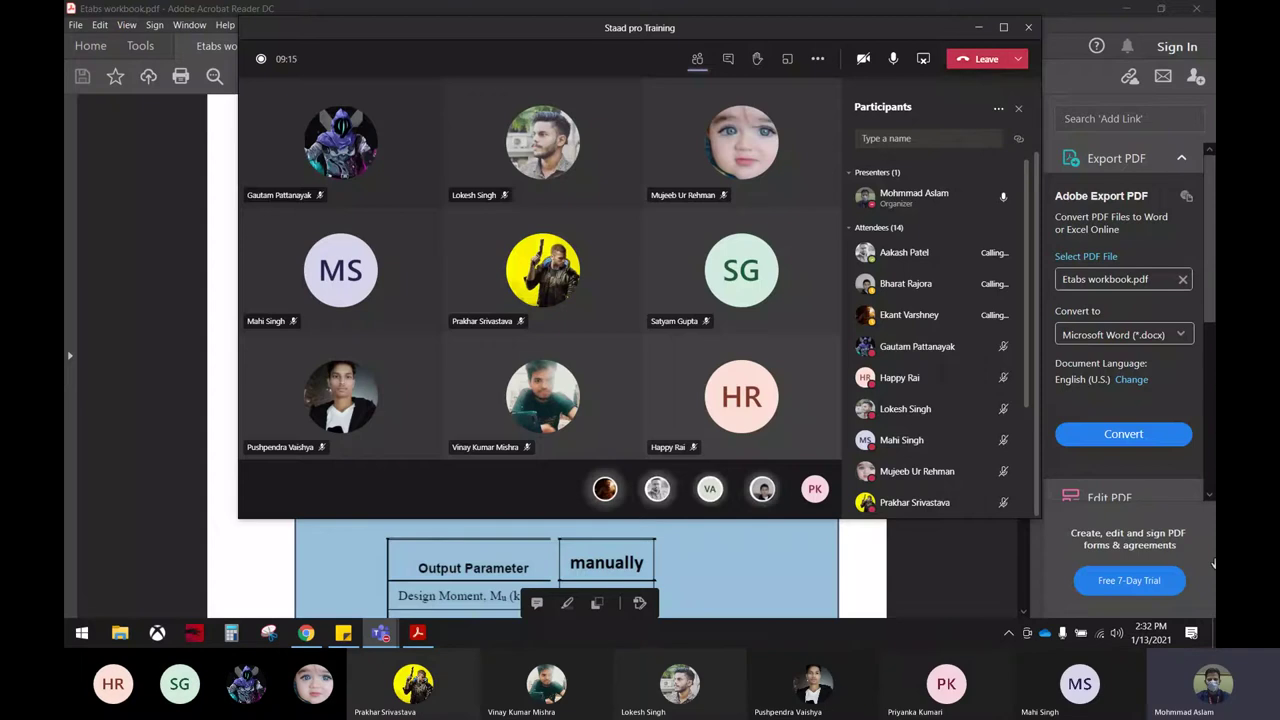
# Step: Shrink the Teams meeting to its mini view and bring Etabs workbook.pdf to the front
pyautogui.hotkey('alt', 'Tab')
pyautogui.click(1210, 640)
pyautogui.moveTo(380, 633)
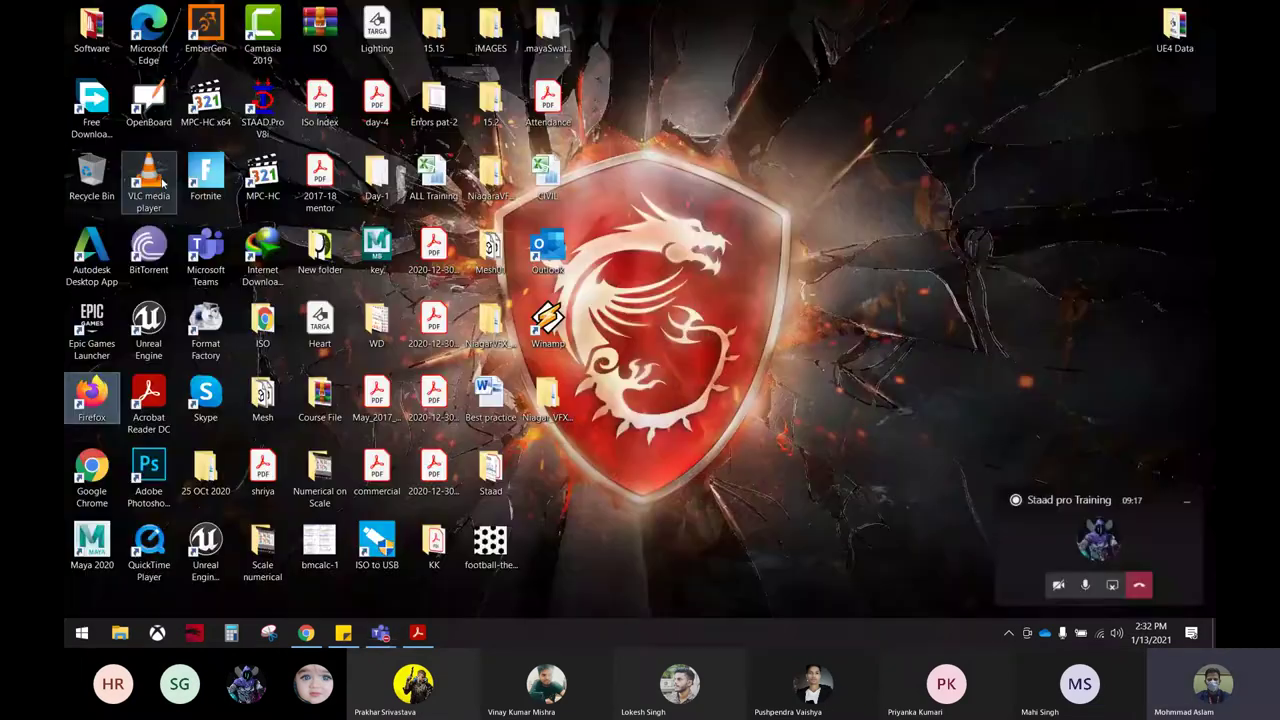
pyautogui.click(355, 561)
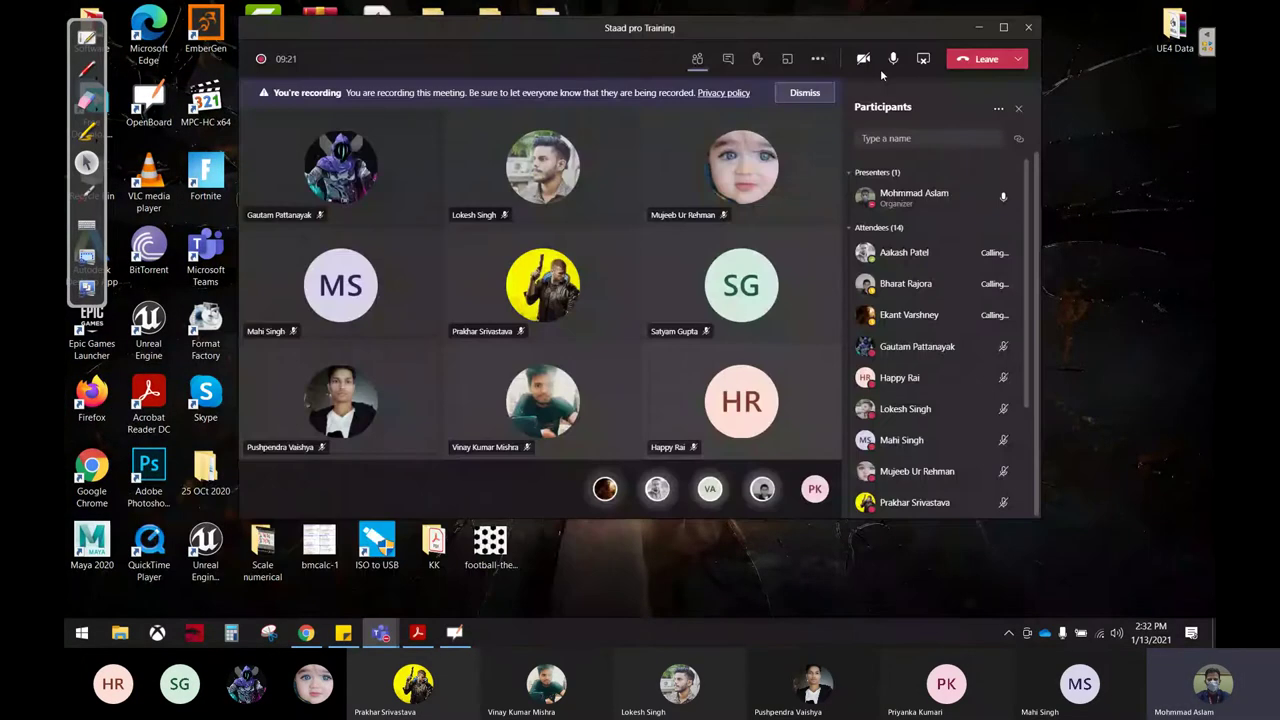
pyautogui.click(977, 27)
# Step: Underline the words 'flexural' and 'shear' in red ink on page 8
pyautogui.click(418, 632)
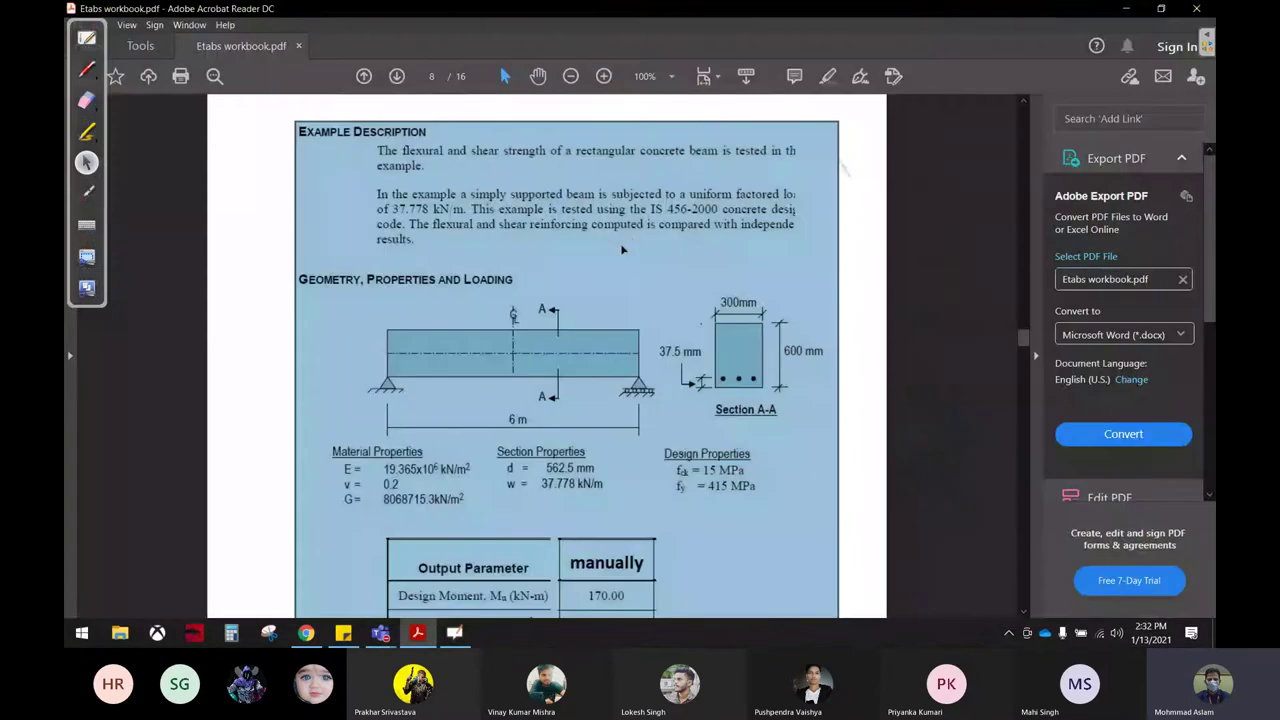
pyautogui.click(851, 182)
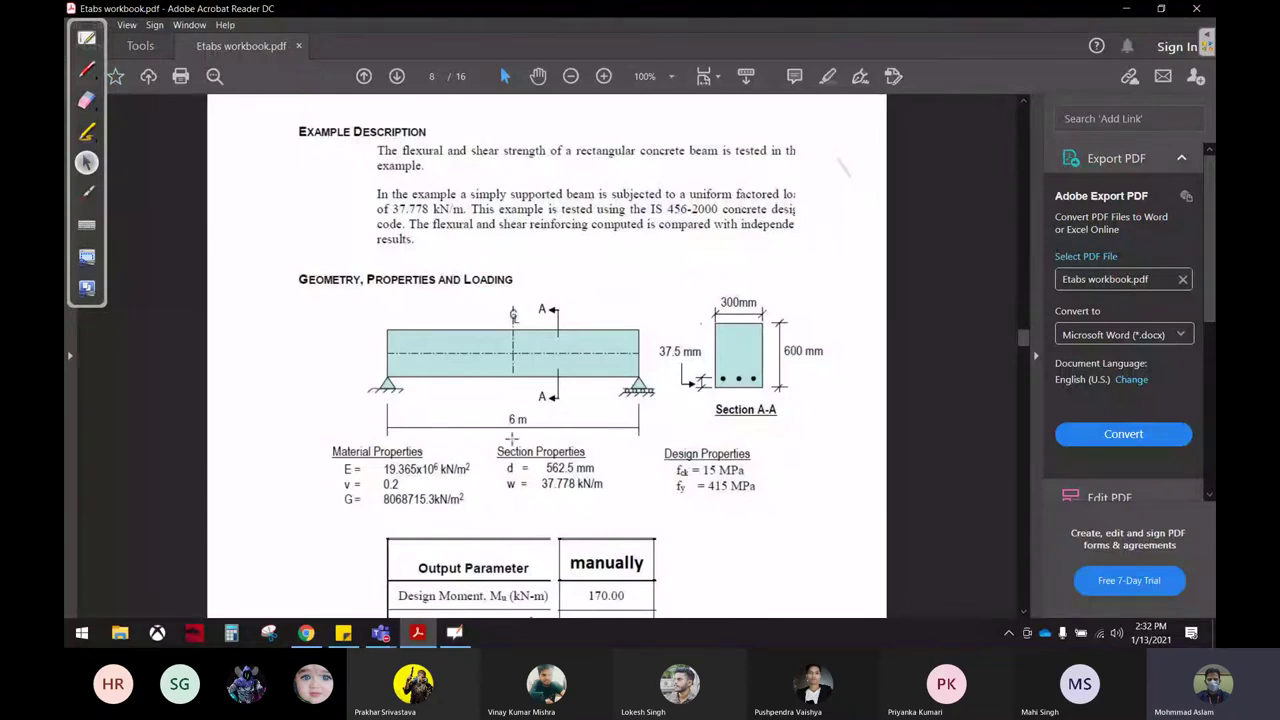
pyautogui.click(86, 70)
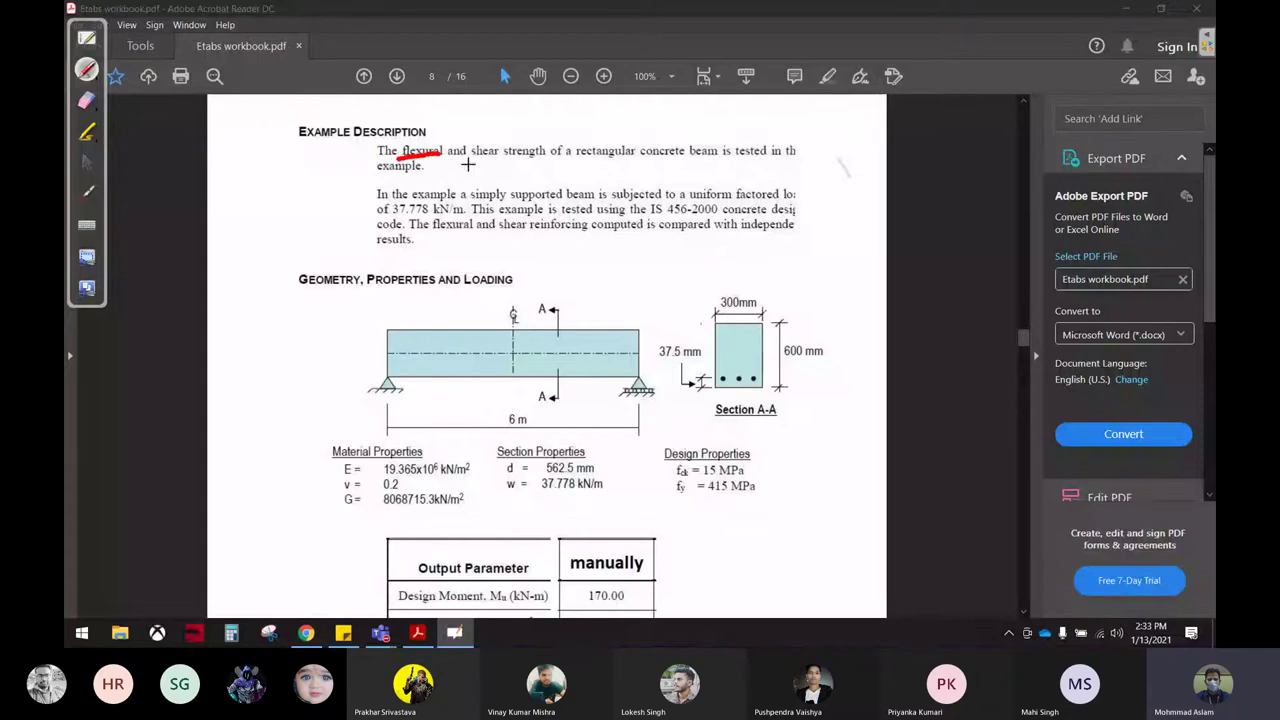
pyautogui.moveTo(470, 156); pyautogui.dragTo(498, 155)
pyautogui.moveTo(562, 225)
pyautogui.mouseDown()
pyautogui.moveTo(728, 226)
pyautogui.moveTo(866, 290)
pyautogui.moveTo(566, 298)
pyautogui.moveTo(576, 216)
pyautogui.moveTo(812, 216)
pyautogui.mouseUp()
# Step: Sketch around the beam section and Geometry heading, then erase the stray red strokes
pyautogui.moveTo(583, 318)
pyautogui.mouseDown()
pyautogui.moveTo(802, 366)
pyautogui.moveTo(832, 302)
pyautogui.moveTo(720, 318)
pyautogui.moveTo(588, 300)
pyautogui.mouseUp()
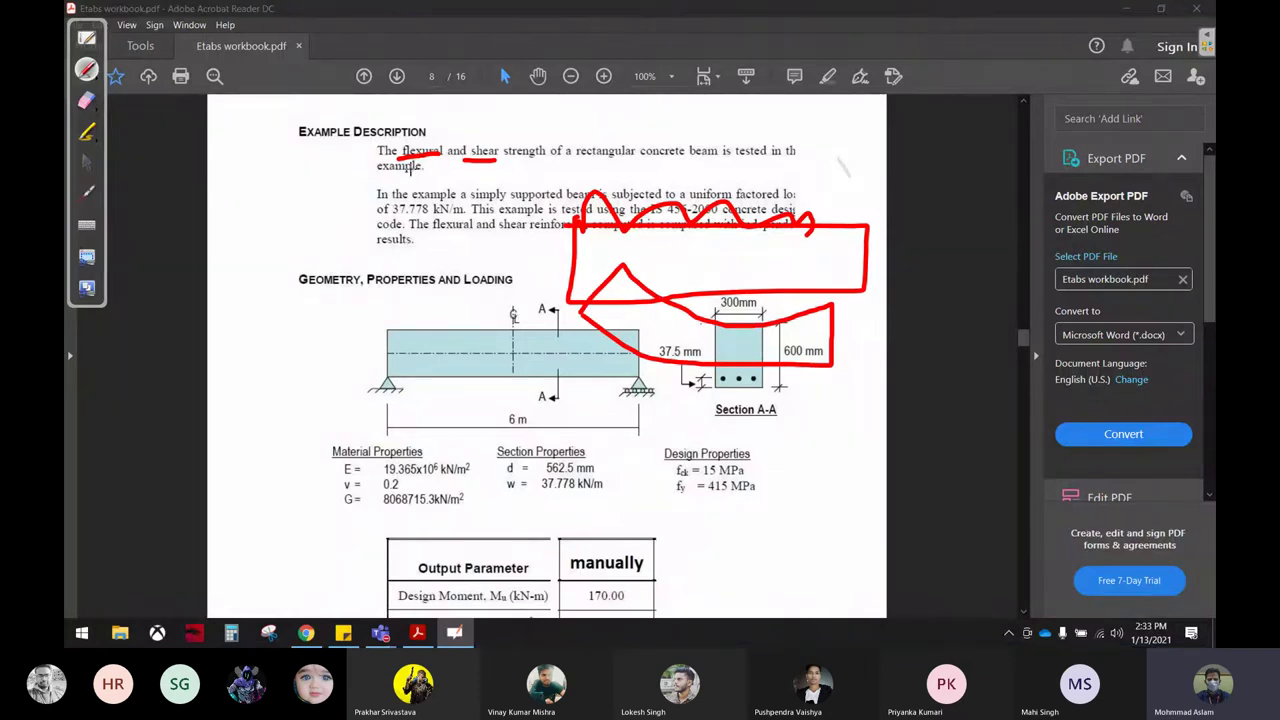
pyautogui.moveTo(250, 342); pyautogui.dragTo(250, 340)
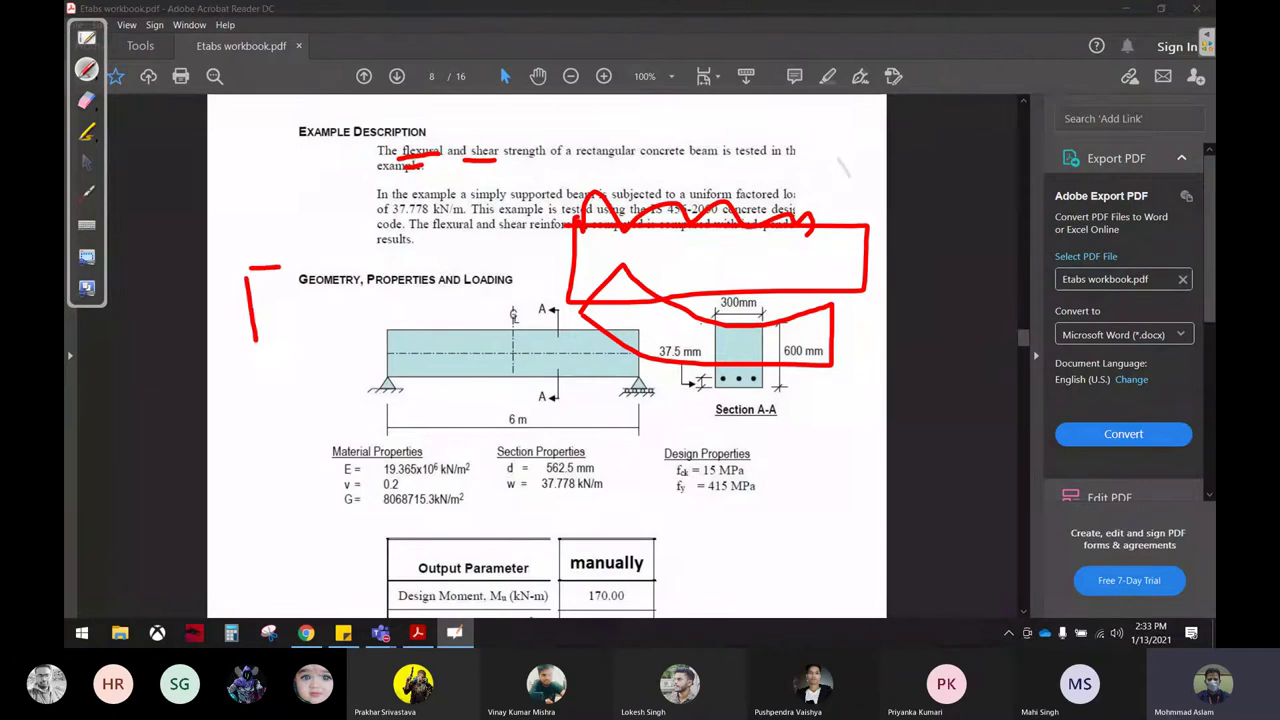
pyautogui.moveTo(342, 205); pyautogui.dragTo(375, 385)
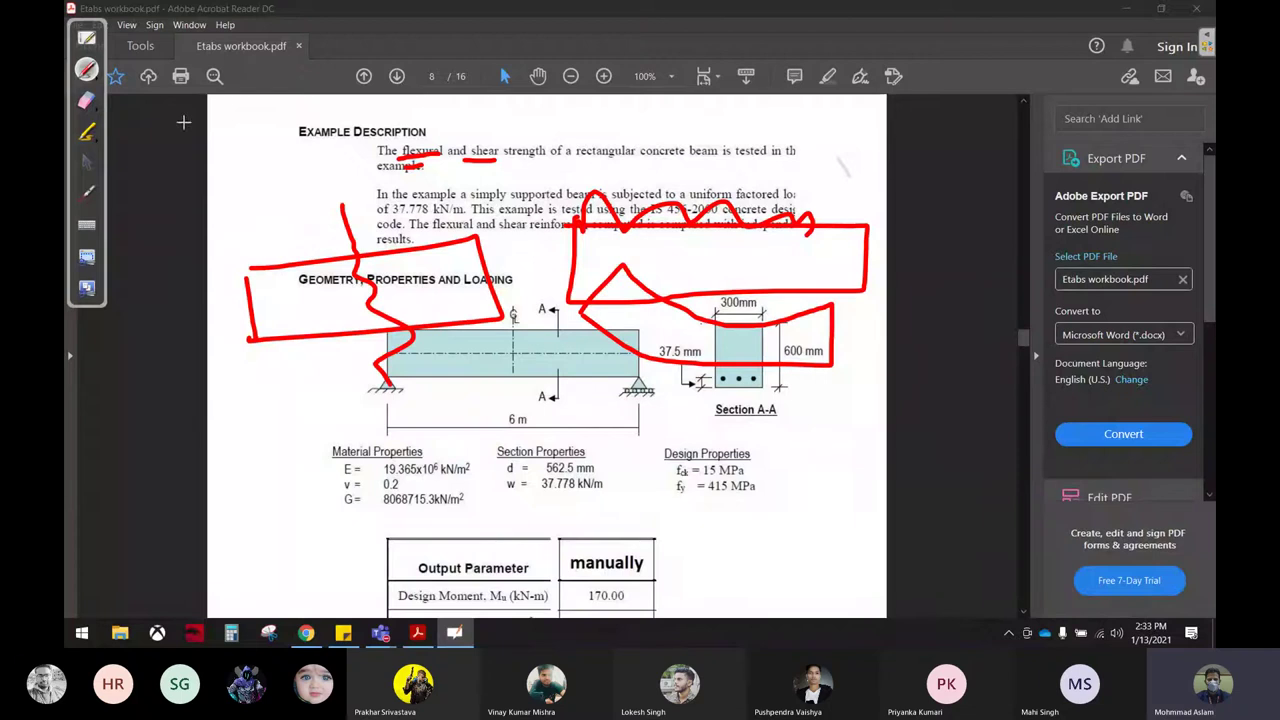
pyautogui.click(87, 100)
pyautogui.moveTo(415, 162)
pyautogui.mouseDown()
pyautogui.moveTo(204, 290)
pyautogui.moveTo(363, 323)
pyautogui.moveTo(823, 209)
pyautogui.moveTo(689, 309)
pyautogui.moveTo(875, 250)
pyautogui.mouseUp()
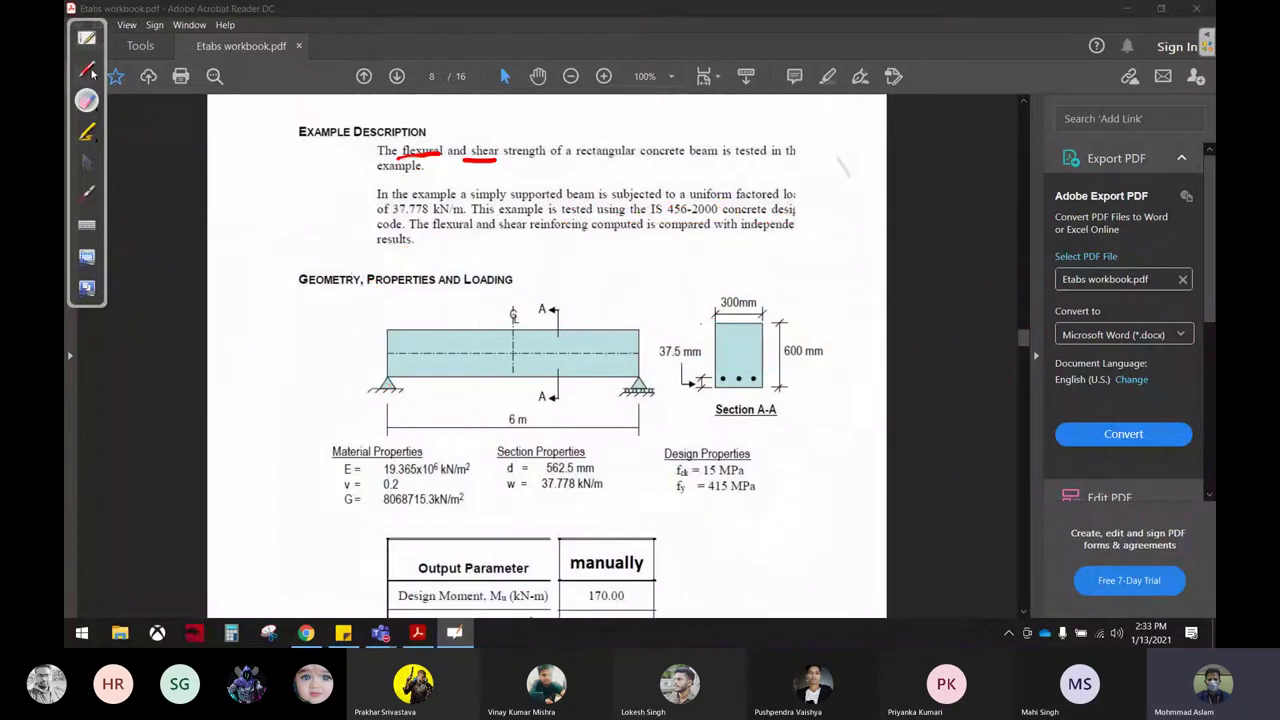
# Step: Underline both beam supports and the 37.778 kN/m load value in red
pyautogui.click(88, 70)
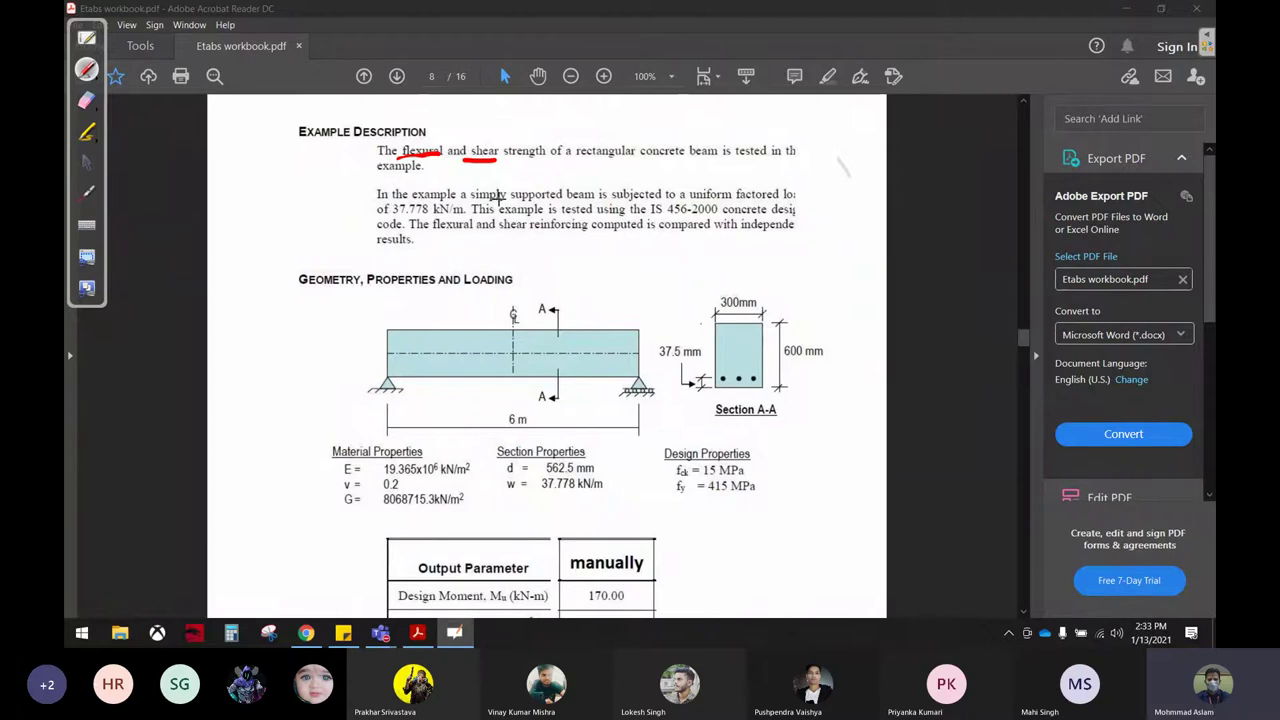
pyautogui.moveTo(366, 399); pyautogui.dragTo(388, 398)
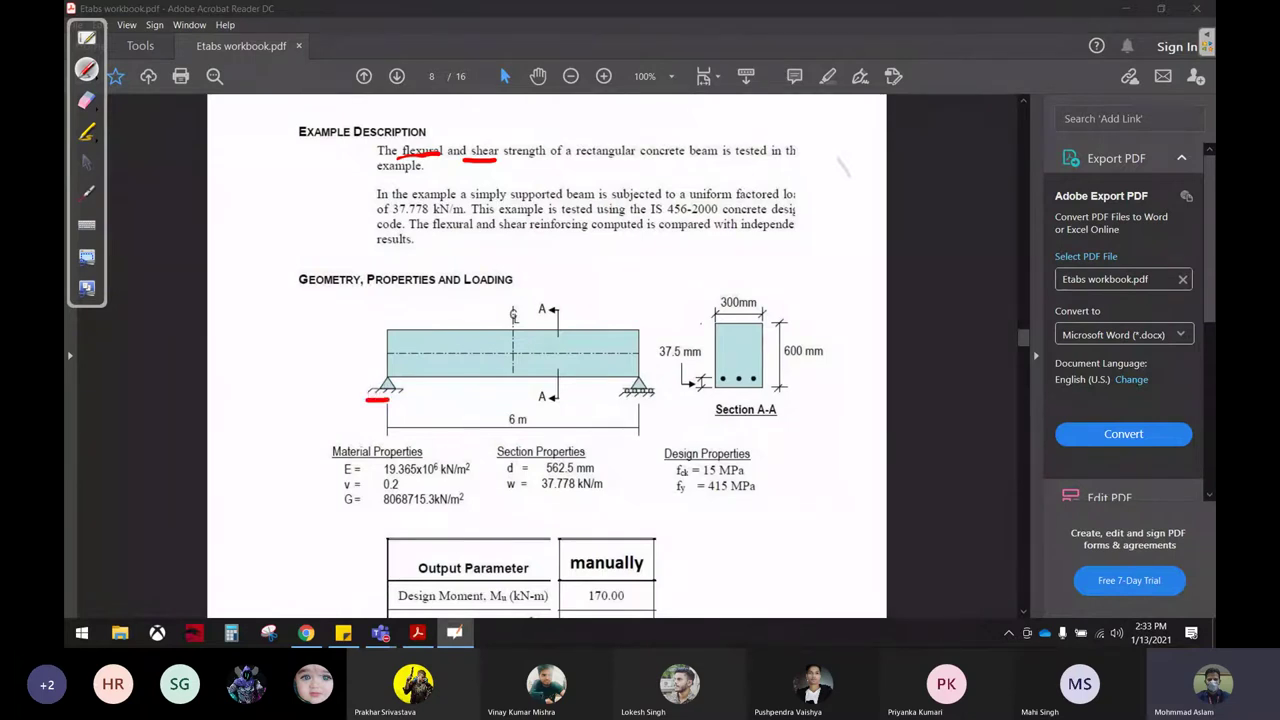
pyautogui.moveTo(628, 407); pyautogui.dragTo(667, 407)
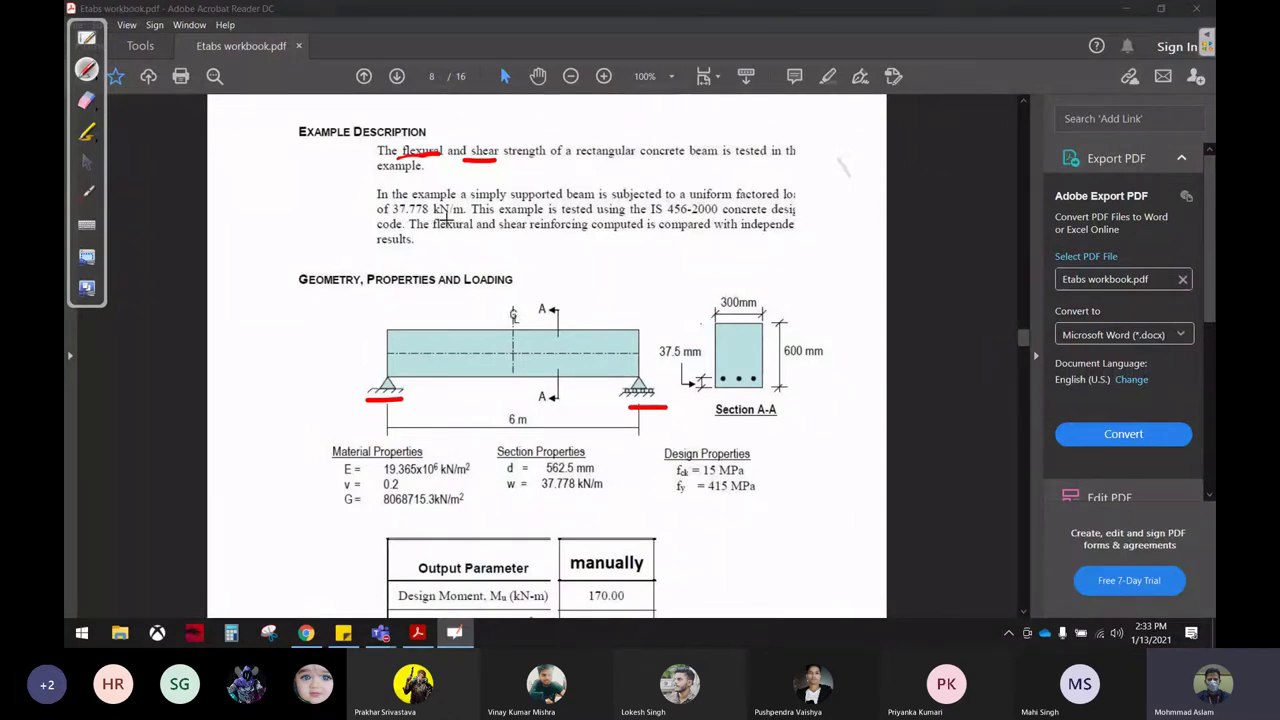
pyautogui.moveTo(420, 214); pyautogui.dragTo(462, 213)
# Step: Leave the pen tool and unmute the microphone in the Teams mini call window
pyautogui.click(87, 162)
pyautogui.moveTo(380, 633)
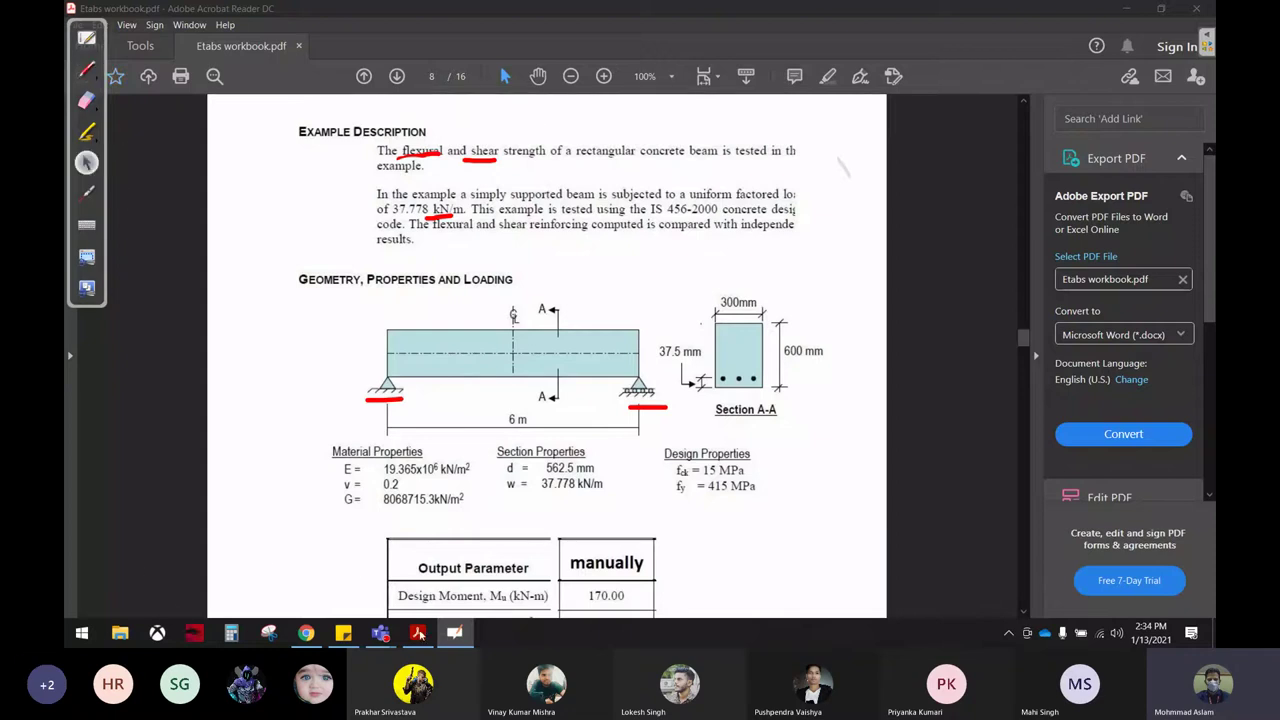
pyautogui.click(524, 538)
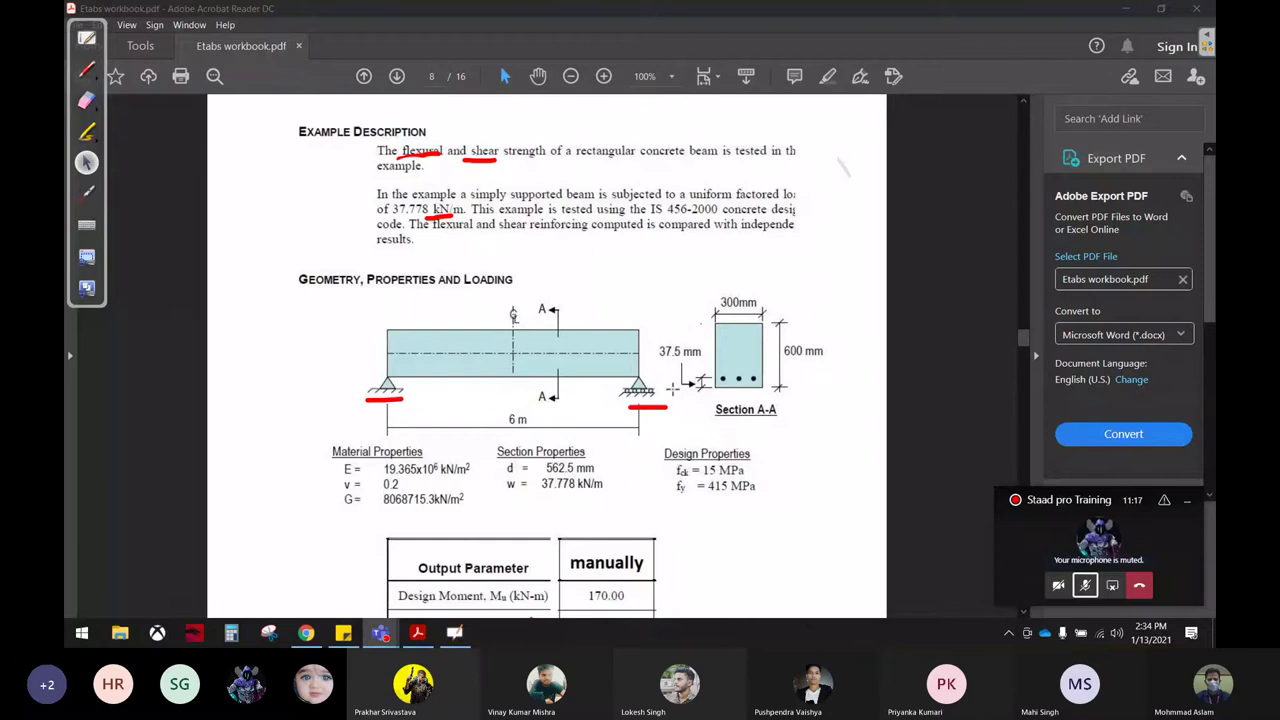
pyautogui.click(1085, 585)
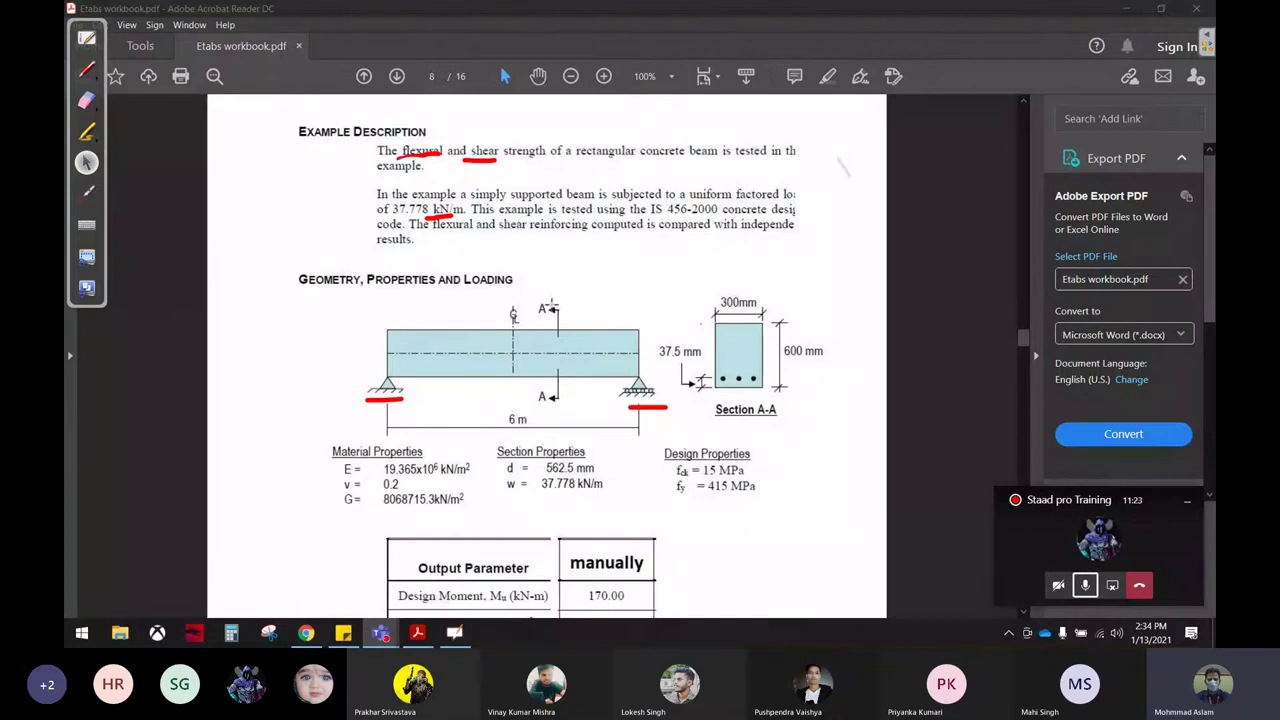
# Step: Extend the underline over kN/m, draw a wavy load line and underline IS 456-2000
pyautogui.click(86, 69)
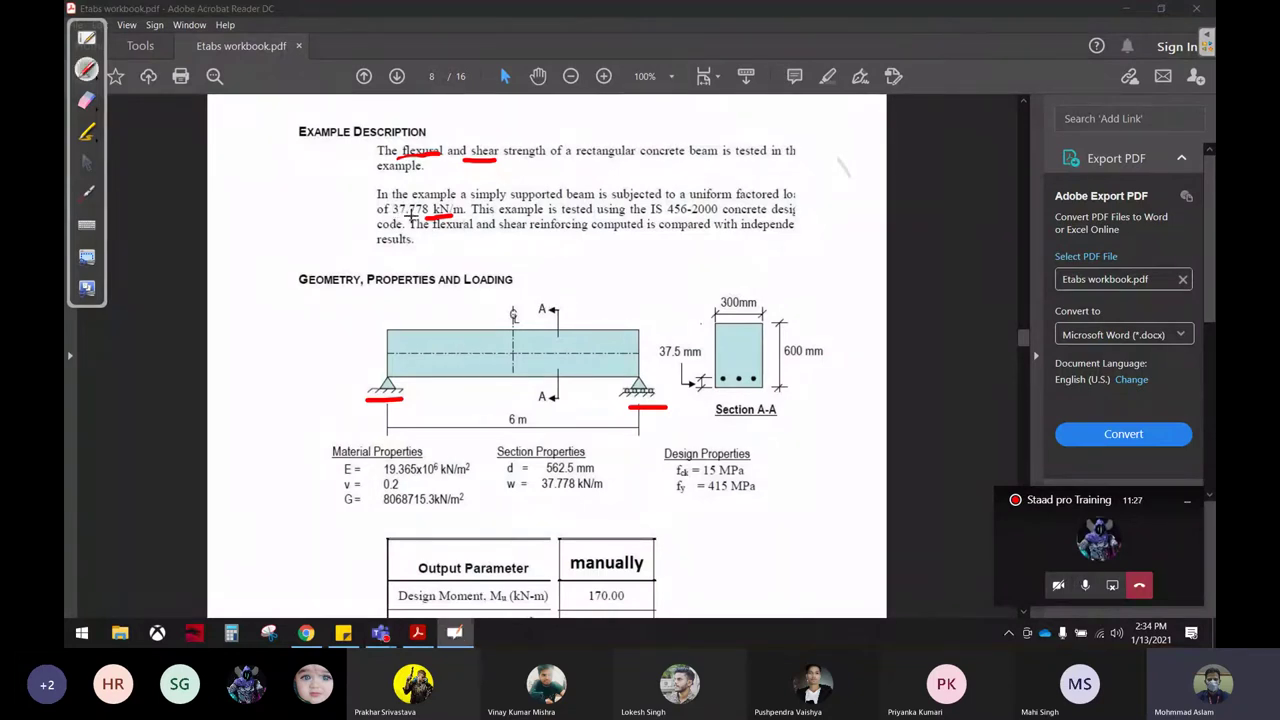
pyautogui.moveTo(436, 213); pyautogui.dragTo(465, 213)
pyautogui.moveTo(384, 326); pyautogui.dragTo(628, 322)
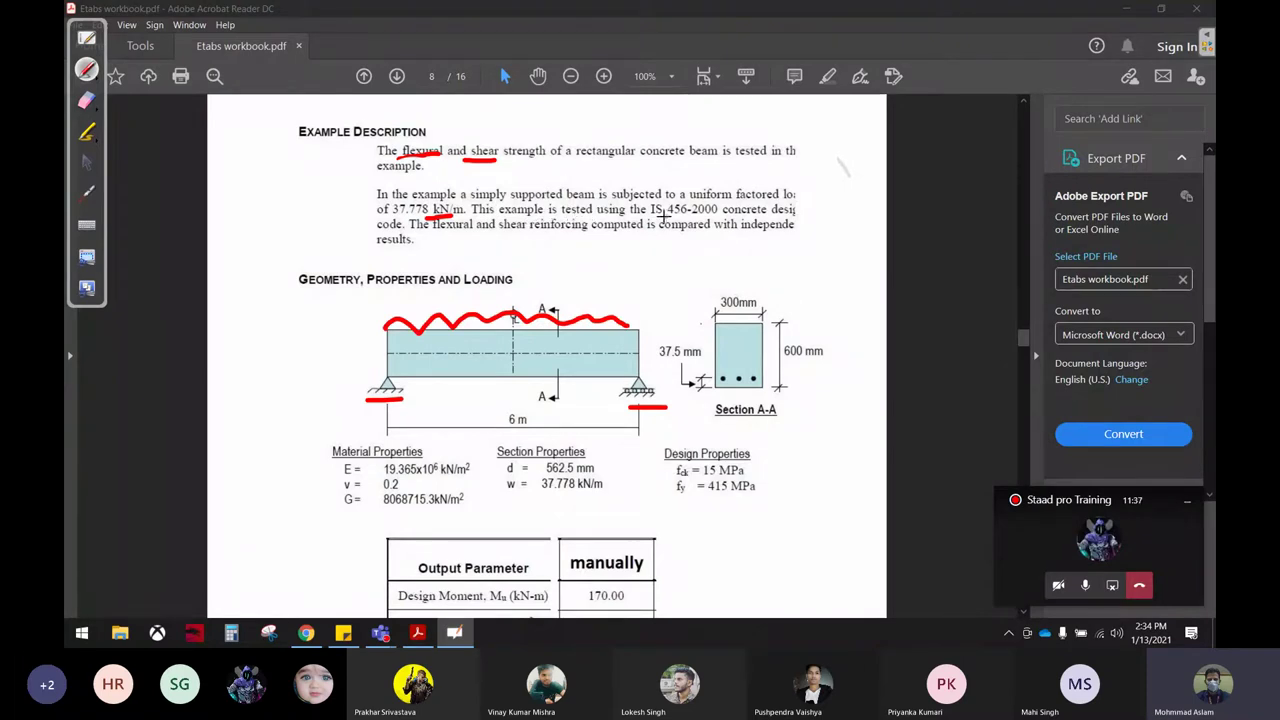
pyautogui.moveTo(651, 216); pyautogui.dragTo(717, 215)
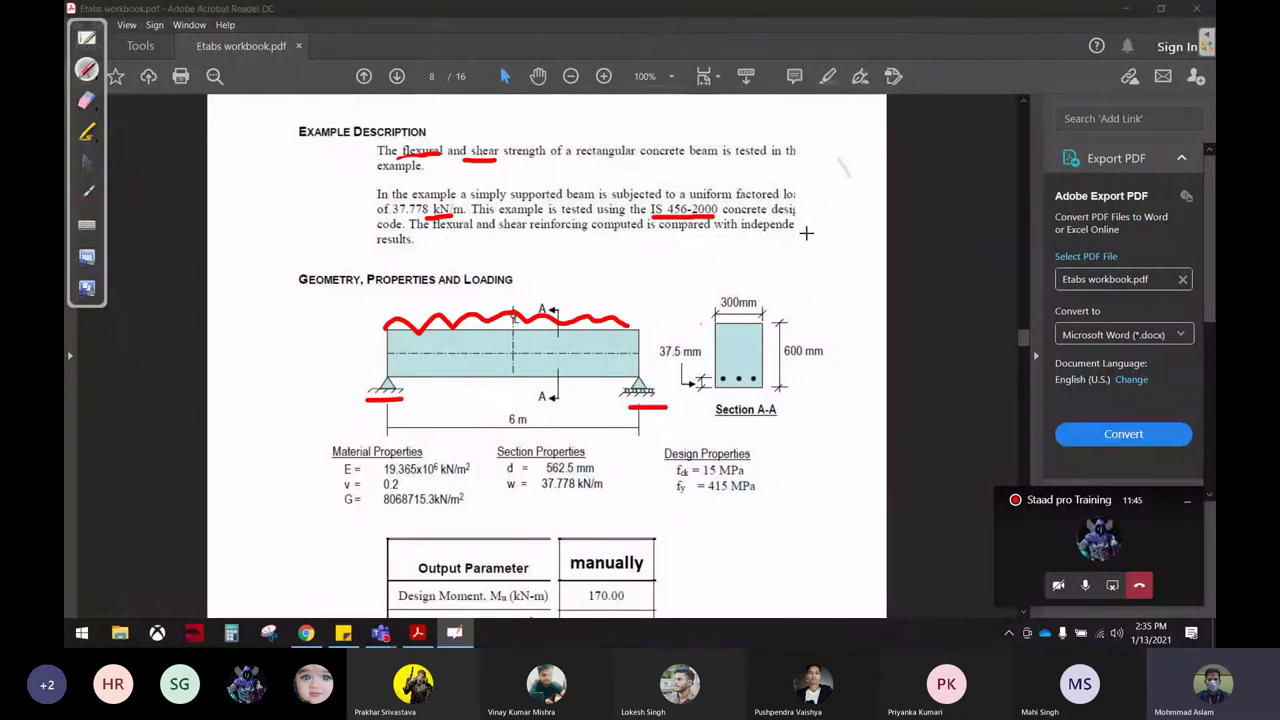
# Step: Erase all red markings from the page
pyautogui.click(86, 100)
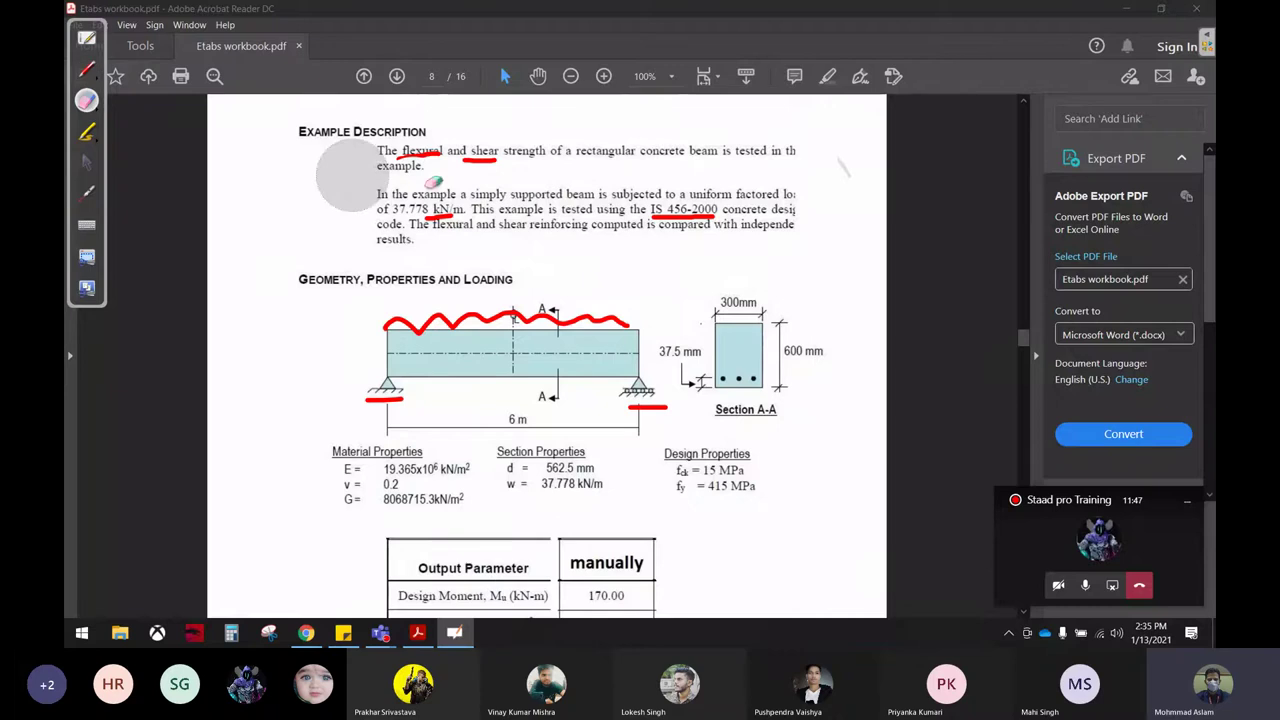
pyautogui.moveTo(353, 175); pyautogui.dragTo(624, 375)
pyautogui.moveTo(703, 262); pyautogui.dragTo(306, 193)
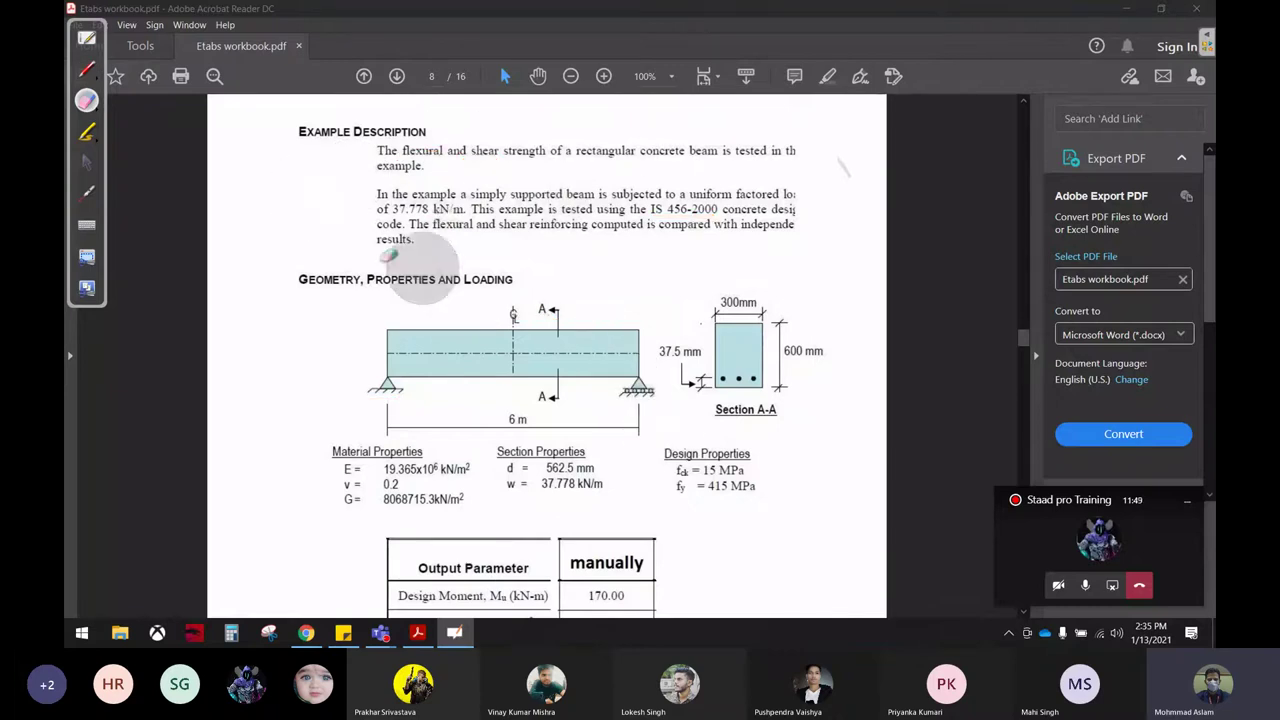
# Step: Mark the 6 m span, the 600 mm section depth and the 37.5 mm cover in red
pyautogui.click(86, 164)
pyautogui.scroll(-3, 520, 350)
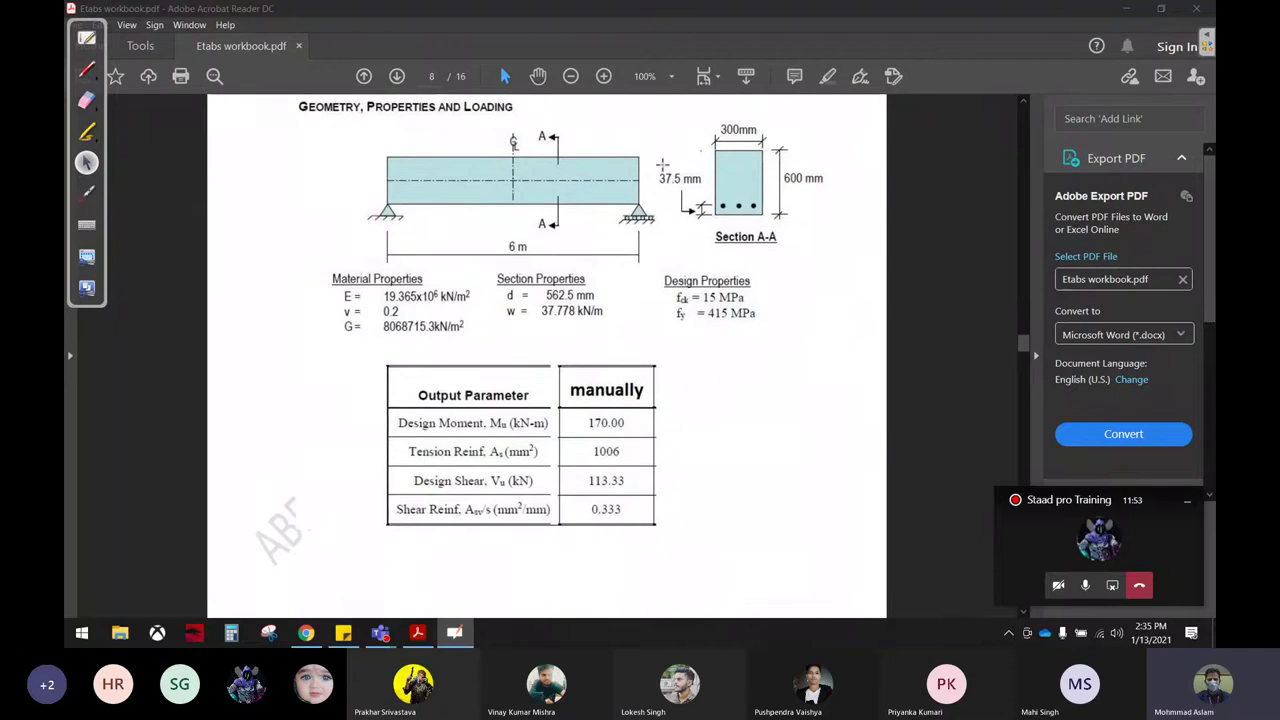
pyautogui.click(86, 69)
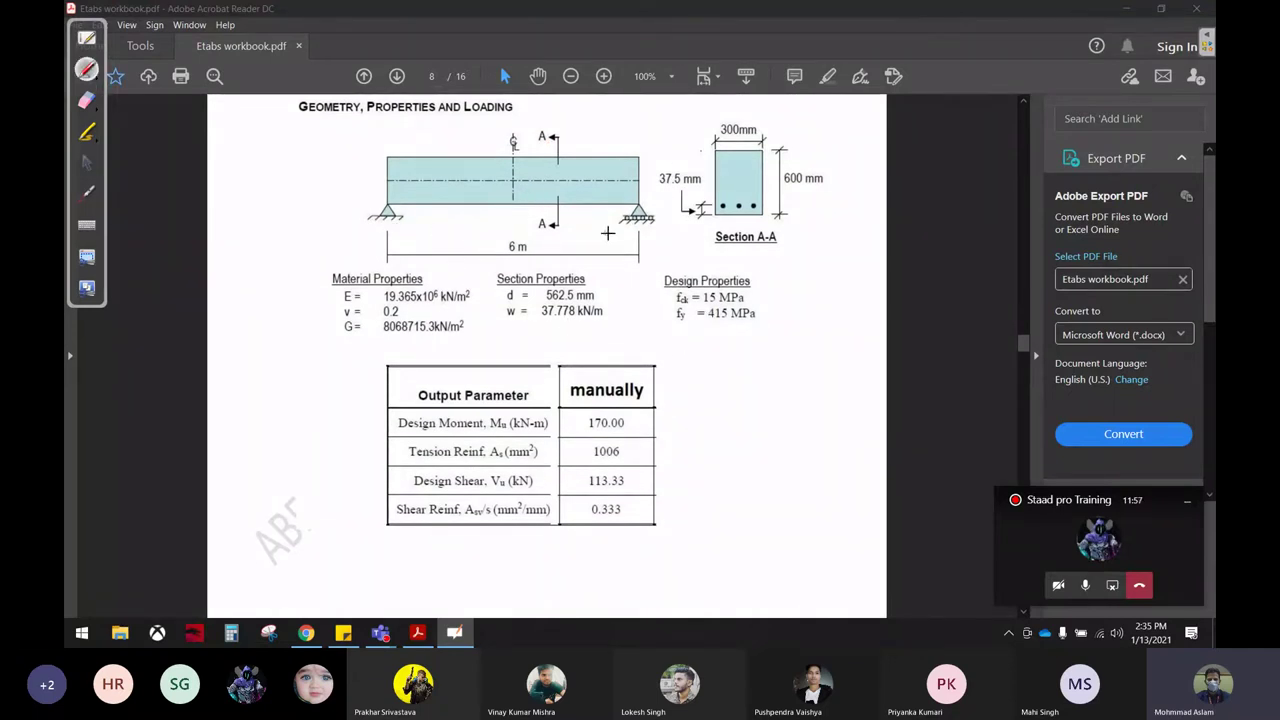
pyautogui.moveTo(530, 240)
pyautogui.mouseDown()
pyautogui.moveTo(504, 246)
pyautogui.moveTo(528, 250)
pyautogui.mouseUp()
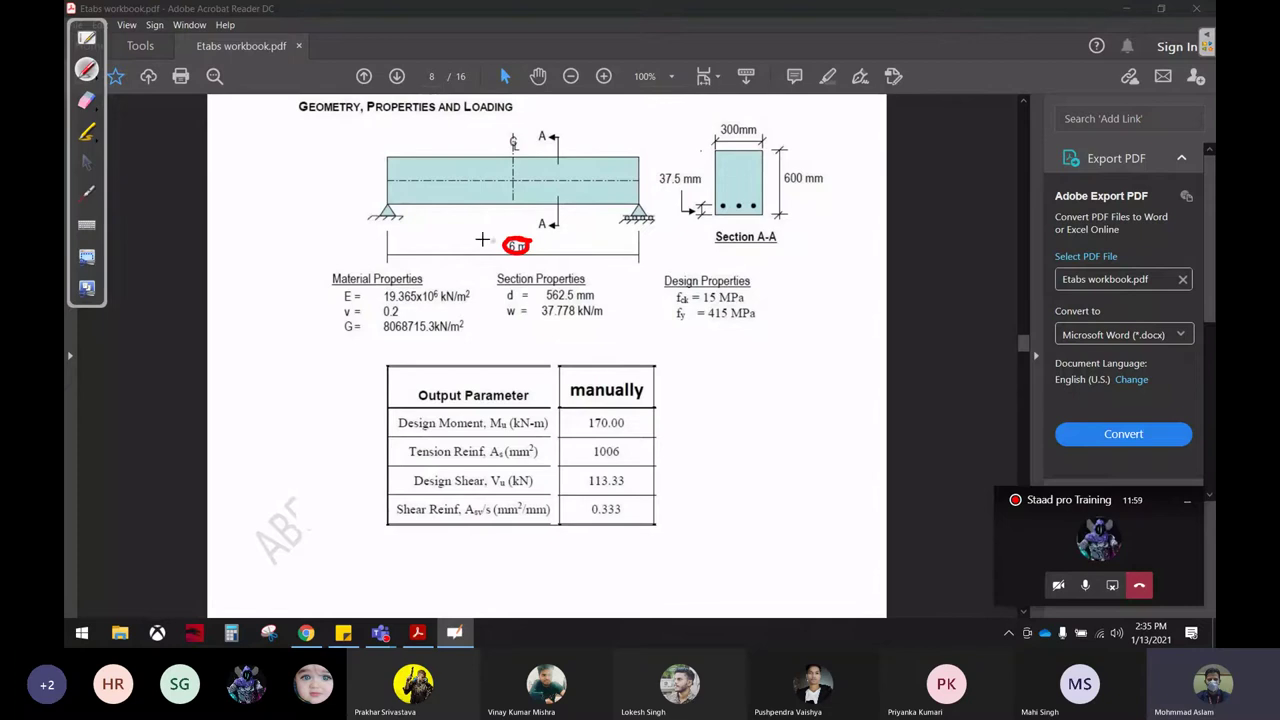
pyautogui.moveTo(821, 145)
pyautogui.mouseDown()
pyautogui.moveTo(833, 145)
pyautogui.moveTo(826, 216)
pyautogui.moveTo(853, 214)
pyautogui.mouseUp()
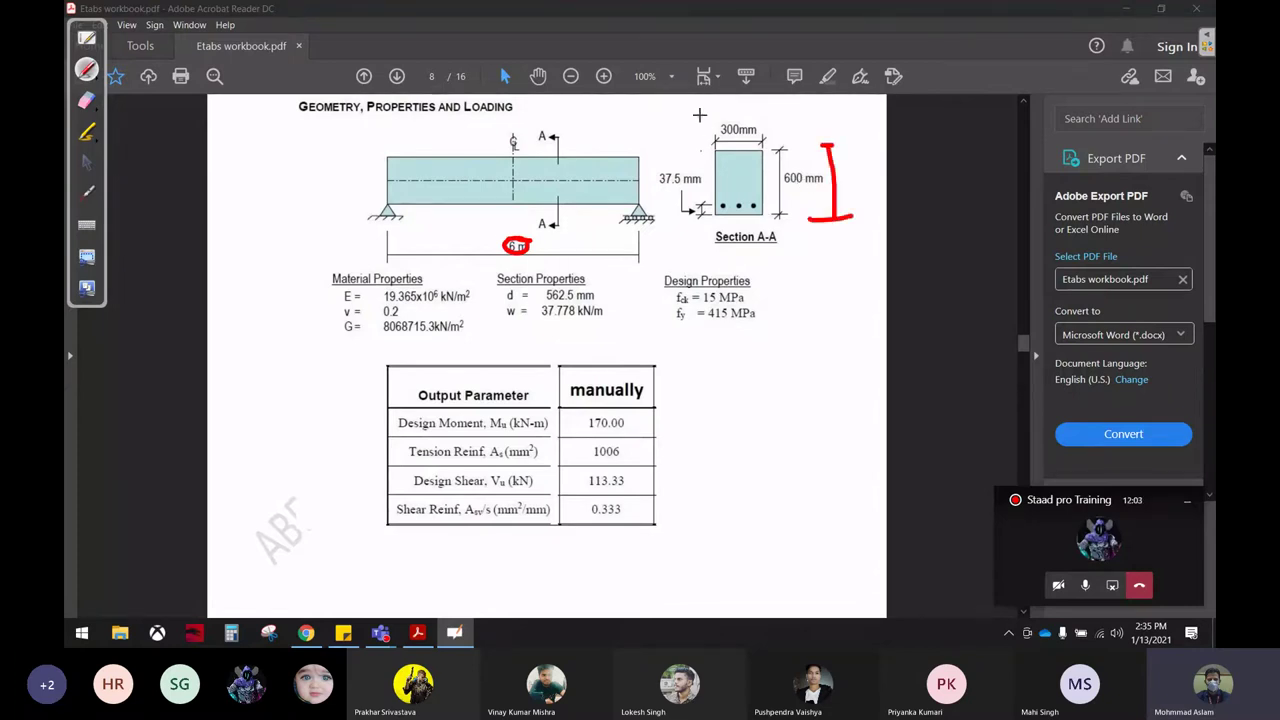
pyautogui.moveTo(699, 115); pyautogui.dragTo(796, 112)
pyautogui.moveTo(660, 188); pyautogui.dragTo(706, 193)
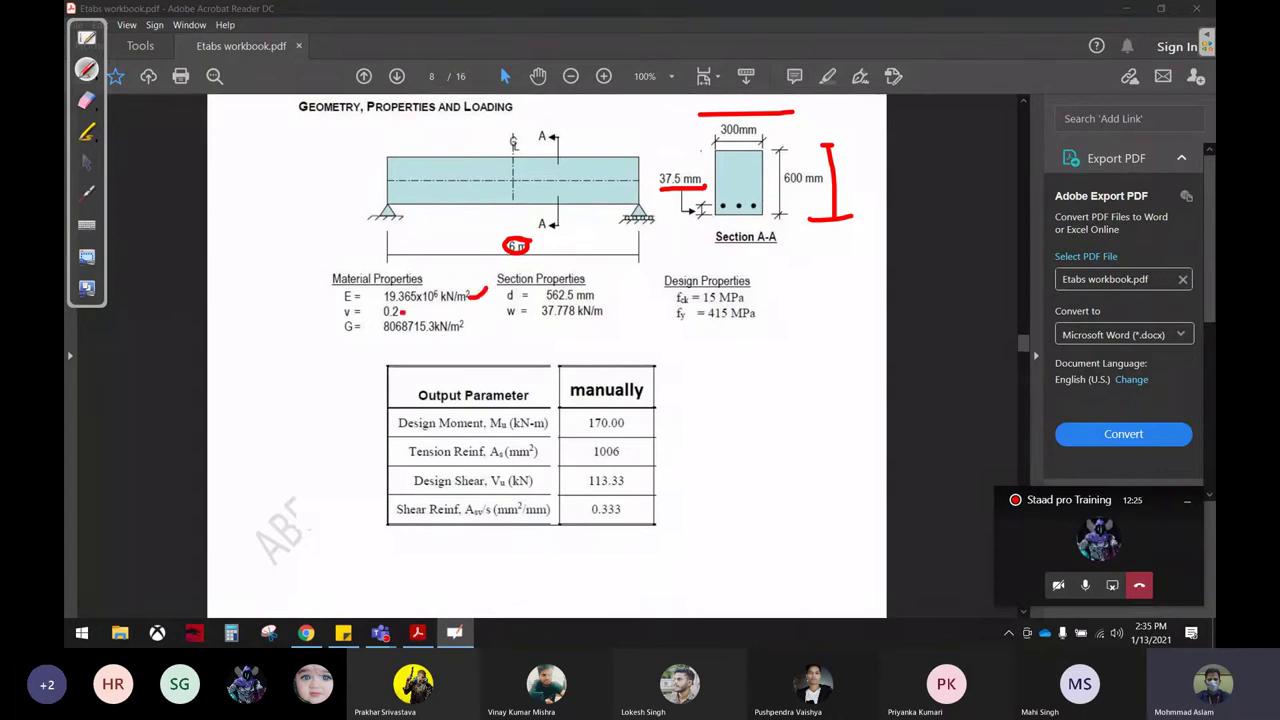
# Step: Mark Poisson's ratio 0.2, effective depth 562.5 mm, w = 37.778, 15 MPa and 415 MPa
pyautogui.moveTo(401, 314)
pyautogui.mouseDown()
pyautogui.moveTo(422, 303)
pyautogui.moveTo(472, 339)
pyautogui.mouseUp()
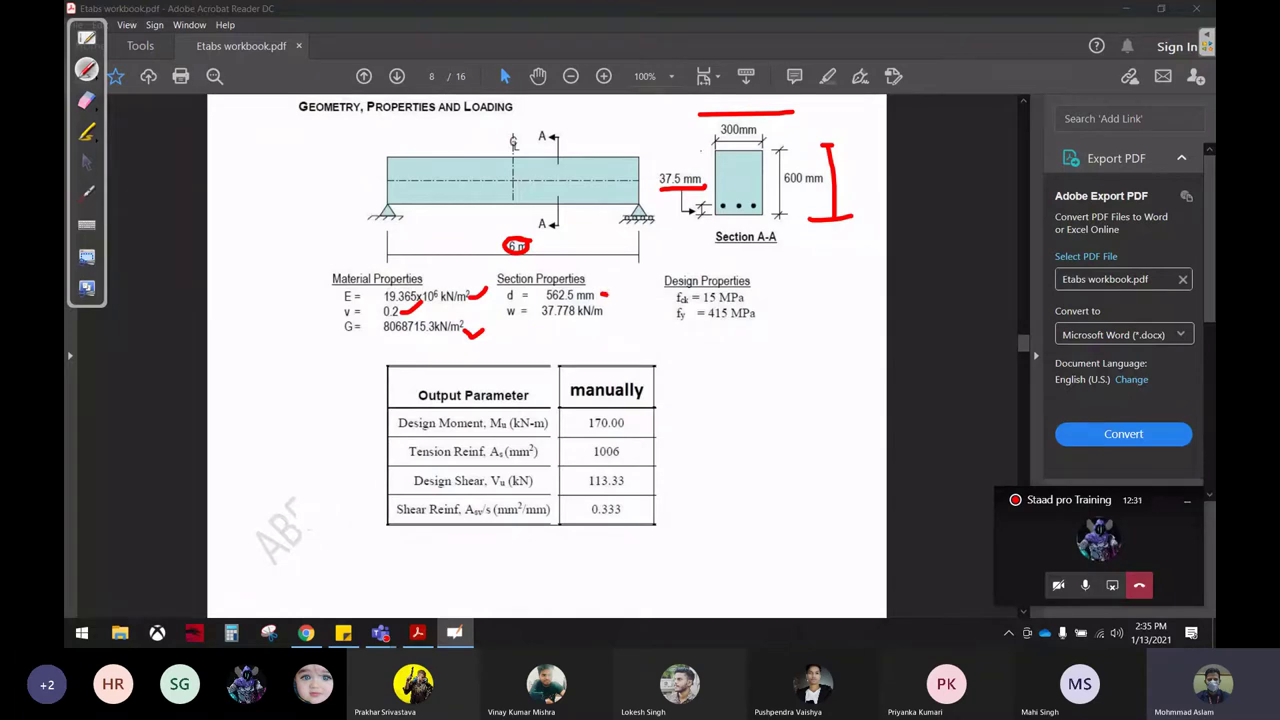
pyautogui.moveTo(603, 294); pyautogui.dragTo(612, 288)
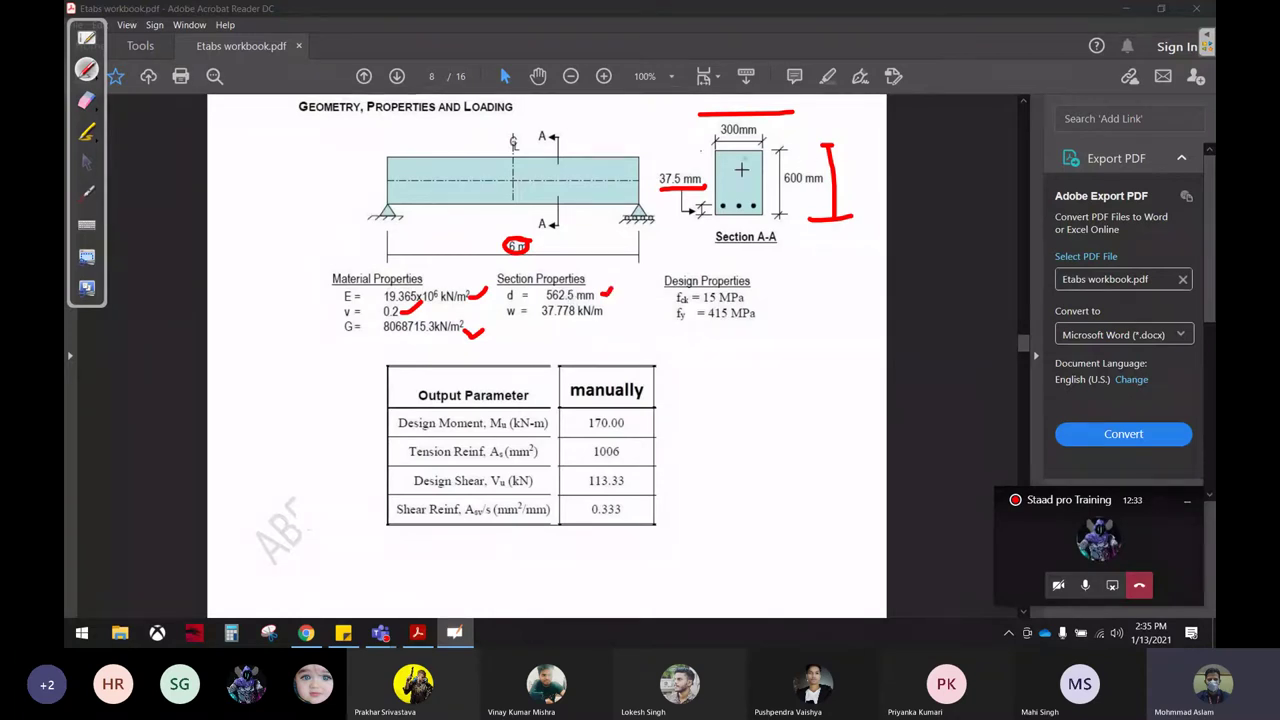
pyautogui.moveTo(787, 189); pyautogui.dragTo(822, 188)
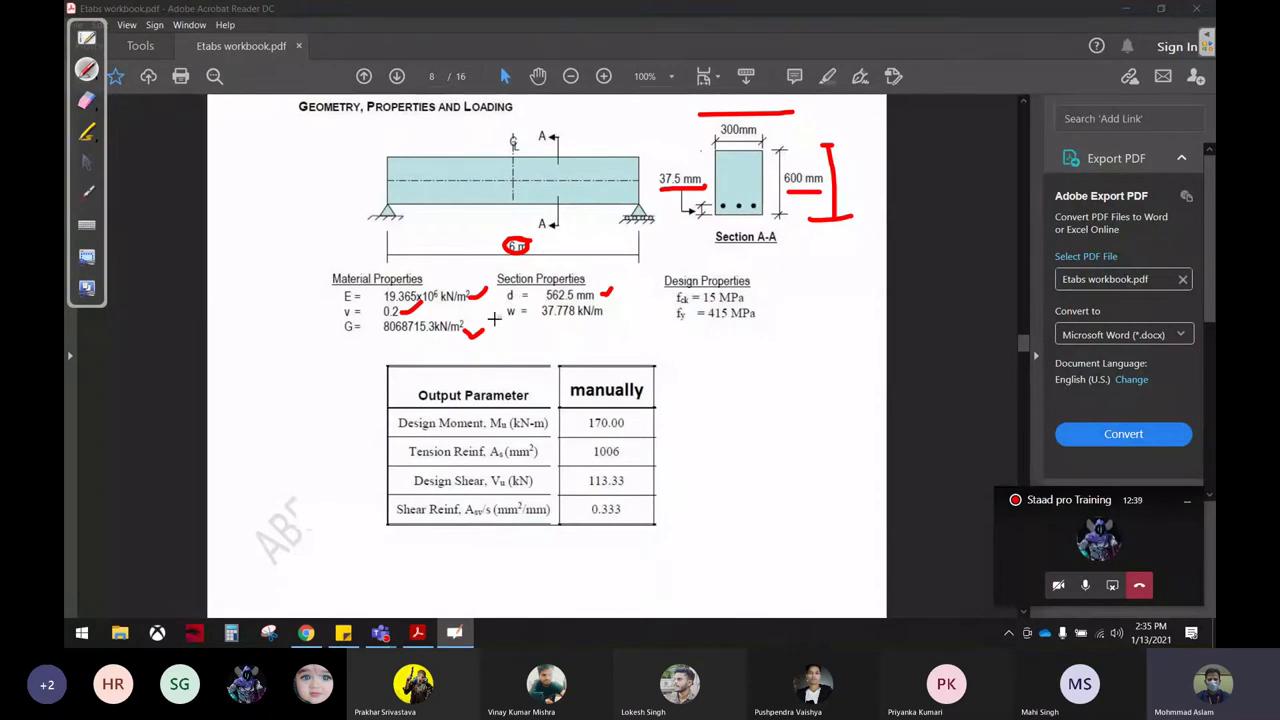
pyautogui.moveTo(508, 325); pyautogui.dragTo(538, 324)
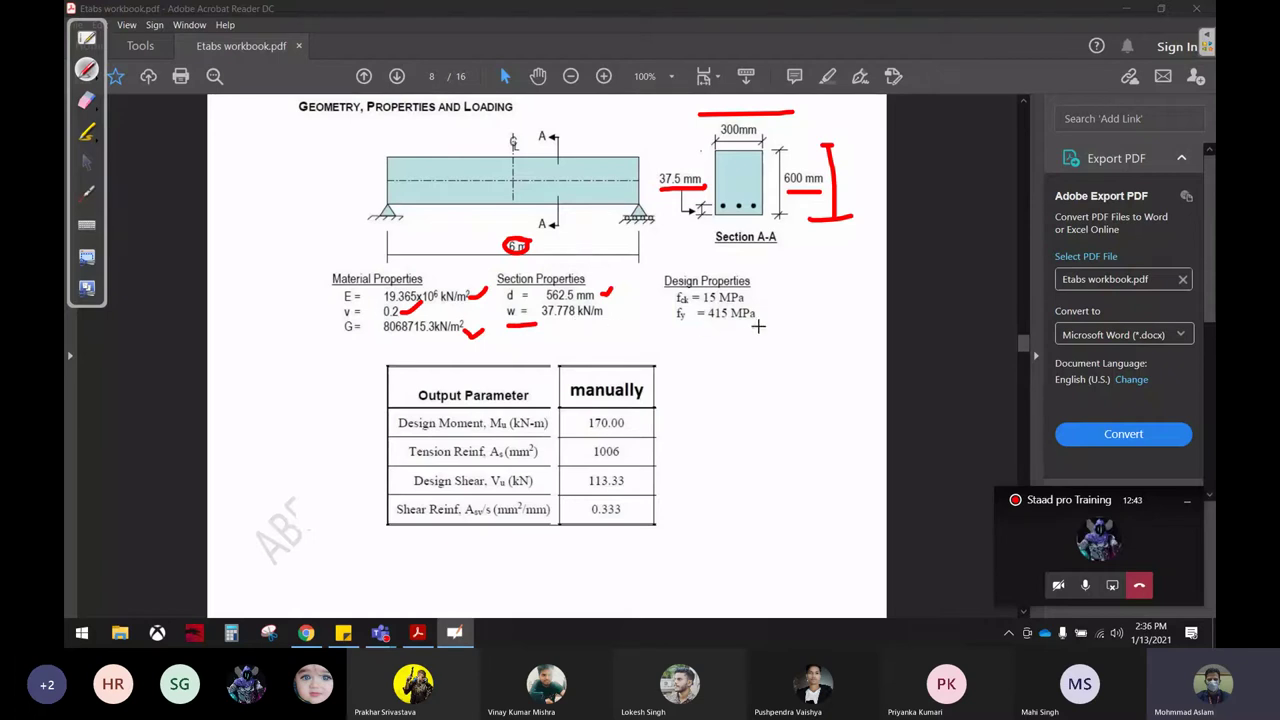
pyautogui.moveTo(752, 298); pyautogui.dragTo(787, 285)
pyautogui.moveTo(672, 334); pyautogui.dragTo(750, 338)
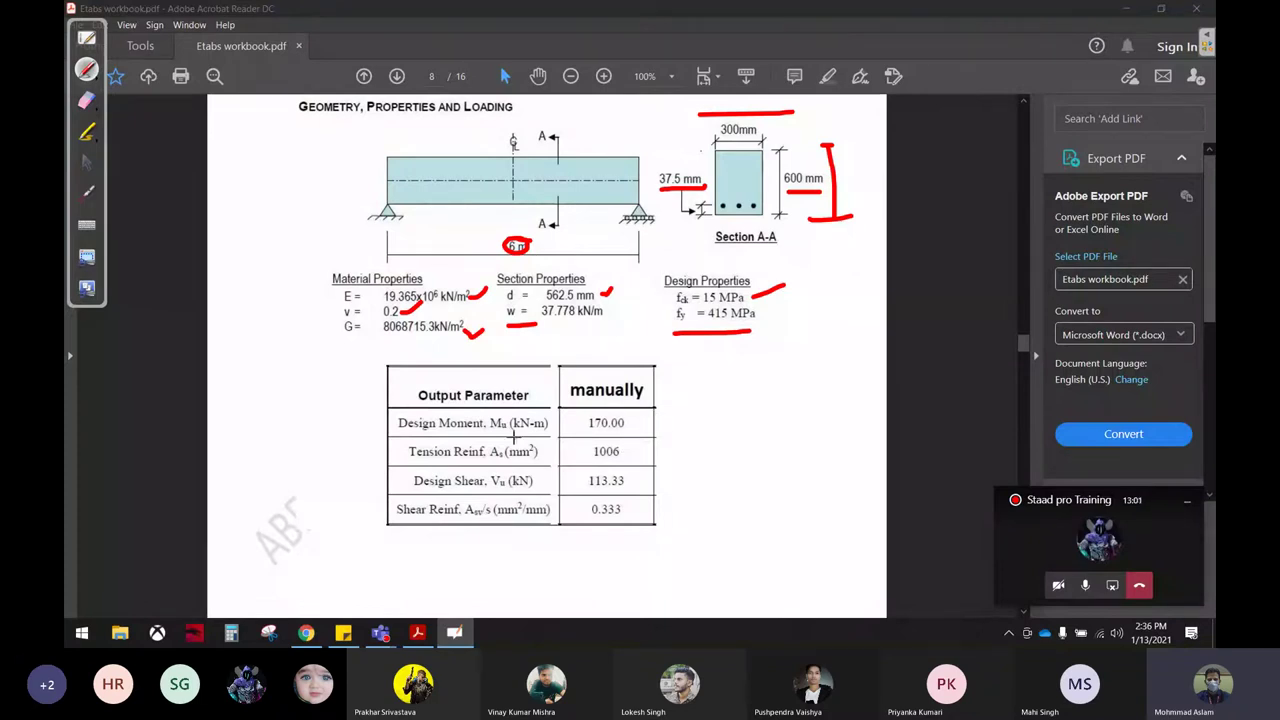
# Step: Tick the manual output values 170.00, 1006, 113.33 and 0.333
pyautogui.moveTo(638, 420); pyautogui.dragTo(675, 408)
pyautogui.moveTo(642, 452); pyautogui.dragTo(700, 436)
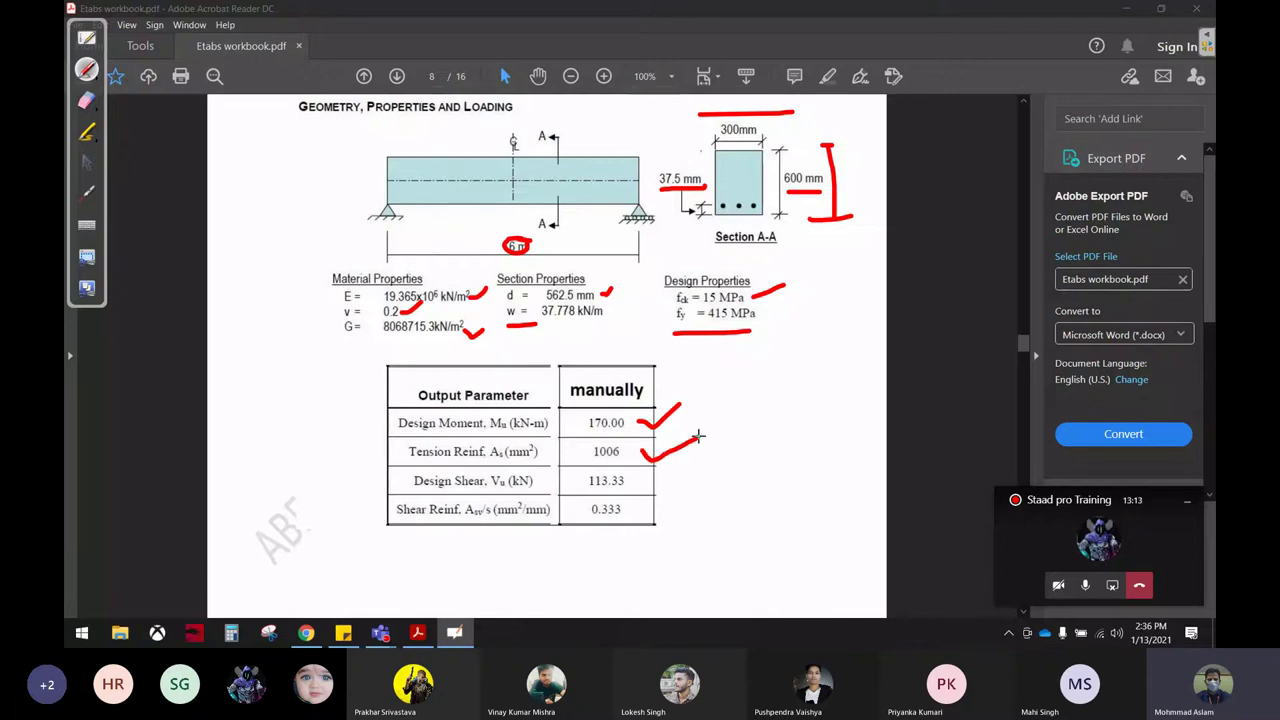
pyautogui.moveTo(640, 480); pyautogui.dragTo(709, 464)
pyautogui.moveTo(632, 515); pyautogui.dragTo(690, 502)
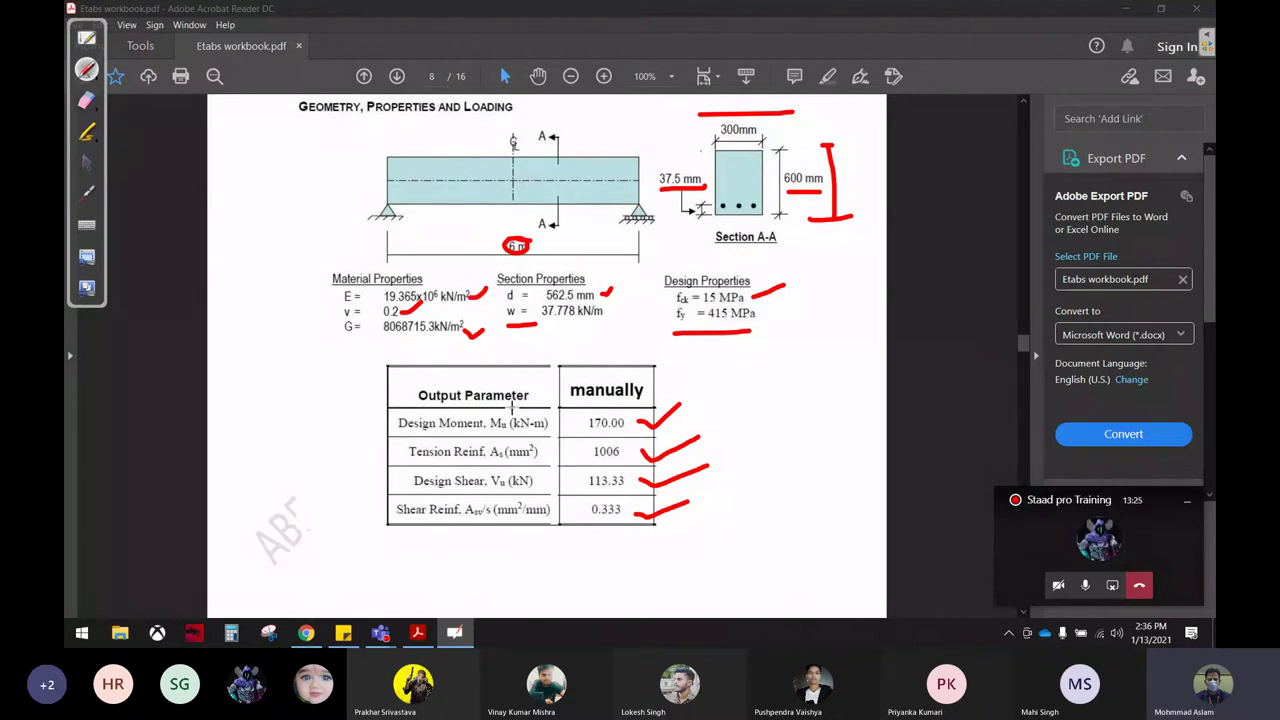
# Step: Erase the red underlines, then re-tick 170.00 and mark the beam to midspan
pyautogui.click(86, 100)
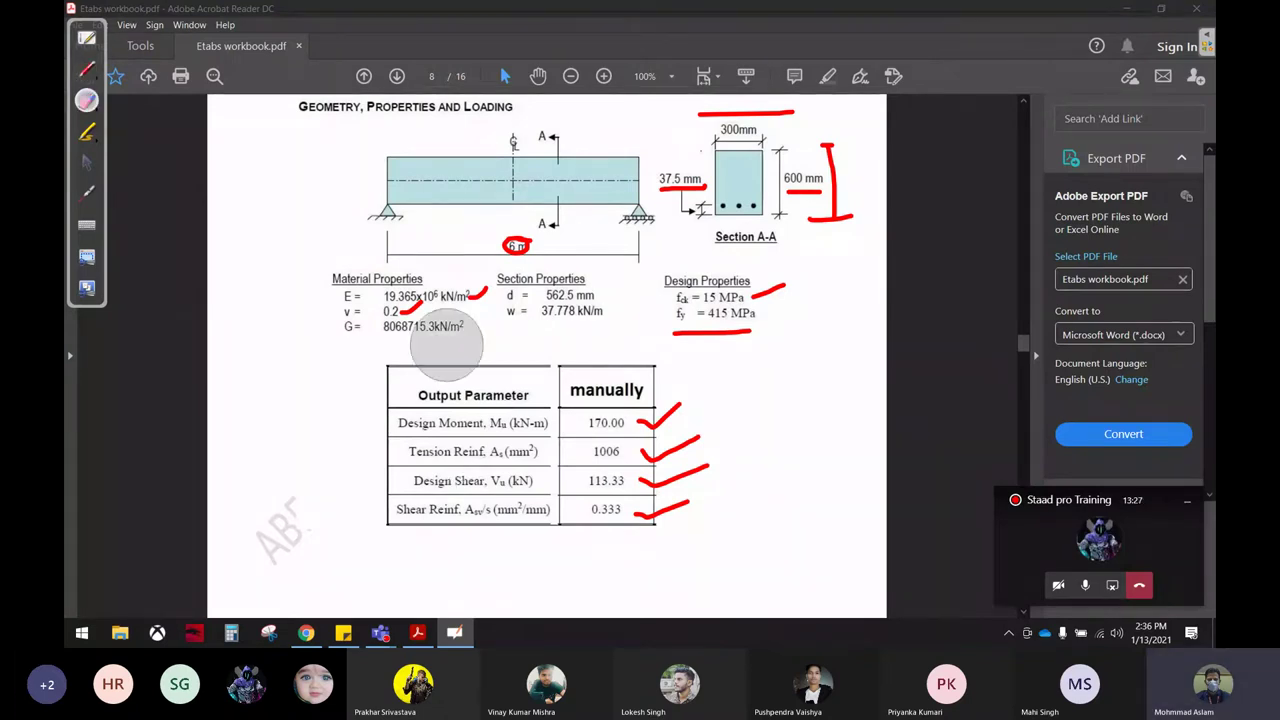
pyautogui.moveTo(448, 345)
pyautogui.mouseDown()
pyautogui.moveTo(576, 240)
pyautogui.moveTo(621, 471)
pyautogui.moveTo(603, 278)
pyautogui.moveTo(766, 180)
pyautogui.moveTo(794, 186)
pyautogui.mouseUp()
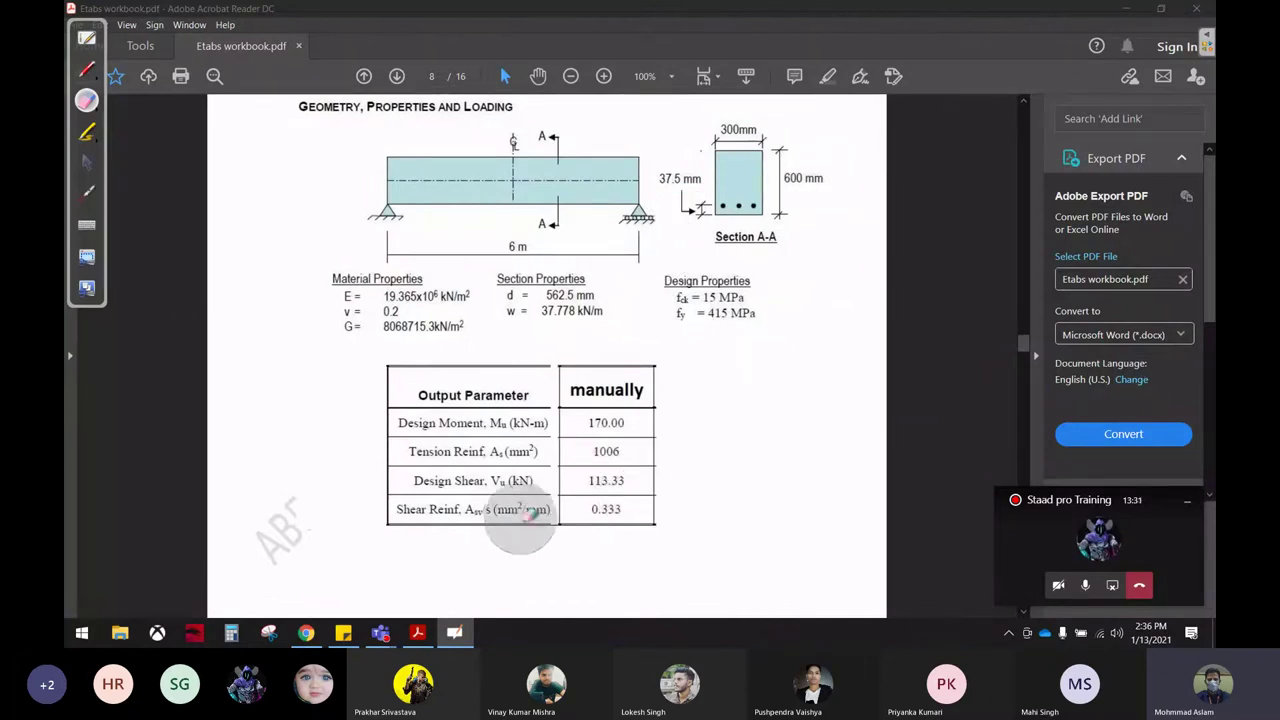
pyautogui.click(86, 69)
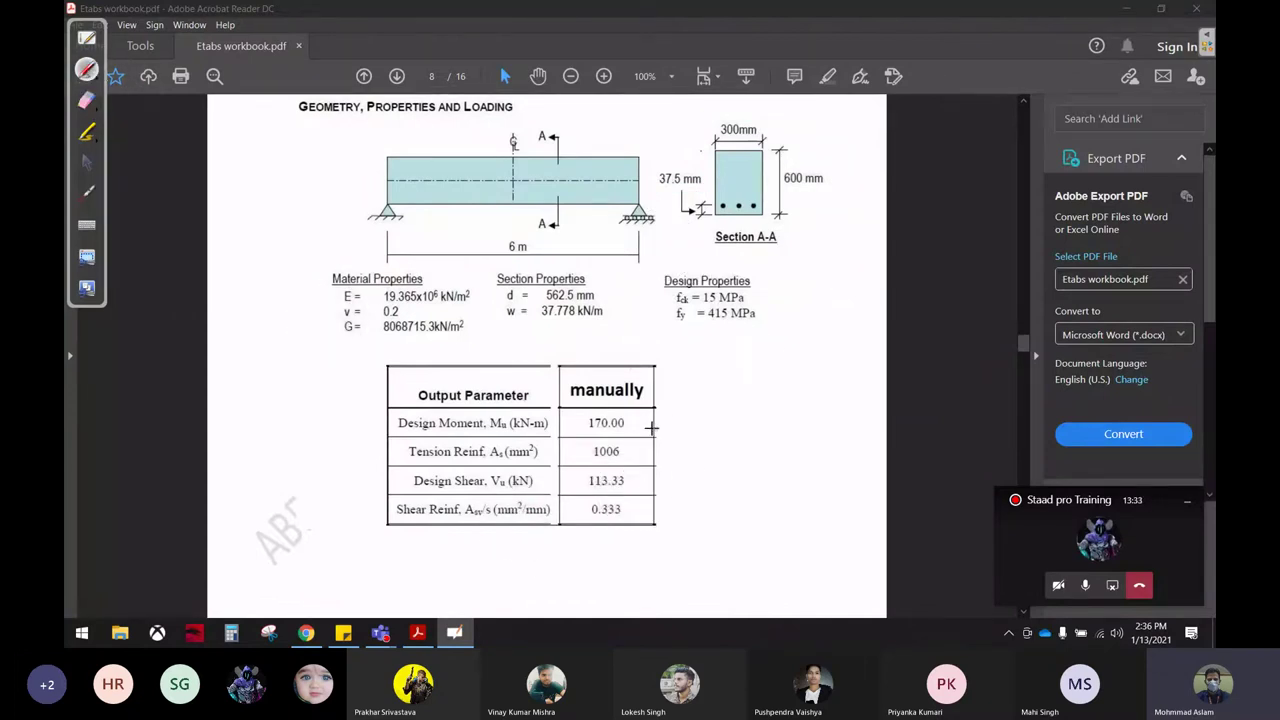
pyautogui.moveTo(634, 422); pyautogui.dragTo(680, 406)
pyautogui.moveTo(385, 161); pyautogui.dragTo(512, 153)
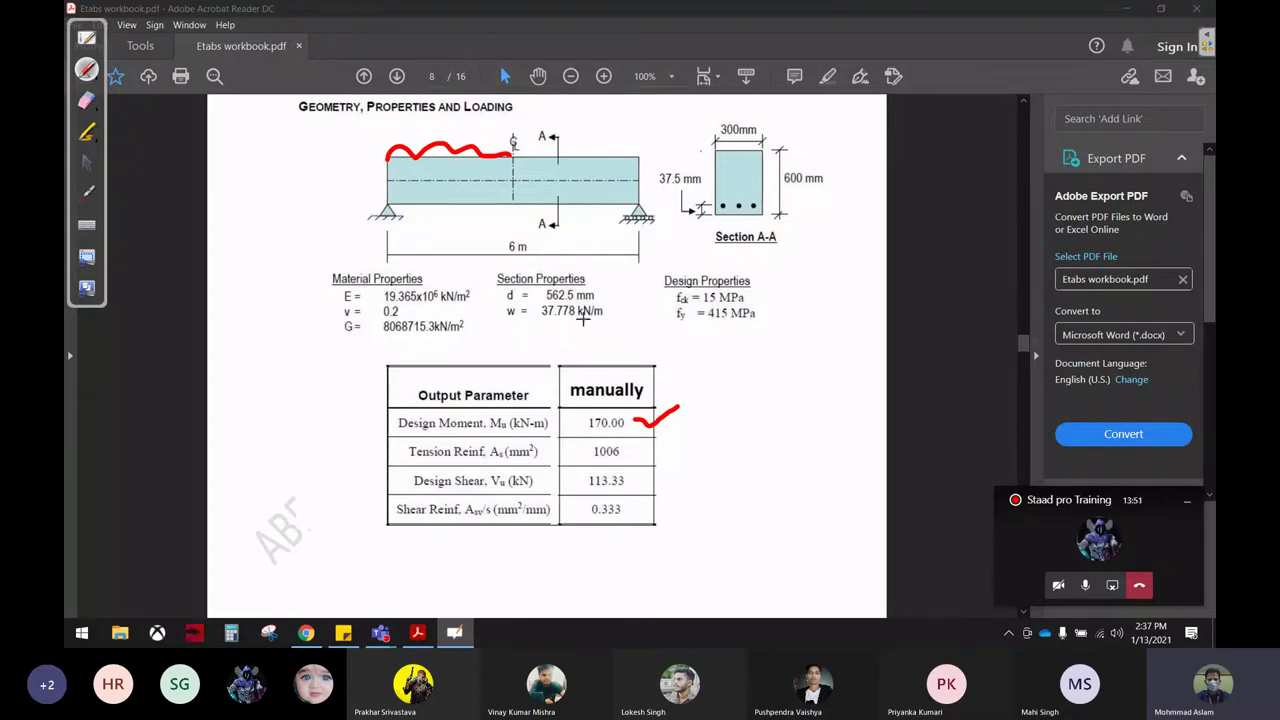
pyautogui.moveTo(633, 420); pyautogui.dragTo(692, 404)
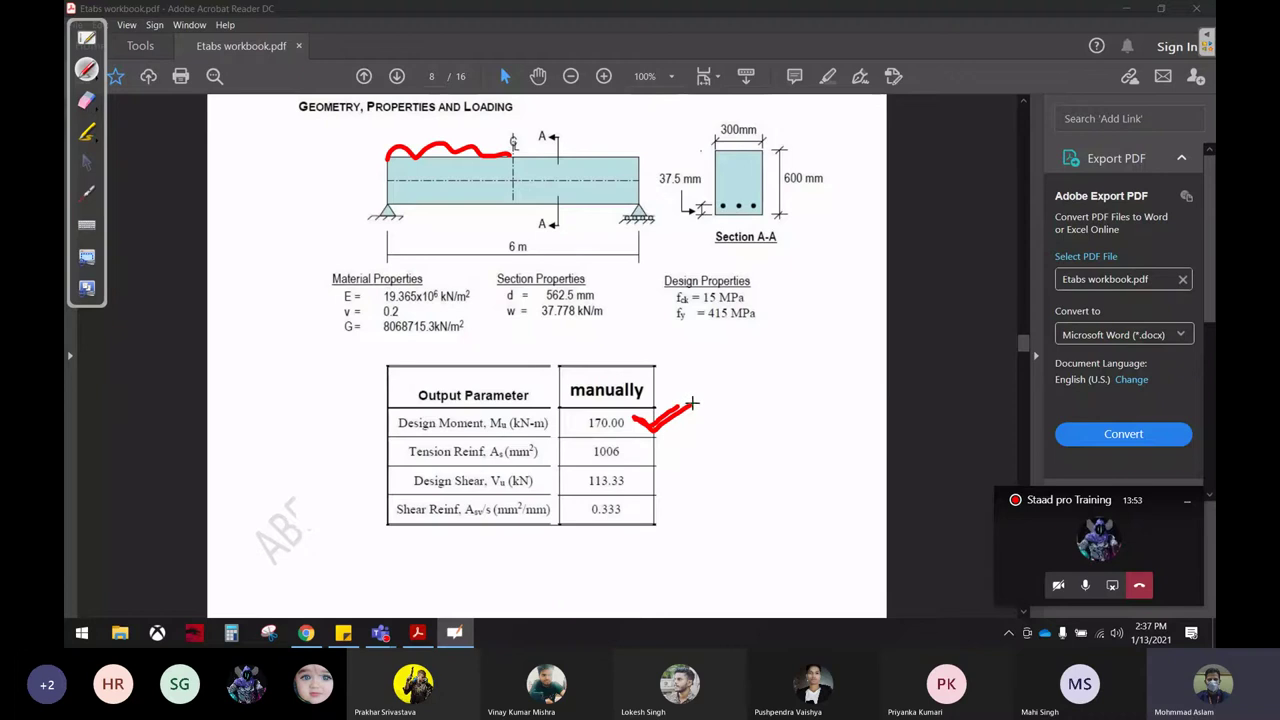
# Step: Erase the last marks, minimise Acrobat to the desktop and select the STAAD.Pro V8i icon
pyautogui.click(86, 100)
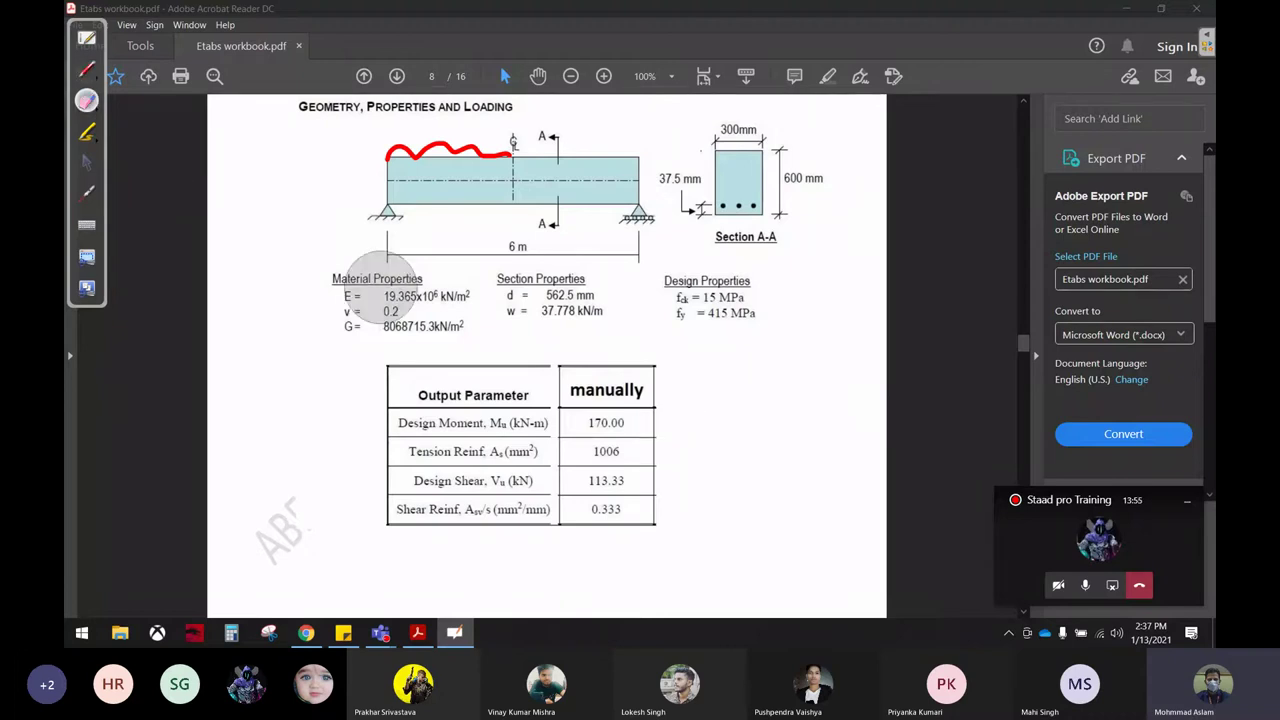
pyautogui.moveTo(390, 152); pyautogui.dragTo(507, 140)
pyautogui.click(86, 162)
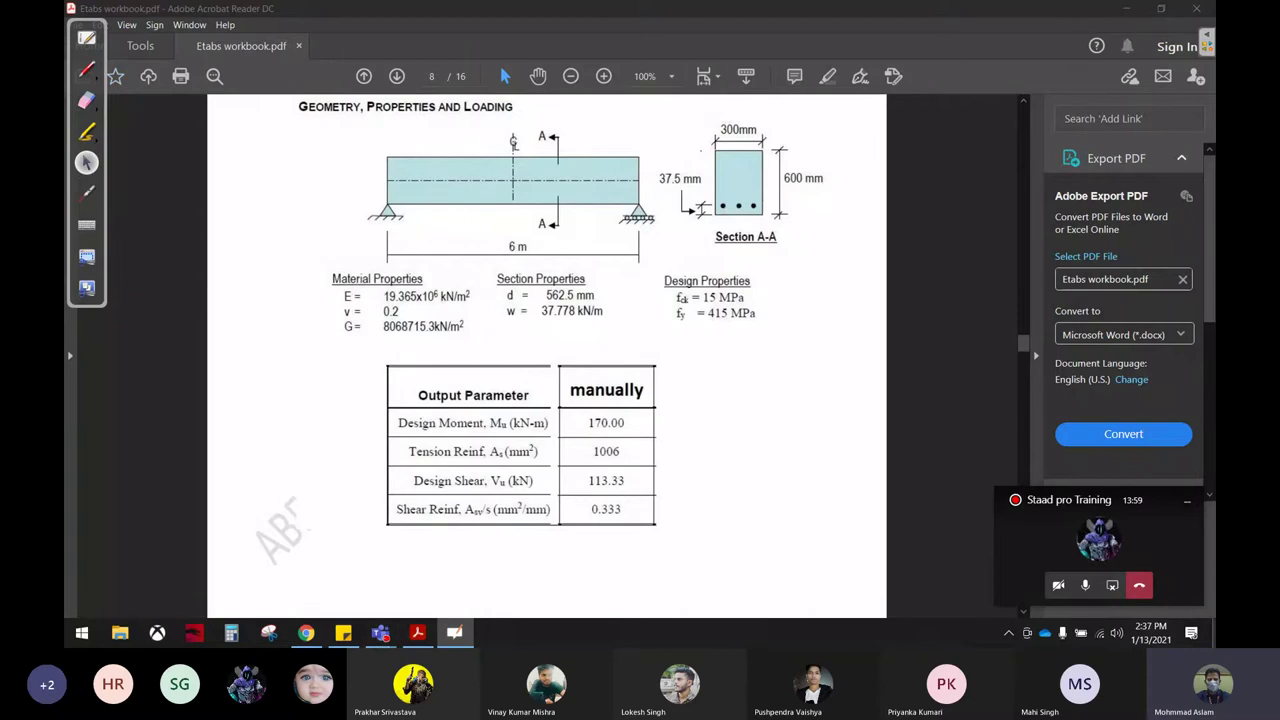
pyautogui.press('super+d')
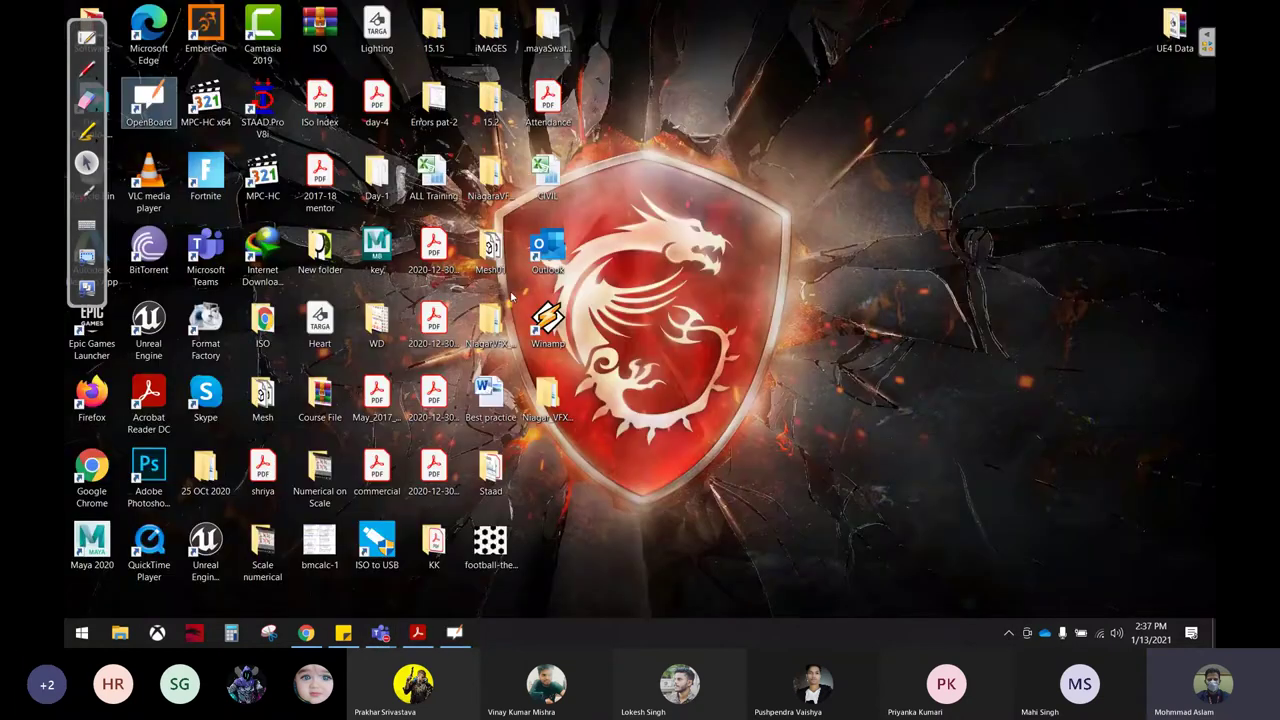
pyautogui.click(262, 105)
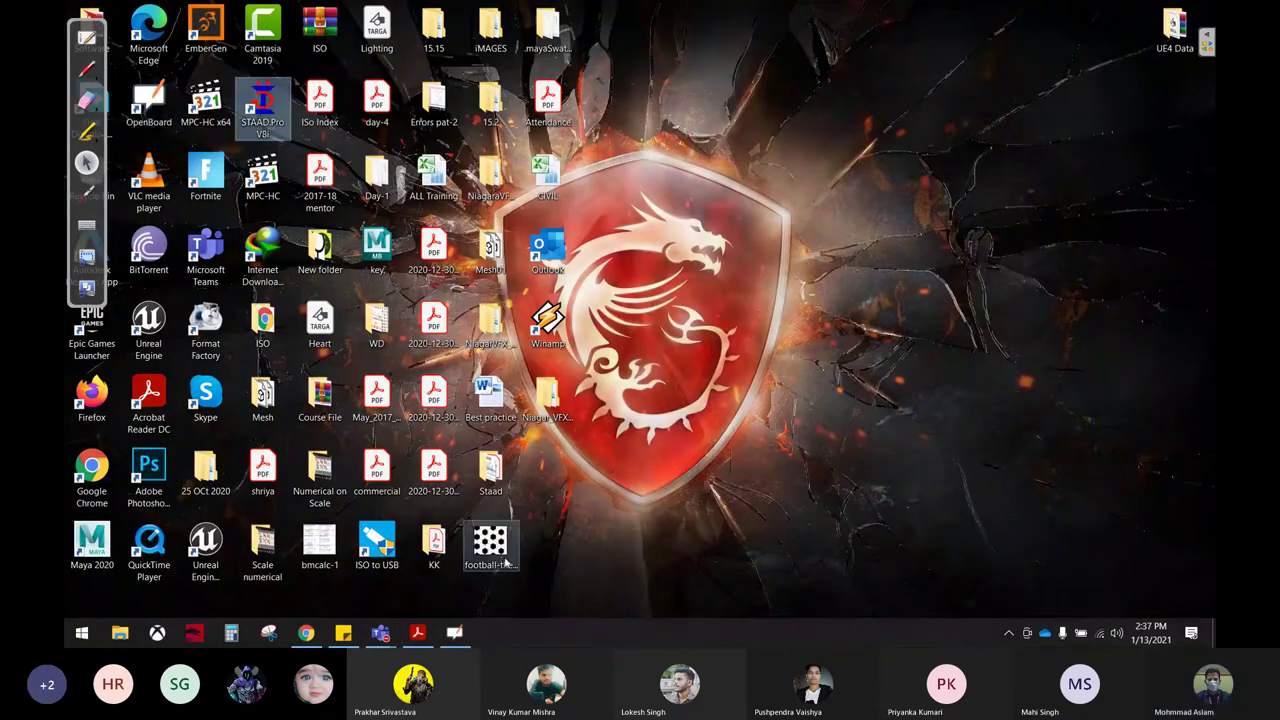
# Step: Create a new Space model named 'Beam design' in Meter and KiloNewton units
pyautogui.click(680, 460)
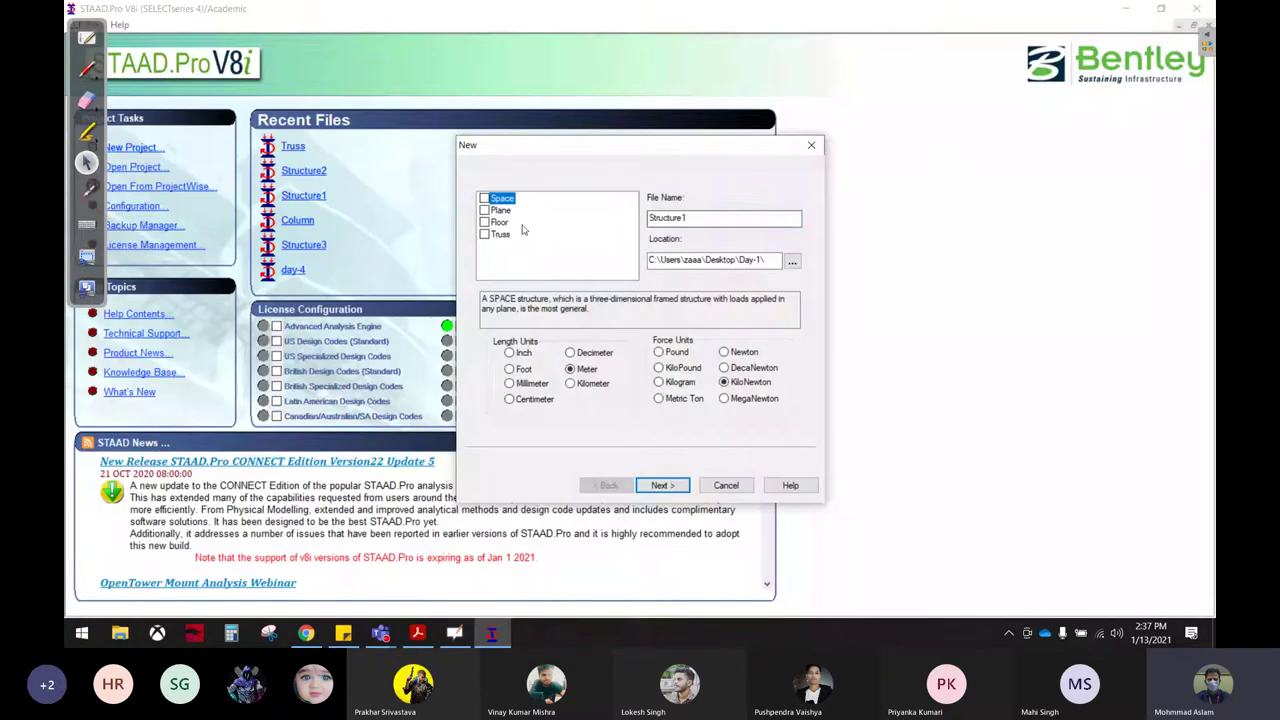
pyautogui.write('B')
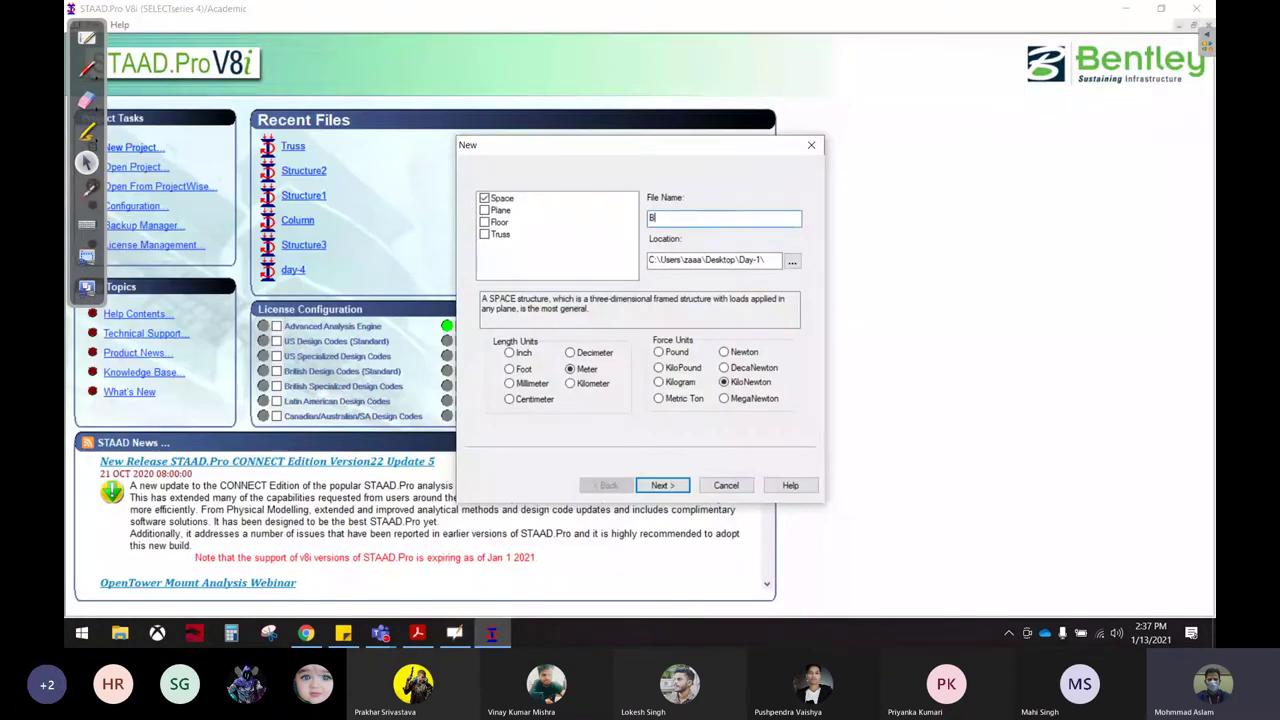
pyautogui.write('g')
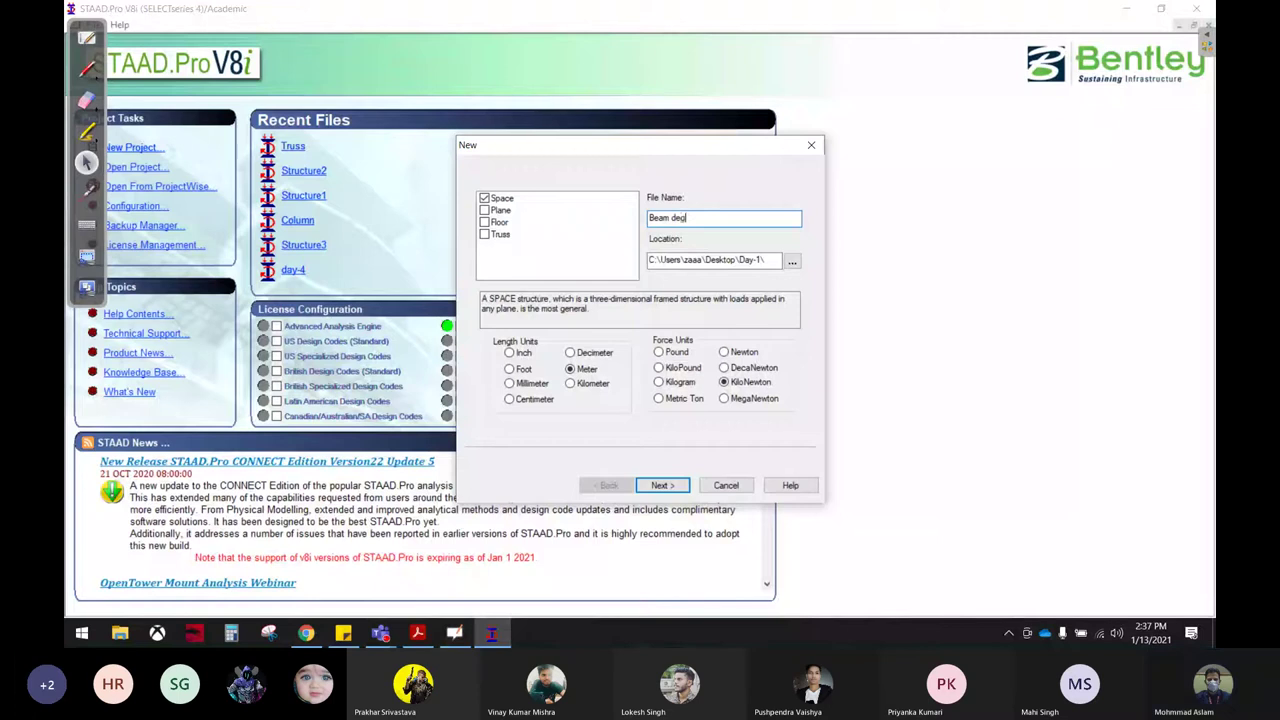
pyautogui.write('ign')
pyautogui.click(677, 486)
pyautogui.click(677, 486)
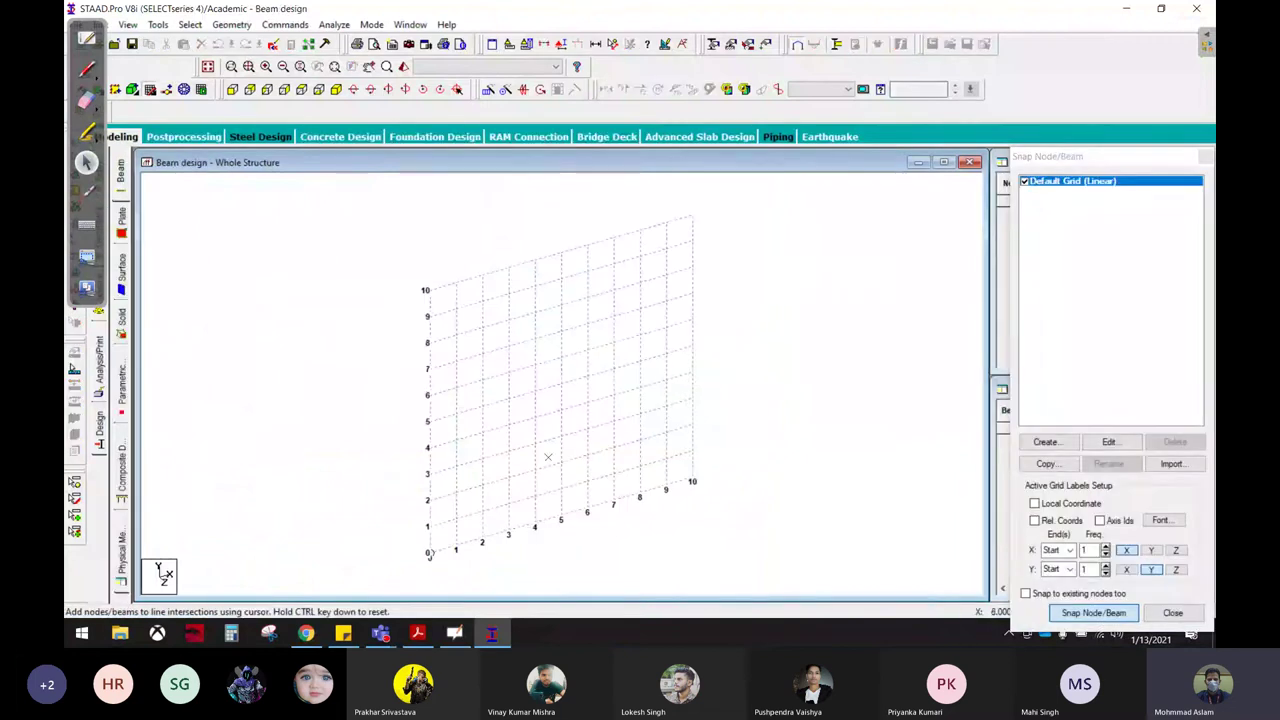
# Step: Draw beam 1 from the origin to the 6 m grid point and switch to front view
pyautogui.click(429, 553)
pyautogui.click(587, 510)
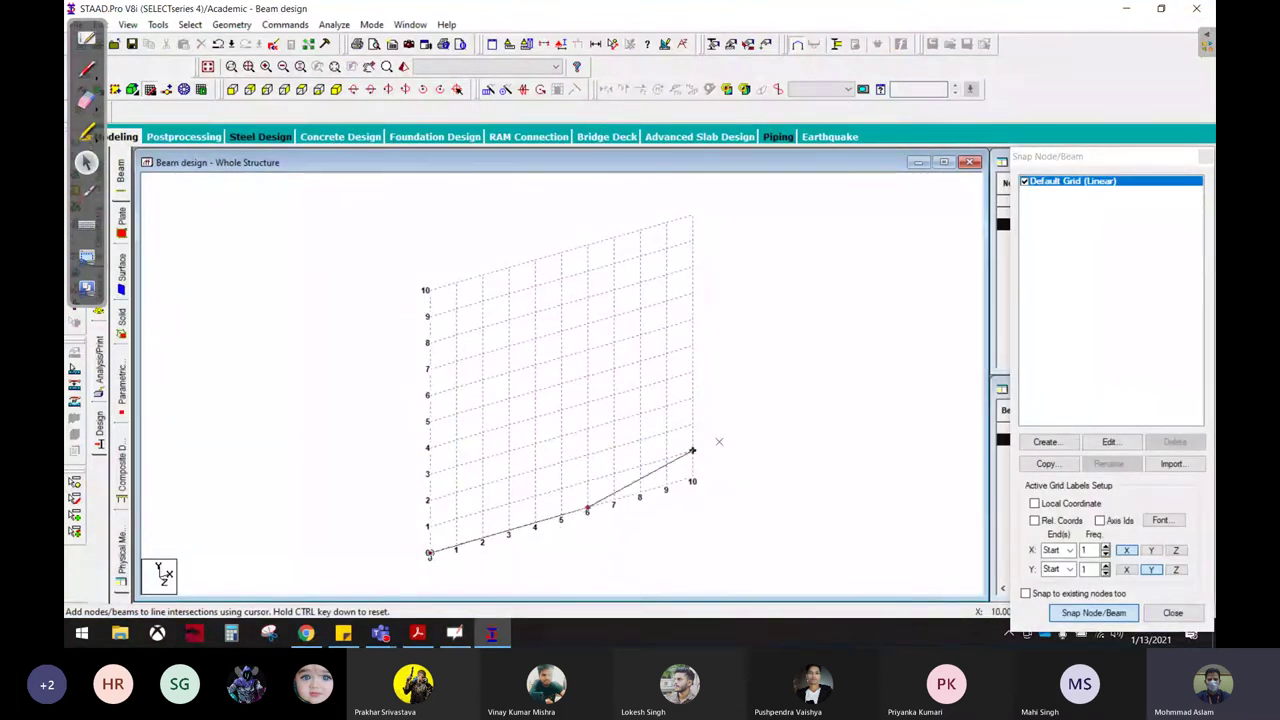
pyautogui.click(1207, 161)
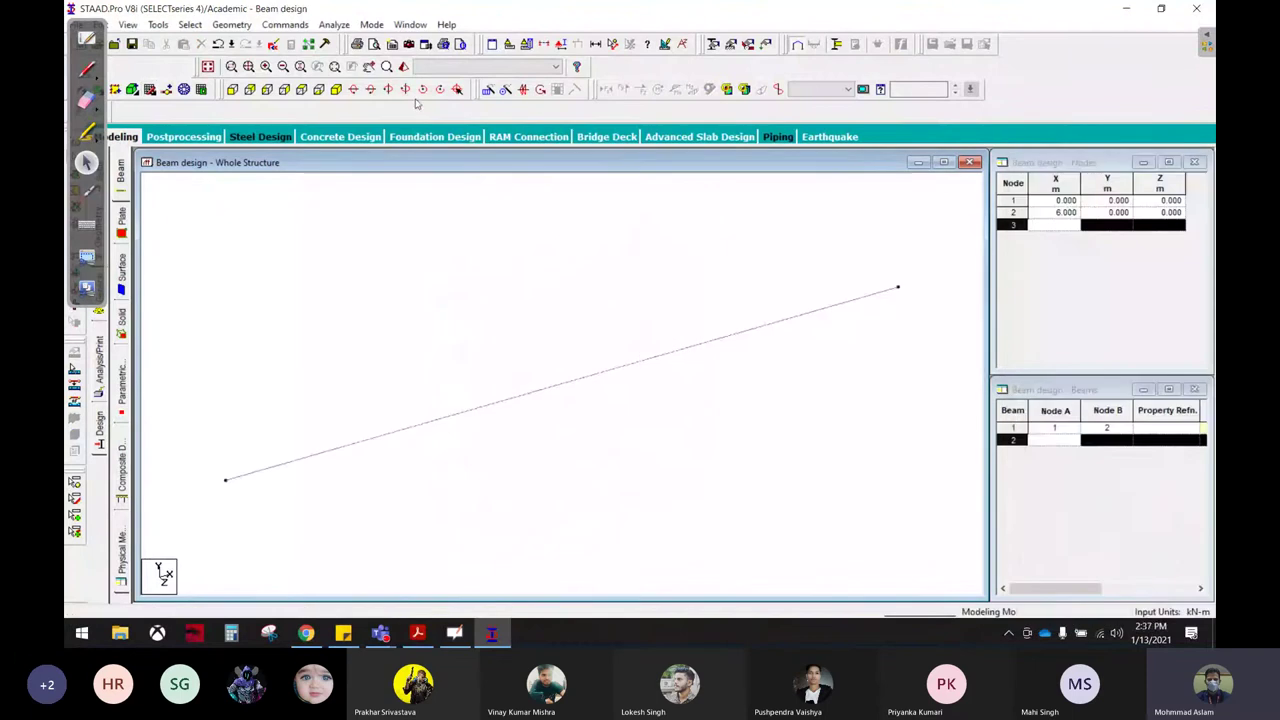
pyautogui.click(233, 90)
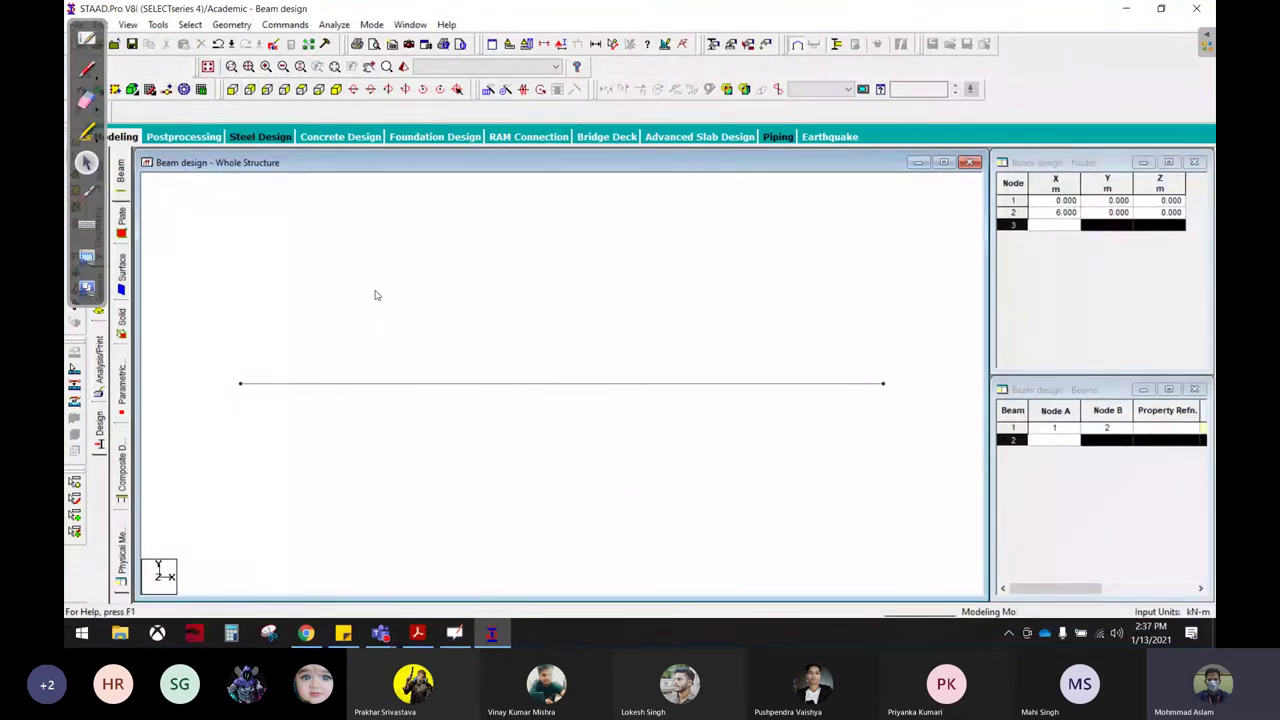
# Step: Add a pinned support definition in the Supports page
pyautogui.click(99, 316)
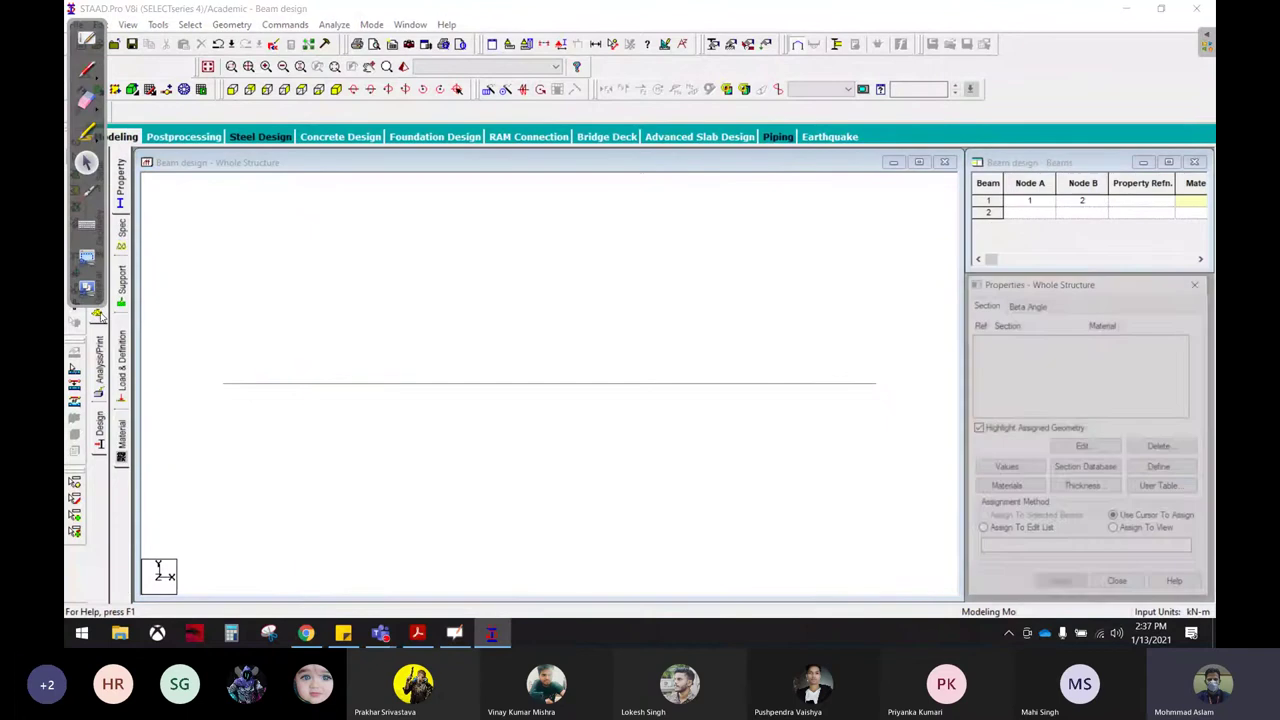
pyautogui.click(121, 290)
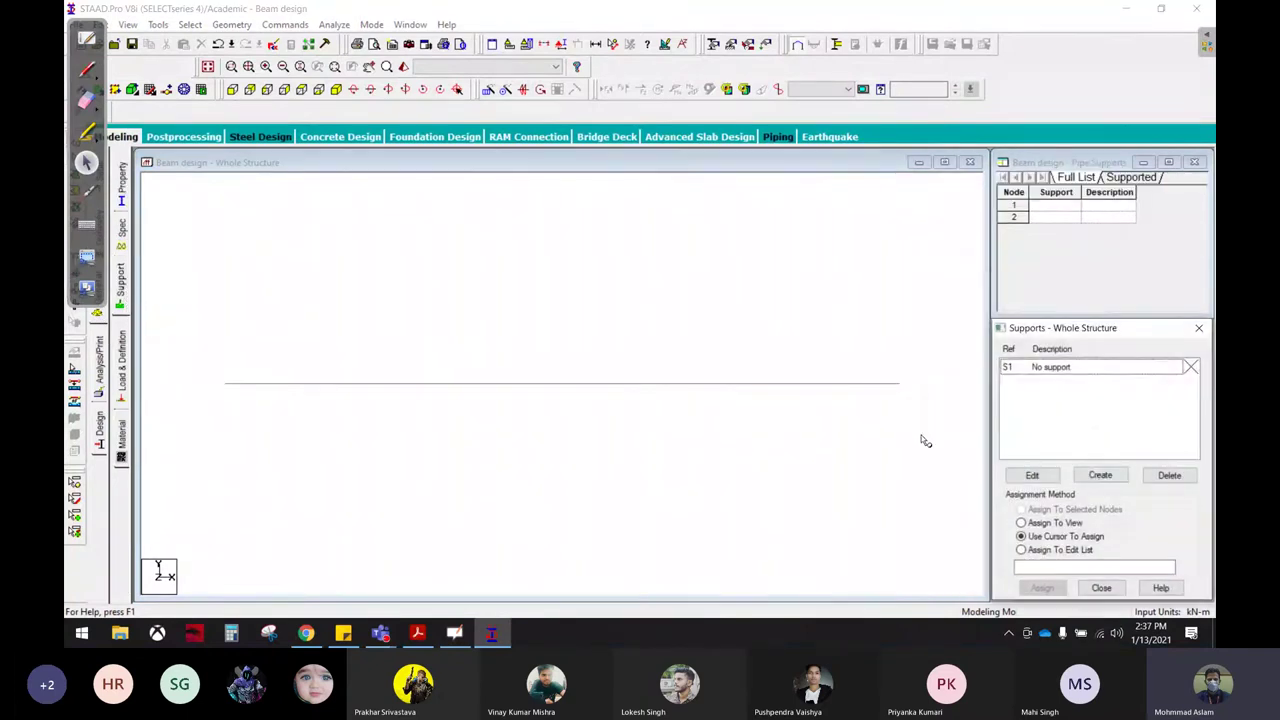
pyautogui.click(1099, 475)
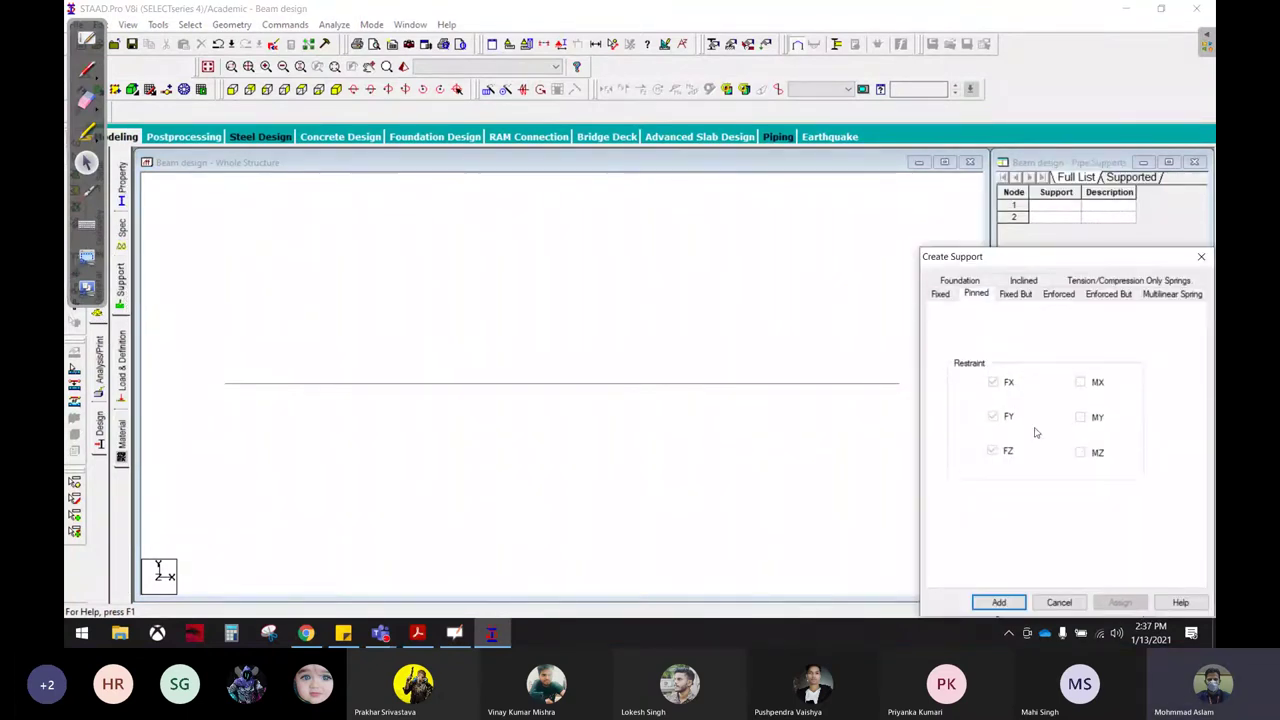
pyautogui.click(1009, 602)
# Step: Define roller Support 3 as fixed with FX, FZ, MX, MY and MZ released
pyautogui.click(1100, 474)
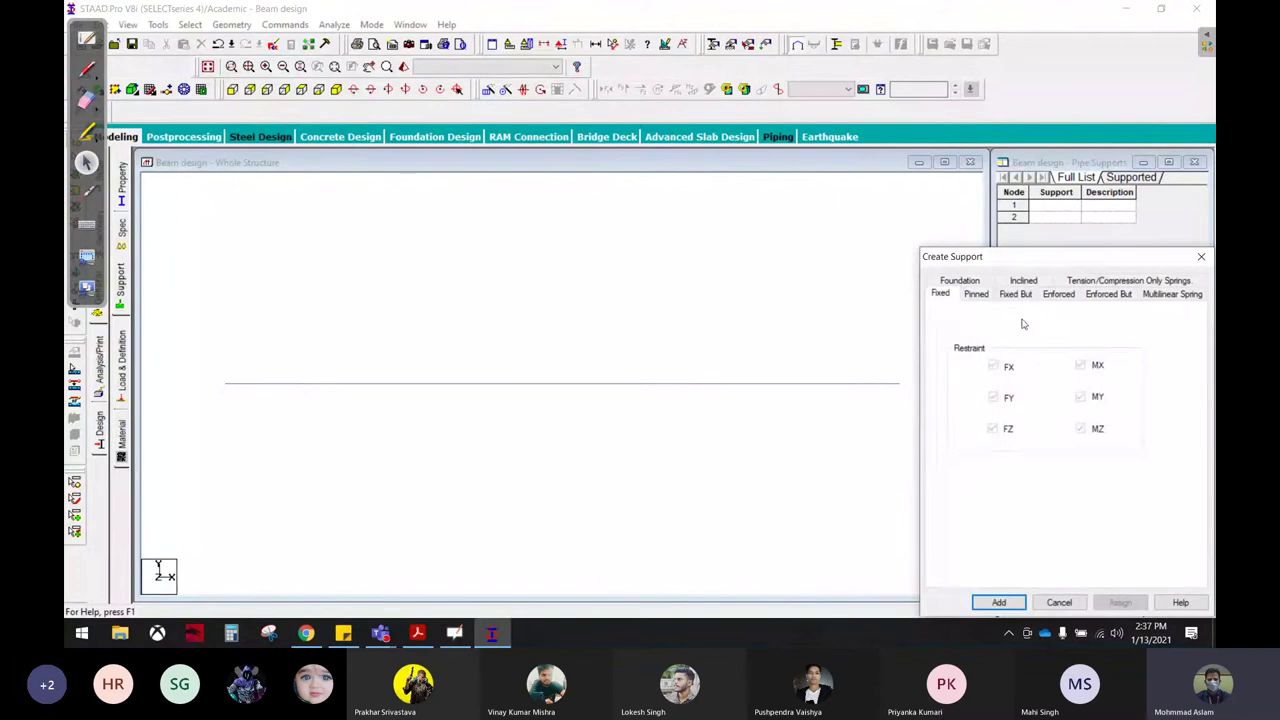
pyautogui.click(1015, 294)
pyautogui.click(961, 345)
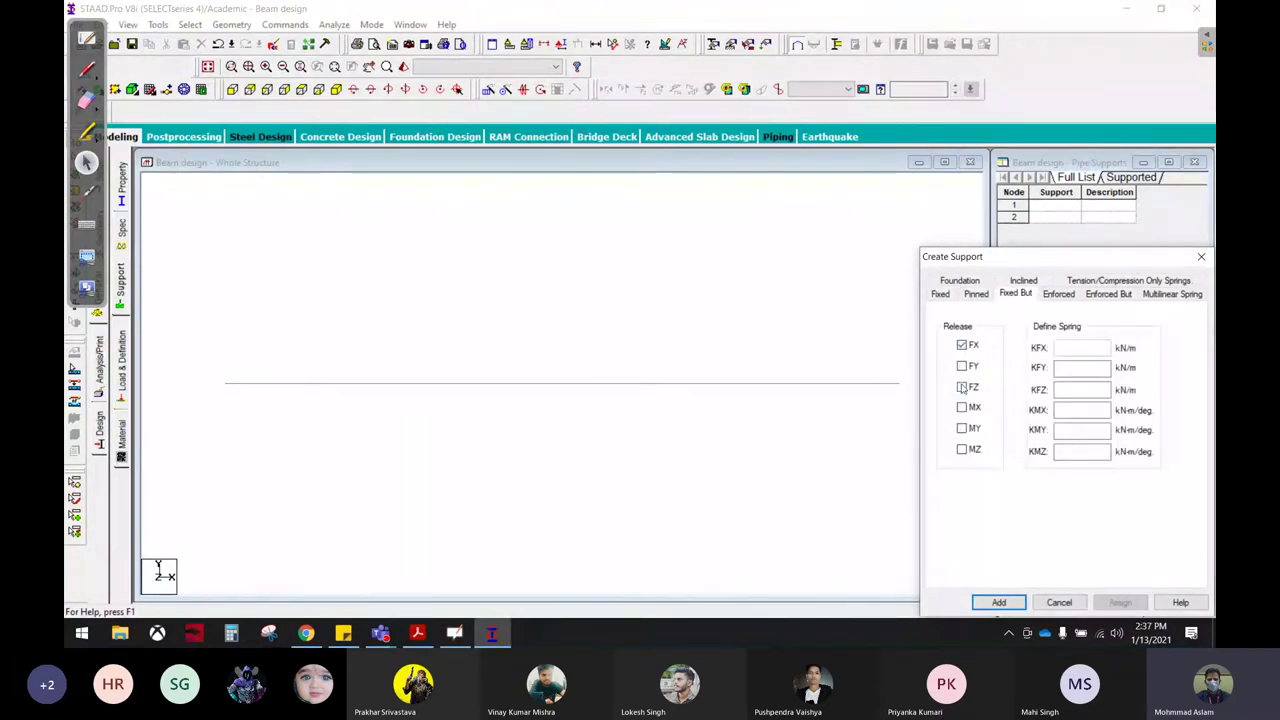
pyautogui.click(961, 387)
pyautogui.click(962, 408)
pyautogui.press('Tab')
pyautogui.press('space')
pyautogui.press('Tab')
pyautogui.press('space')
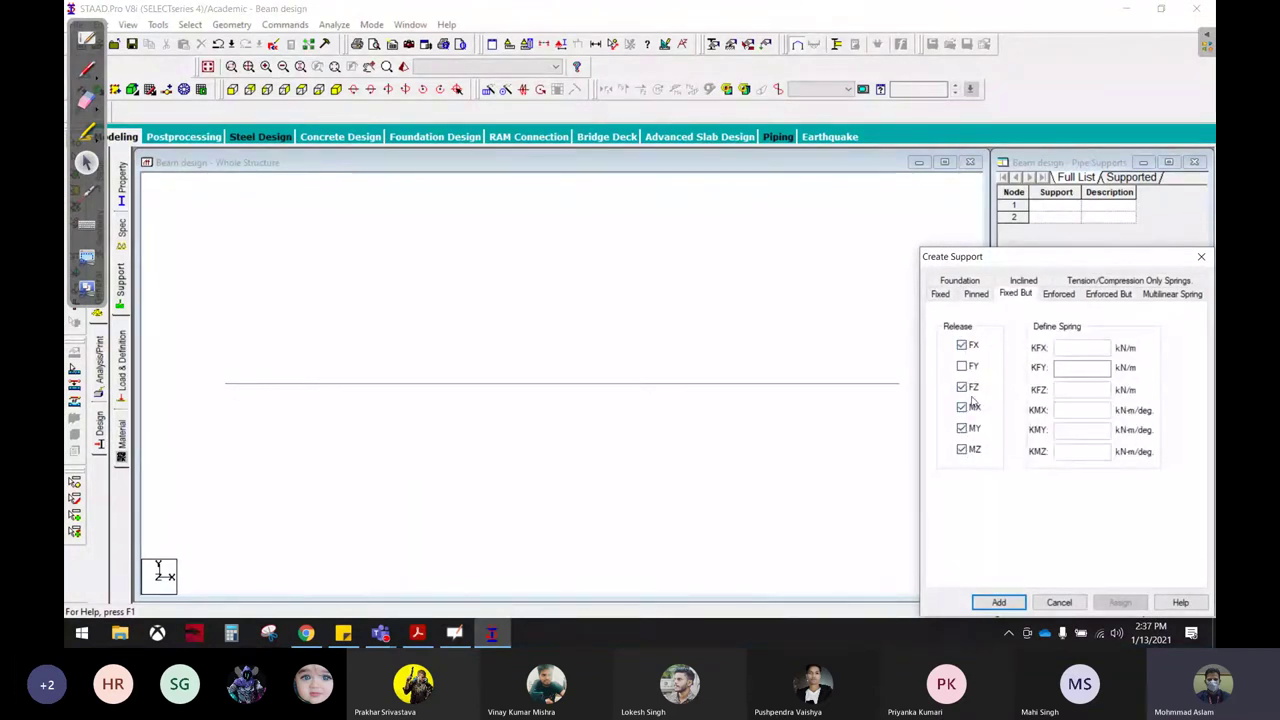
pyautogui.click(1002, 602)
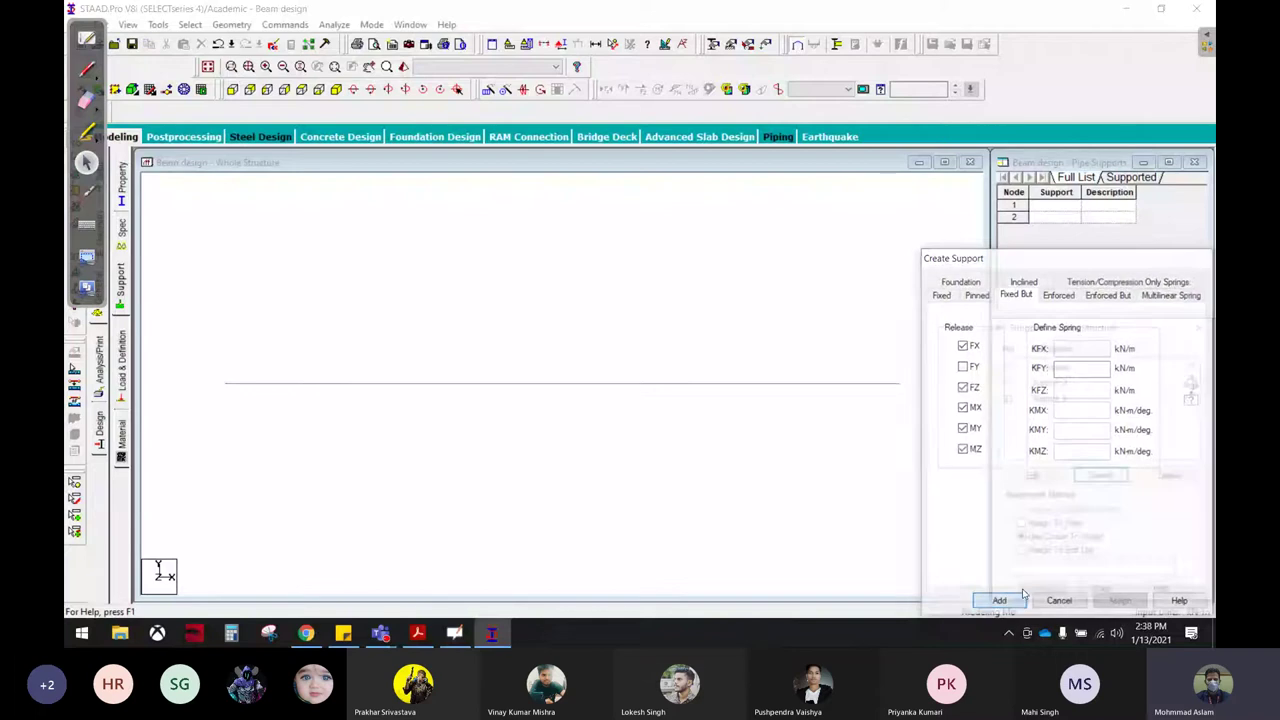
# Step: Assign Support 2 to node 1 and Support 3 to node 2
pyautogui.click(1008, 383)
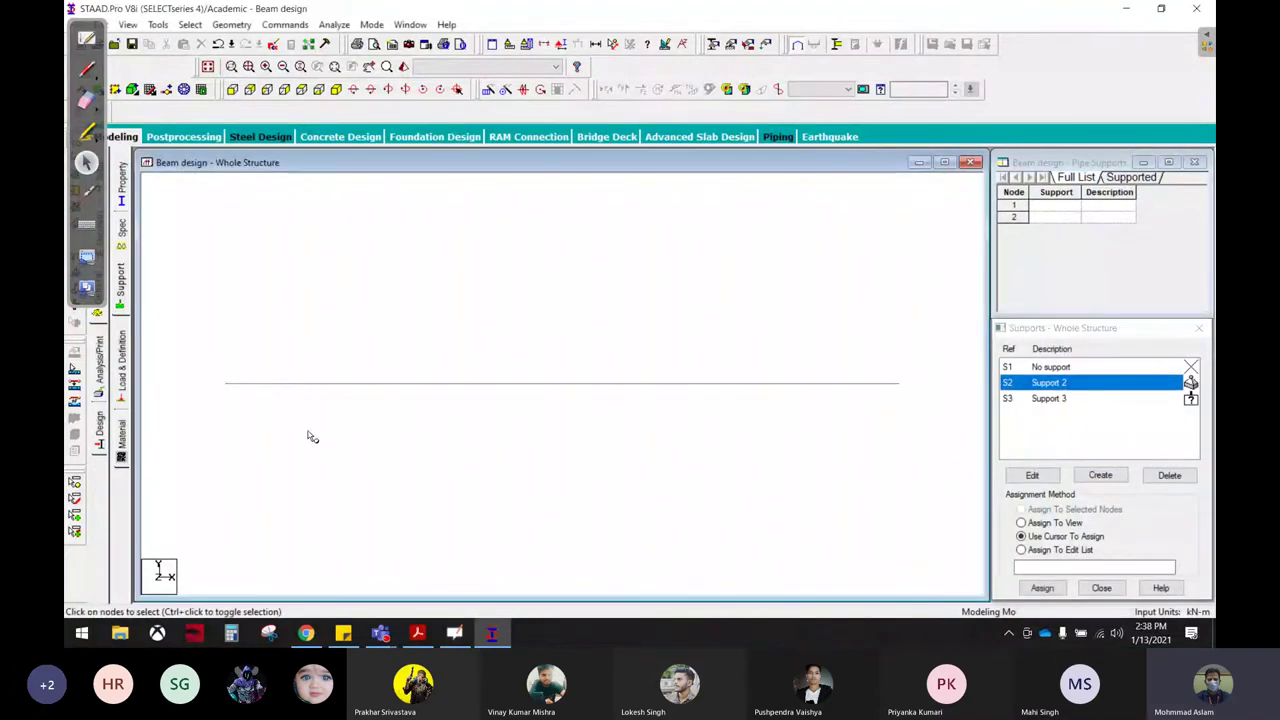
pyautogui.click(225, 383)
pyautogui.click(1042, 588)
pyautogui.click(1110, 500)
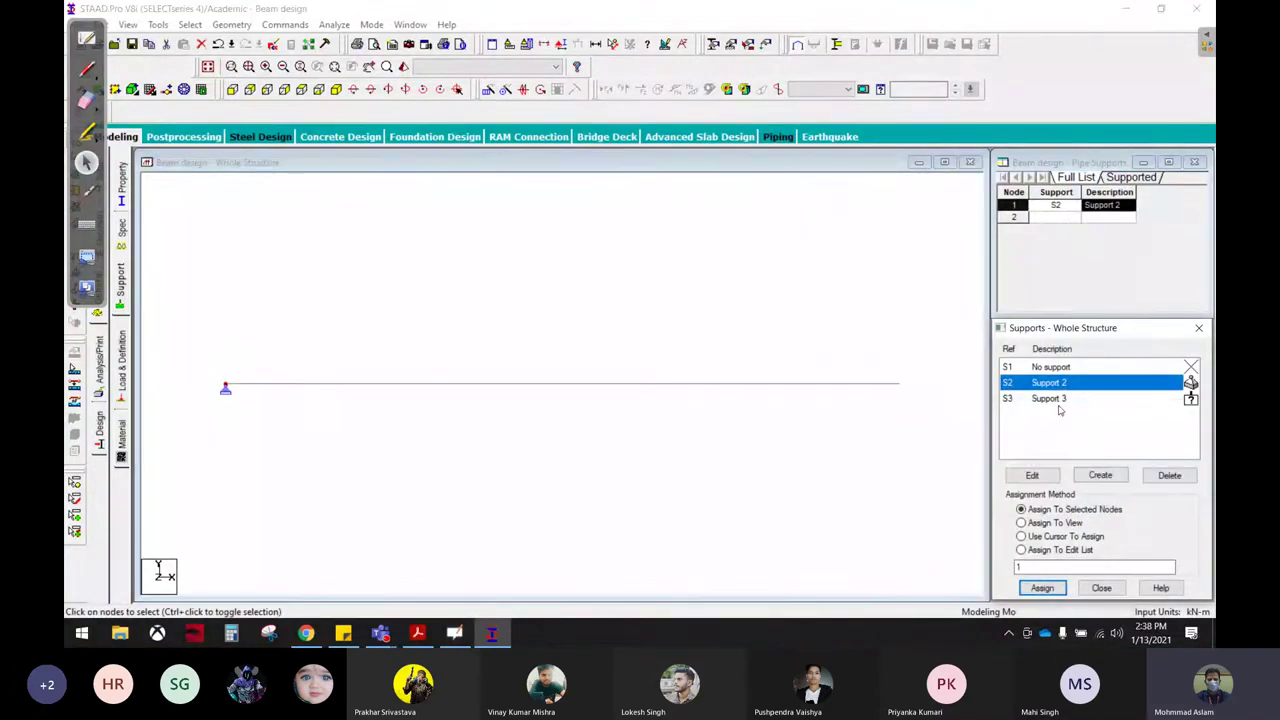
pyautogui.click(1062, 400)
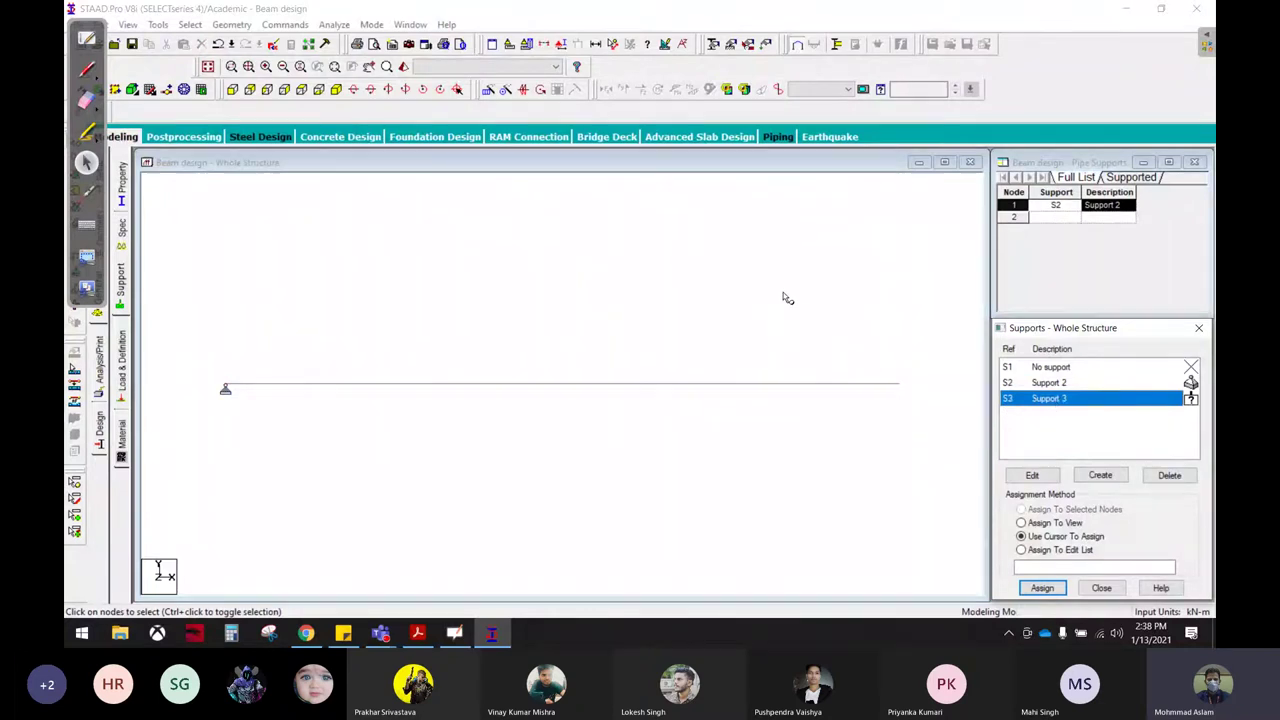
pyautogui.press('ctrl')
pyautogui.click(899, 383)
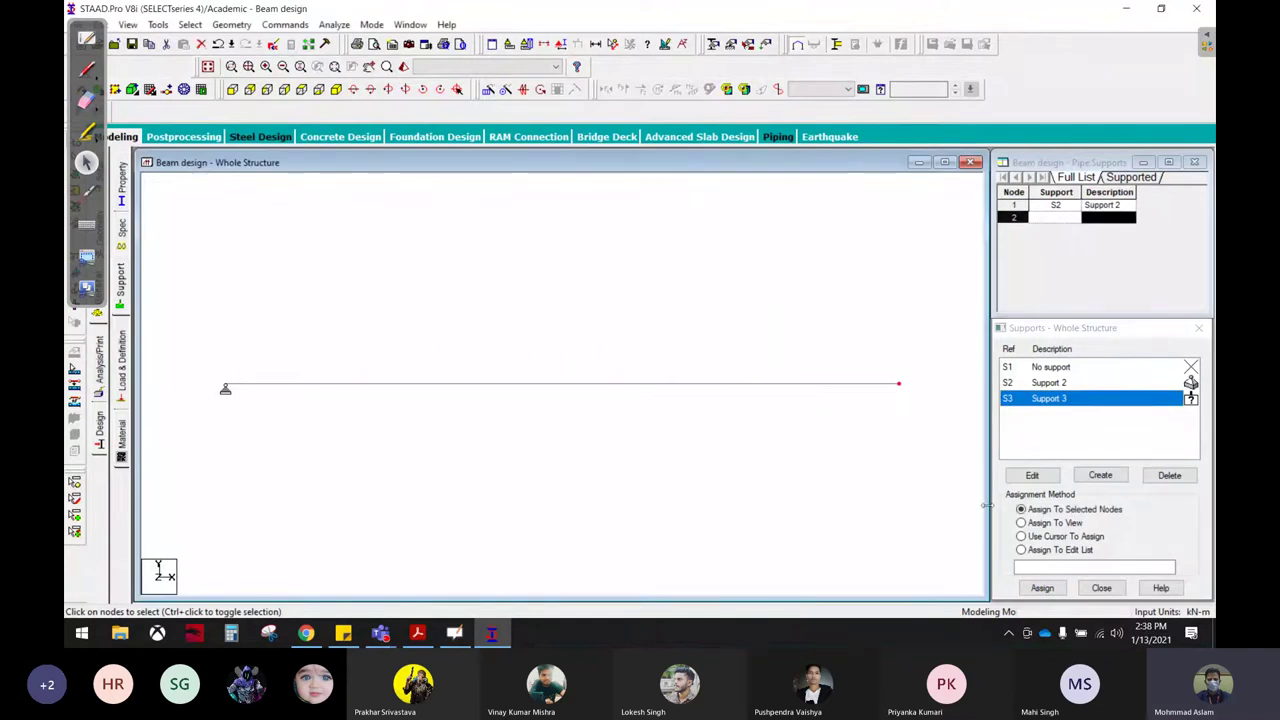
pyautogui.click(1042, 588)
pyautogui.click(1110, 503)
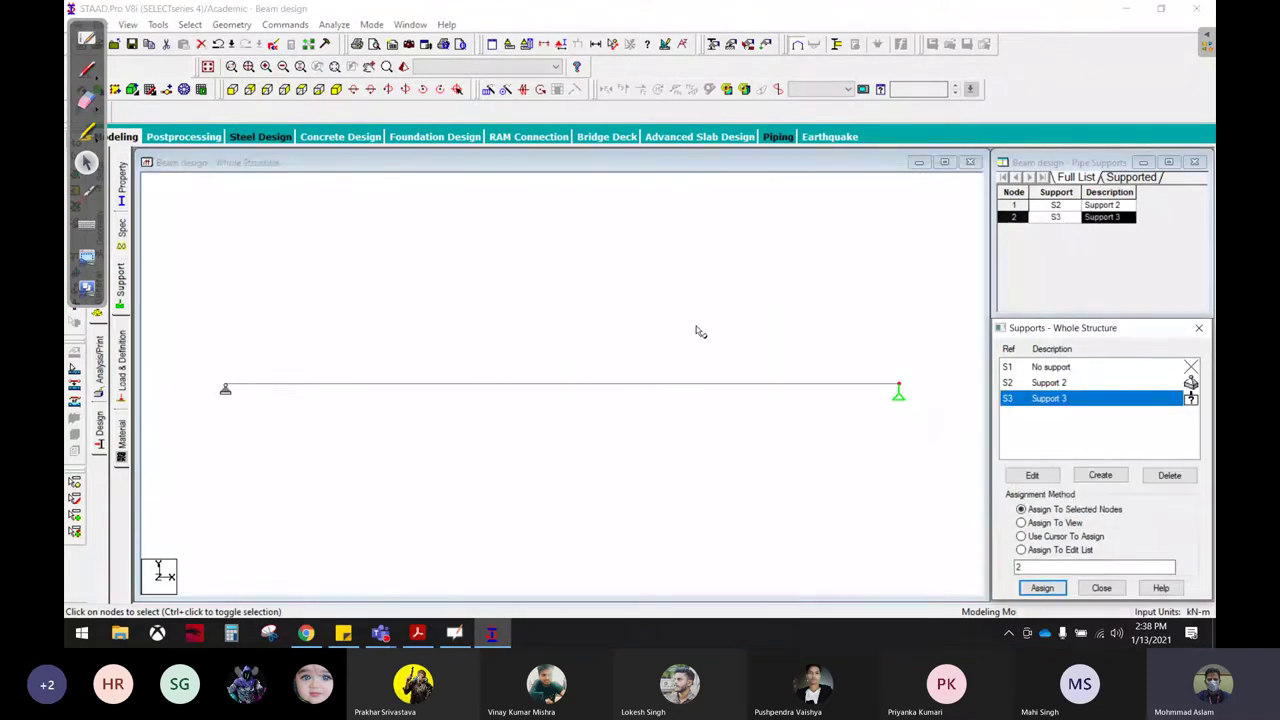
pyautogui.click(660, 320)
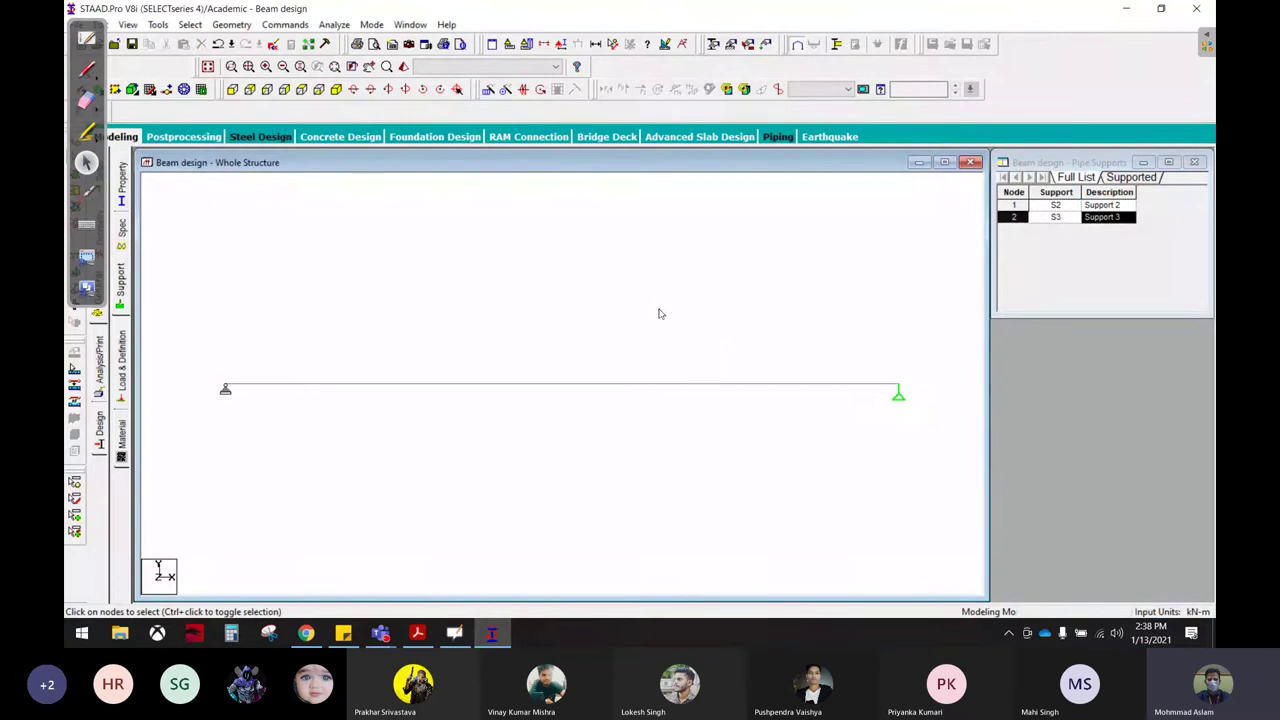
# Step: Select the beam and start a rectangular section, checking the 600 mm depth in the workbook
pyautogui.click(557, 385)
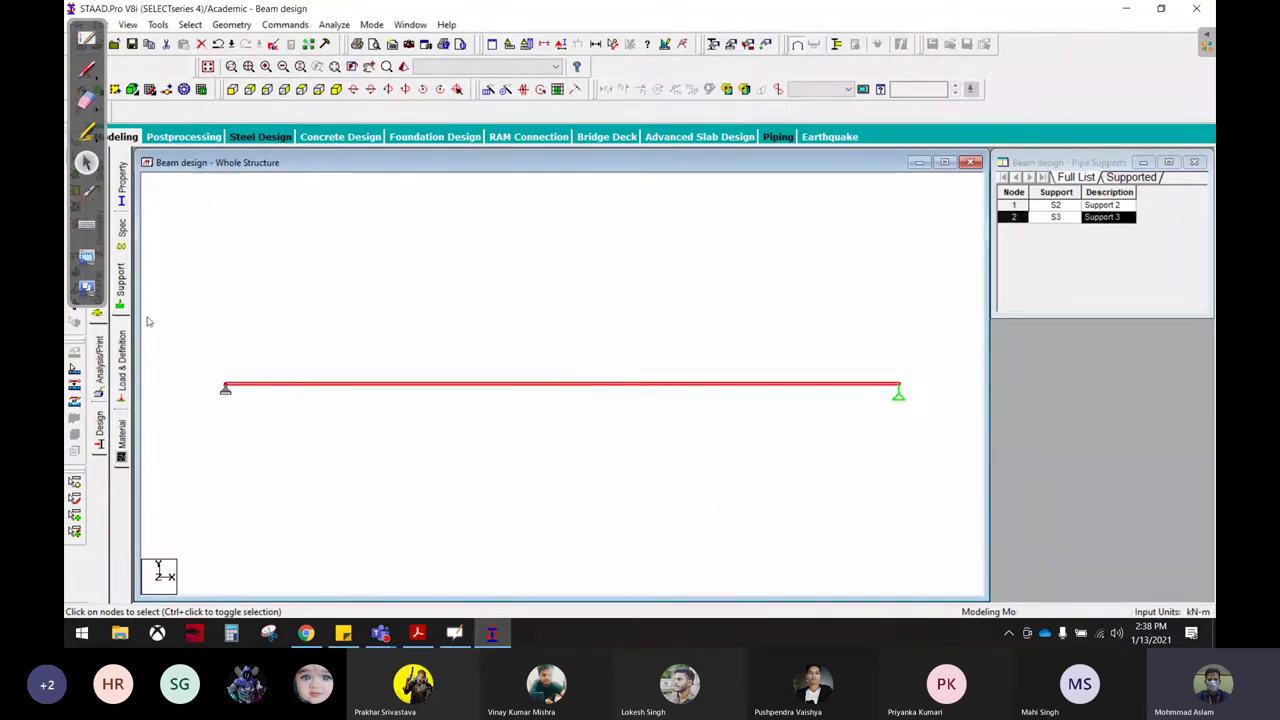
pyautogui.click(121, 182)
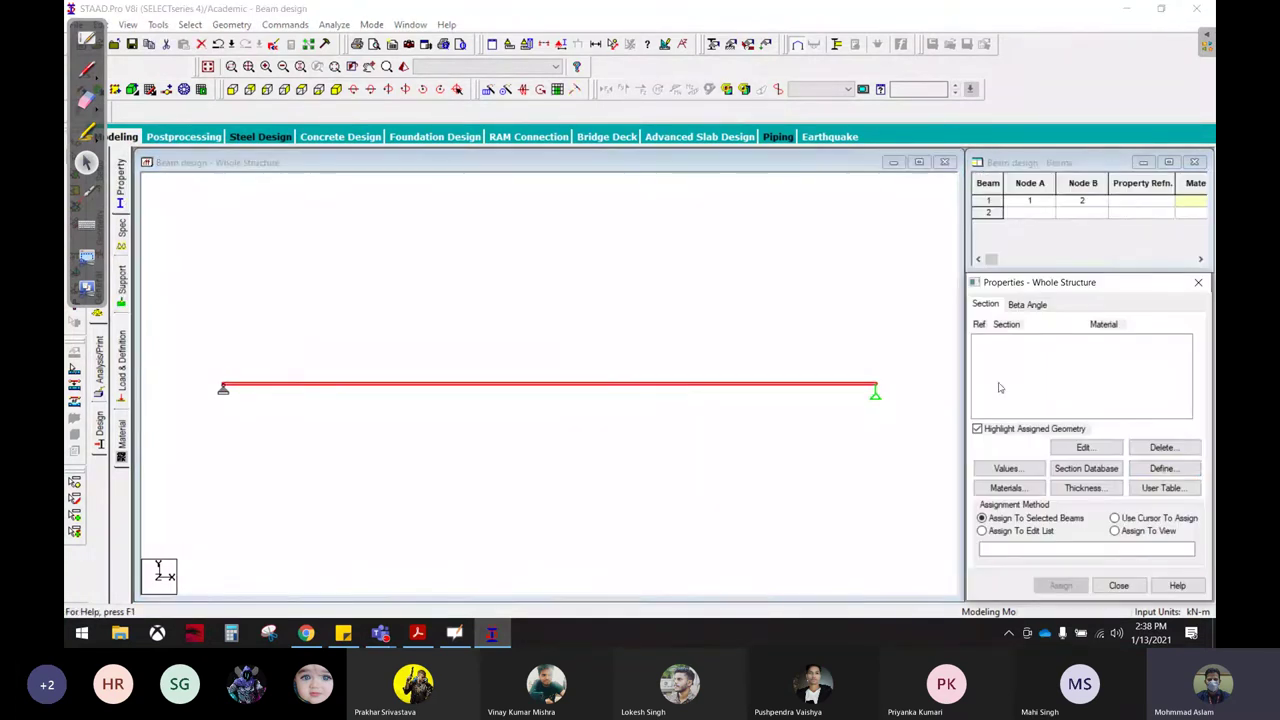
pyautogui.click(1160, 470)
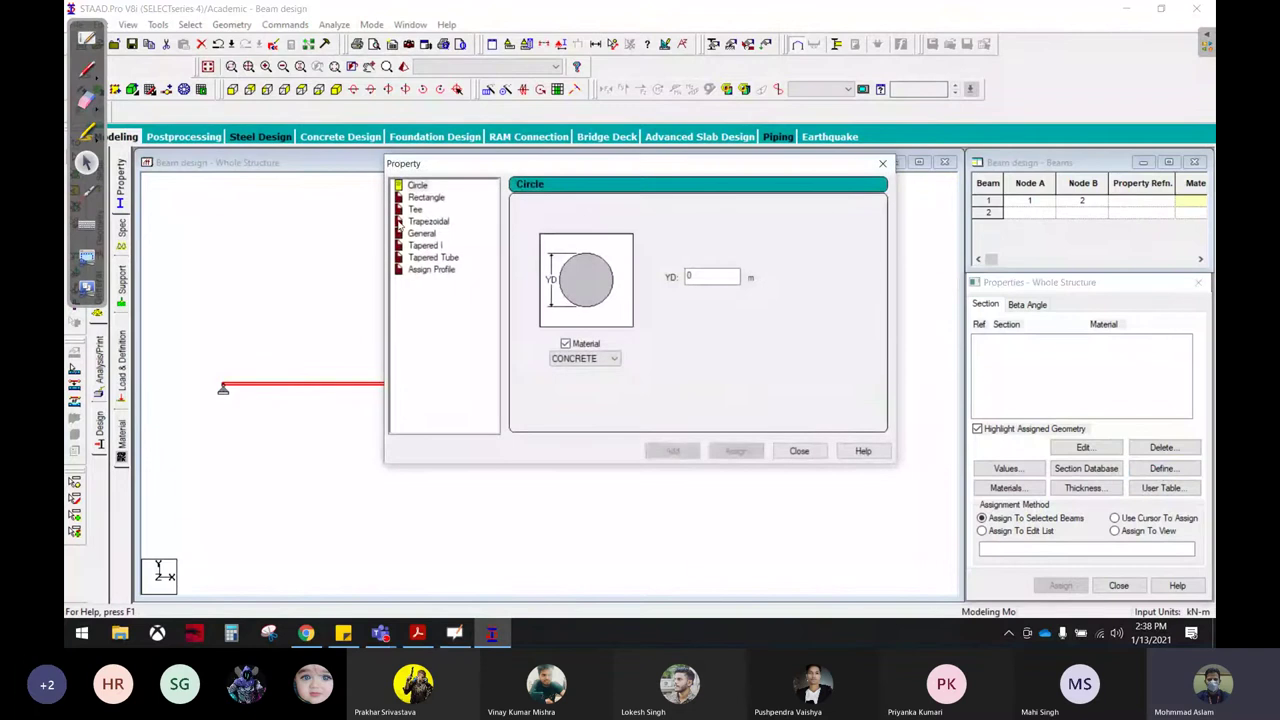
pyautogui.click(426, 197)
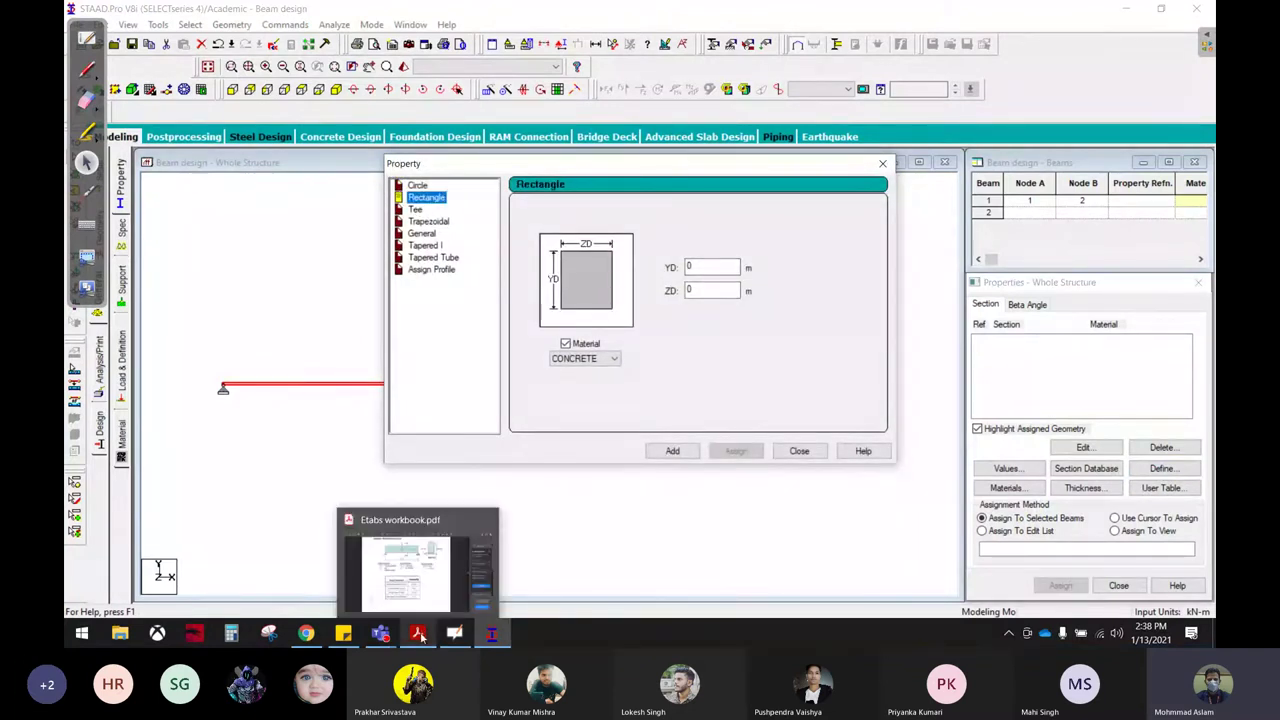
pyautogui.click(419, 634)
pyautogui.moveTo(786, 188); pyautogui.dragTo(845, 192)
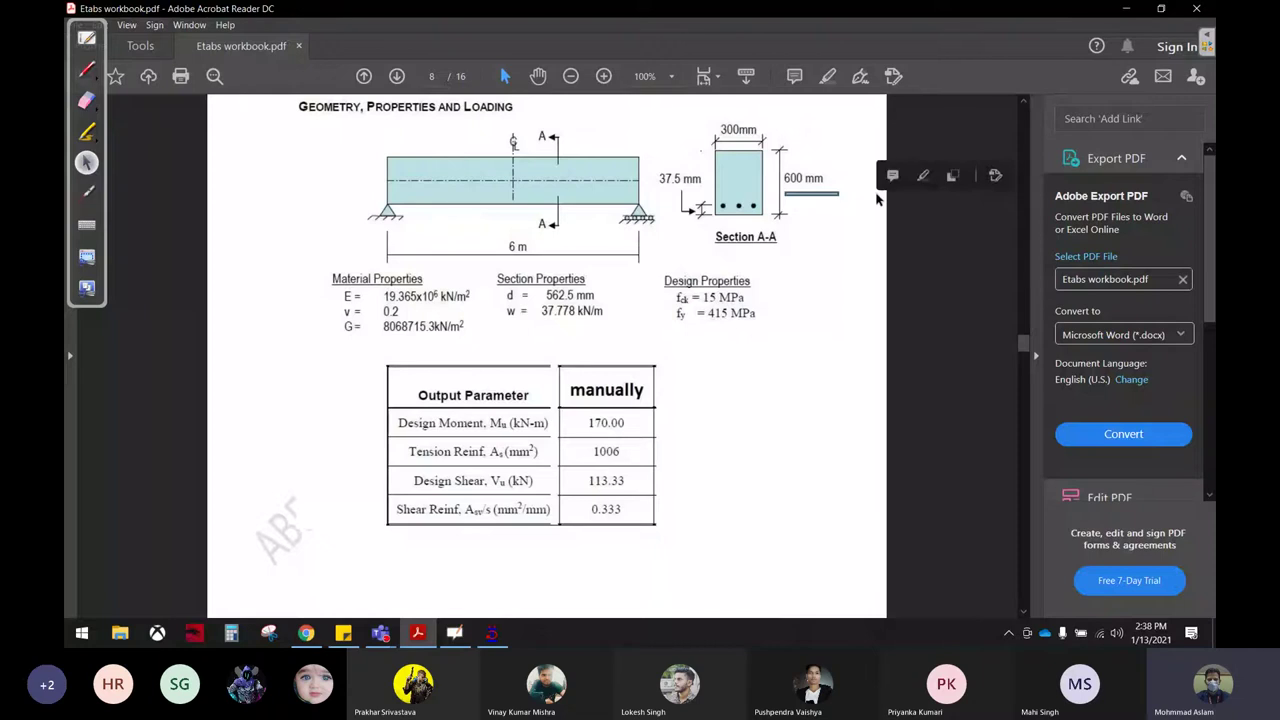
pyautogui.click(491, 633)
# Step: Define a rectangle with YD 0.6 m and ZD 0.3 m and assign it to beam 1
pyautogui.doubleClick(708, 265)
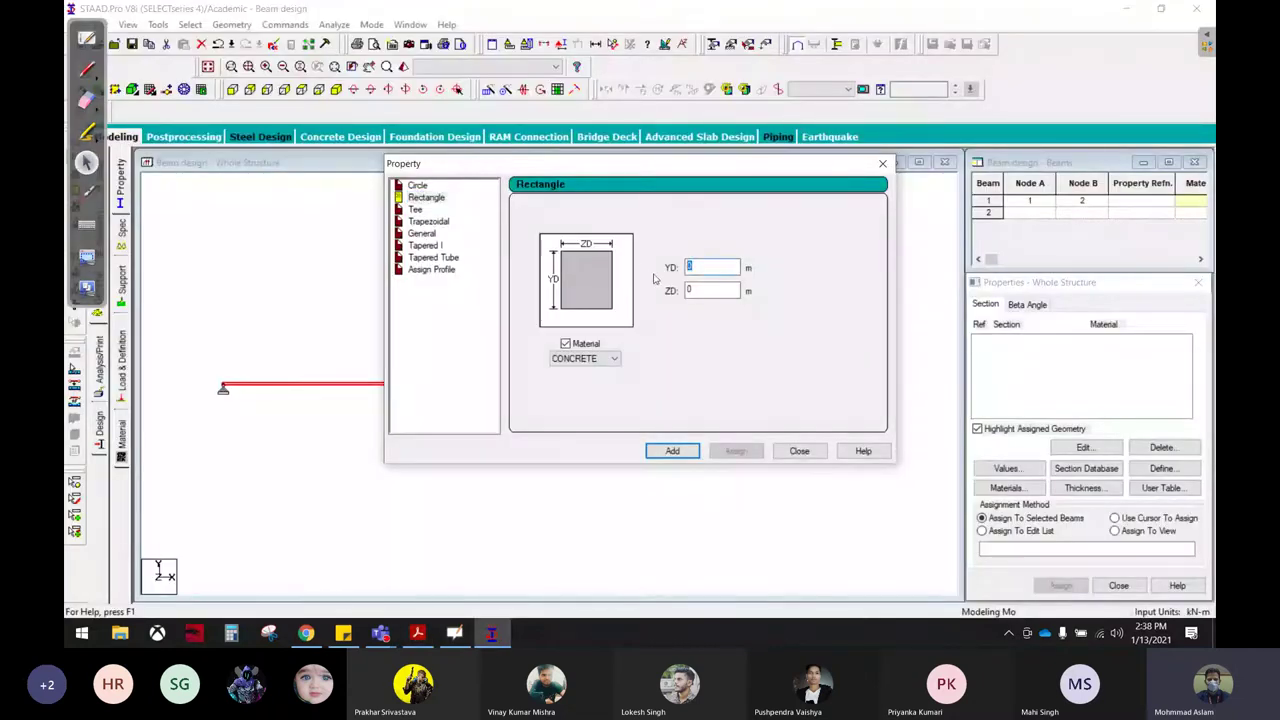
pyautogui.write('0.6')
pyautogui.press('Tab')
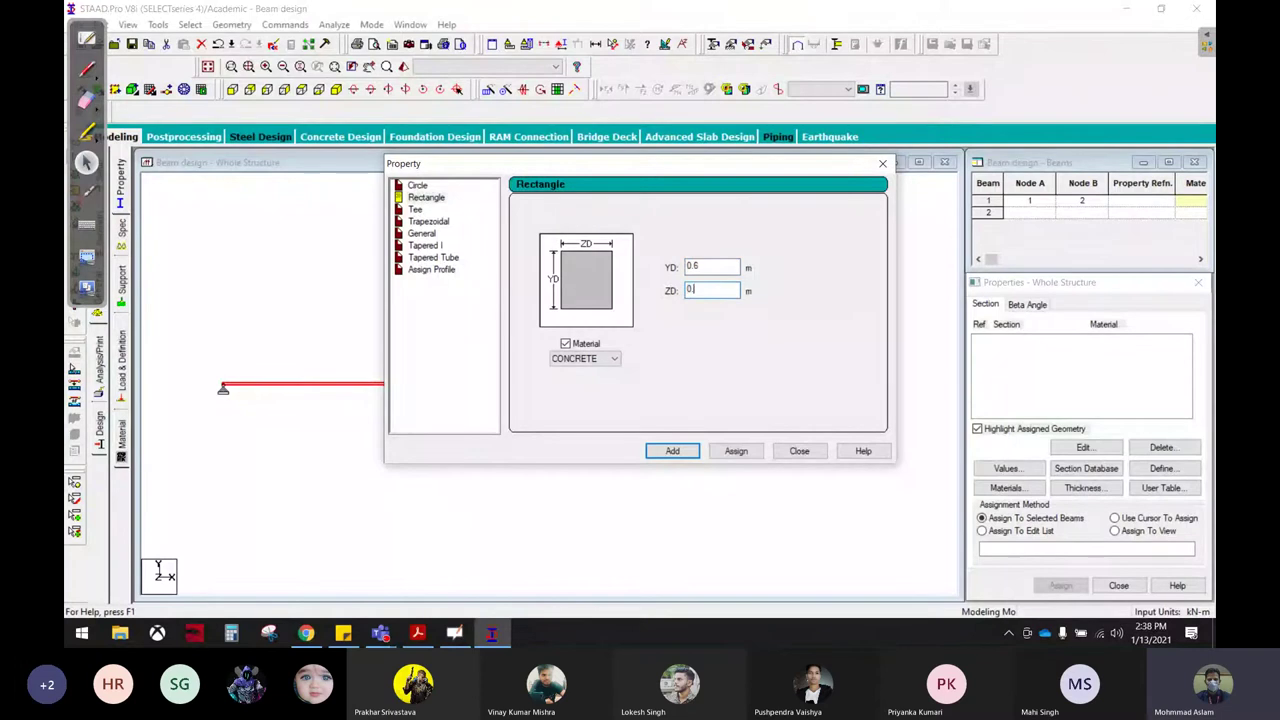
pyautogui.write('.3')
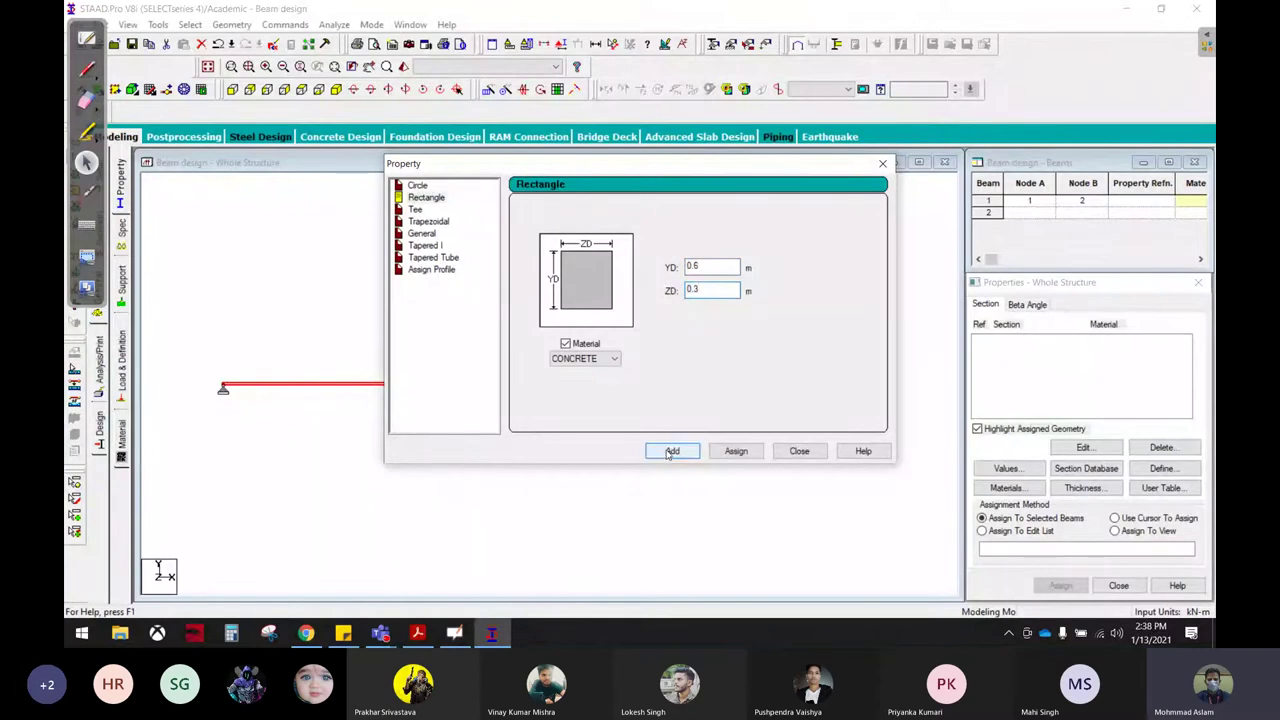
pyautogui.click(668, 452)
pyautogui.click(799, 451)
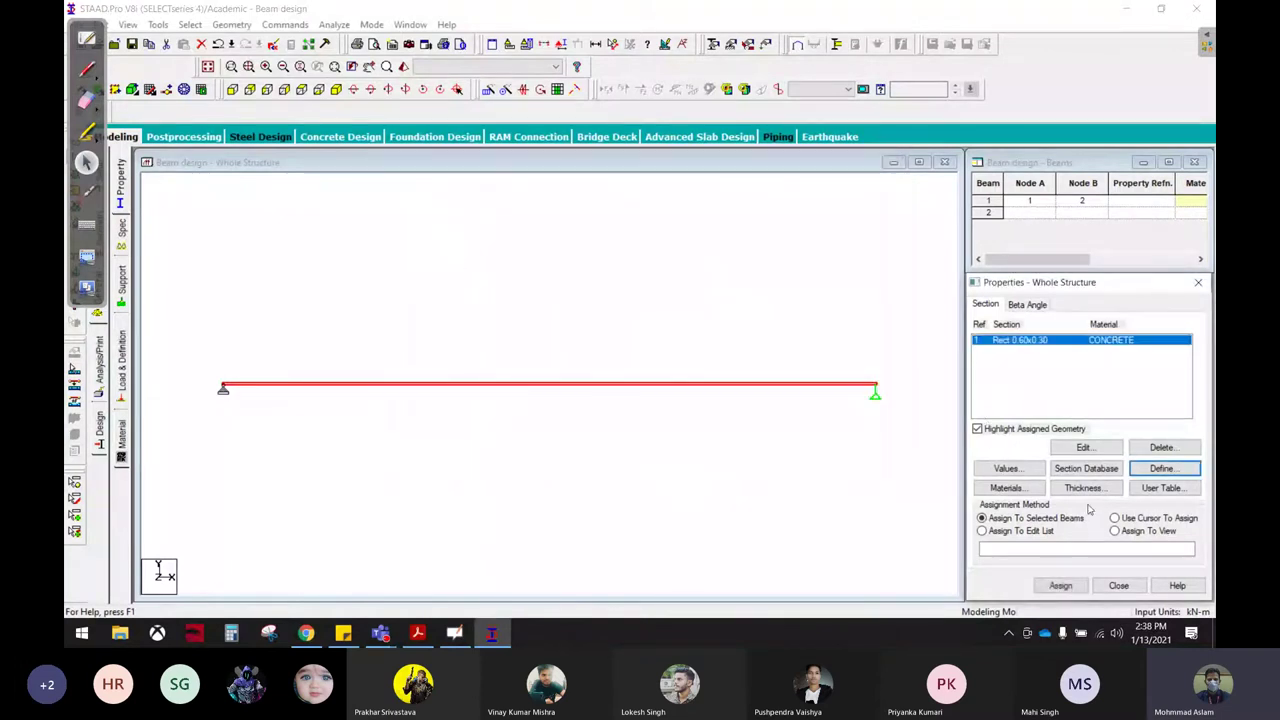
pyautogui.click(1060, 585)
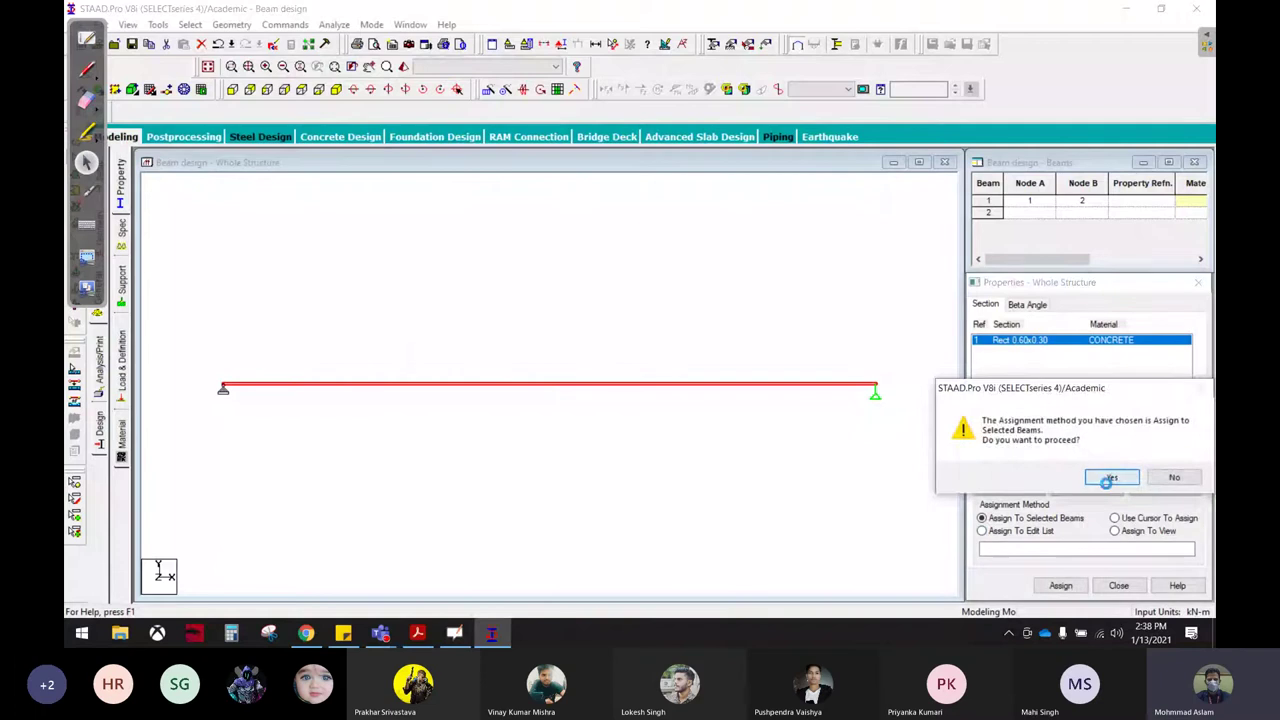
pyautogui.click(1112, 478)
pyautogui.click(623, 322)
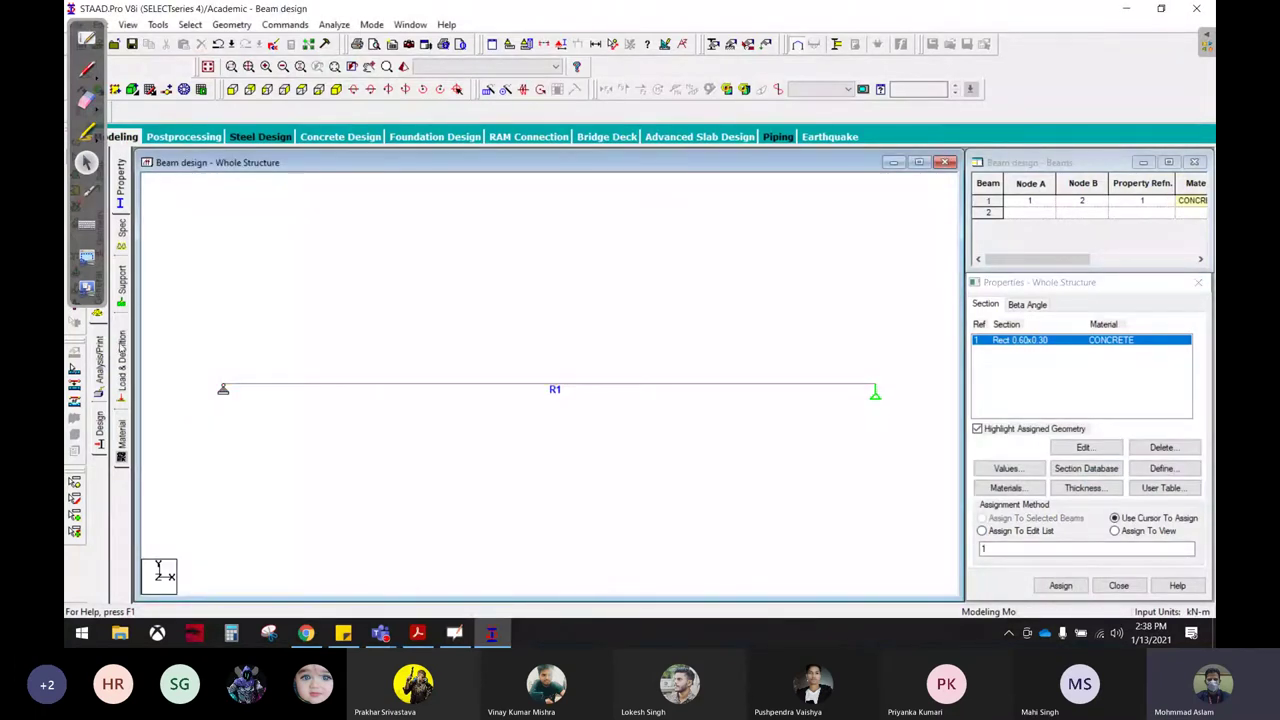
pyautogui.click(121, 365)
# Step: Create load case 1 titled 'Dead' with loading type Dead
pyautogui.click(1040, 188)
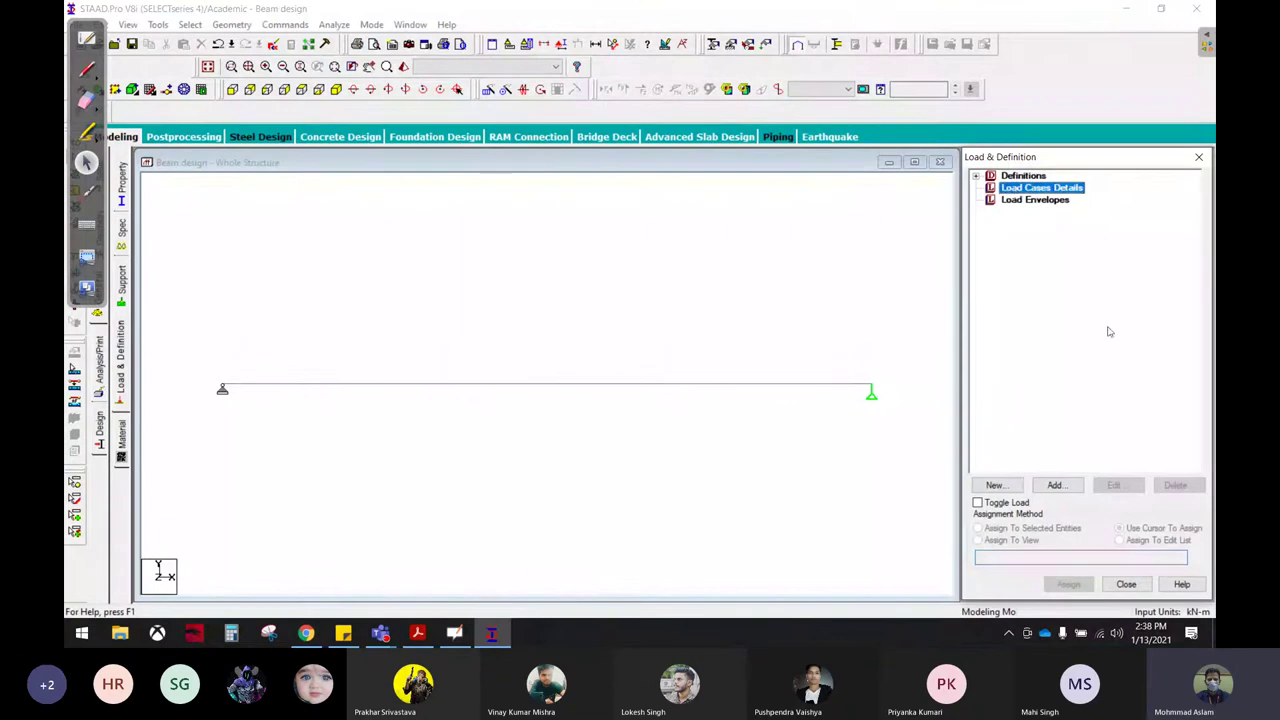
pyautogui.click(1068, 484)
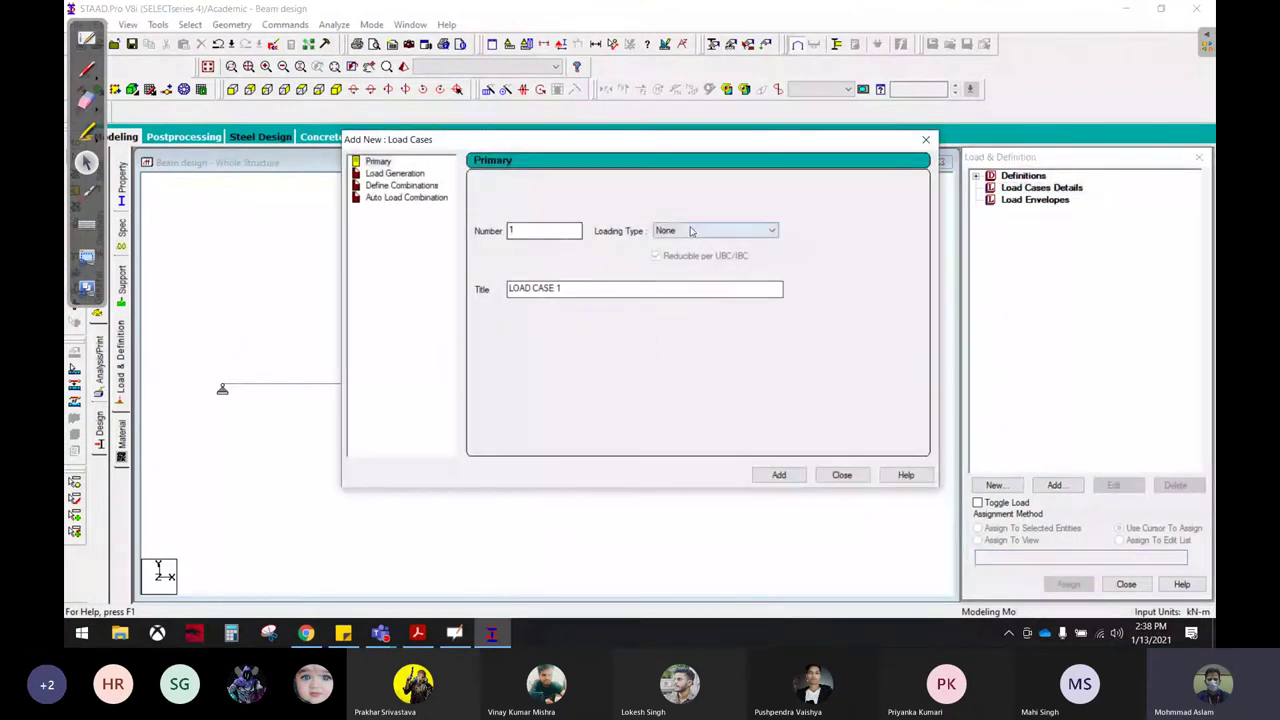
pyautogui.click(771, 230)
pyautogui.click(705, 248)
pyautogui.moveTo(600, 288); pyautogui.dragTo(428, 286)
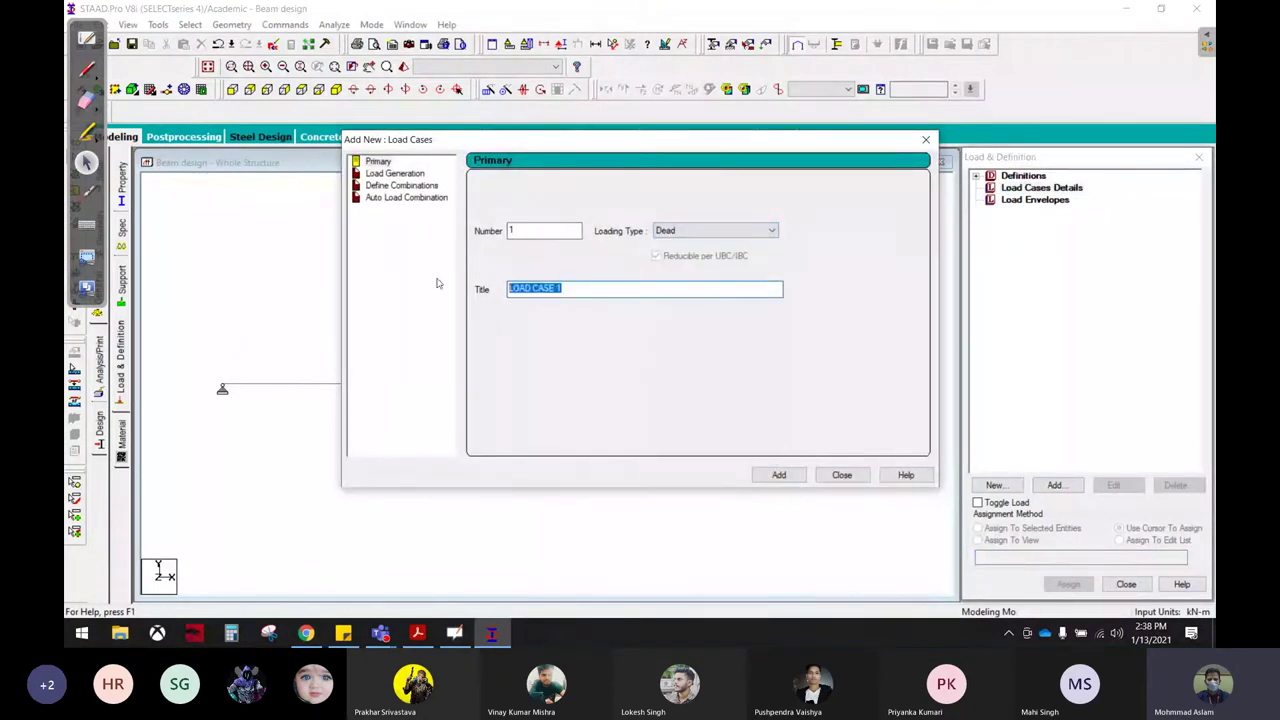
pyautogui.write('Dead')
pyautogui.click(798, 476)
pyautogui.click(842, 475)
pyautogui.click(1031, 200)
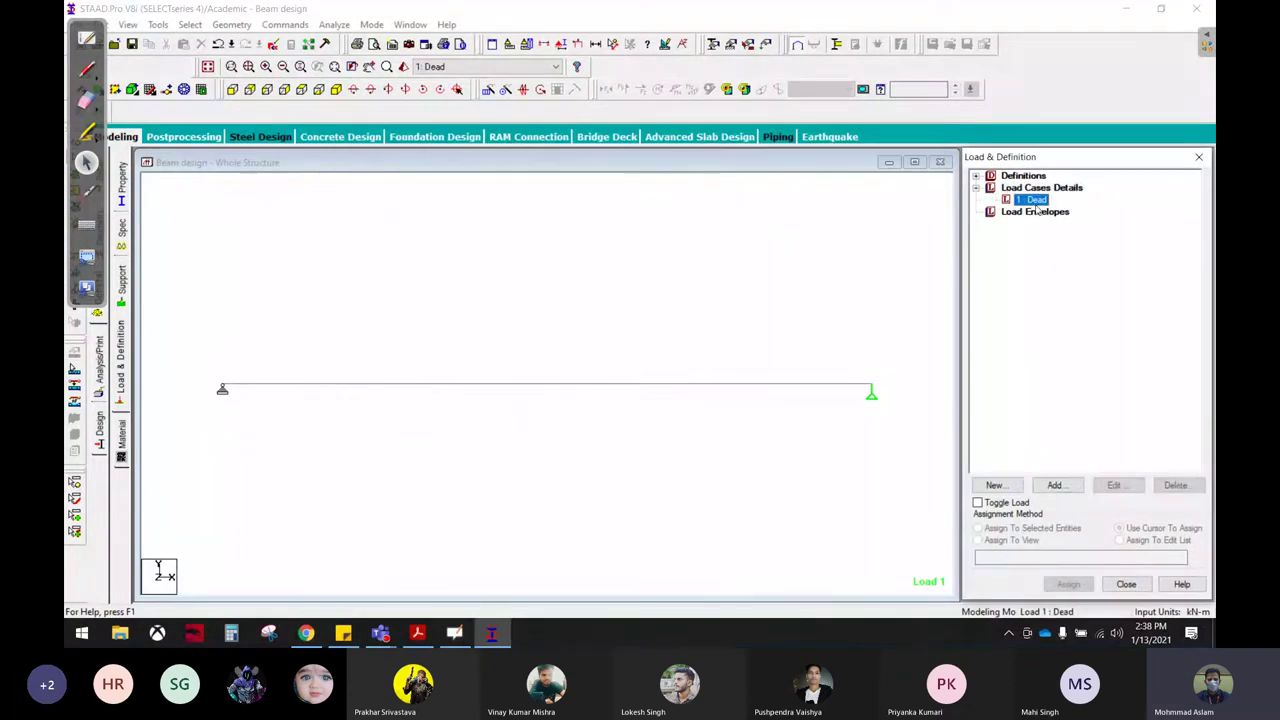
# Step: Add selfweight Y -1 and a -37.778 kN/m uniform member load to the Dead case
pyautogui.click(1068, 485)
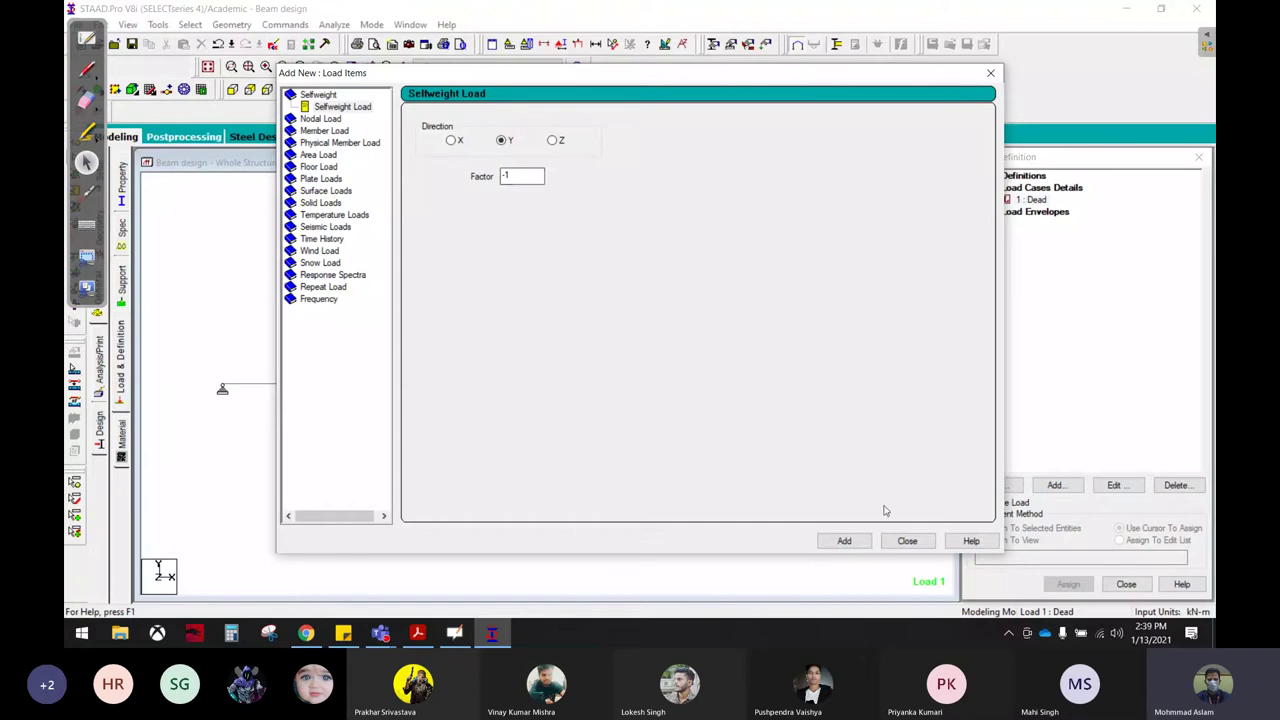
pyautogui.click(856, 546)
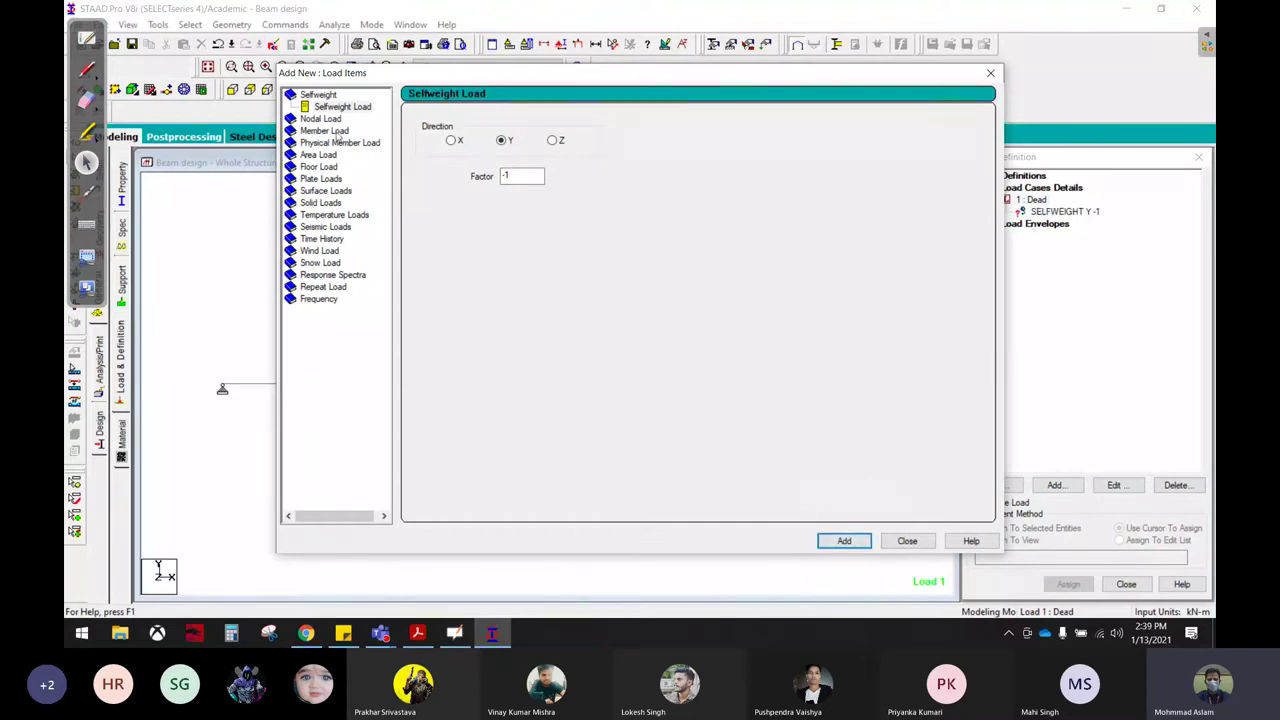
pyautogui.click(335, 131)
pyautogui.press('Tab')
pyautogui.write('37.77')
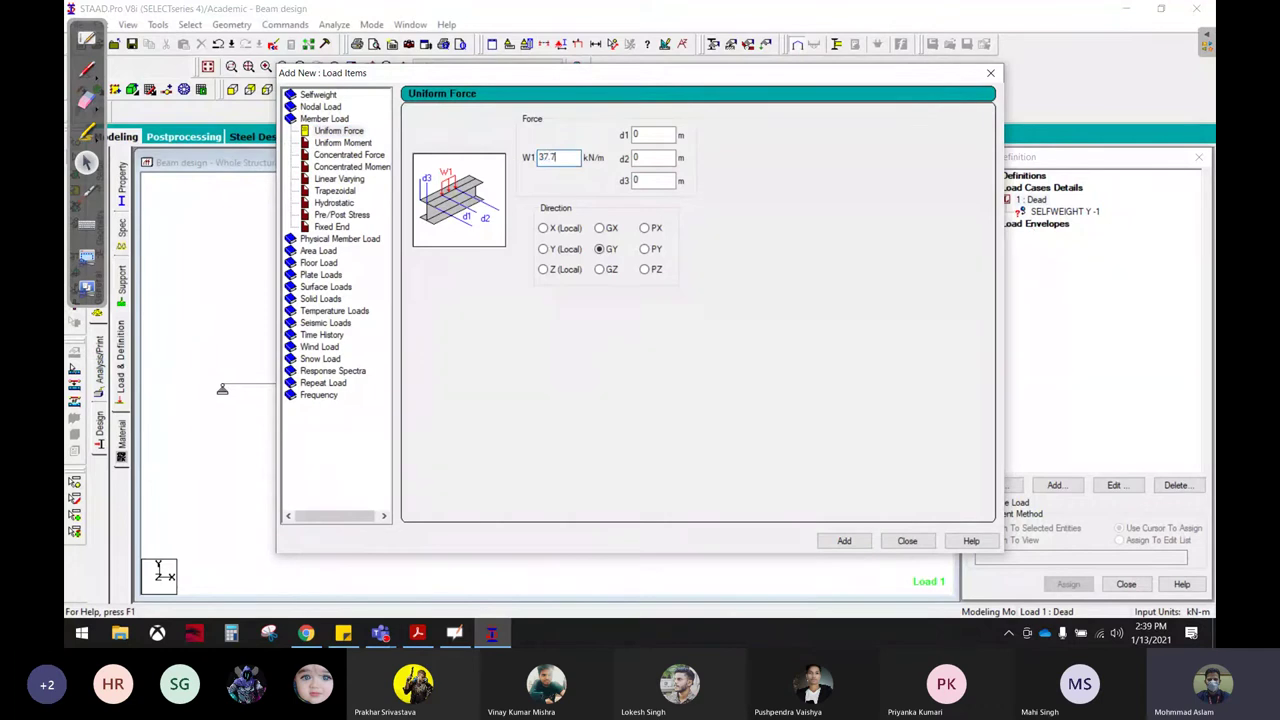
pyautogui.click(418, 633)
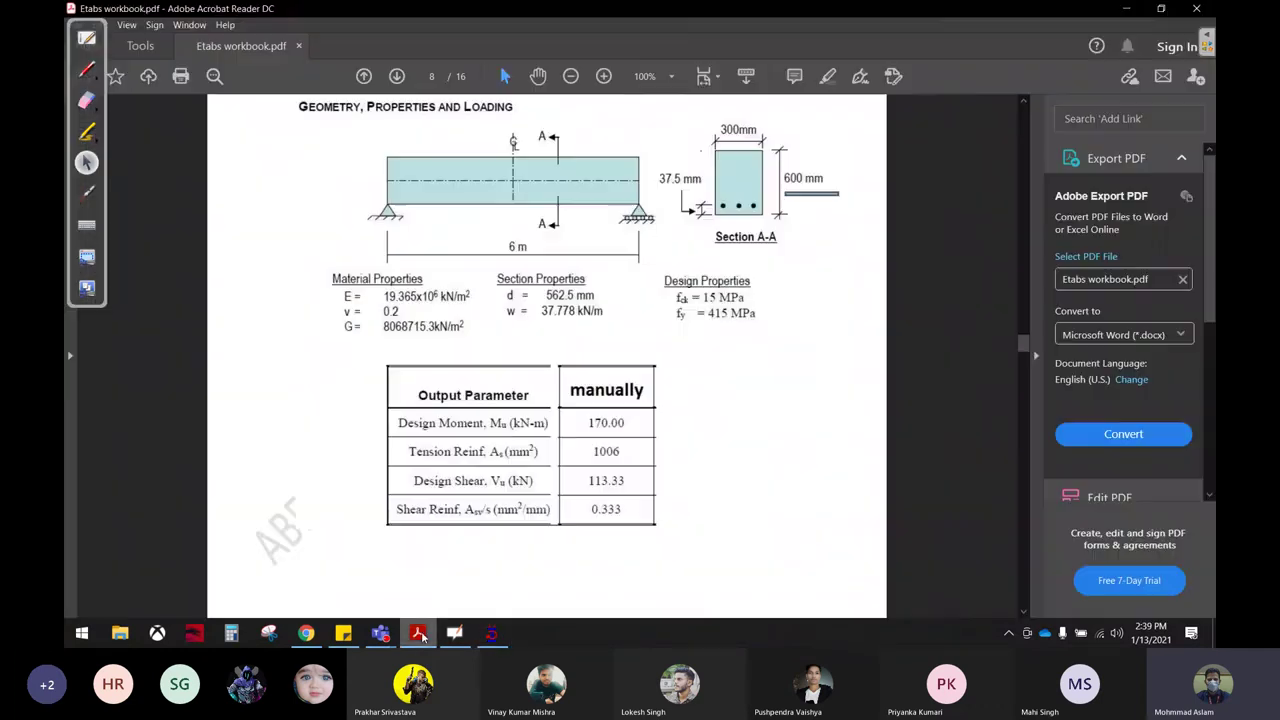
pyautogui.click(491, 633)
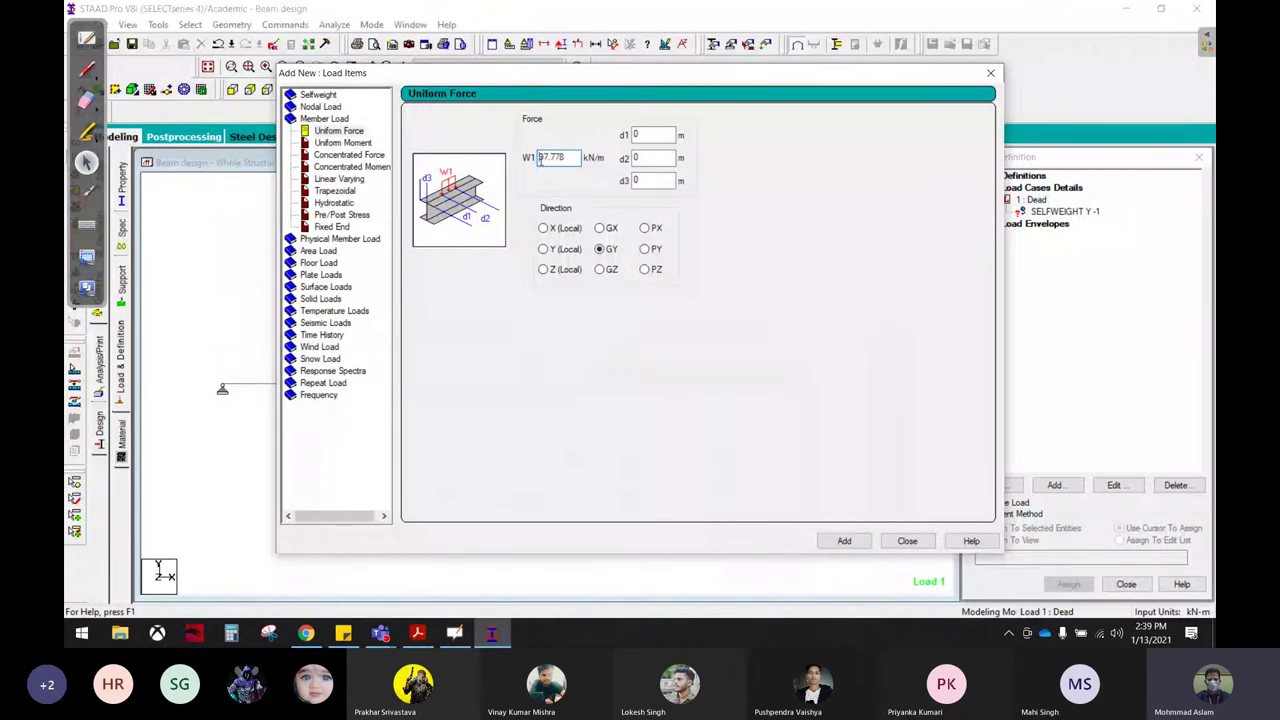
pyautogui.click(539, 158)
pyautogui.click(843, 541)
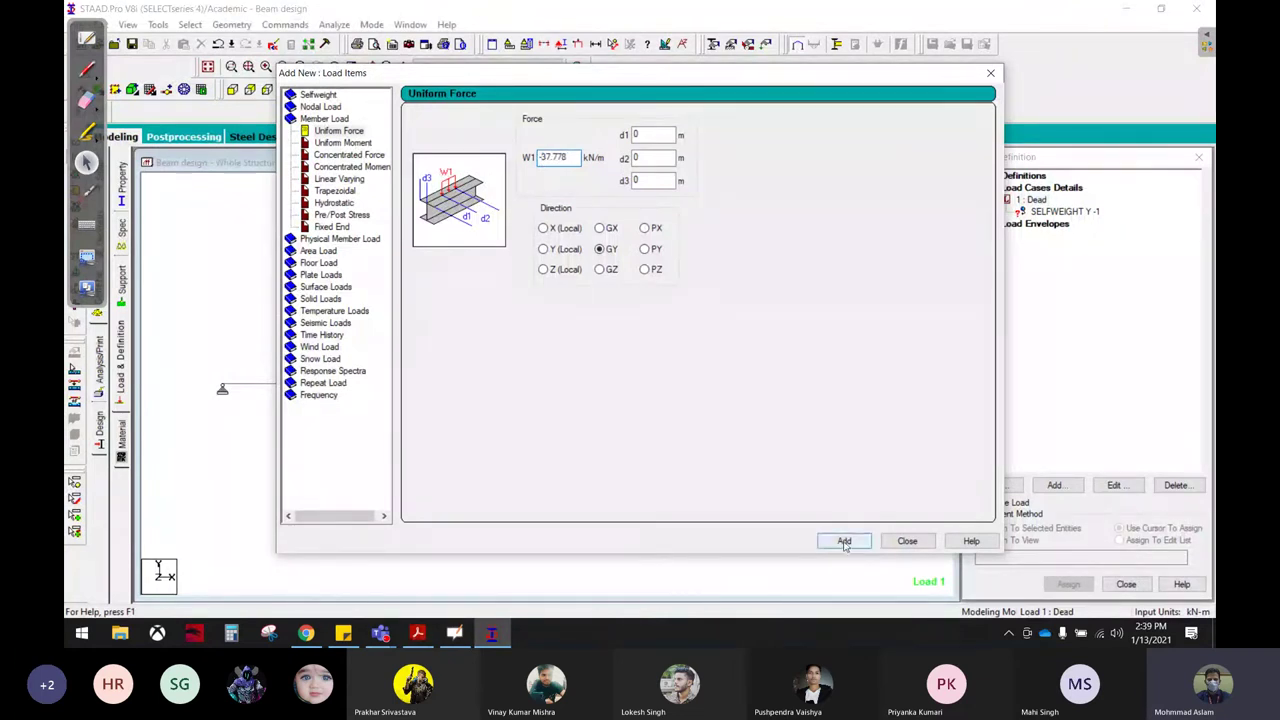
pyautogui.click(907, 541)
# Step: Assign the selfweight and the -37.778 kN/m uniform load to the beam
pyautogui.click(1057, 212)
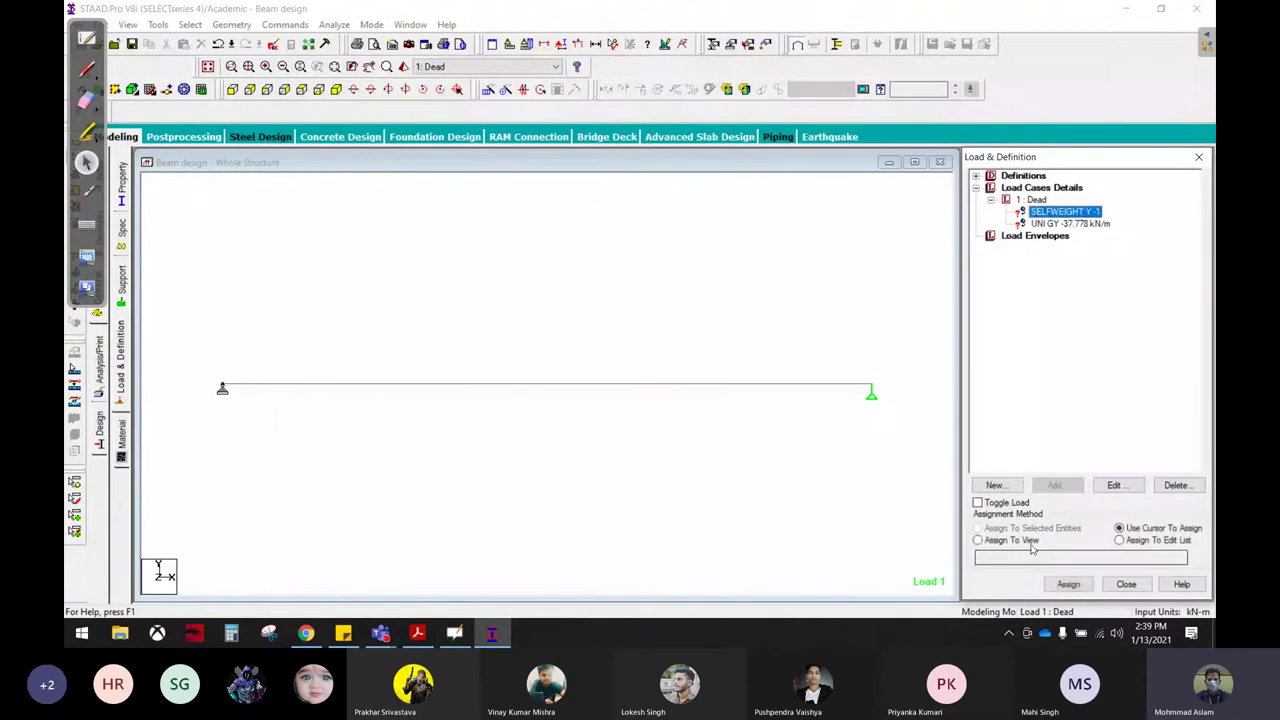
pyautogui.click(1010, 540)
pyautogui.click(1068, 584)
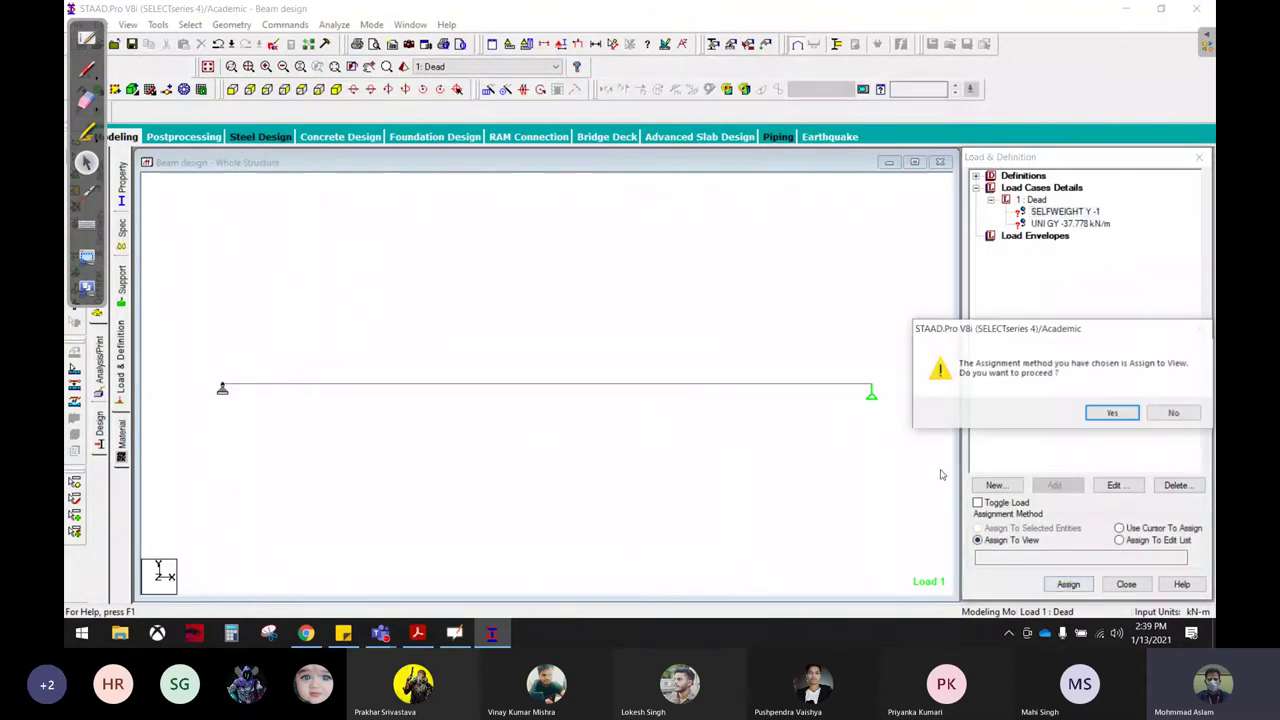
pyautogui.click(1112, 412)
pyautogui.click(1068, 223)
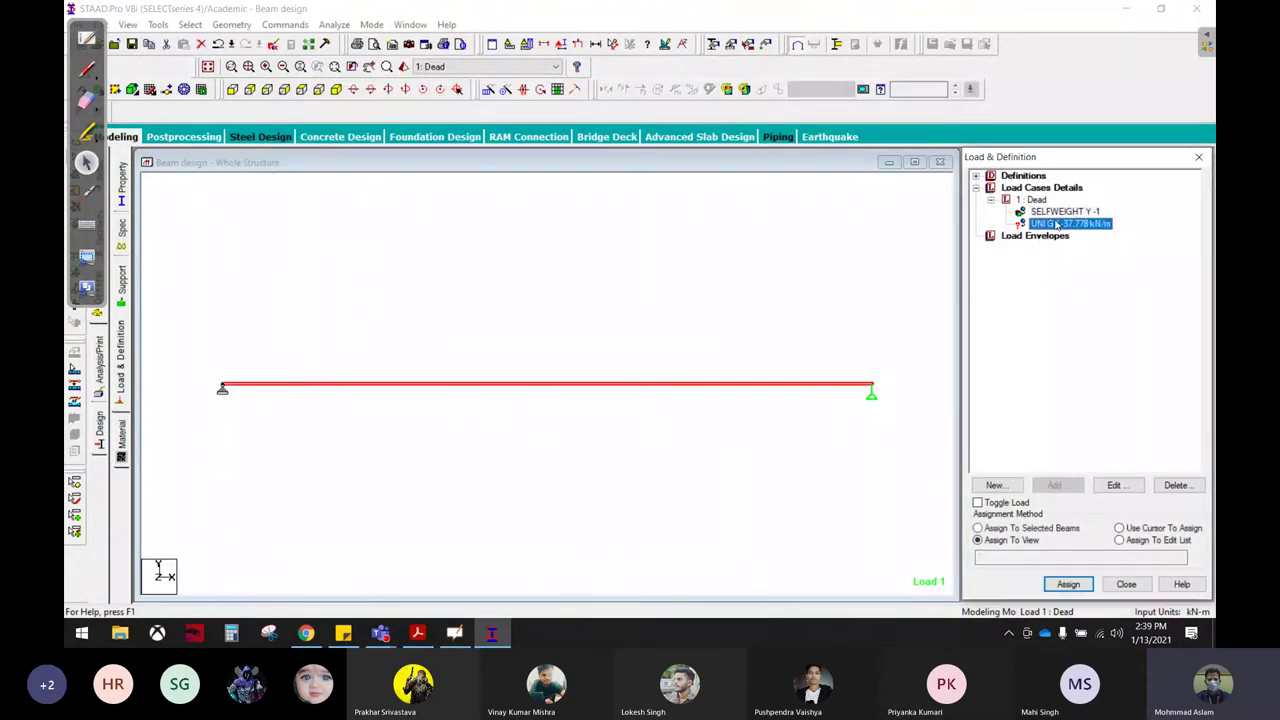
pyautogui.click(1068, 584)
pyautogui.click(1115, 412)
pyautogui.click(469, 451)
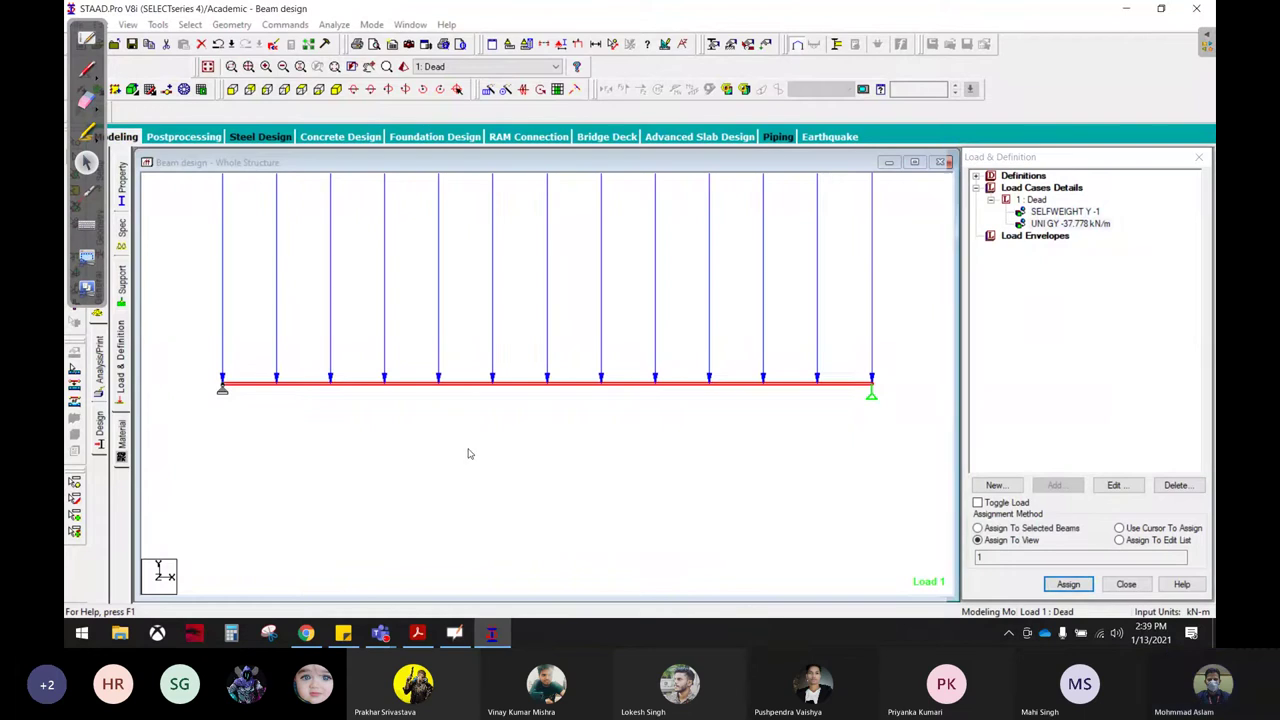
# Step: Change the Dist. Force display scale in the Structure Diagrams scales settings
pyautogui.click(577, 44)
pyautogui.click(701, 117)
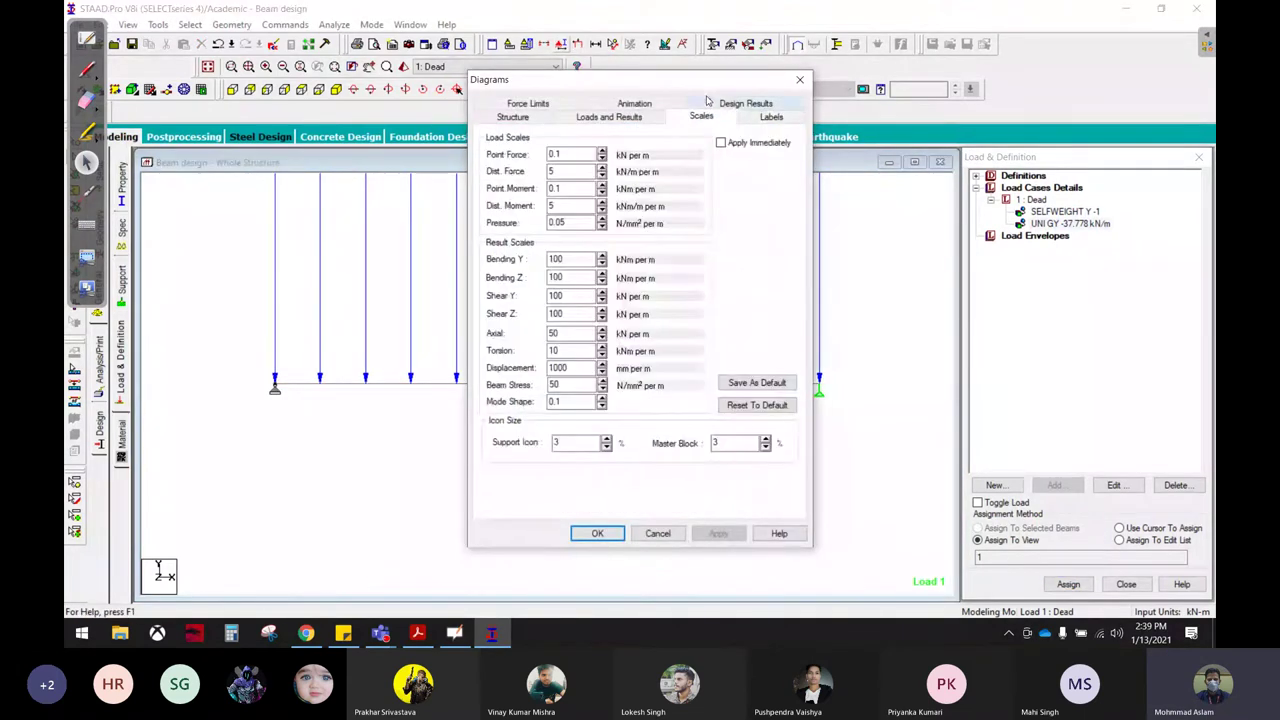
pyautogui.moveTo(705, 81); pyautogui.dragTo(918, 78)
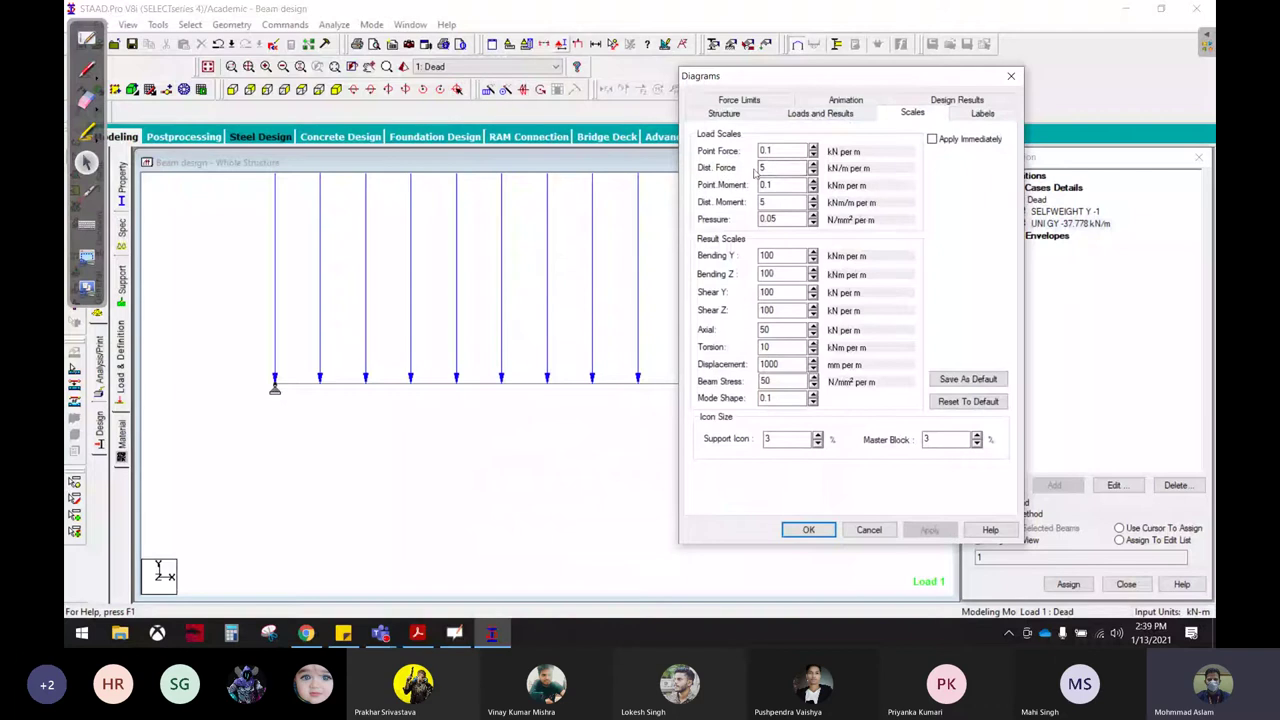
pyautogui.click(932, 139)
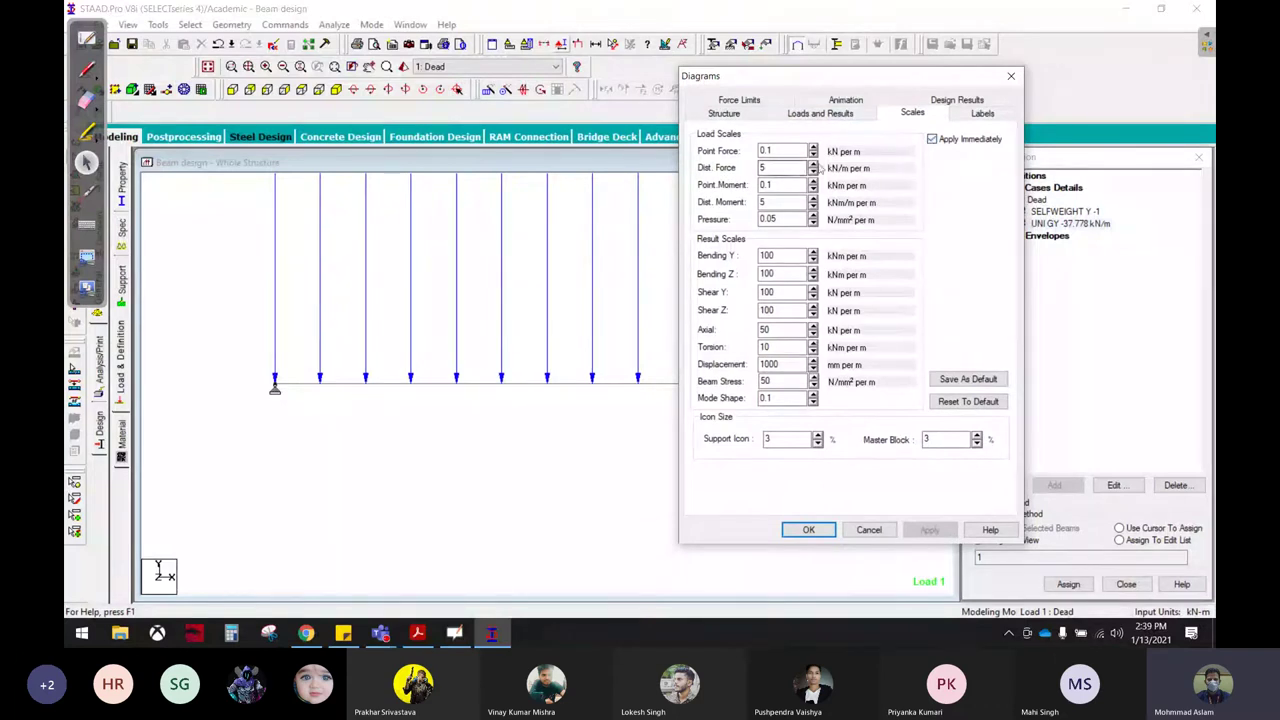
pyautogui.click(814, 165)
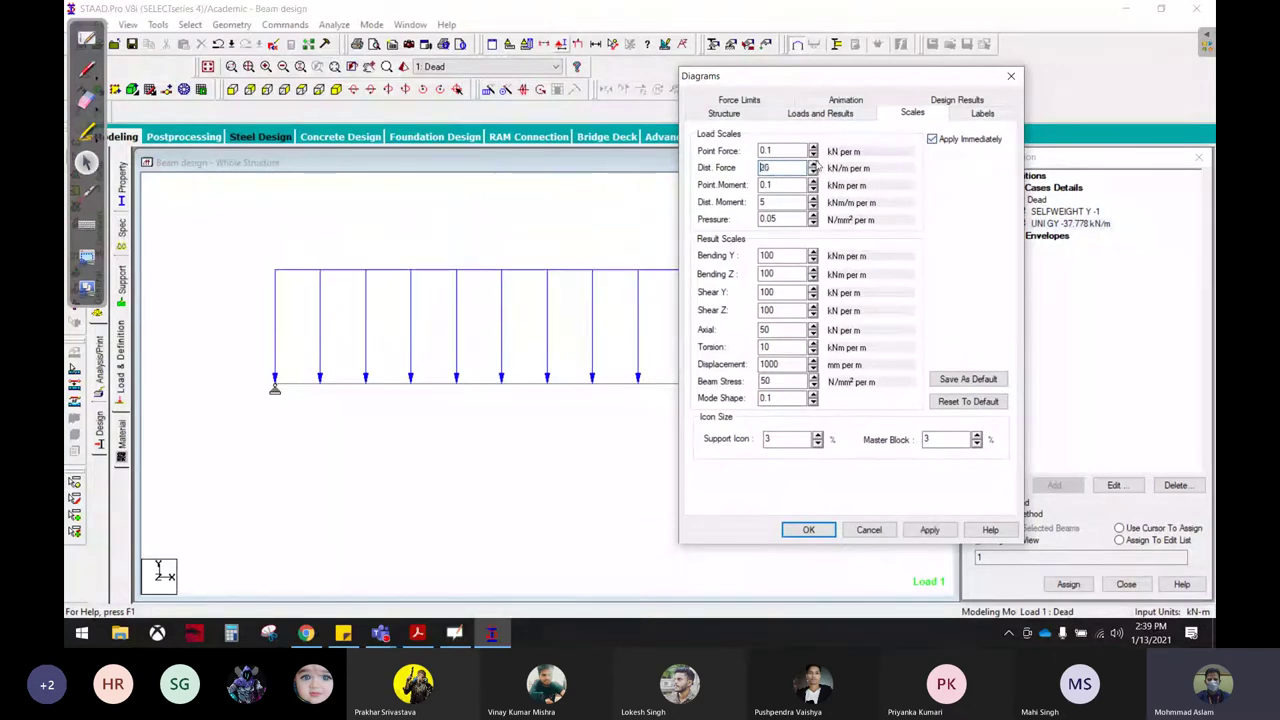
pyautogui.click(808, 530)
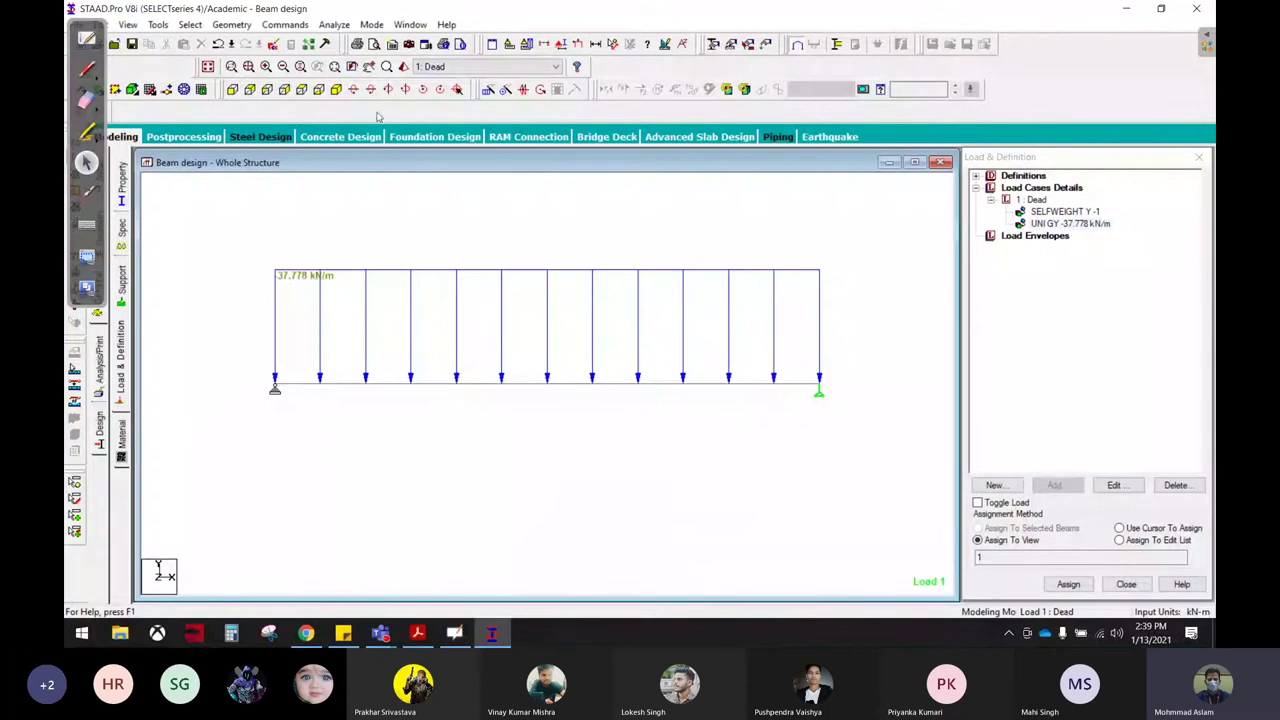
# Step: Add a PERFORM ANALYSIS command with the Print All option to the input
pyautogui.click(100, 374)
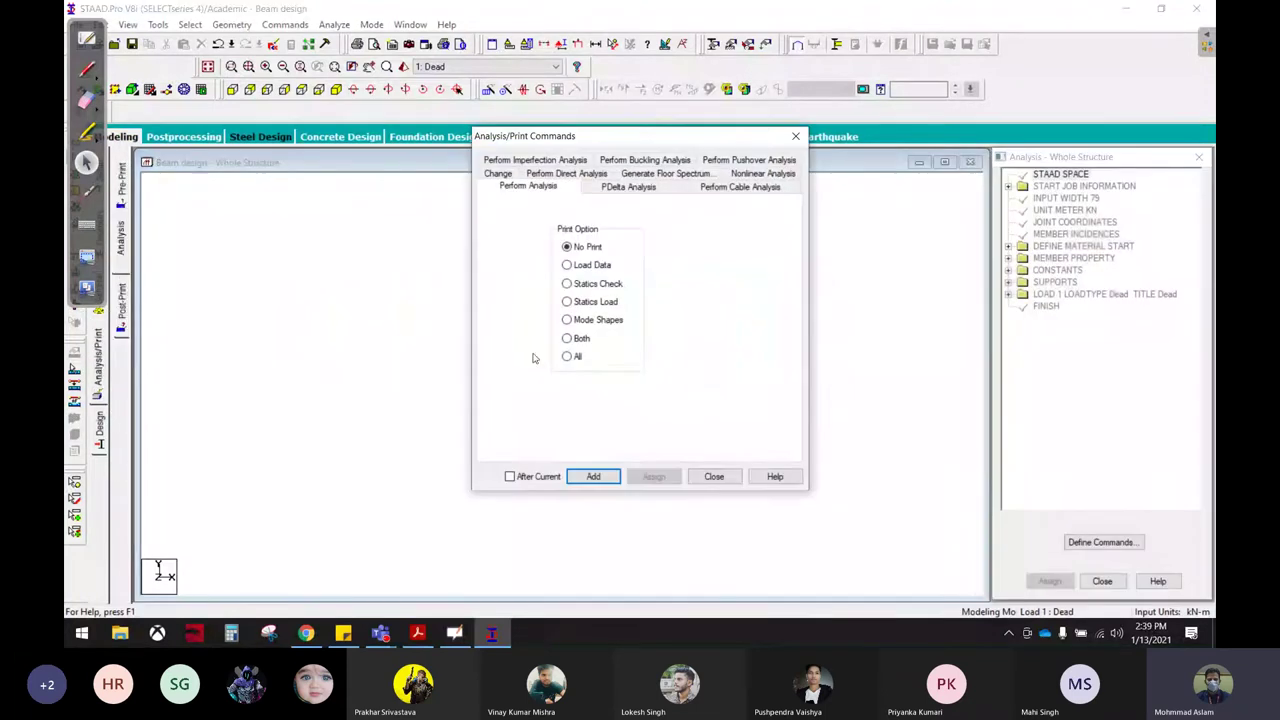
pyautogui.click(567, 357)
pyautogui.click(593, 476)
pyautogui.click(713, 476)
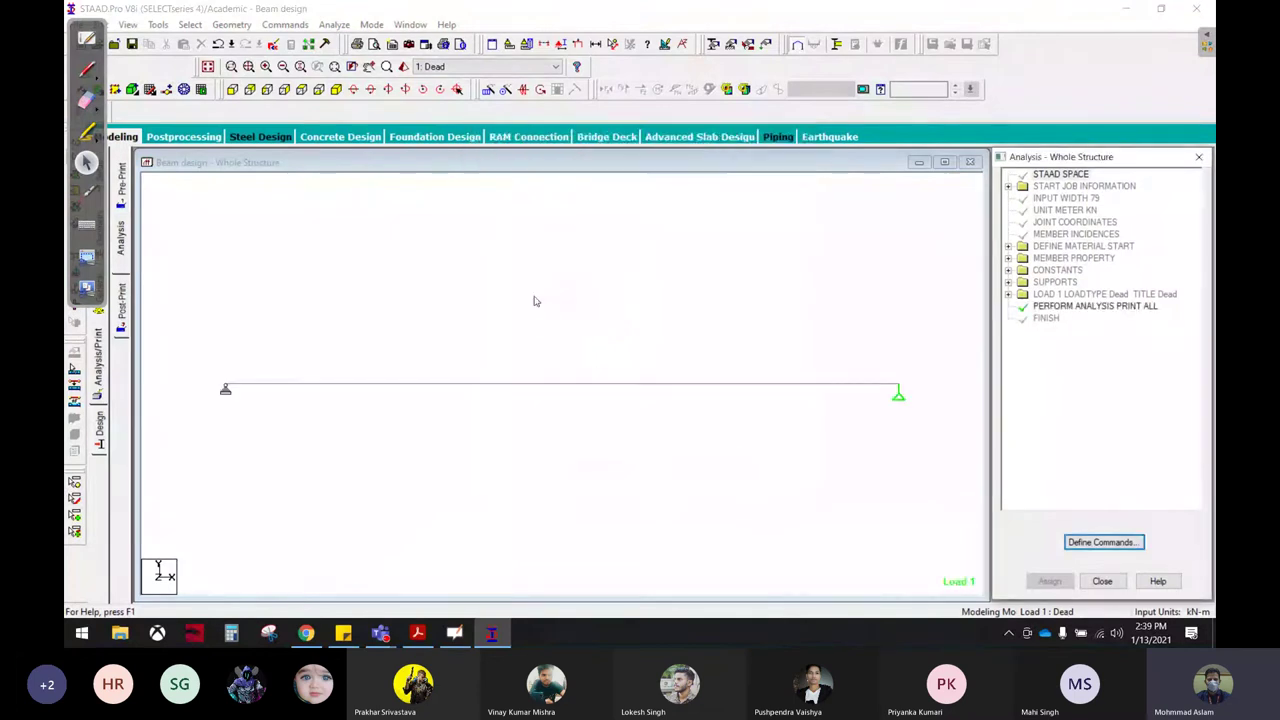
# Step: Save the model and run the analysis to completion
pyautogui.click(334, 24)
pyautogui.click(365, 42)
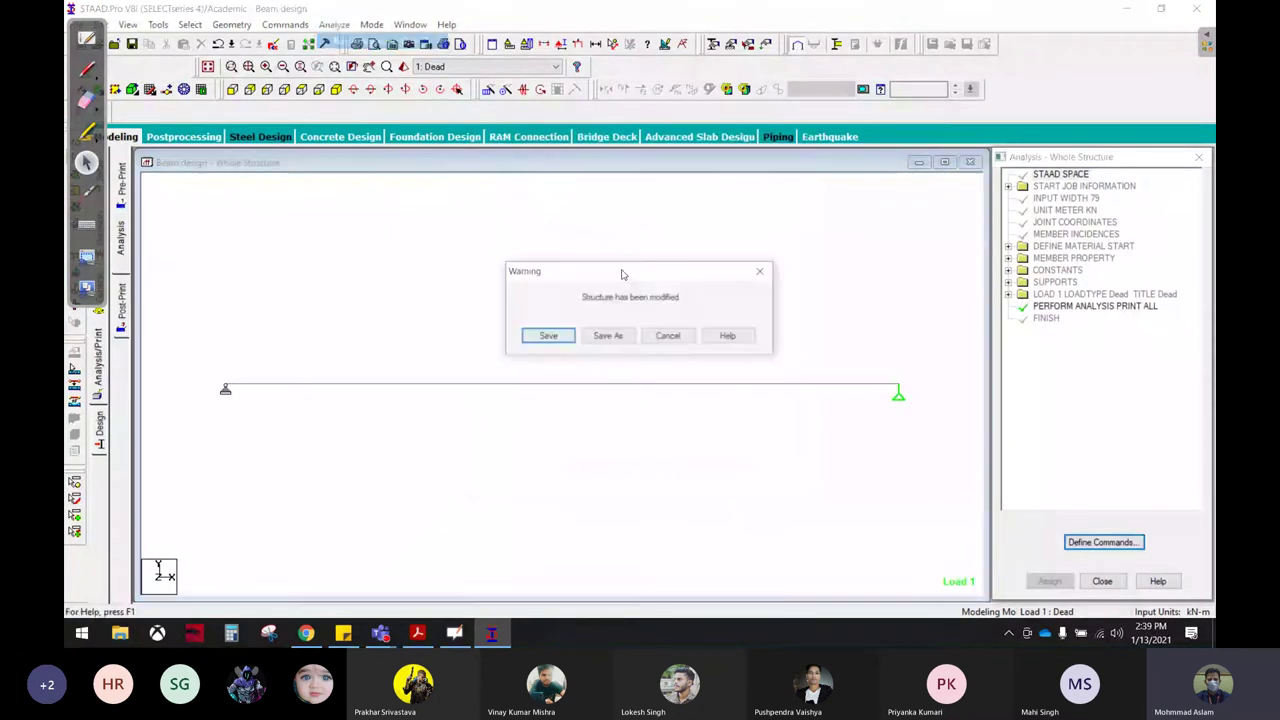
pyautogui.click(575, 337)
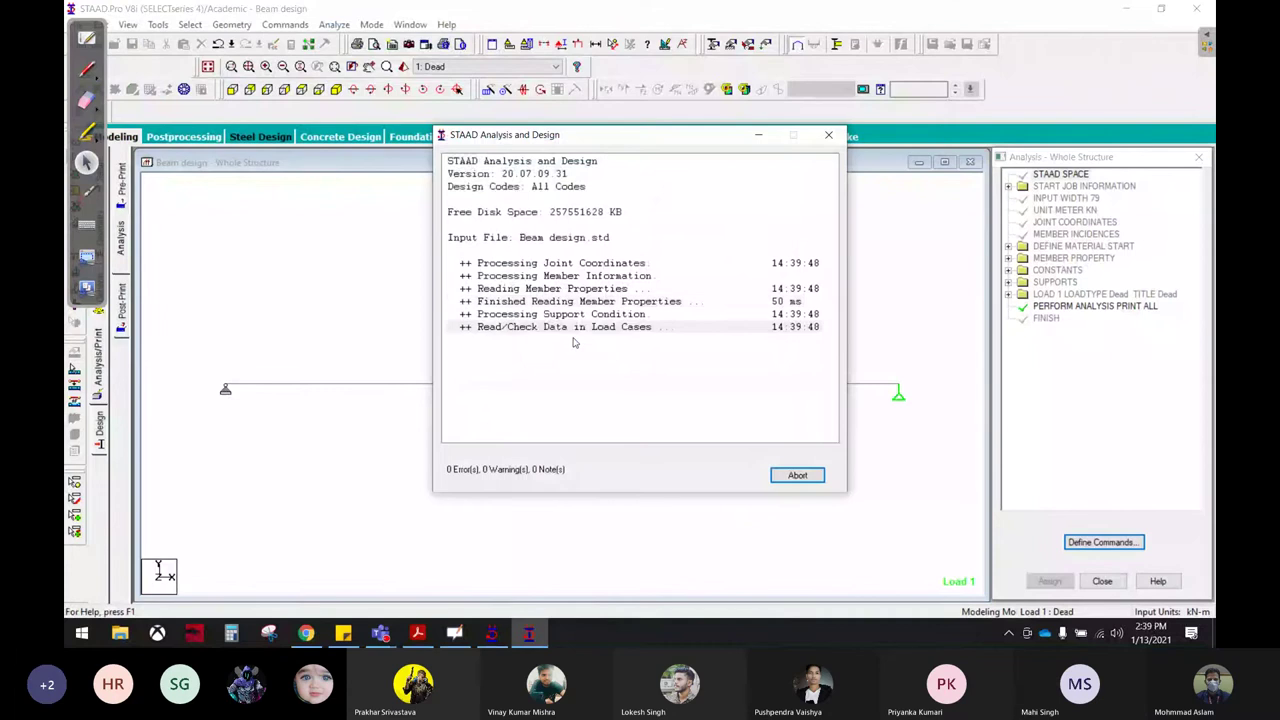
pyautogui.click(797, 475)
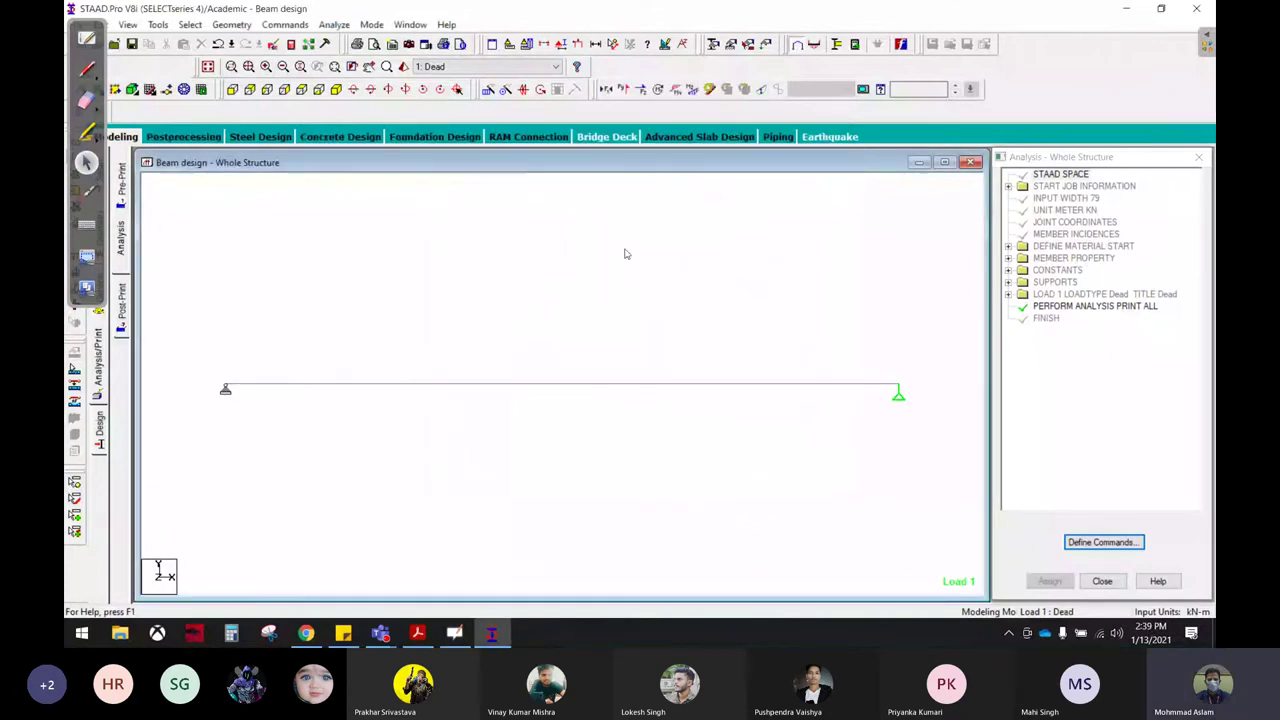
# Step: Show the Bending Z diagram and query the beam's shear/bending results, circling the -189.09 kNm peak
pyautogui.click(691, 90)
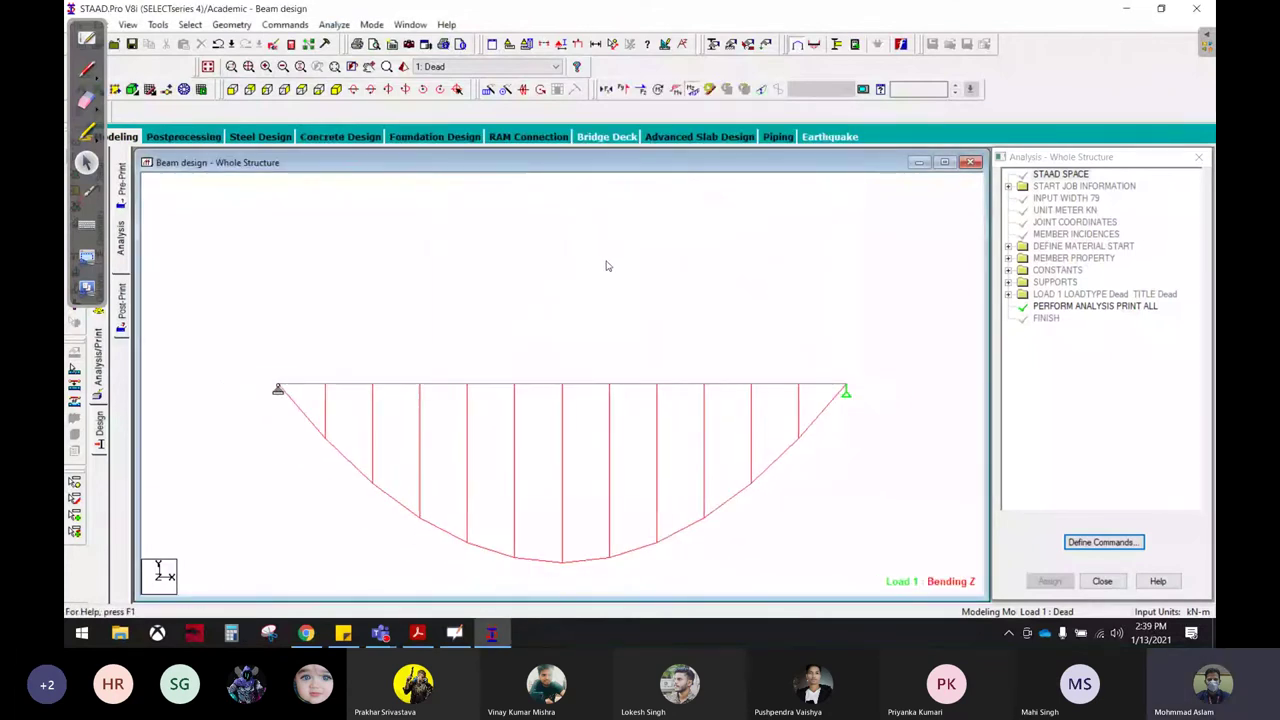
pyautogui.moveTo(631, 317); pyautogui.dragTo(632, 217, button='middle')
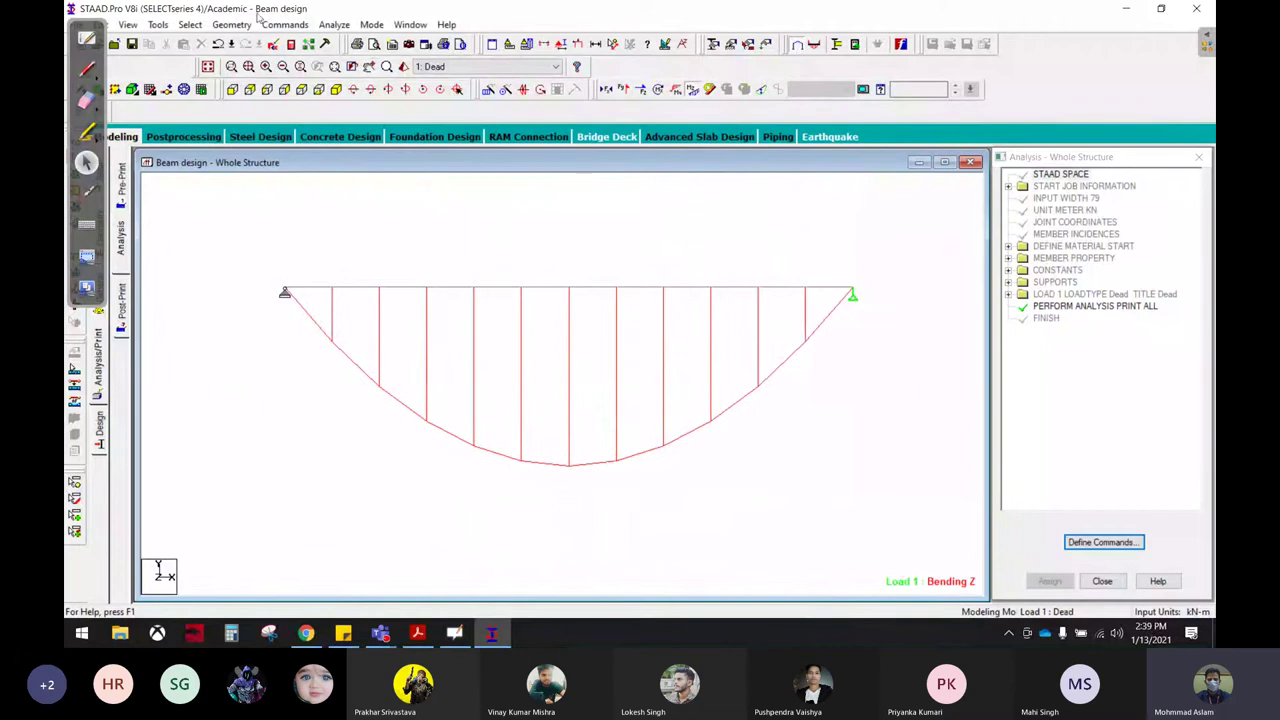
pyautogui.doubleClick(594, 288)
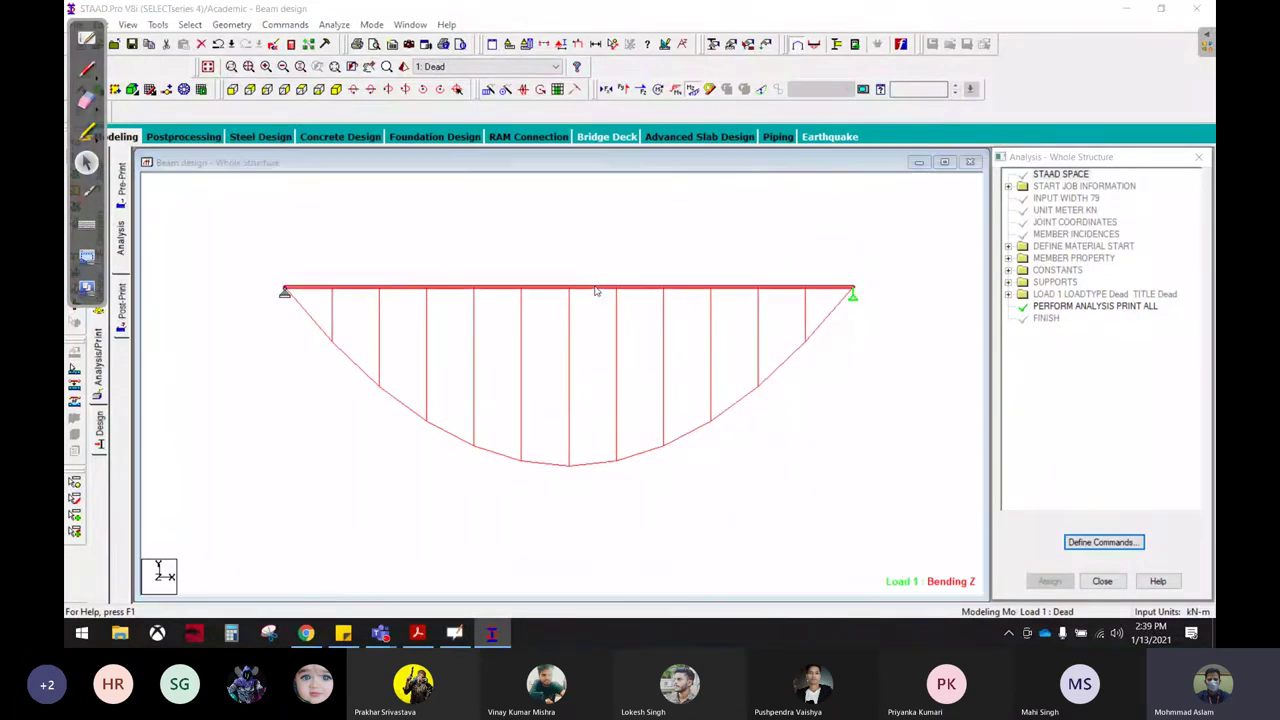
pyautogui.click(611, 166)
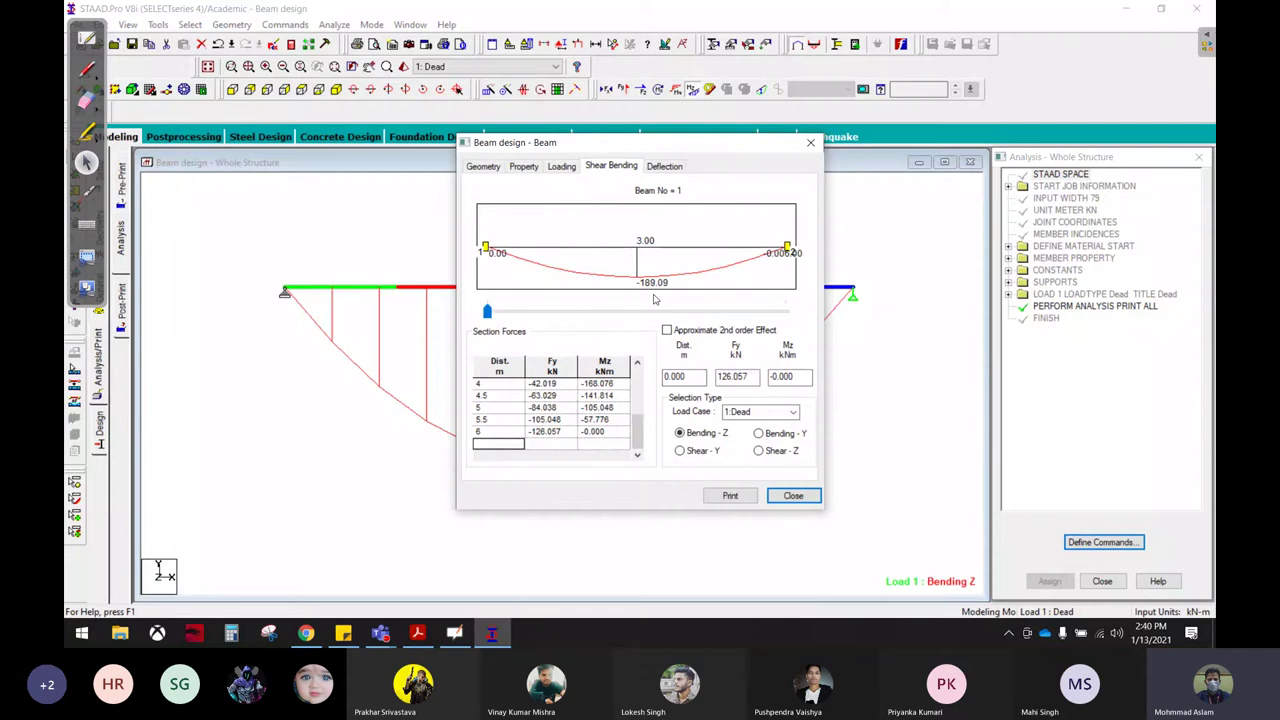
pyautogui.moveTo(683, 271)
pyautogui.mouseDown()
pyautogui.moveTo(644, 269)
pyautogui.moveTo(670, 263)
pyautogui.mouseUp()
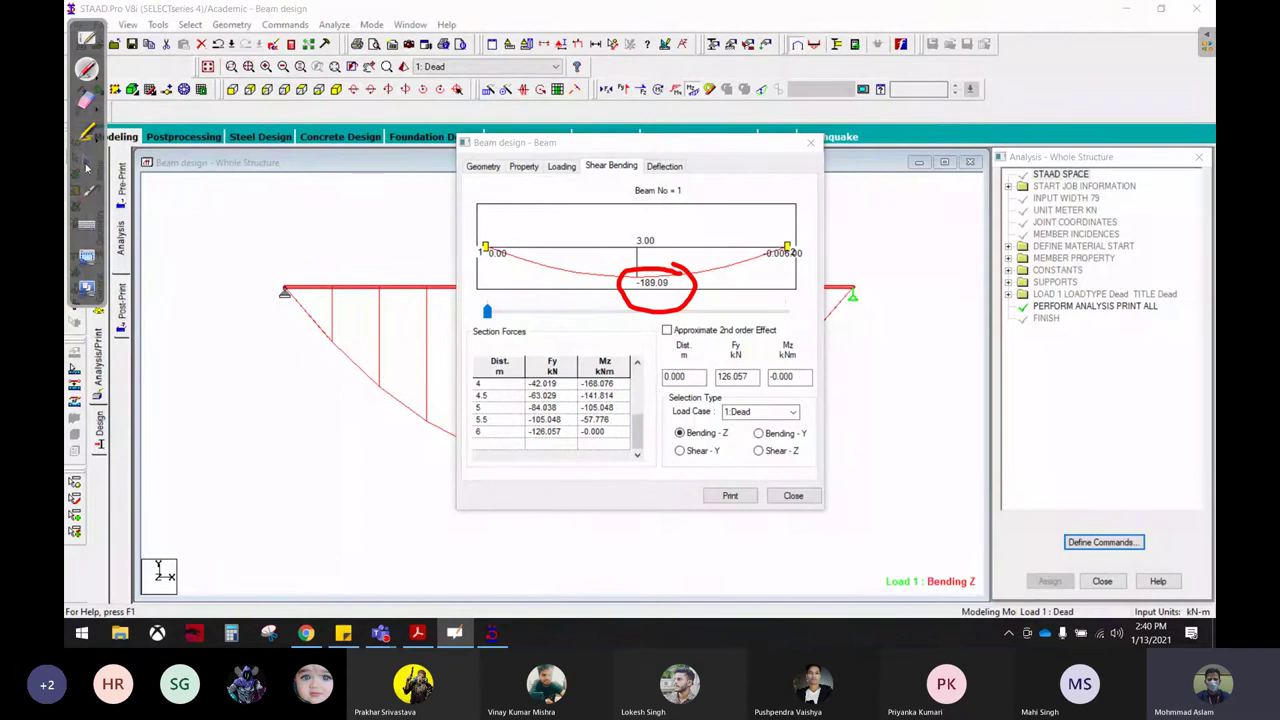
# Step: Erase the annotation, close the beam results and return to the Load & Definition page
pyautogui.click(87, 100)
pyautogui.moveTo(557, 294); pyautogui.dragTo(695, 272)
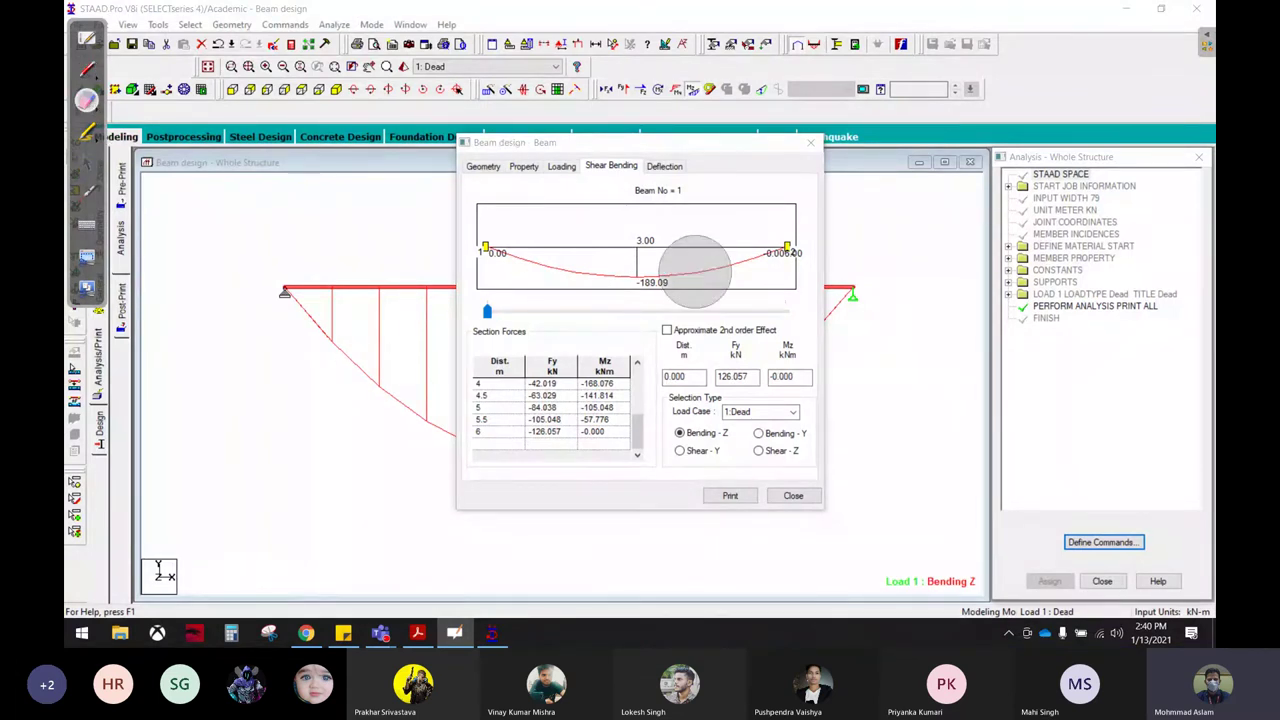
pyautogui.click(87, 162)
pyautogui.click(793, 495)
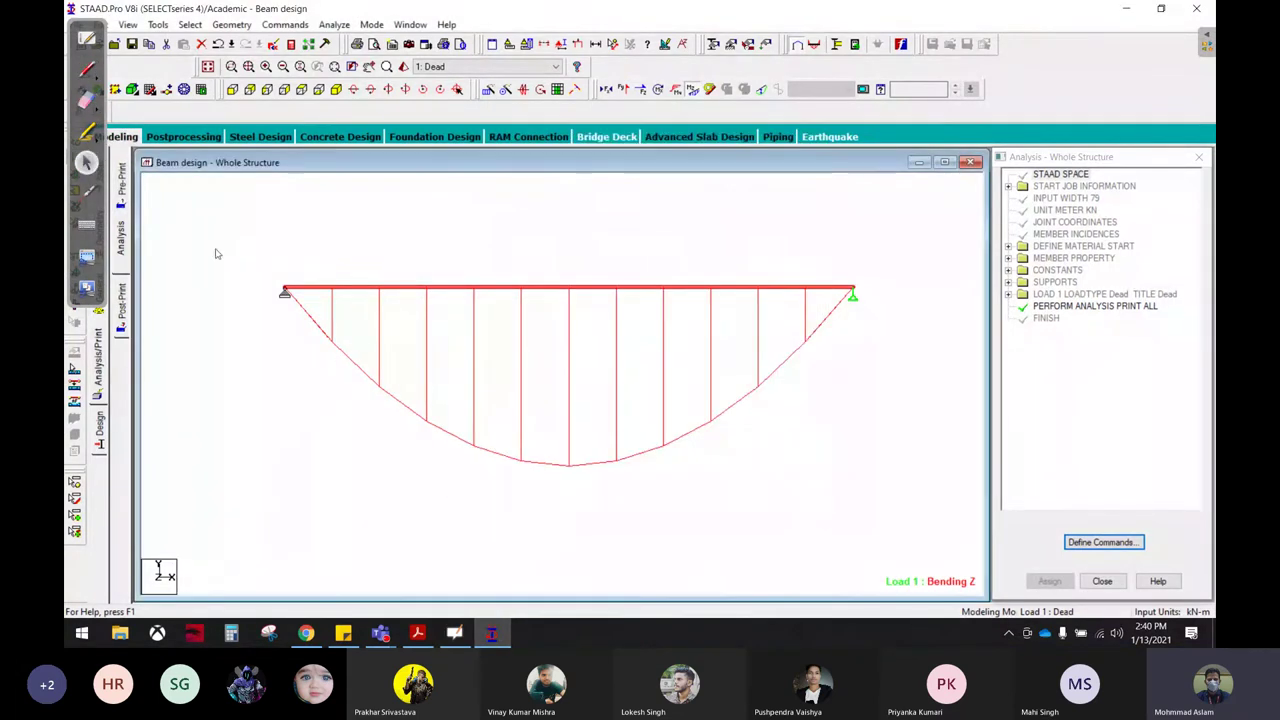
pyautogui.click(98, 314)
pyautogui.click(120, 360)
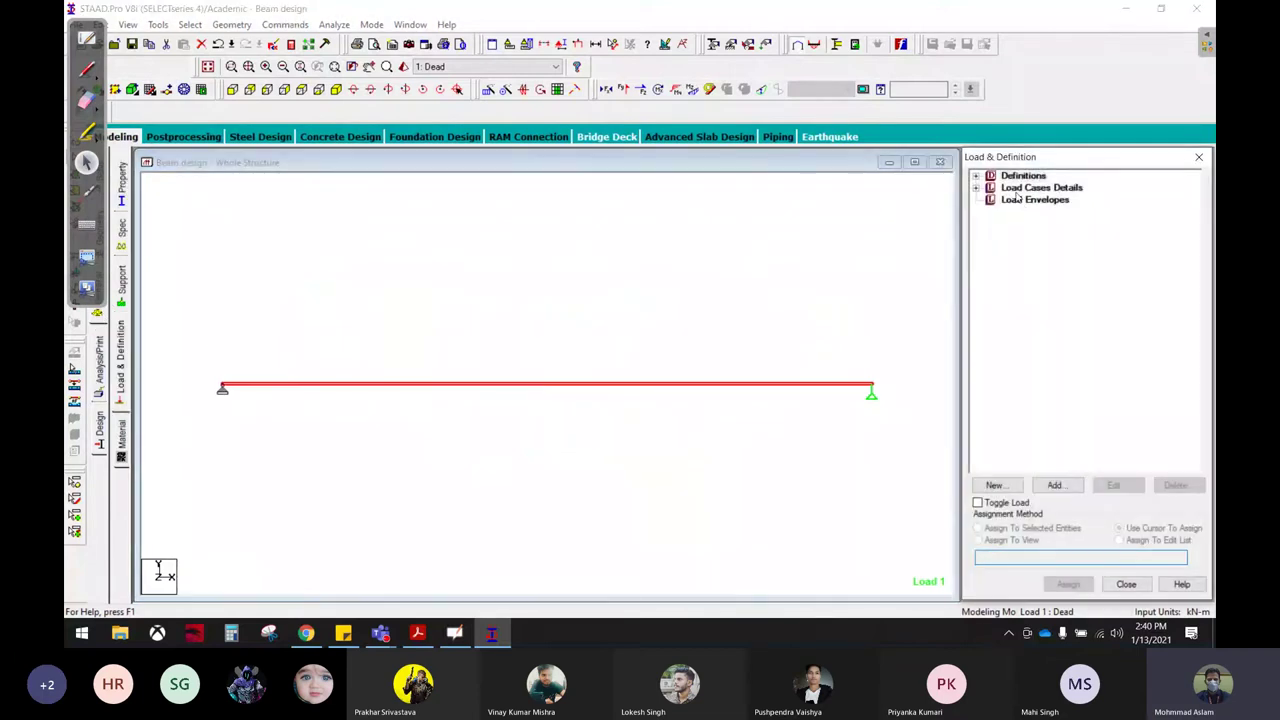
# Step: Delete the SELFWEIGHT load from the Dead load case
pyautogui.click(976, 187)
pyautogui.click(990, 199)
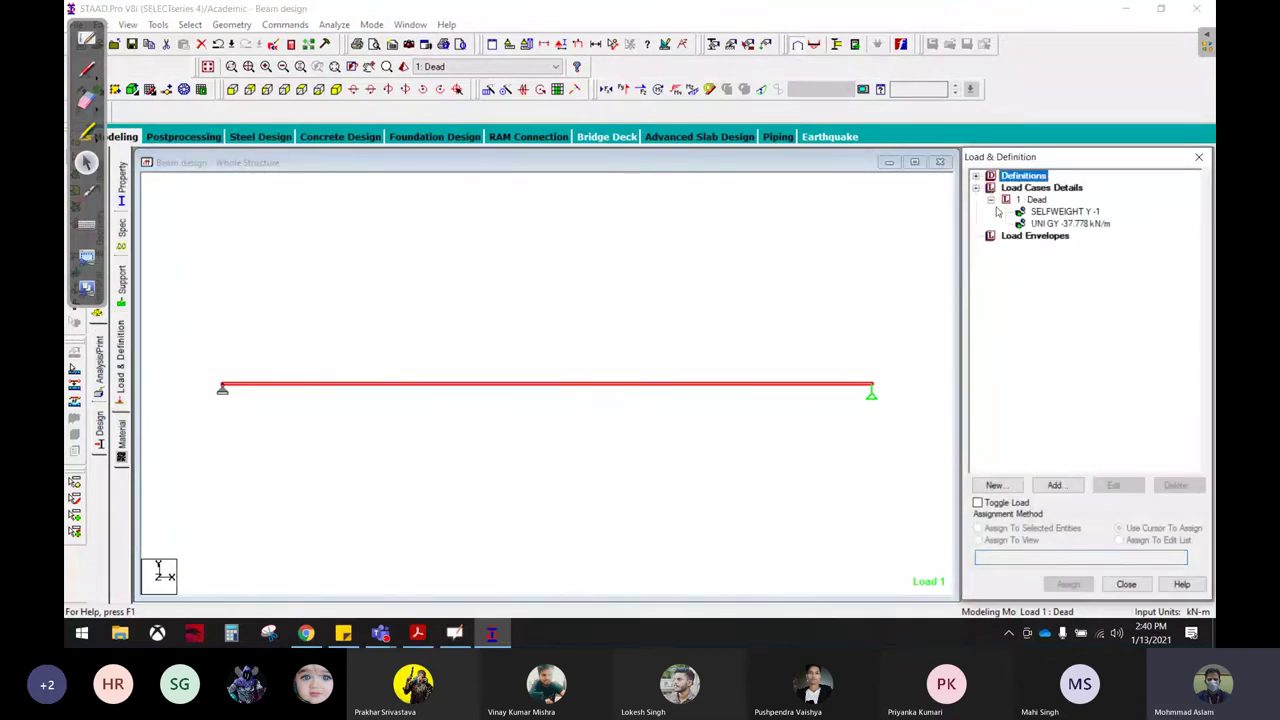
pyautogui.click(1048, 212)
pyautogui.click(1175, 485)
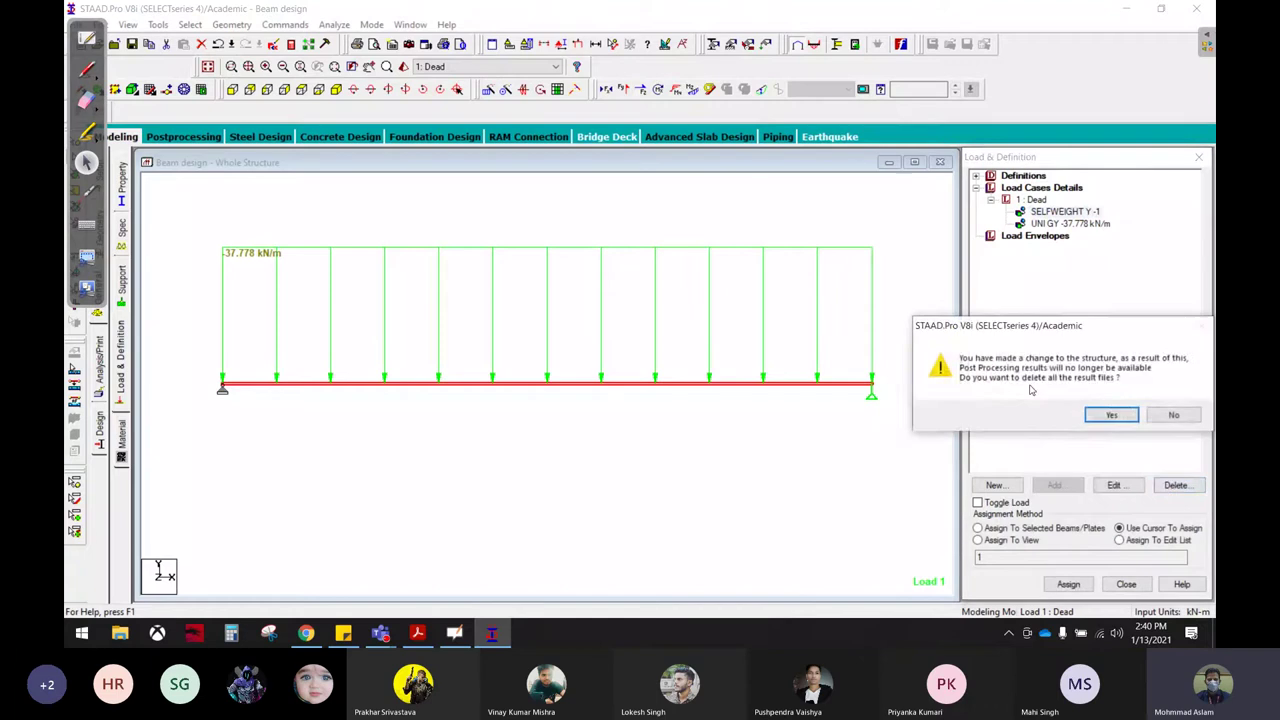
pyautogui.click(1109, 414)
# Step: Save the model and rerun the analysis
pyautogui.click(340, 24)
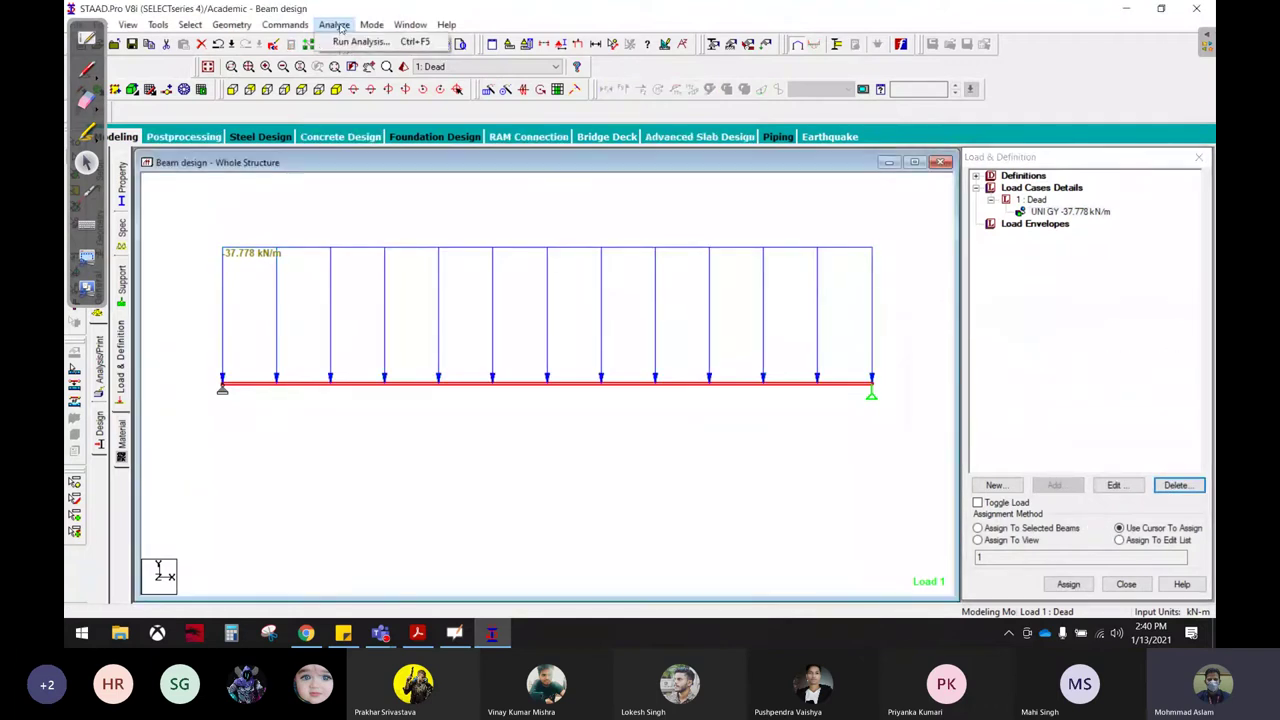
pyautogui.click(350, 43)
pyautogui.click(548, 336)
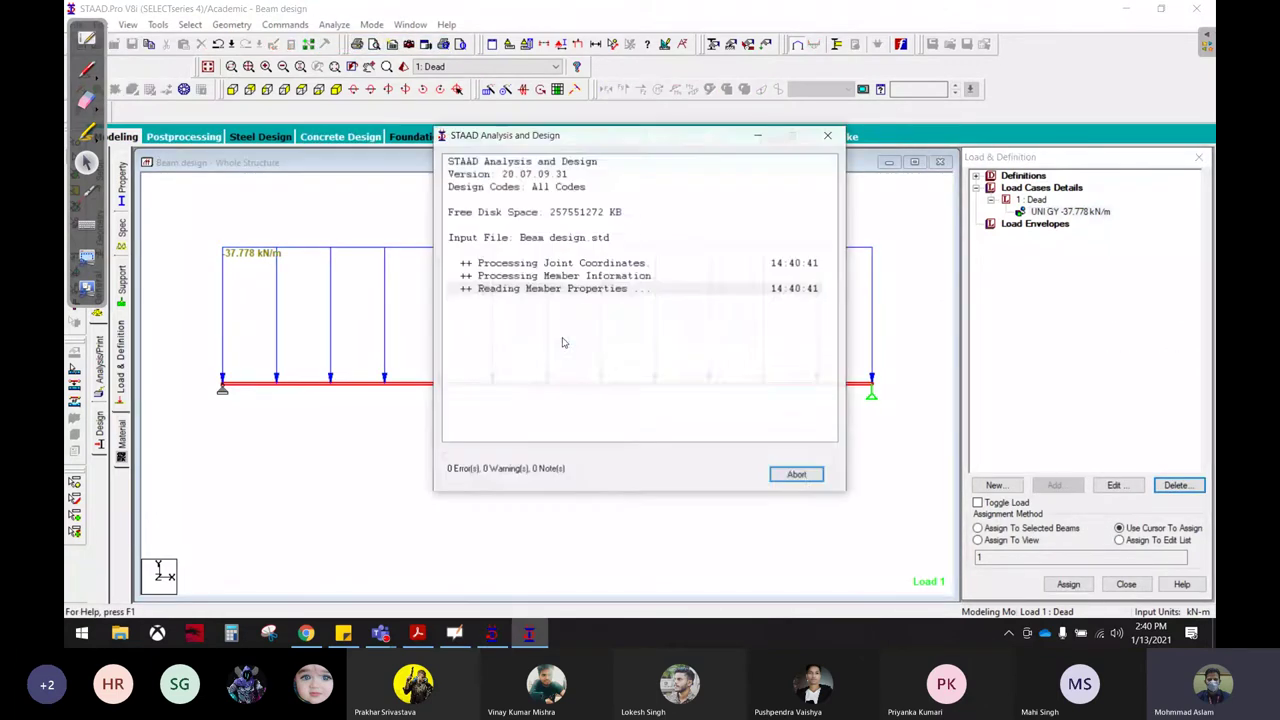
pyautogui.click(797, 476)
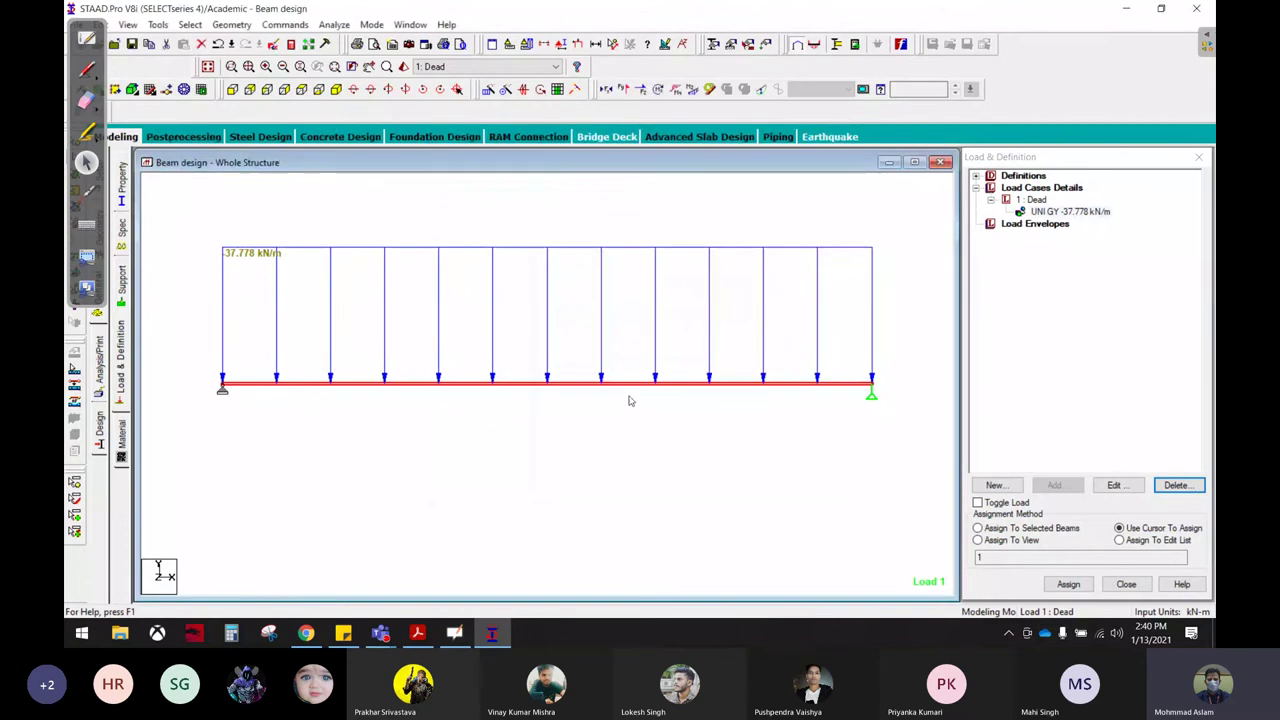
# Step: Query the beam's shear and bending results and circle the new -170.00 kNm mid-span moment
pyautogui.doubleClick(632, 388)
pyautogui.click(609, 166)
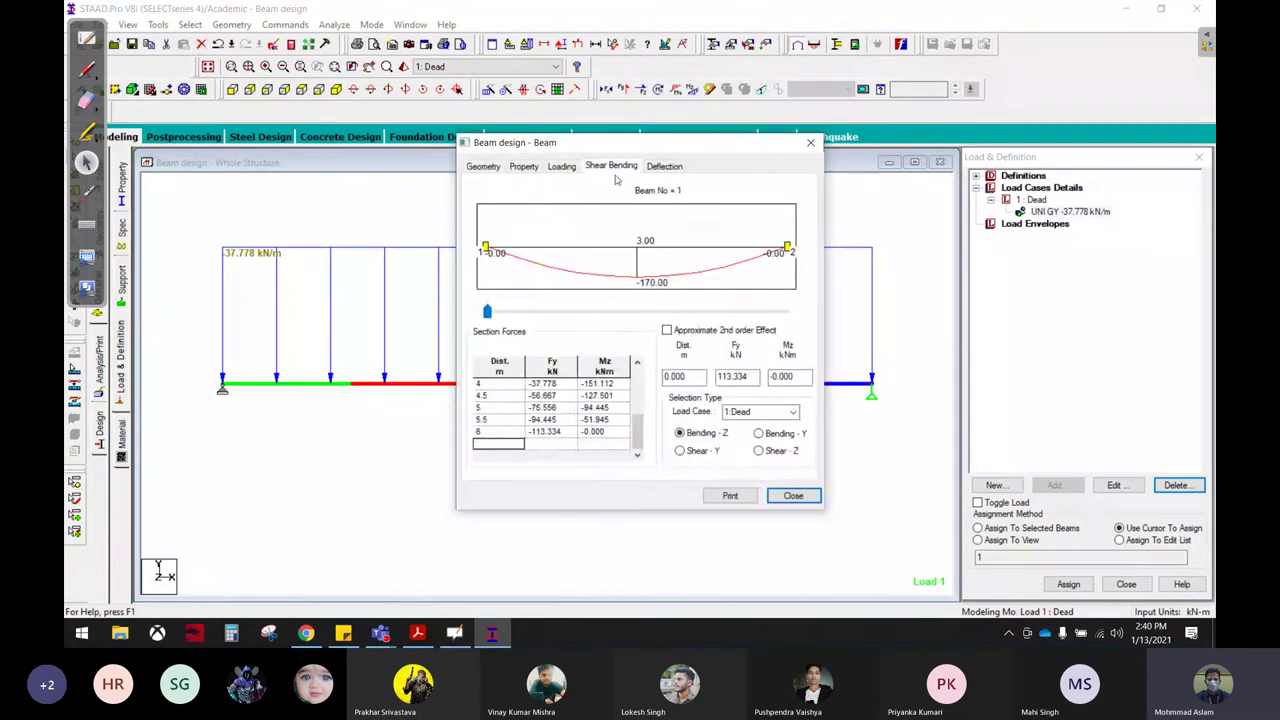
pyautogui.click(90, 70)
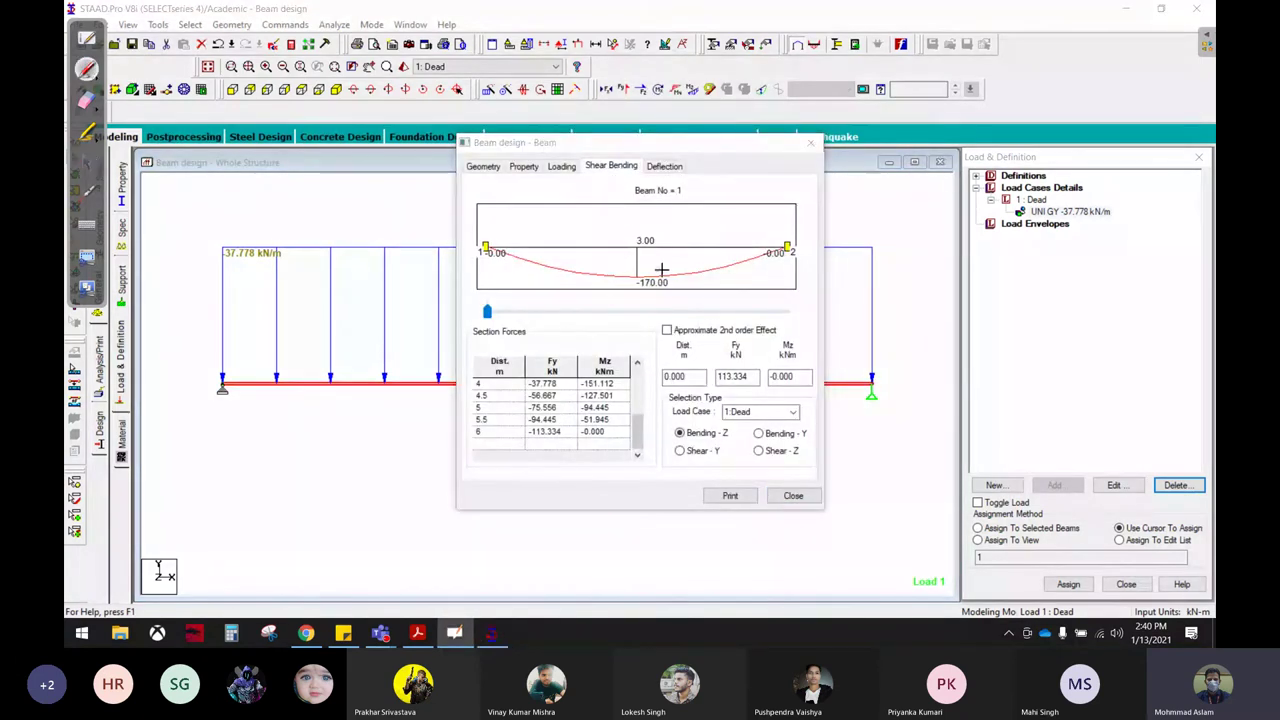
pyautogui.moveTo(695, 275)
pyautogui.mouseDown()
pyautogui.moveTo(612, 300)
pyautogui.moveTo(702, 270)
pyautogui.mouseUp()
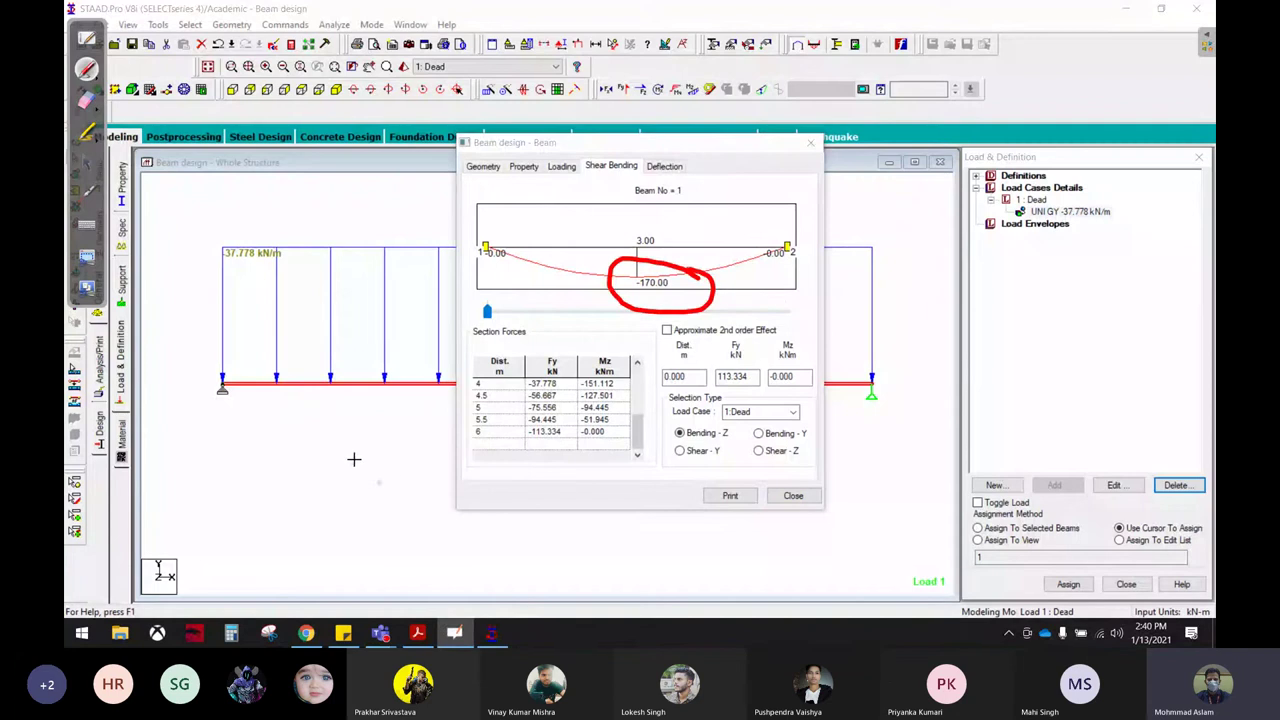
pyautogui.click(86, 162)
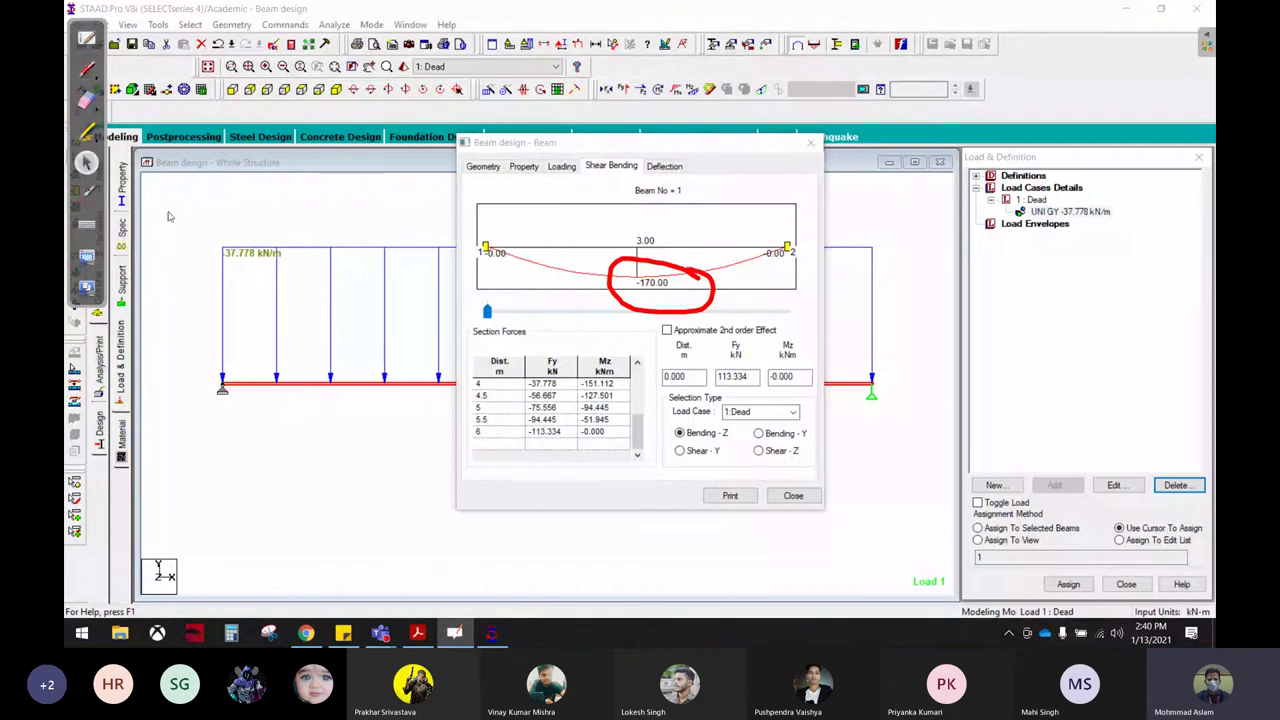
pyautogui.click(420, 634)
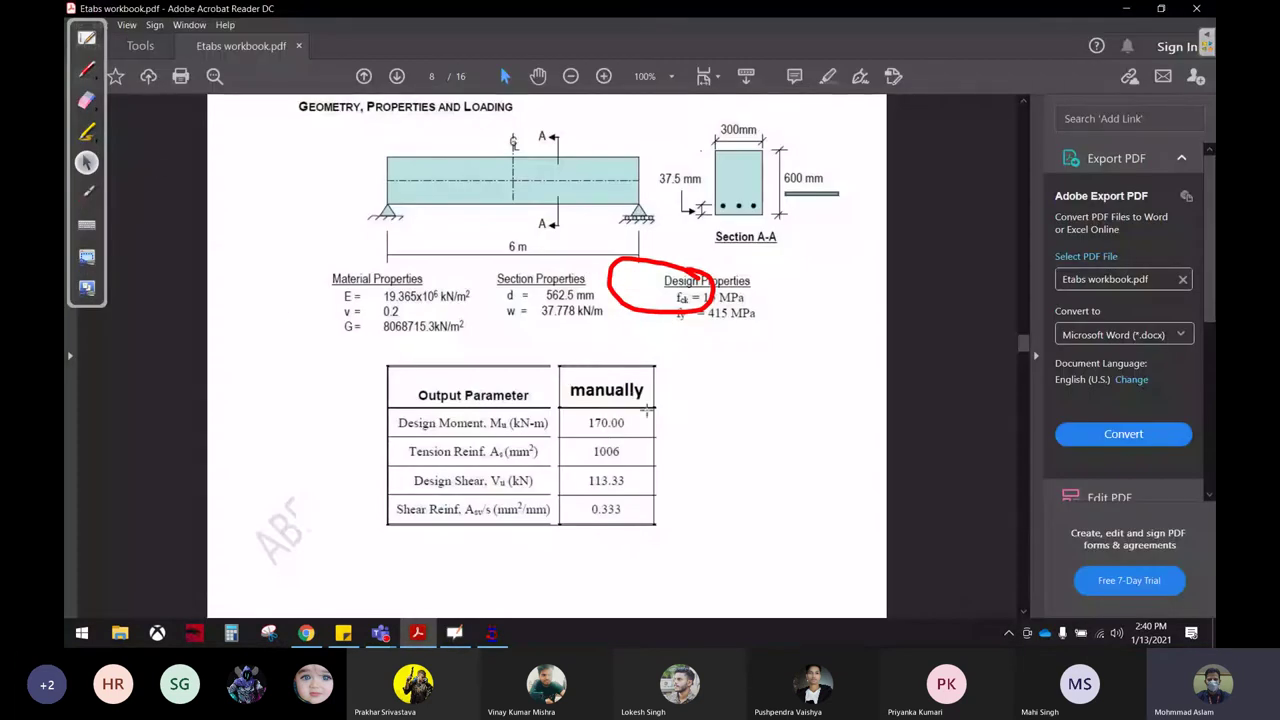
# Step: Circle the workbook's Design Moment 170.00 kN-m and Design Shear 113.33 kN rows
pyautogui.click(86, 69)
pyautogui.moveTo(660, 411)
pyautogui.mouseDown()
pyautogui.moveTo(416, 408)
pyautogui.moveTo(662, 410)
pyautogui.mouseUp()
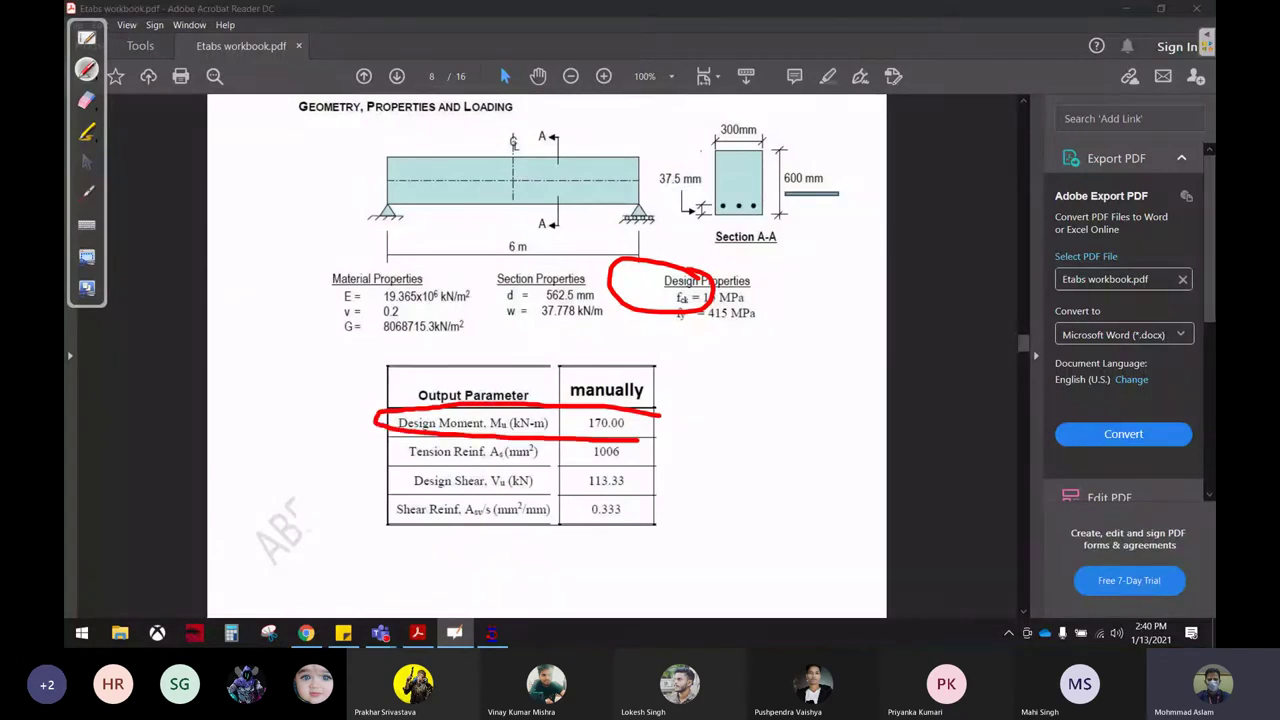
pyautogui.moveTo(662, 472); pyautogui.dragTo(632, 490)
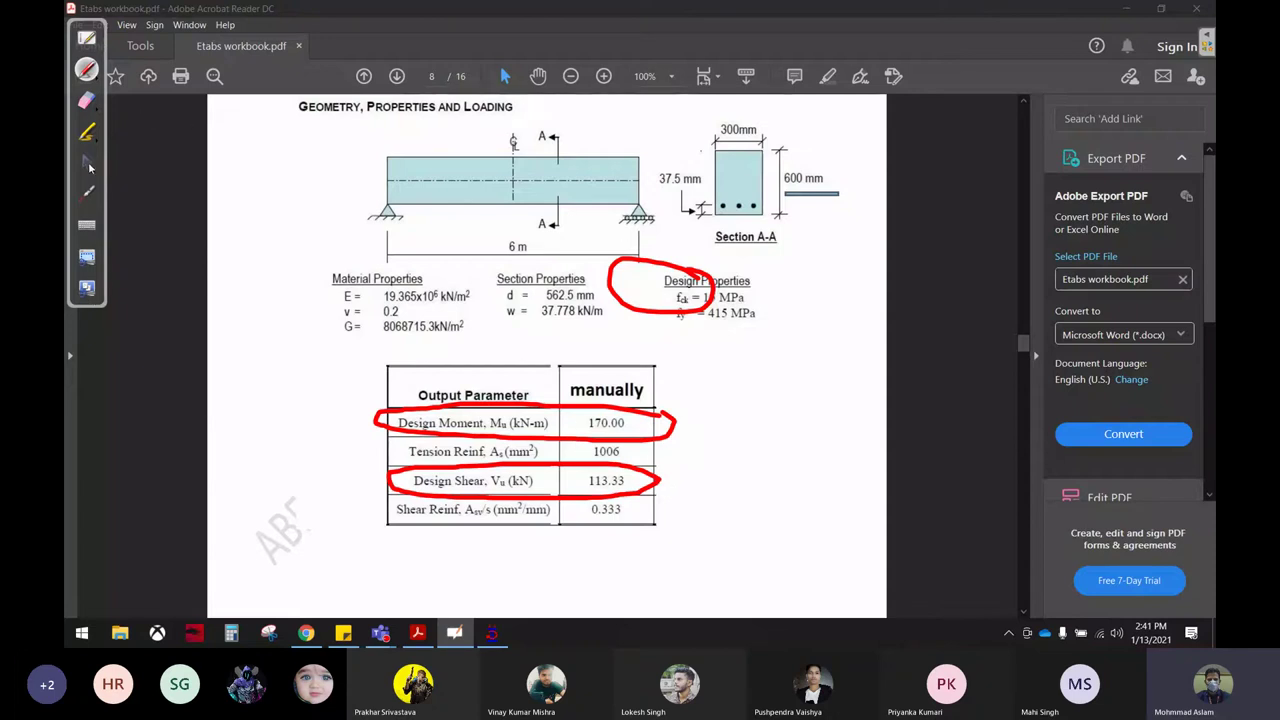
# Step: Return to STAAD.Pro and erase the circle around the -170.00 moment
pyautogui.hotkey('alt', 'Tab')
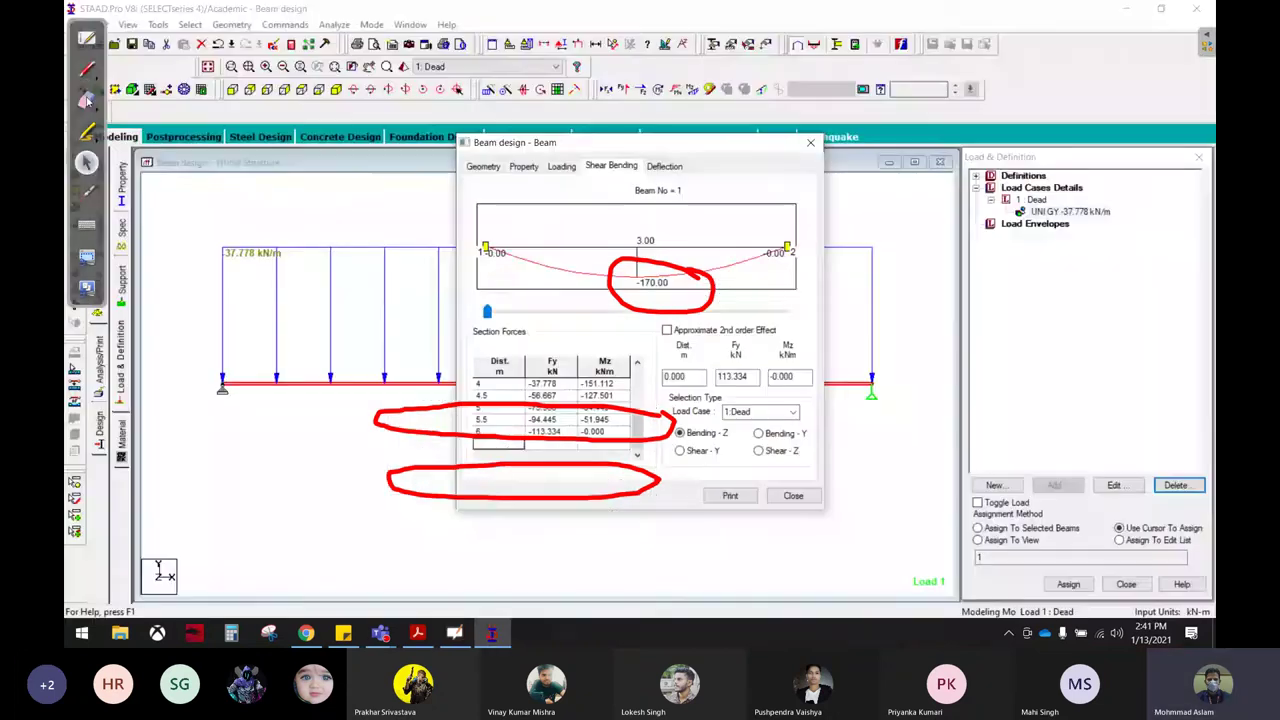
pyautogui.click(87, 100)
pyautogui.moveTo(660, 285)
pyautogui.mouseDown()
pyautogui.moveTo(423, 434)
pyautogui.moveTo(398, 375)
pyautogui.moveTo(515, 415)
pyautogui.mouseUp()
pyautogui.click(87, 162)
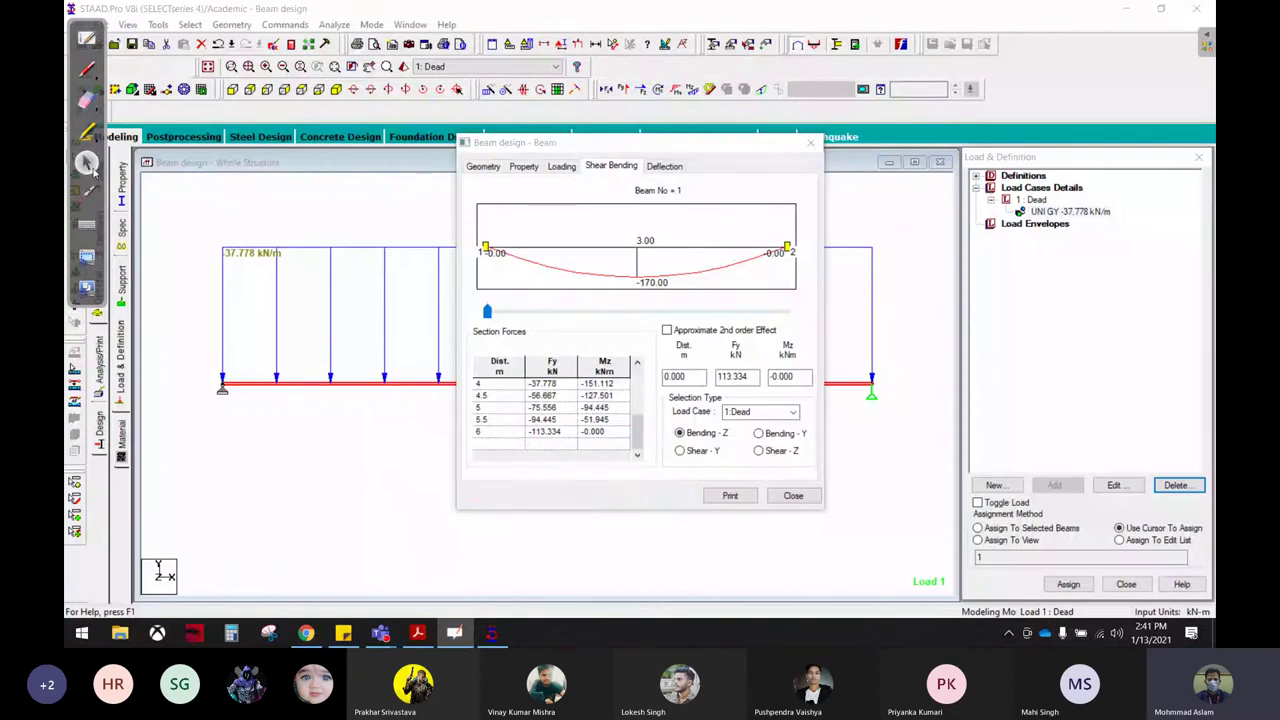
# Step: Switch the beam results to the Shear-Y diagram and mark the 113.33 kN support shear
pyautogui.click(682, 454)
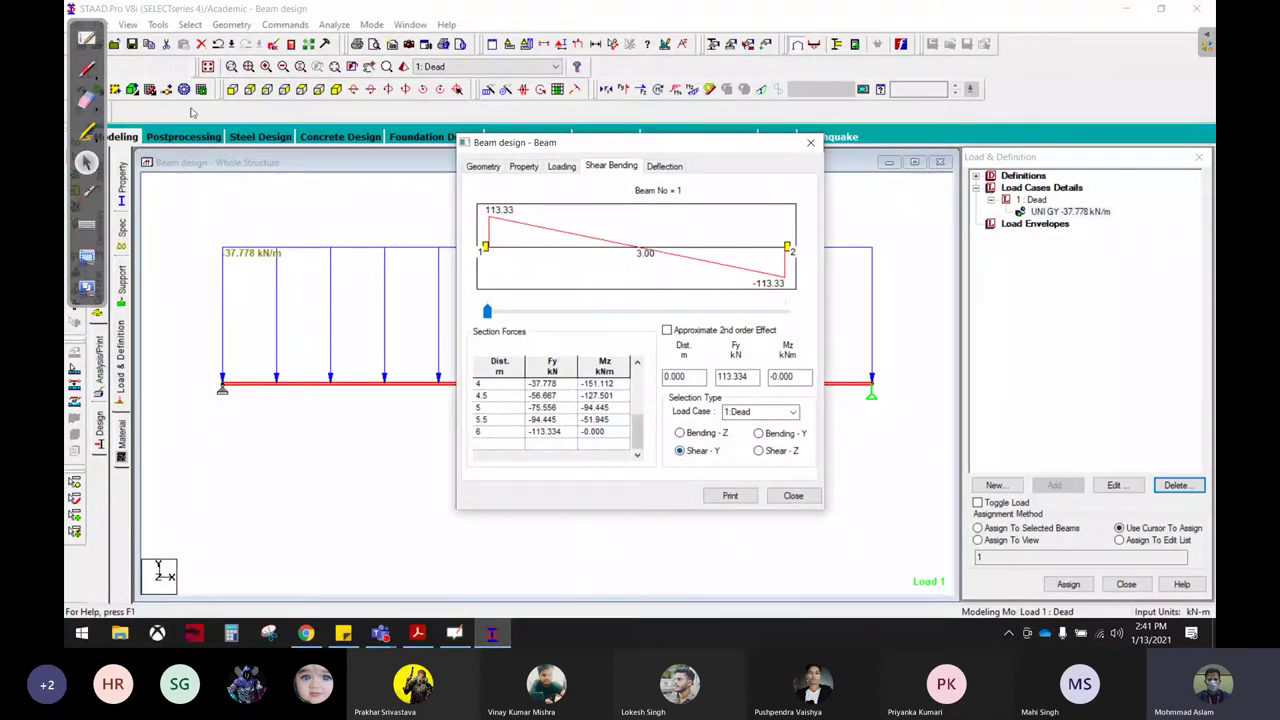
pyautogui.click(87, 70)
pyautogui.moveTo(485, 183)
pyautogui.mouseDown()
pyautogui.moveTo(430, 255)
pyautogui.moveTo(485, 183)
pyautogui.mouseUp()
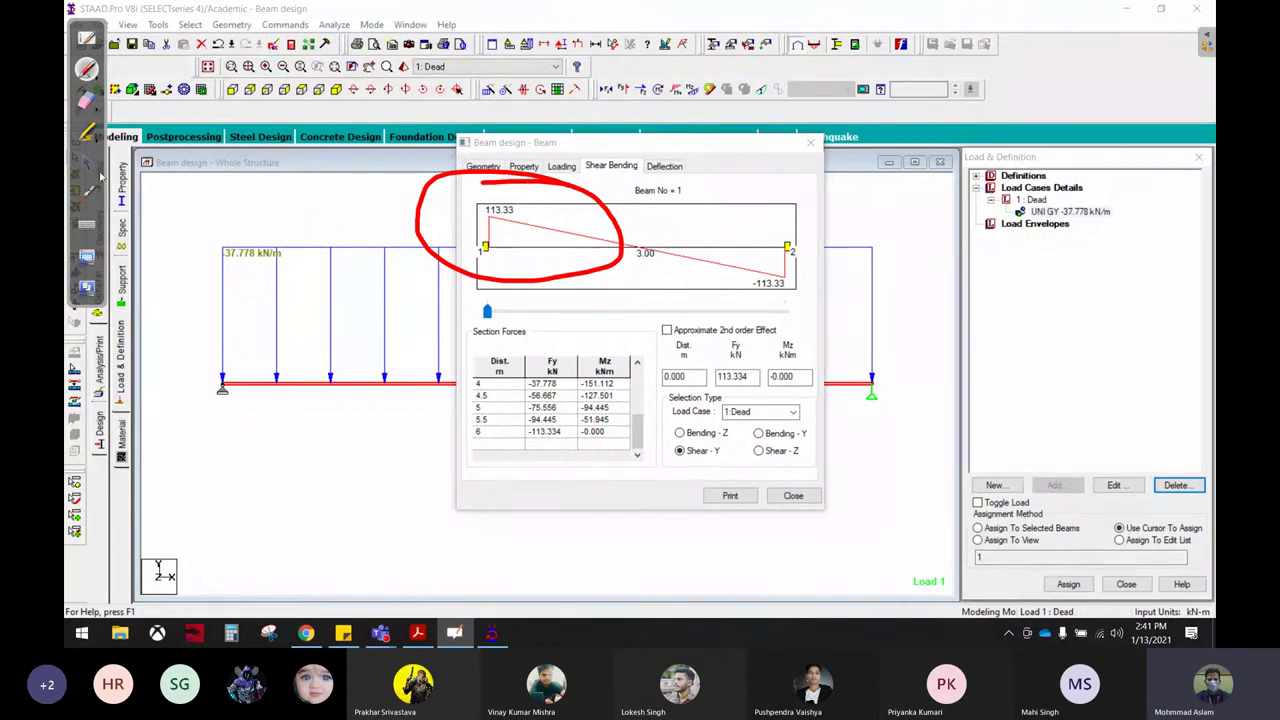
pyautogui.click(87, 100)
pyautogui.moveTo(420, 240)
pyautogui.mouseDown()
pyautogui.moveTo(548, 162)
pyautogui.moveTo(630, 275)
pyautogui.mouseUp()
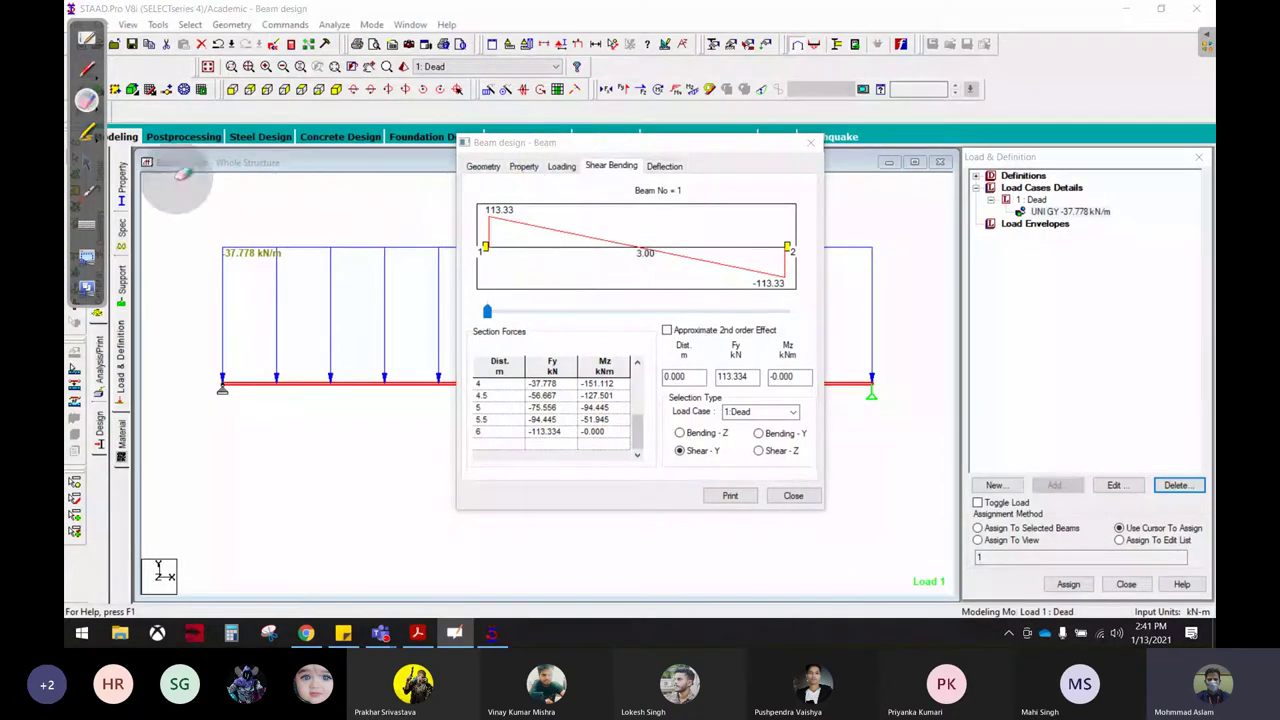
pyautogui.click(87, 163)
# Step: In the workbook, tick the manual 170.00 moment and 113.33 shear and circle the design properties
pyautogui.click(418, 632)
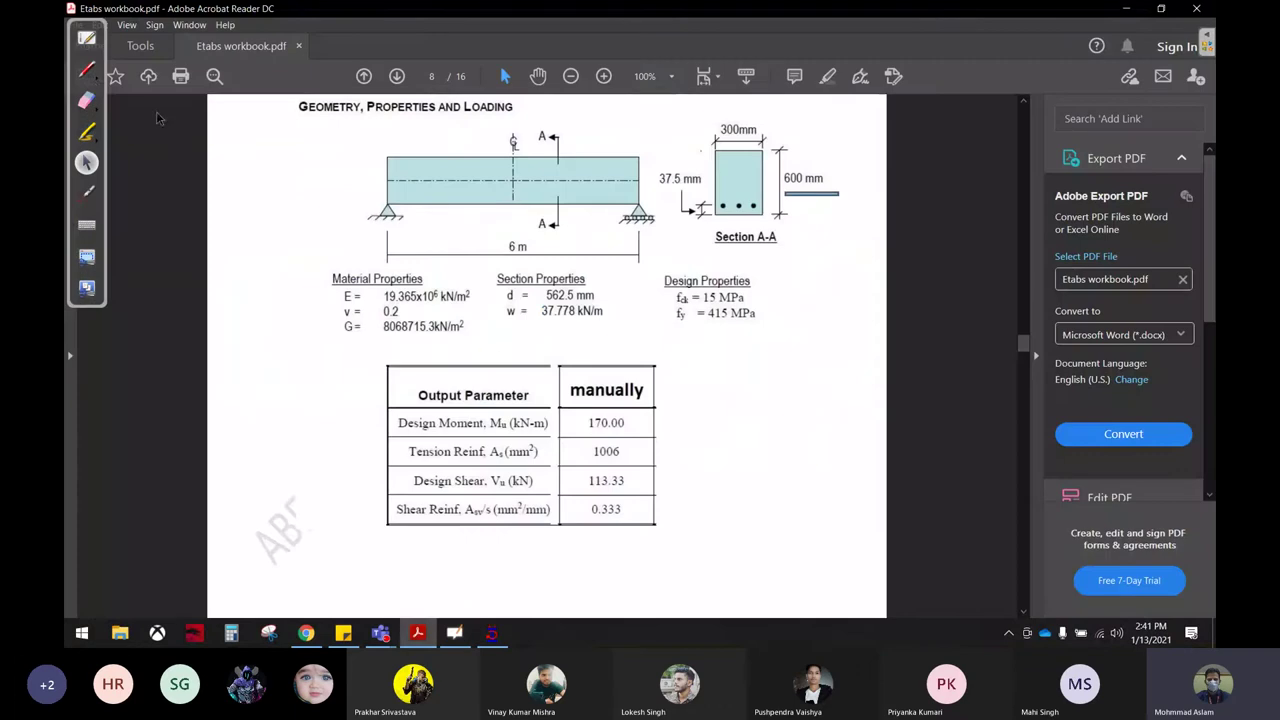
pyautogui.moveTo(645, 418); pyautogui.dragTo(713, 388)
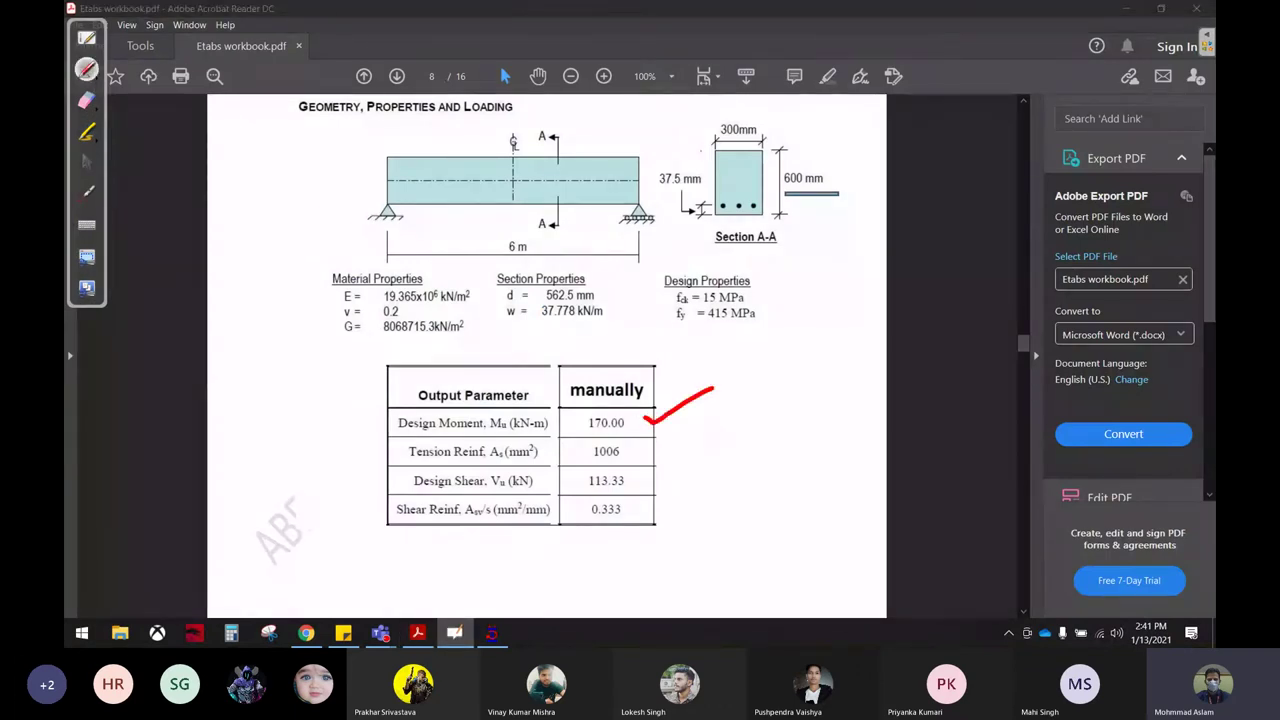
pyautogui.moveTo(655, 487); pyautogui.dragTo(717, 453)
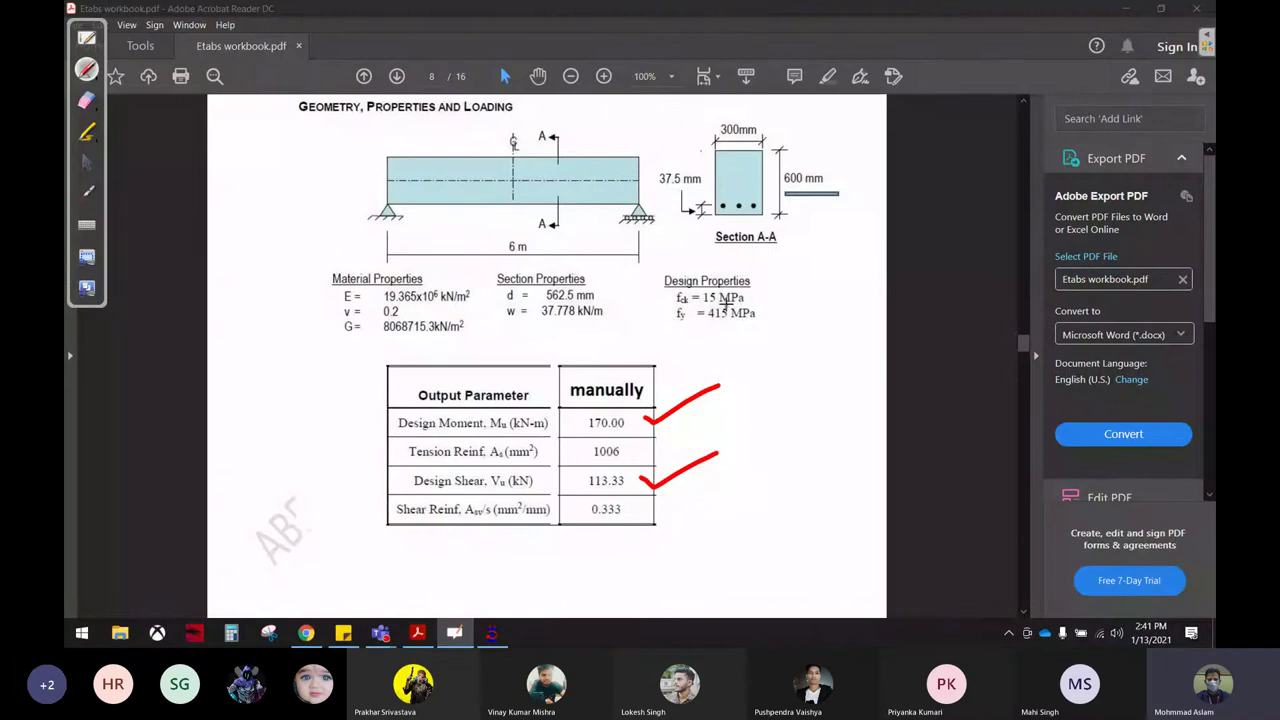
pyautogui.moveTo(772, 262)
pyautogui.mouseDown()
pyautogui.moveTo(545, 240)
pyautogui.moveTo(786, 272)
pyautogui.mouseUp()
# Step: Erase the PDF annotations and return to STAAD.Pro
pyautogui.click(86, 100)
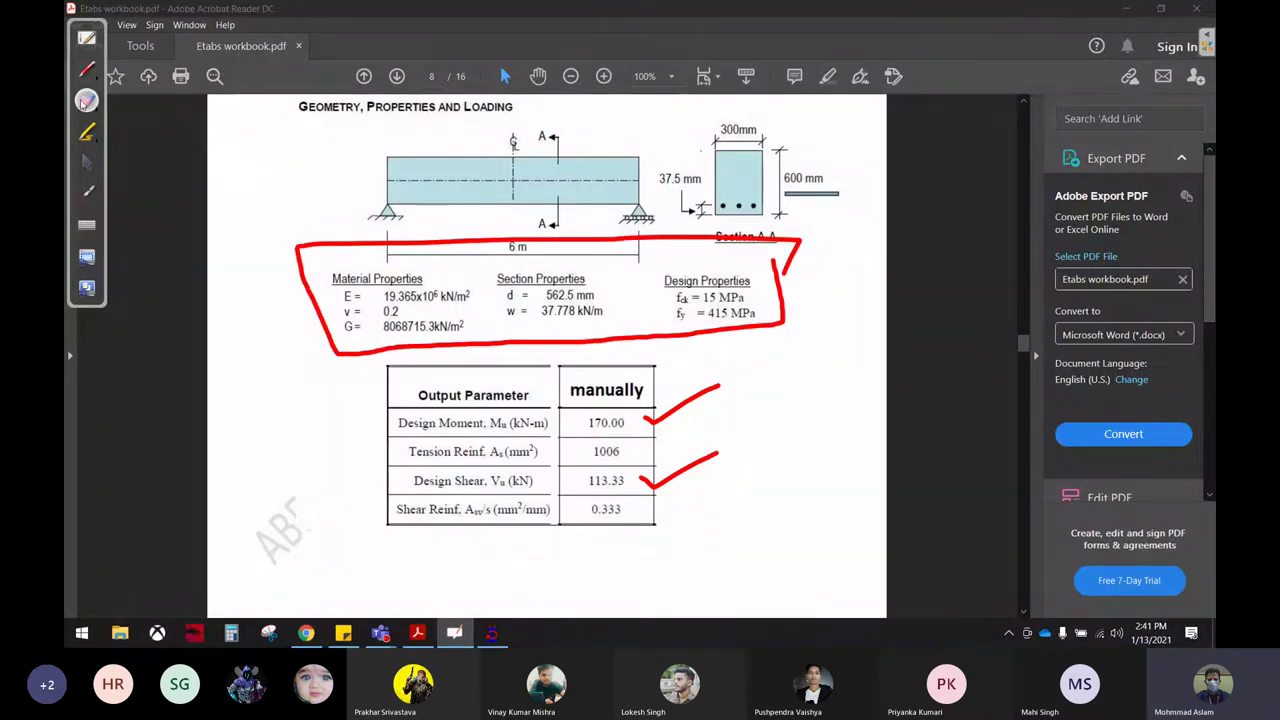
pyautogui.moveTo(400, 252)
pyautogui.mouseDown()
pyautogui.moveTo(270, 323)
pyautogui.moveTo(517, 509)
pyautogui.moveTo(734, 497)
pyautogui.mouseUp()
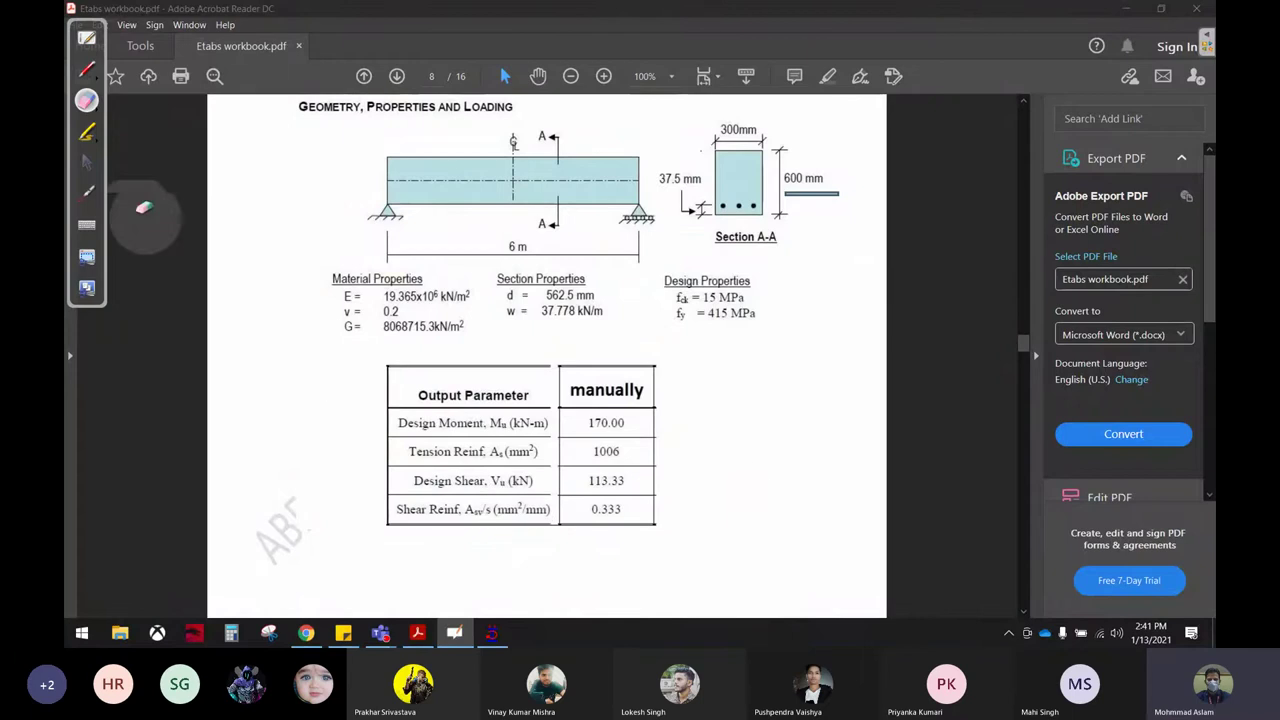
pyautogui.click(86, 162)
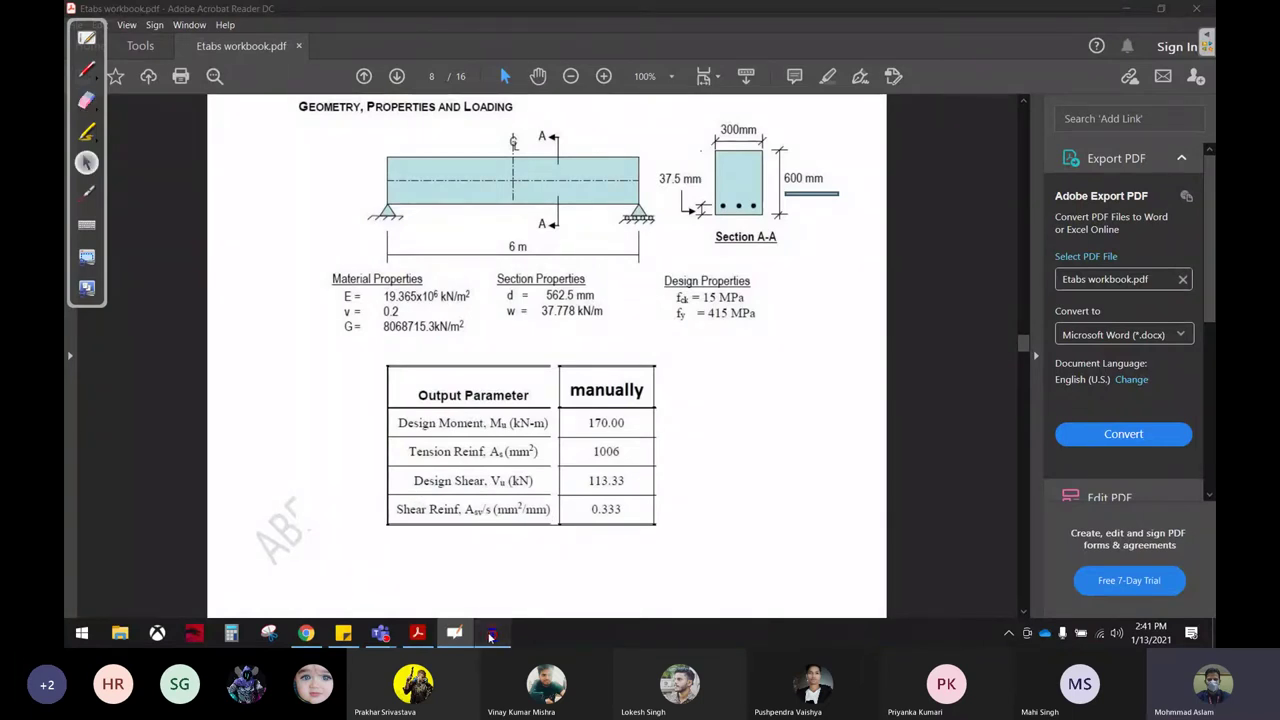
pyautogui.click(491, 635)
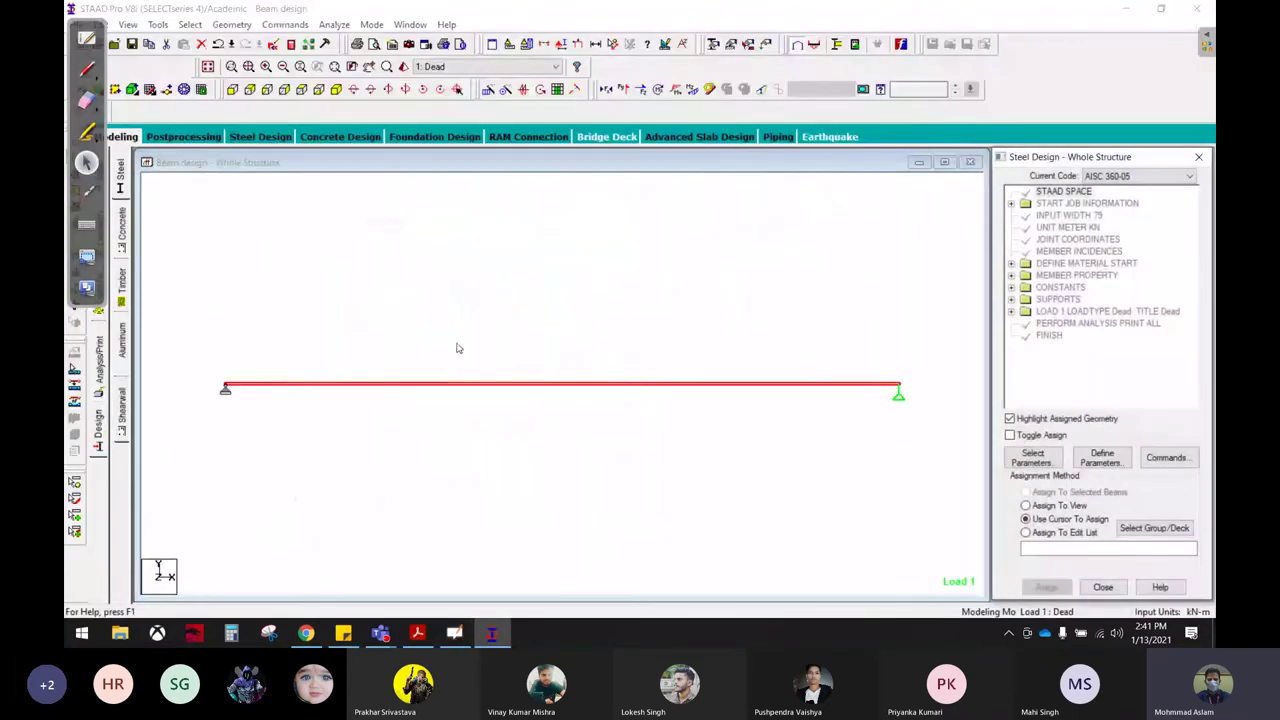
# Step: Switch to concrete design and select the IS456 code
pyautogui.click(1140, 176)
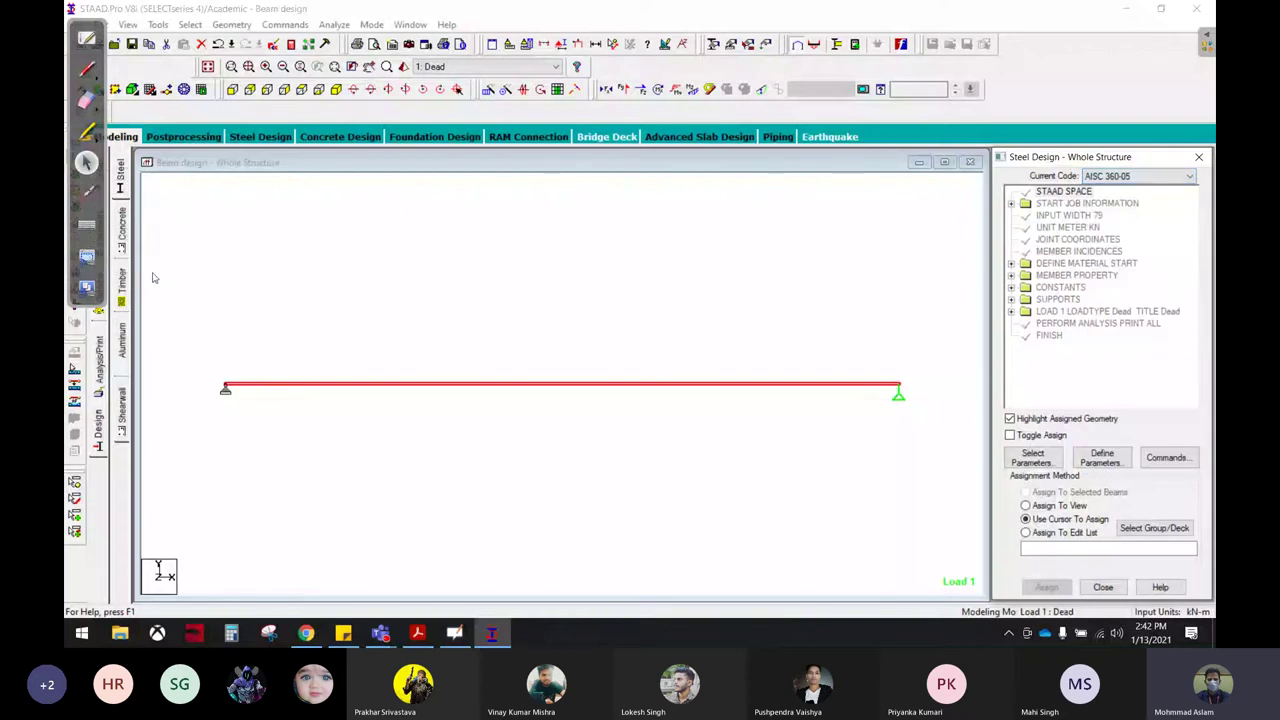
pyautogui.click(1102, 177)
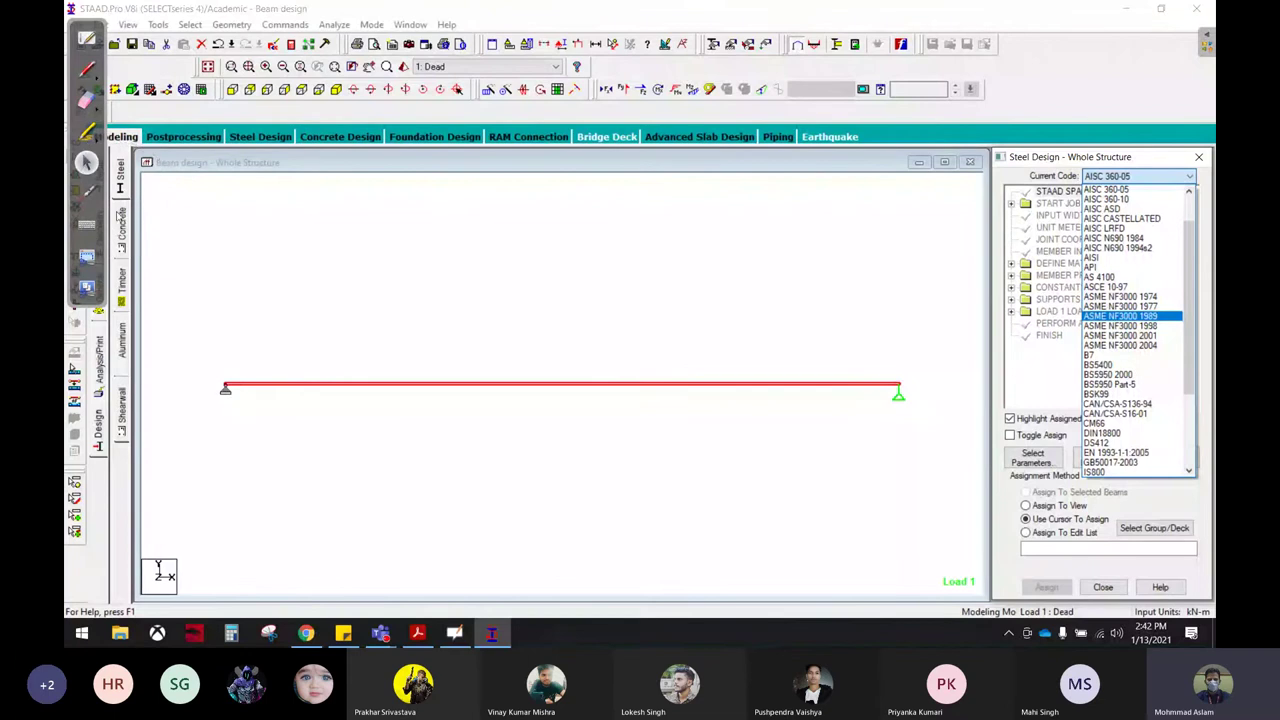
pyautogui.click(120, 220)
pyautogui.click(121, 226)
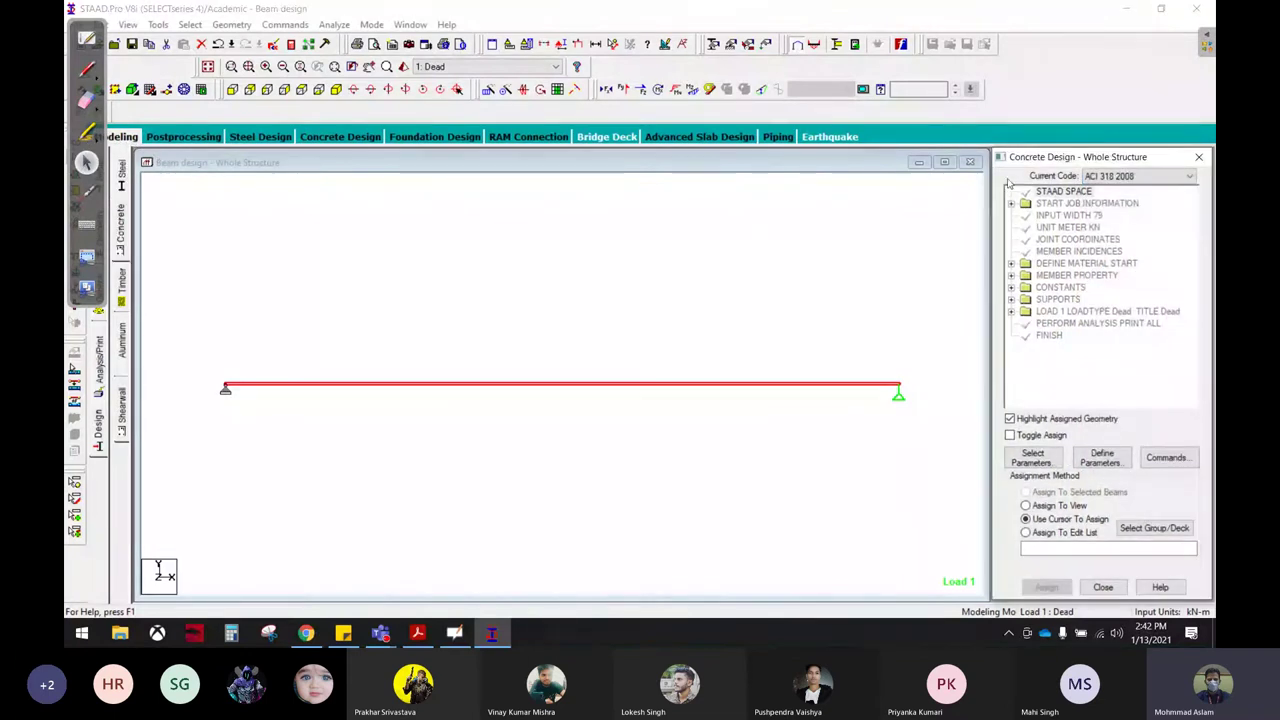
pyautogui.click(1159, 180)
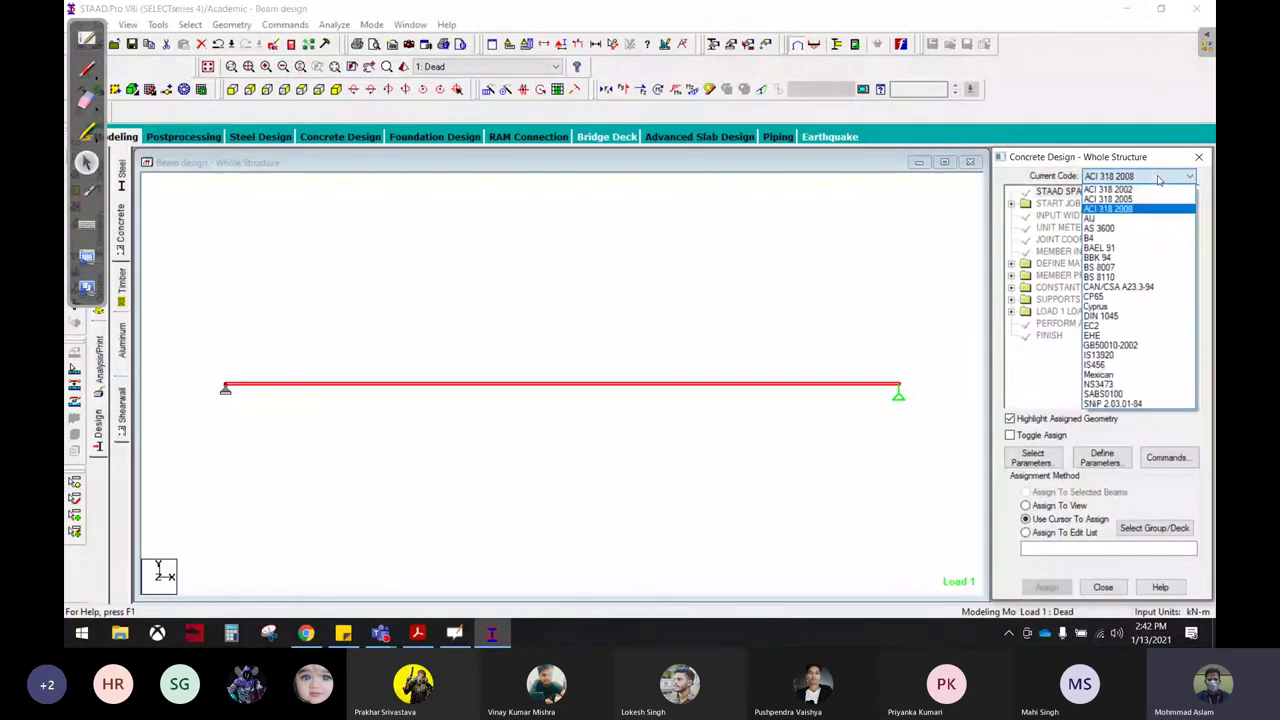
pyautogui.click(1120, 368)
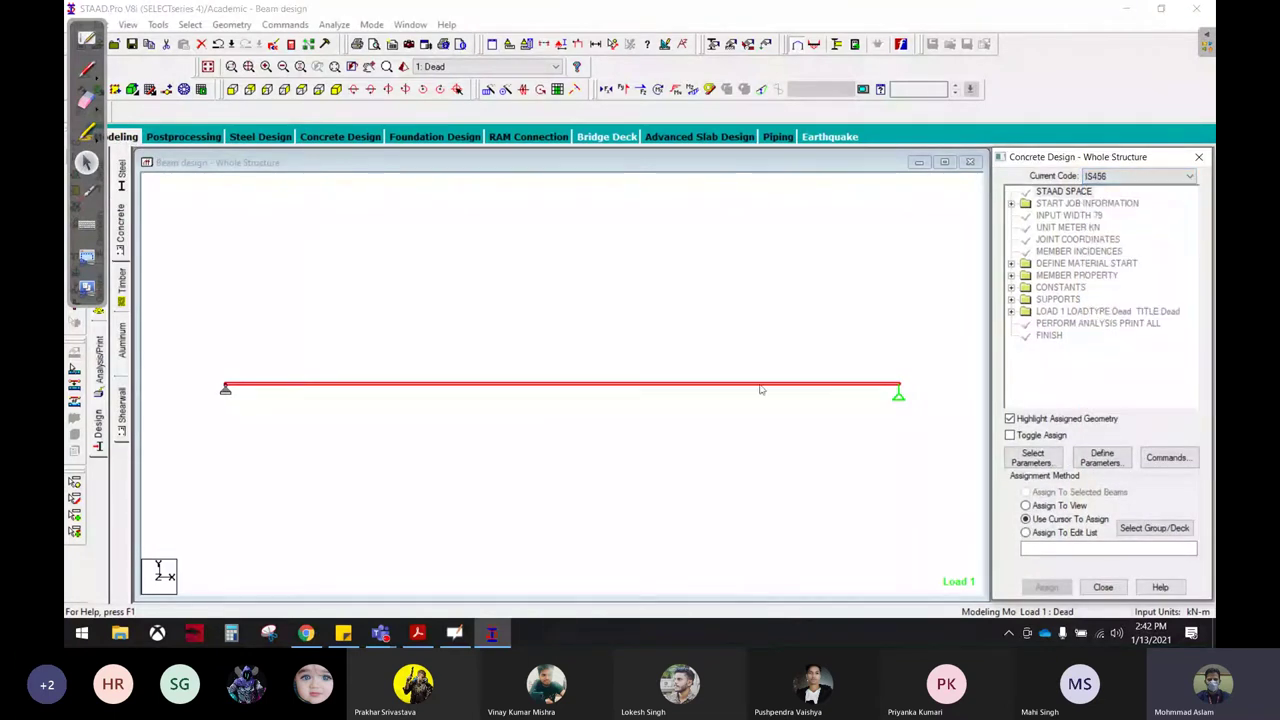
# Step: Set the input units to Millimeter/KiloNewton and open the Define Parameters list
pyautogui.click(509, 44)
pyautogui.click(545, 311)
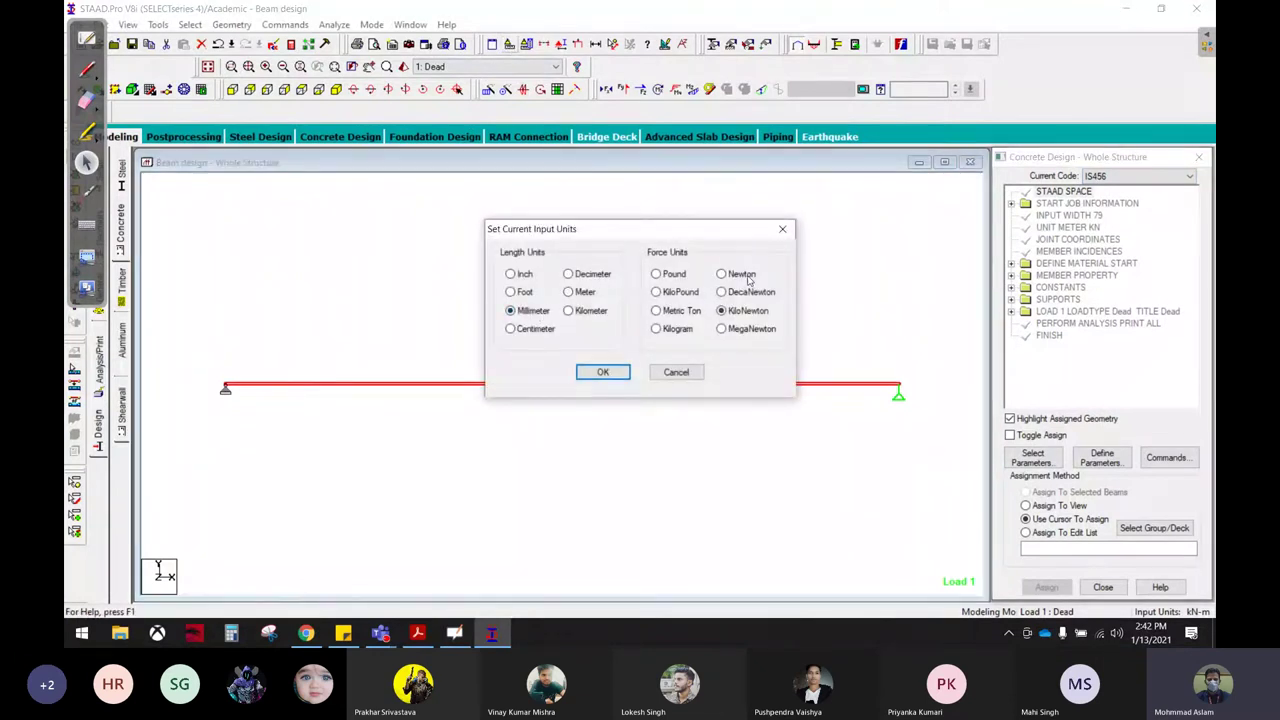
pyautogui.click(603, 371)
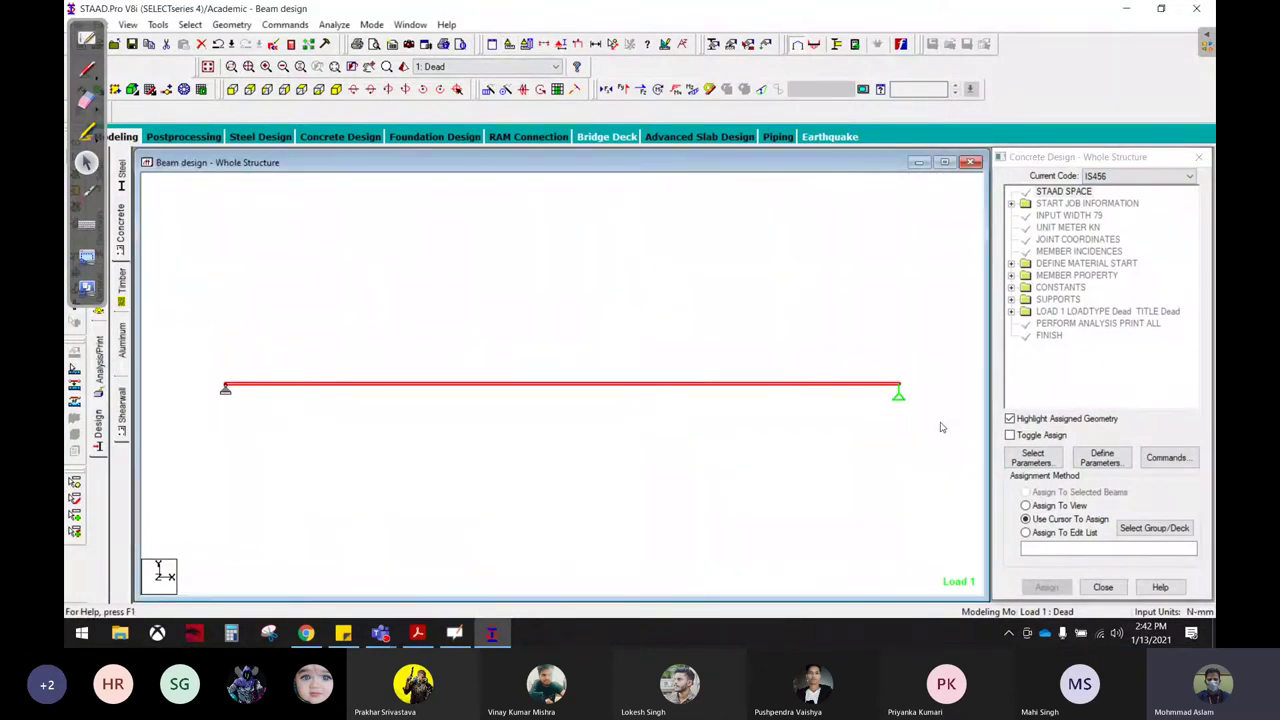
pyautogui.click(1101, 459)
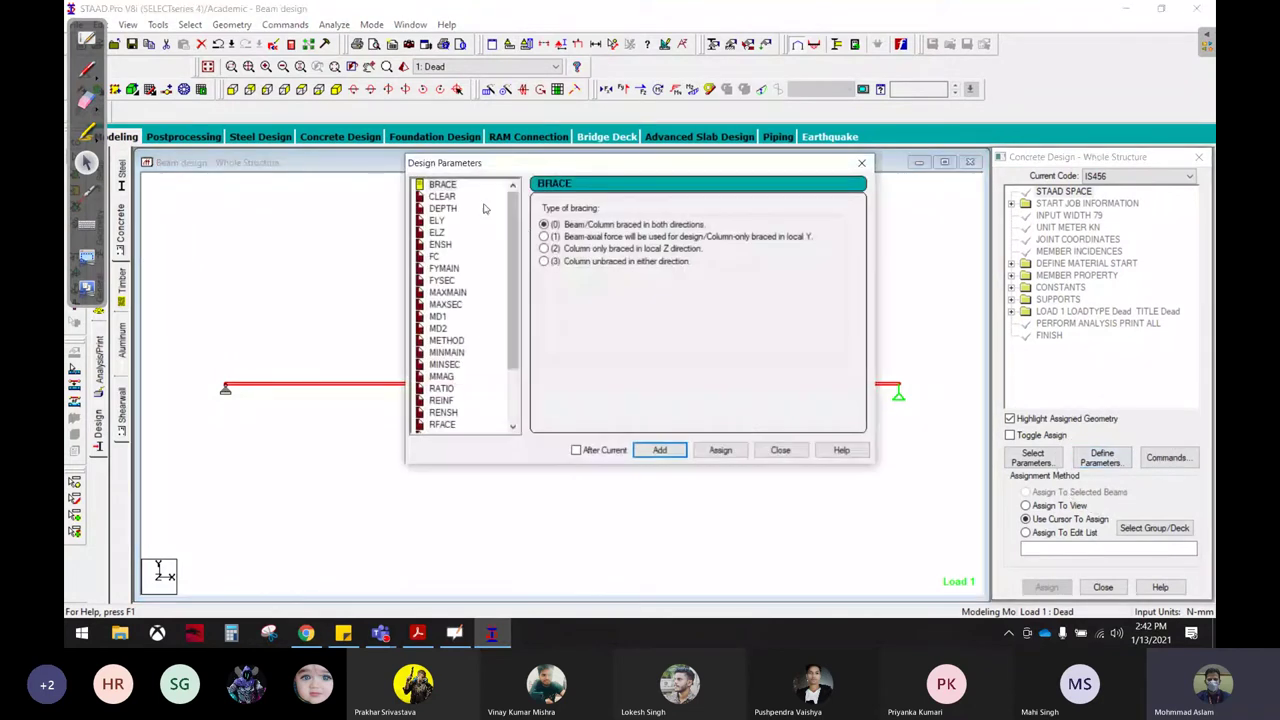
# Step: Add a CLEAR cover parameter of 37.5 mm, checking the workbook for the value
pyautogui.click(442, 197)
pyautogui.click(418, 633)
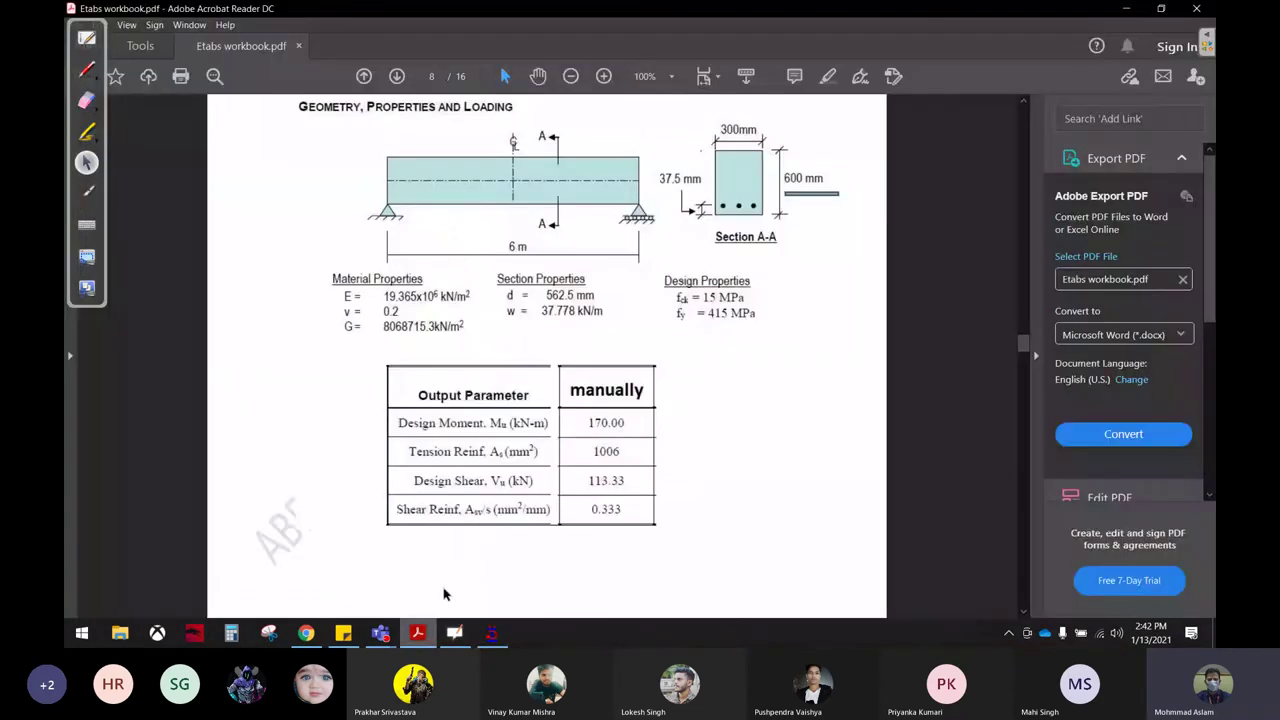
pyautogui.click(1127, 9)
pyautogui.write('37.5')
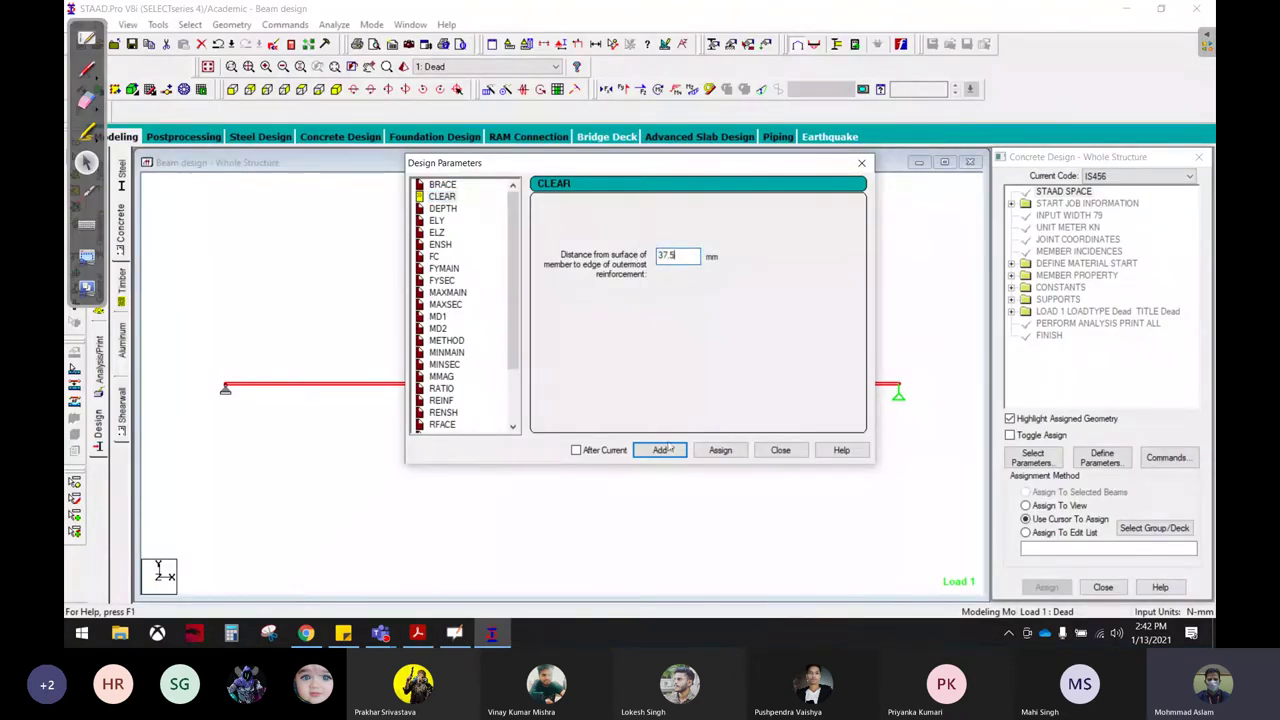
pyautogui.click(660, 450)
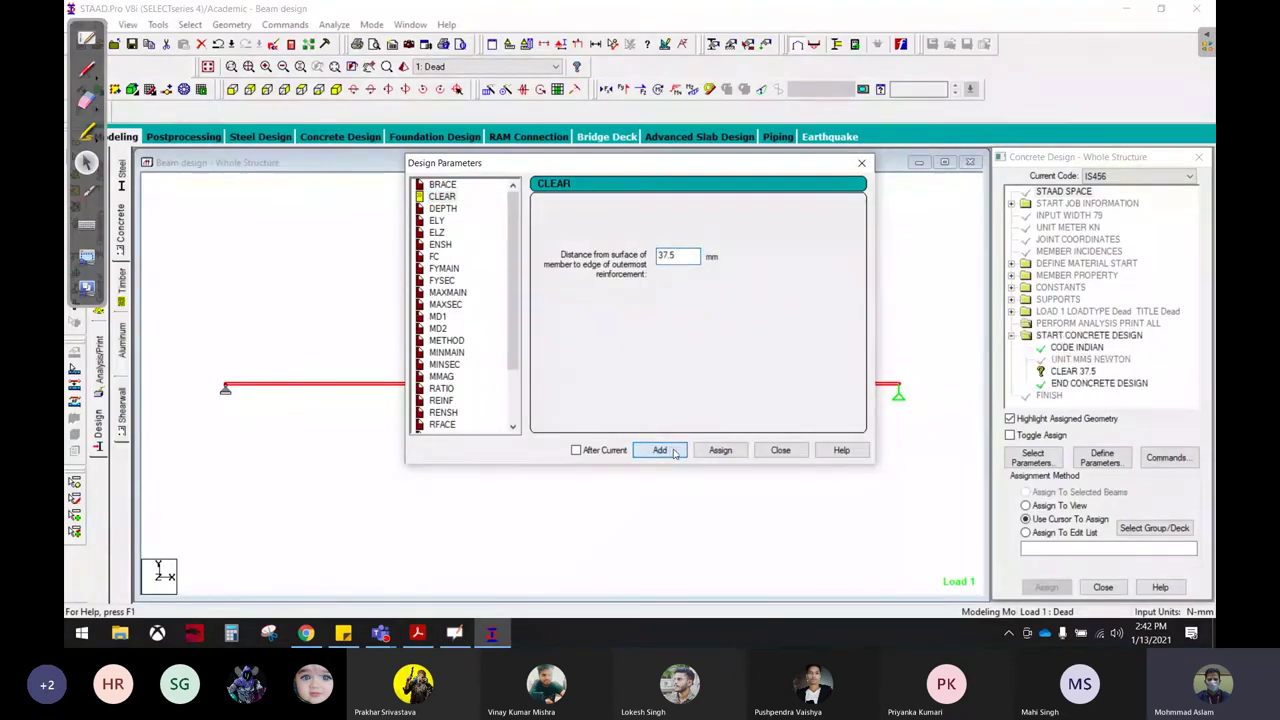
# Step: Select the FC concrete strength parameter and highlight its existing 27.5792 value
pyautogui.click(433, 257)
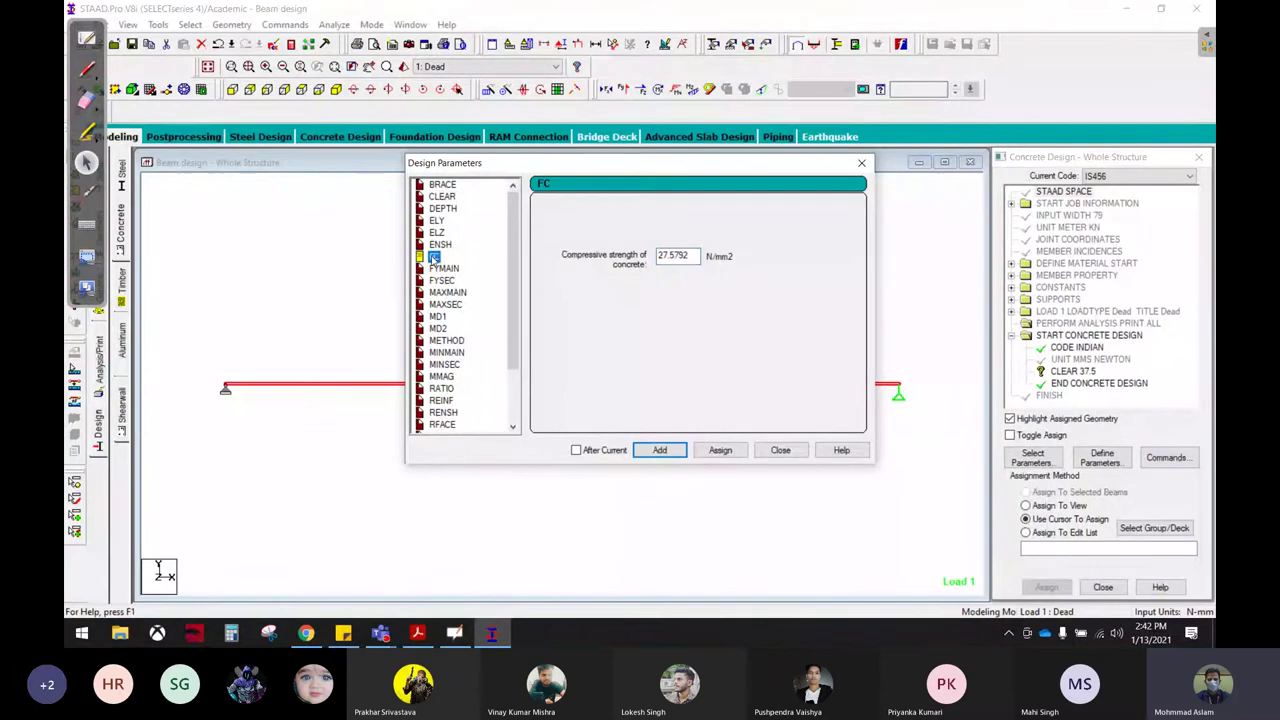
pyautogui.click(680, 258)
pyautogui.doubleClick(675, 256)
# Step: Confirm the workbook's fck 15 MPa and fy 415 MPa, and add the FC 15 command
pyautogui.write('15')
pyautogui.click(418, 633)
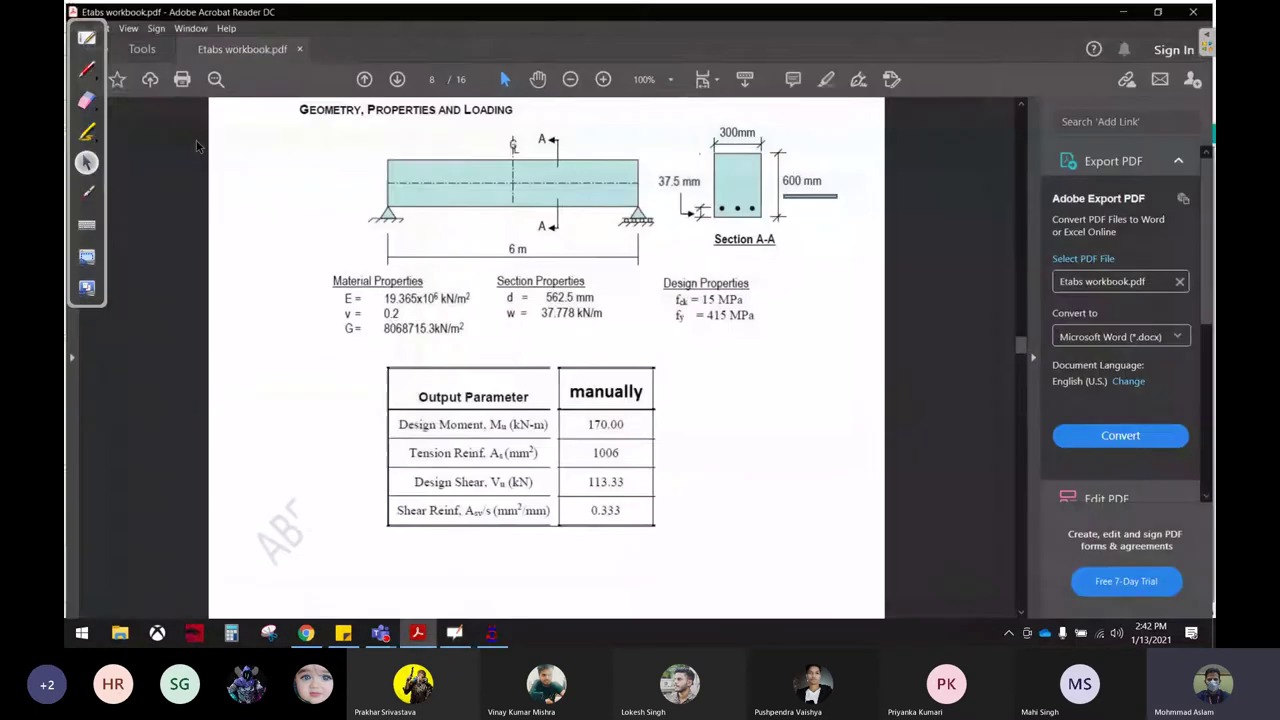
pyautogui.moveTo(756, 290); pyautogui.dragTo(836, 256)
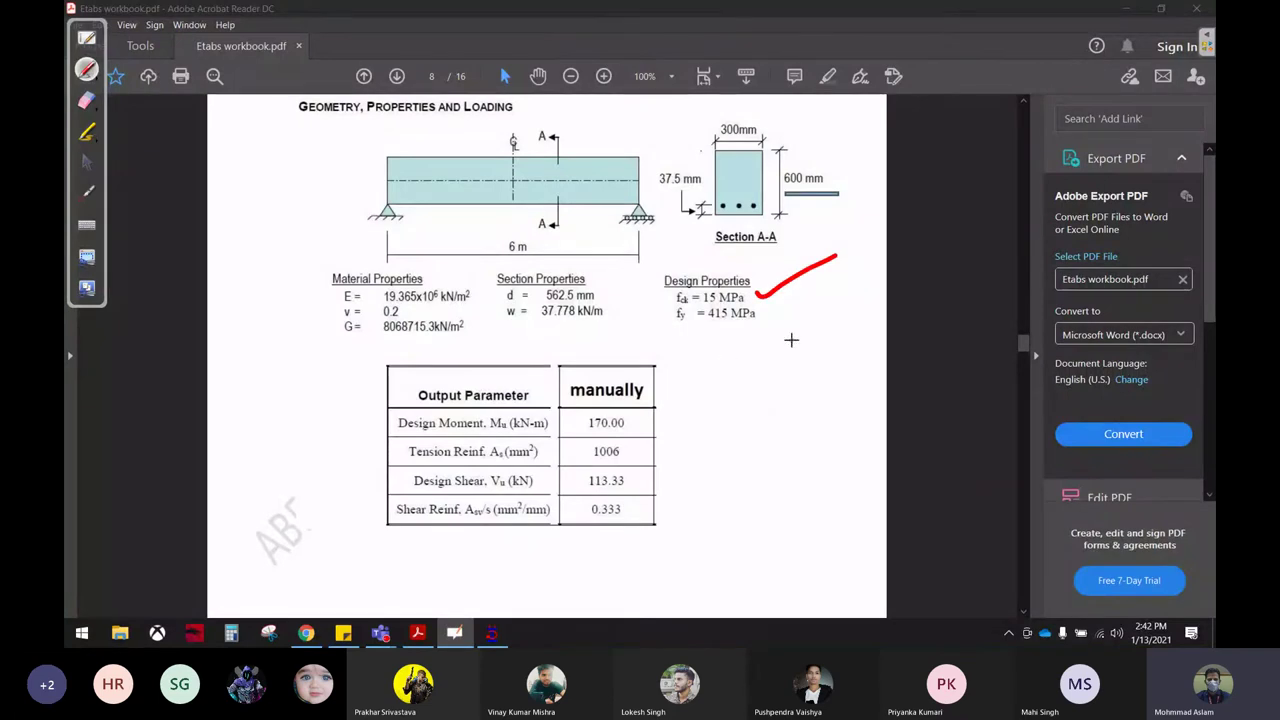
pyautogui.moveTo(789, 327); pyautogui.dragTo(836, 288)
pyautogui.click(87, 162)
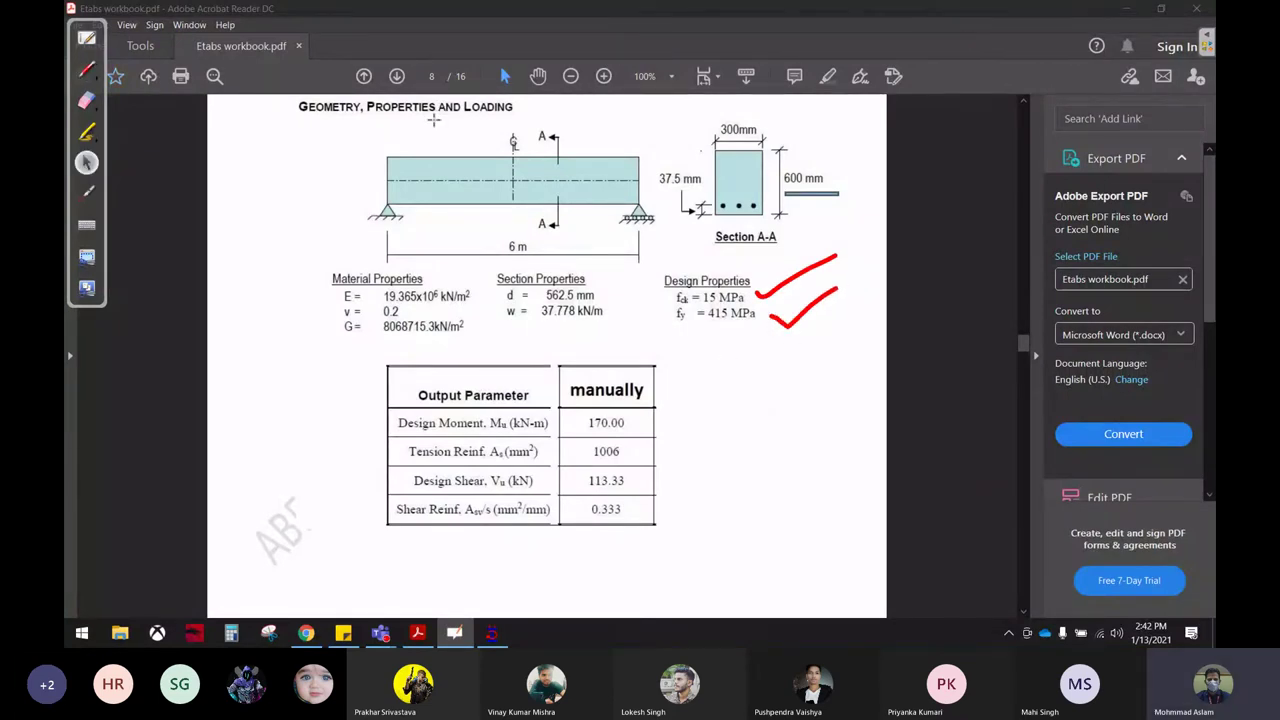
pyautogui.click(1134, 9)
pyautogui.click(678, 455)
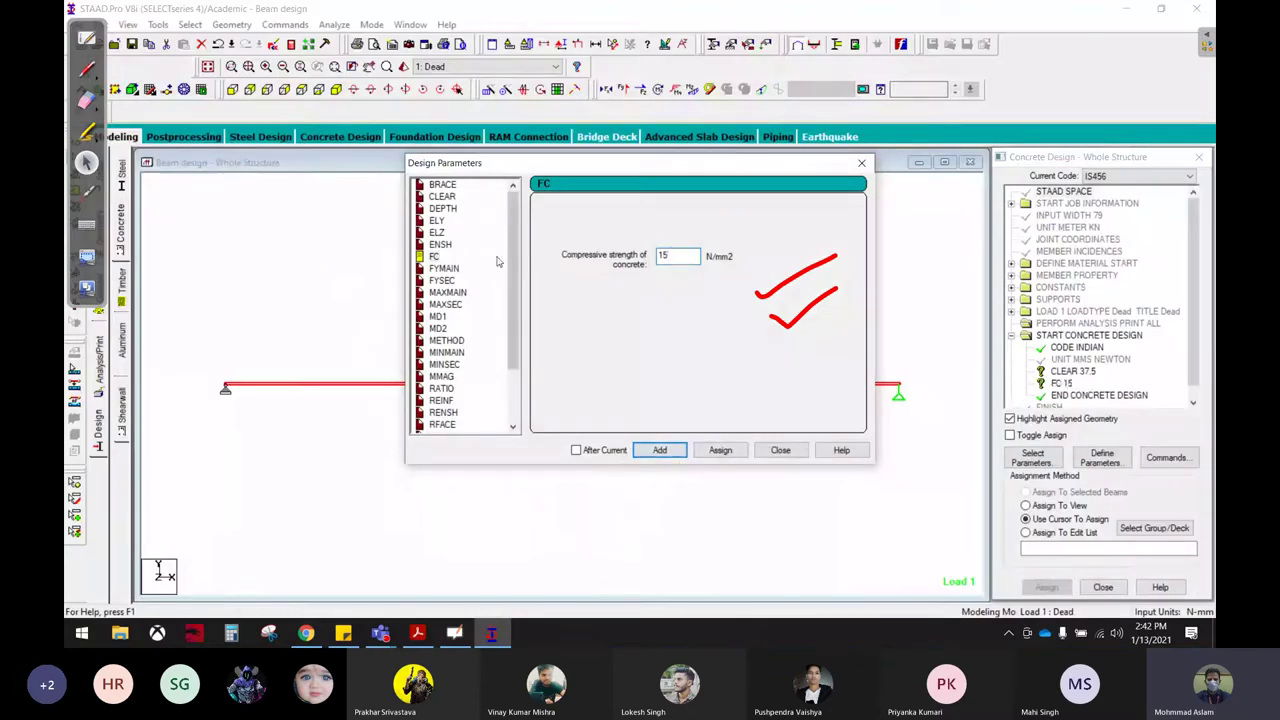
# Step: Add FYMAIN 415 and FYSEC 415 steel yield strengths, then select the MAXMAIN parameter
pyautogui.click(440, 268)
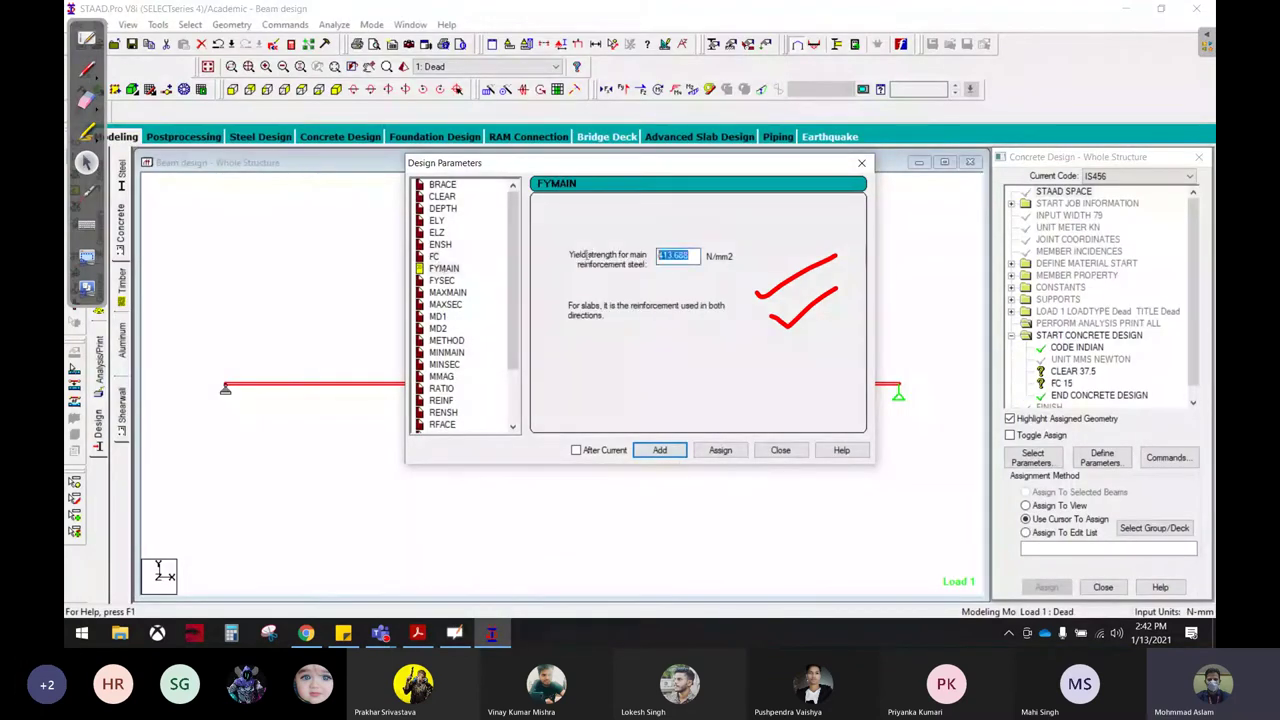
pyautogui.write('415')
pyautogui.click(660, 450)
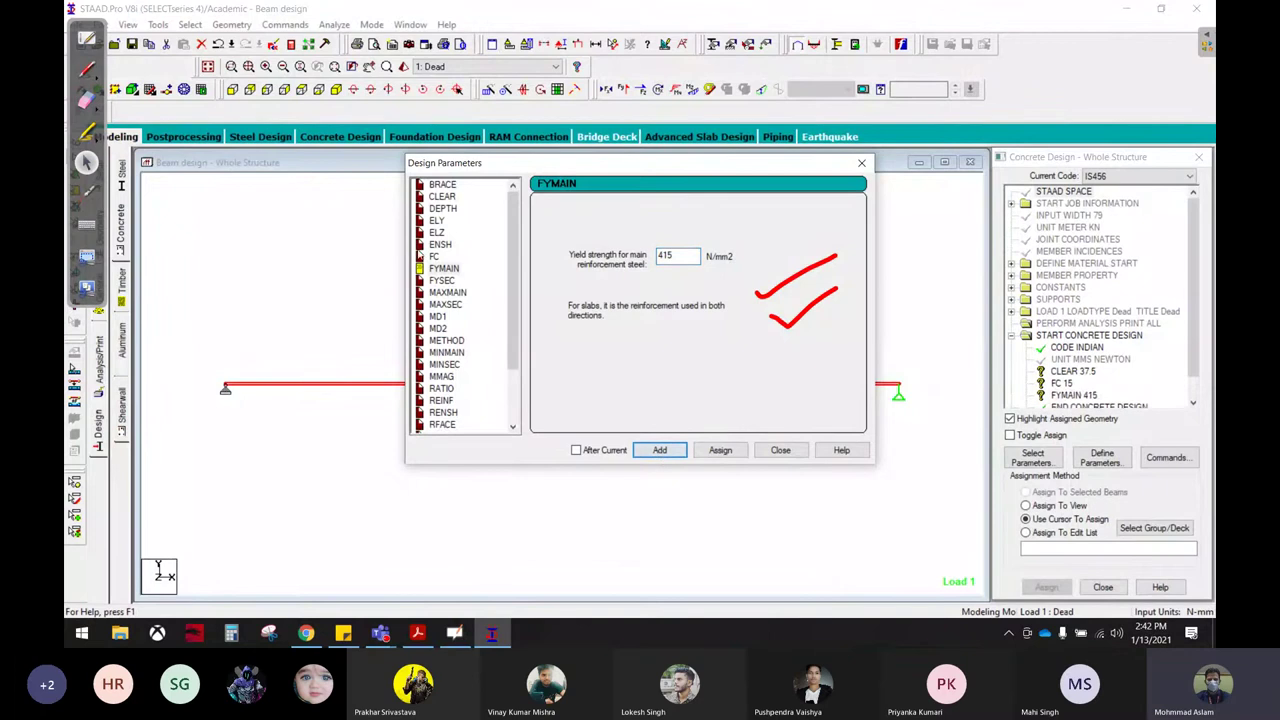
pyautogui.click(442, 280)
pyautogui.doubleClick(672, 255)
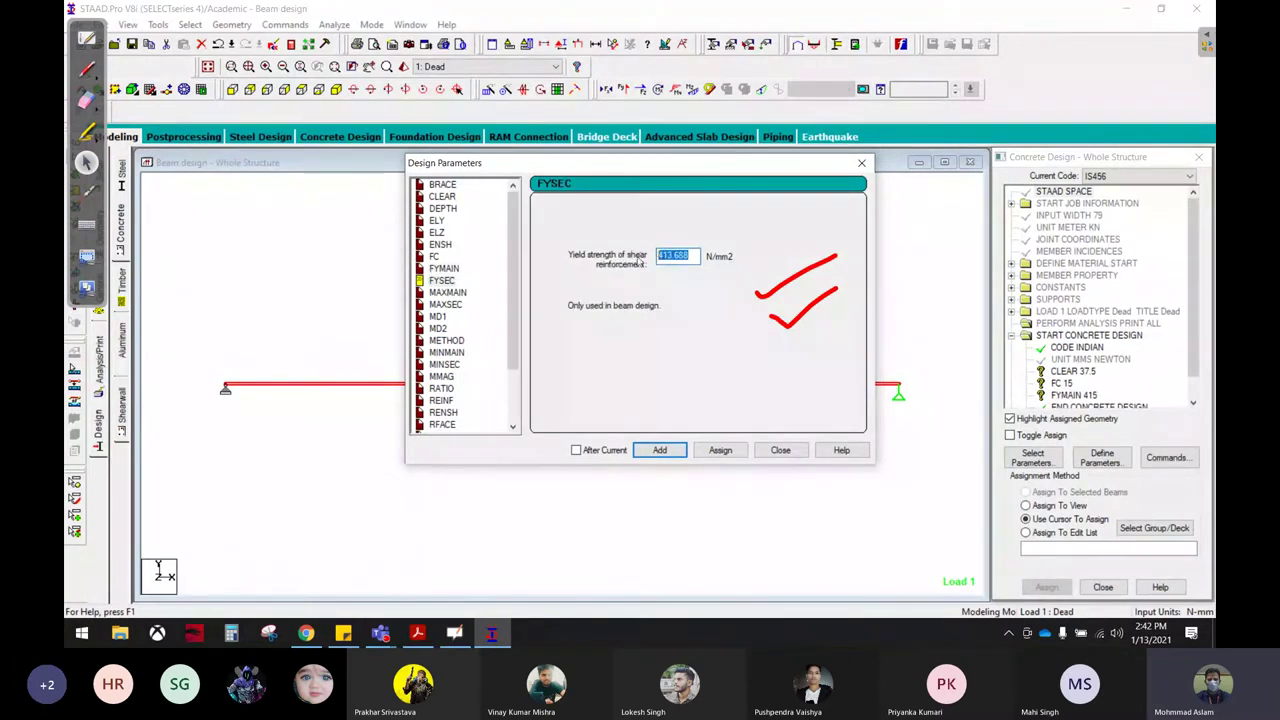
pyautogui.write('415')
pyautogui.click(660, 450)
pyautogui.click(463, 293)
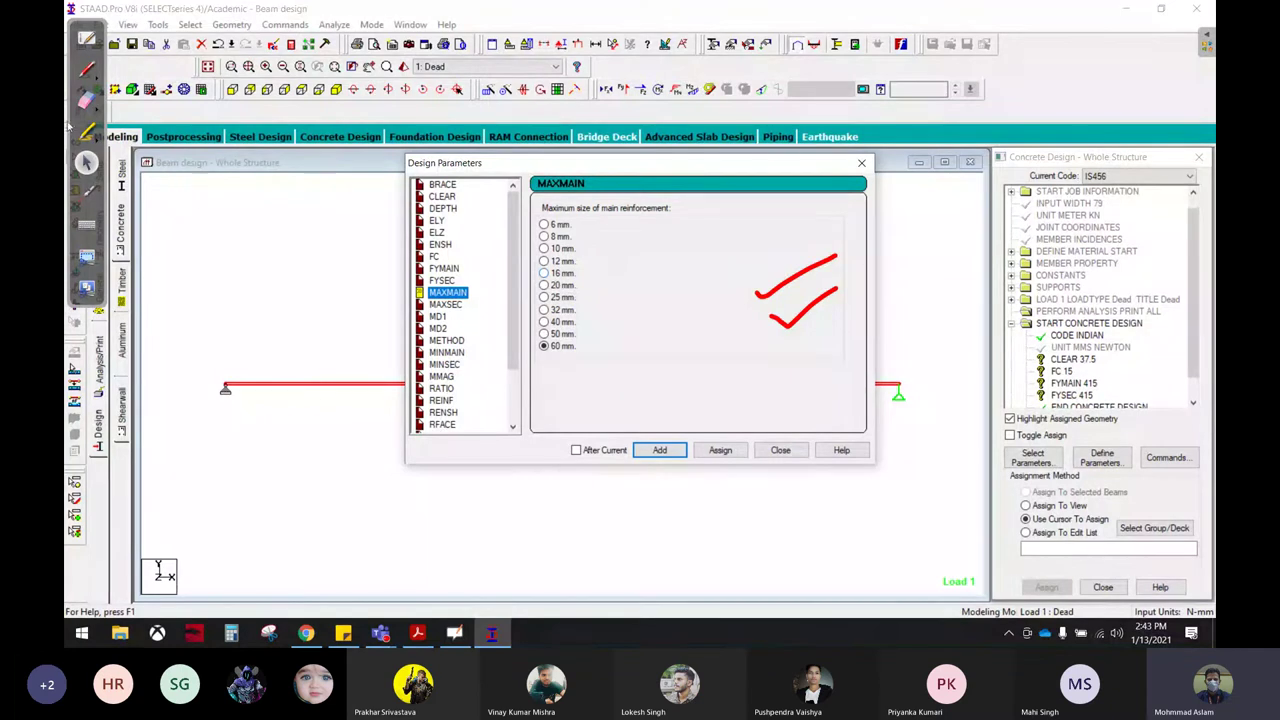
# Step: Sketch the beam's sagging shape and a 170 kN note in red, then erase them
pyautogui.click(86, 70)
pyautogui.moveTo(233, 408); pyautogui.dragTo(703, 401)
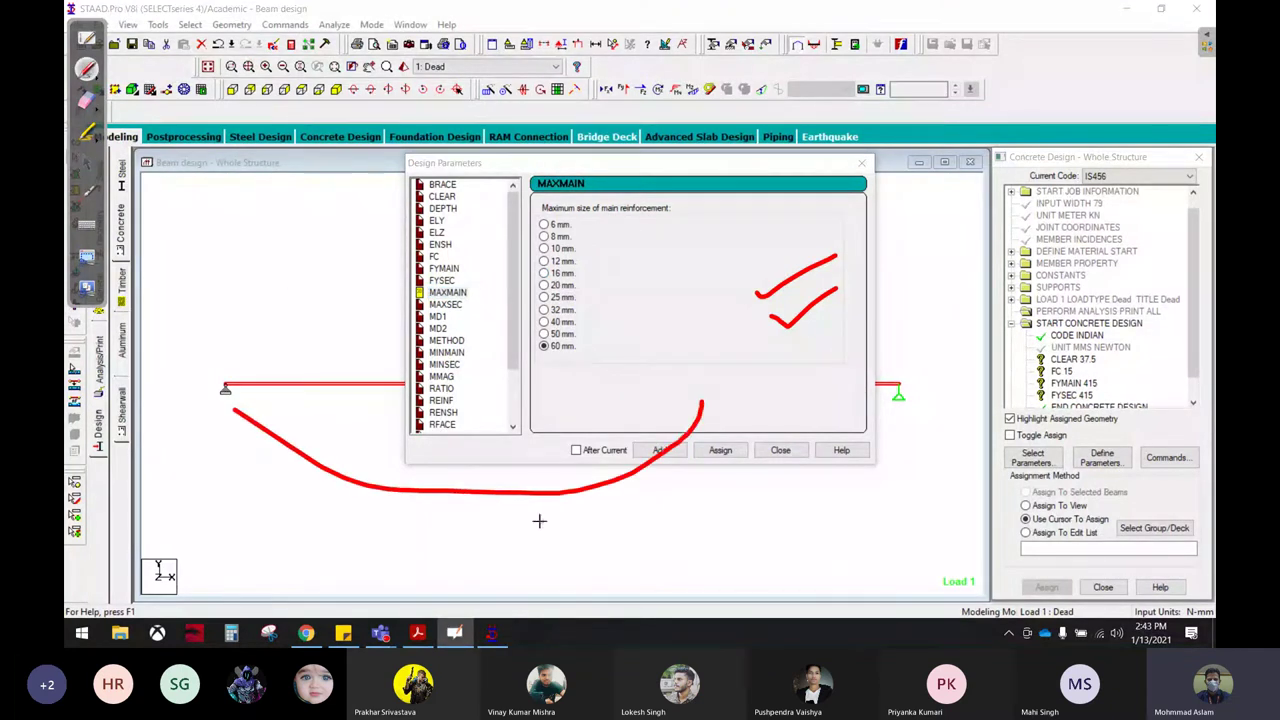
pyautogui.moveTo(508, 517)
pyautogui.mouseDown()
pyautogui.moveTo(521, 551)
pyautogui.moveTo(589, 565)
pyautogui.mouseUp()
pyautogui.moveTo(615, 522)
pyautogui.mouseDown()
pyautogui.moveTo(740, 545)
pyautogui.moveTo(790, 503)
pyautogui.mouseUp()
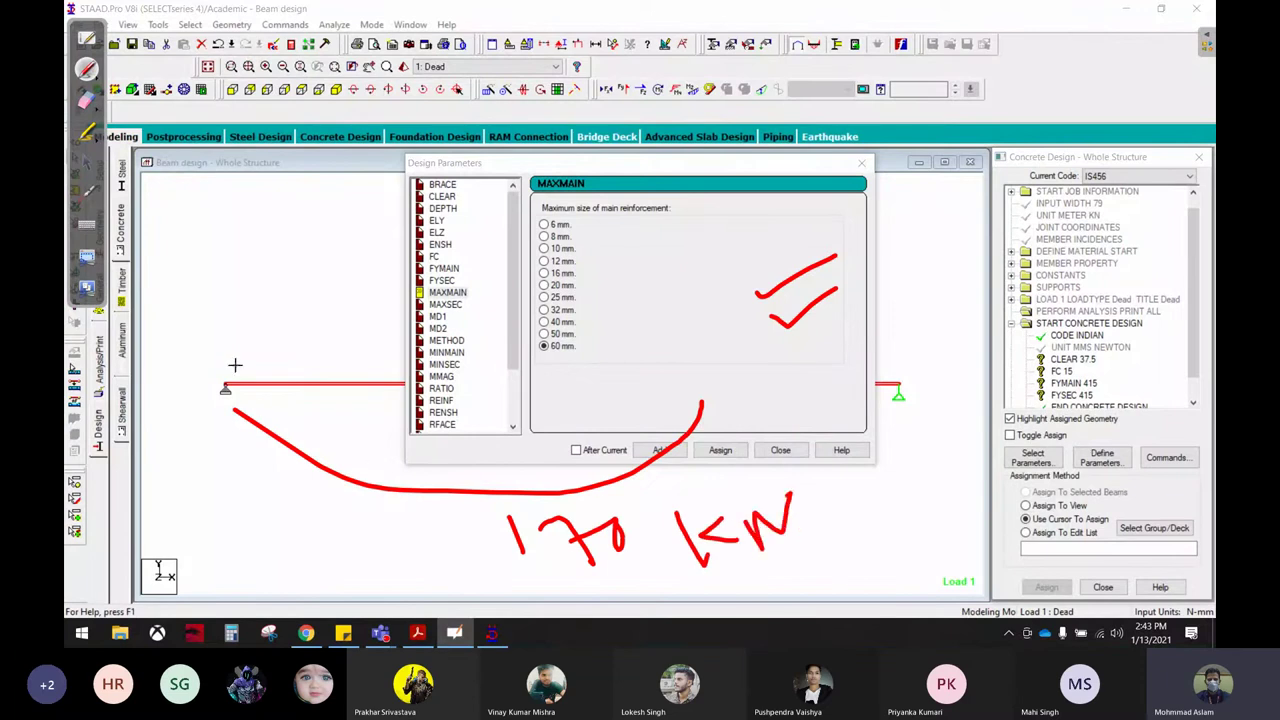
pyautogui.moveTo(235, 365); pyautogui.dragTo(840, 348)
pyautogui.click(87, 100)
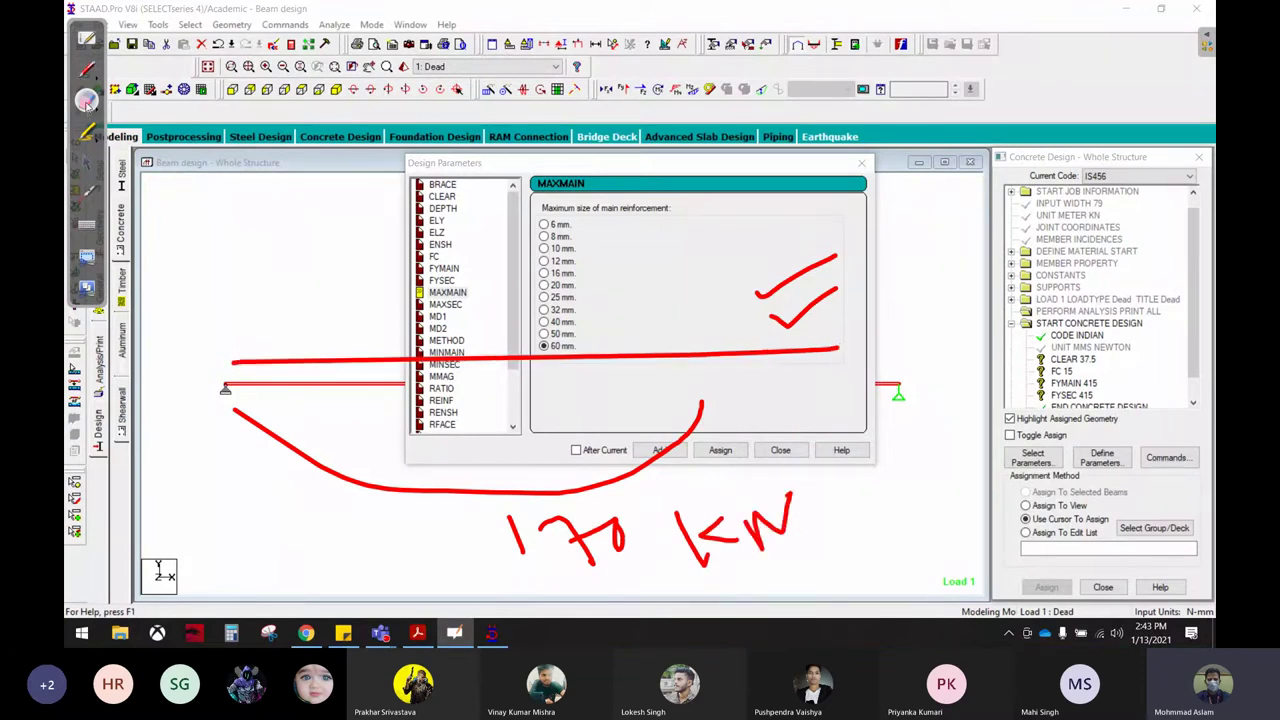
pyautogui.moveTo(719, 239)
pyautogui.mouseDown()
pyautogui.moveTo(728, 340)
pyautogui.moveTo(449, 503)
pyautogui.moveTo(789, 530)
pyautogui.moveTo(646, 403)
pyautogui.moveTo(331, 334)
pyautogui.moveTo(260, 503)
pyautogui.mouseUp()
# Step: Add MAXMAIN 20 mm and MAXSEC 10 mm bar-size limits to the design input
pyautogui.click(87, 162)
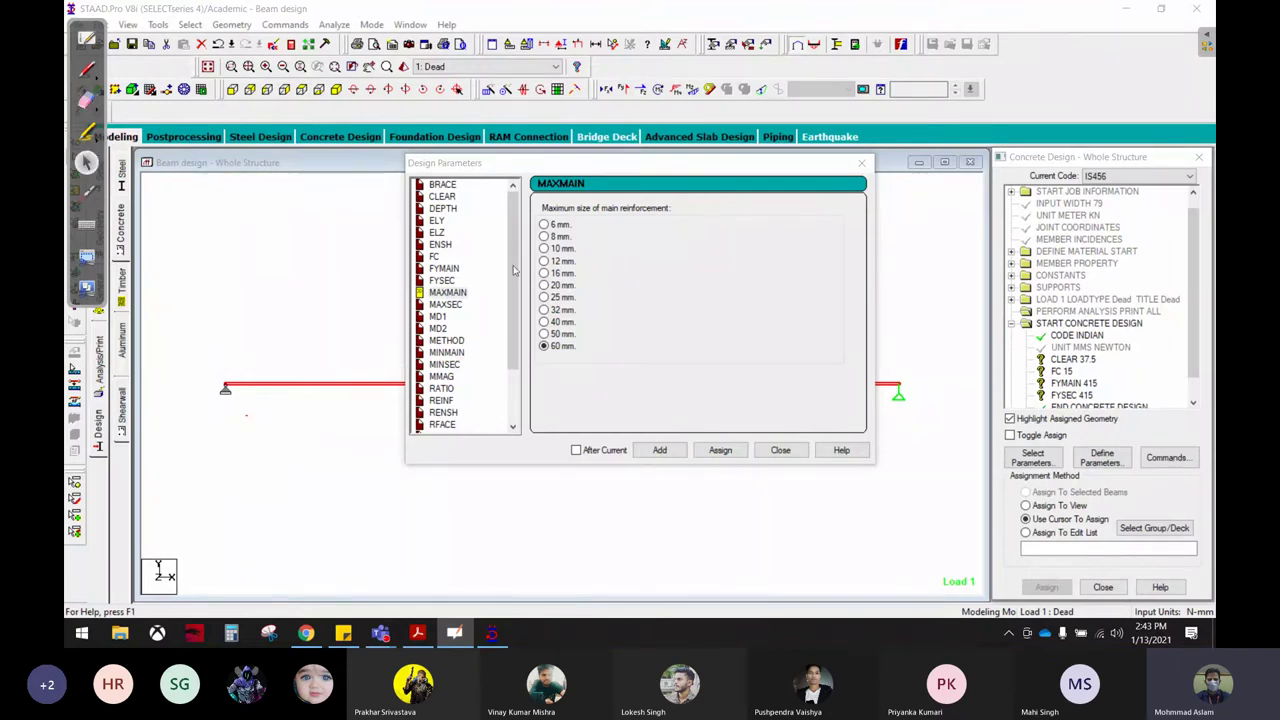
pyautogui.click(543, 285)
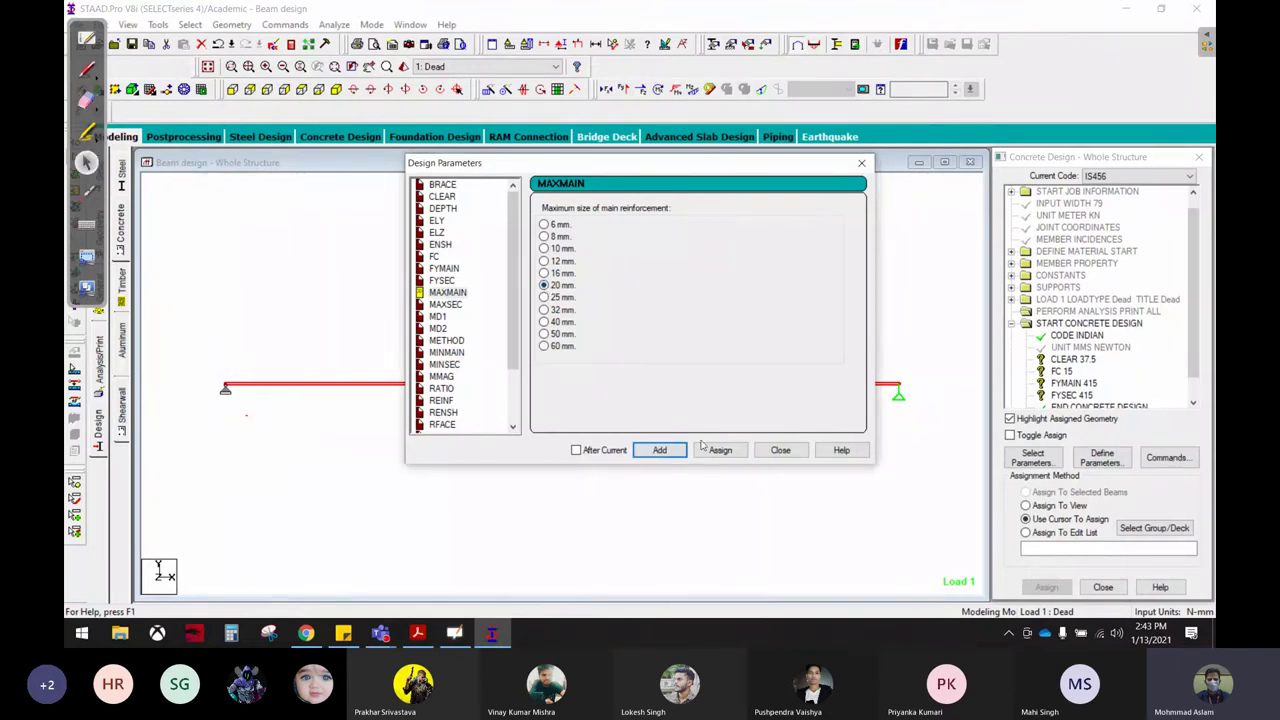
pyautogui.click(660, 450)
pyautogui.click(440, 305)
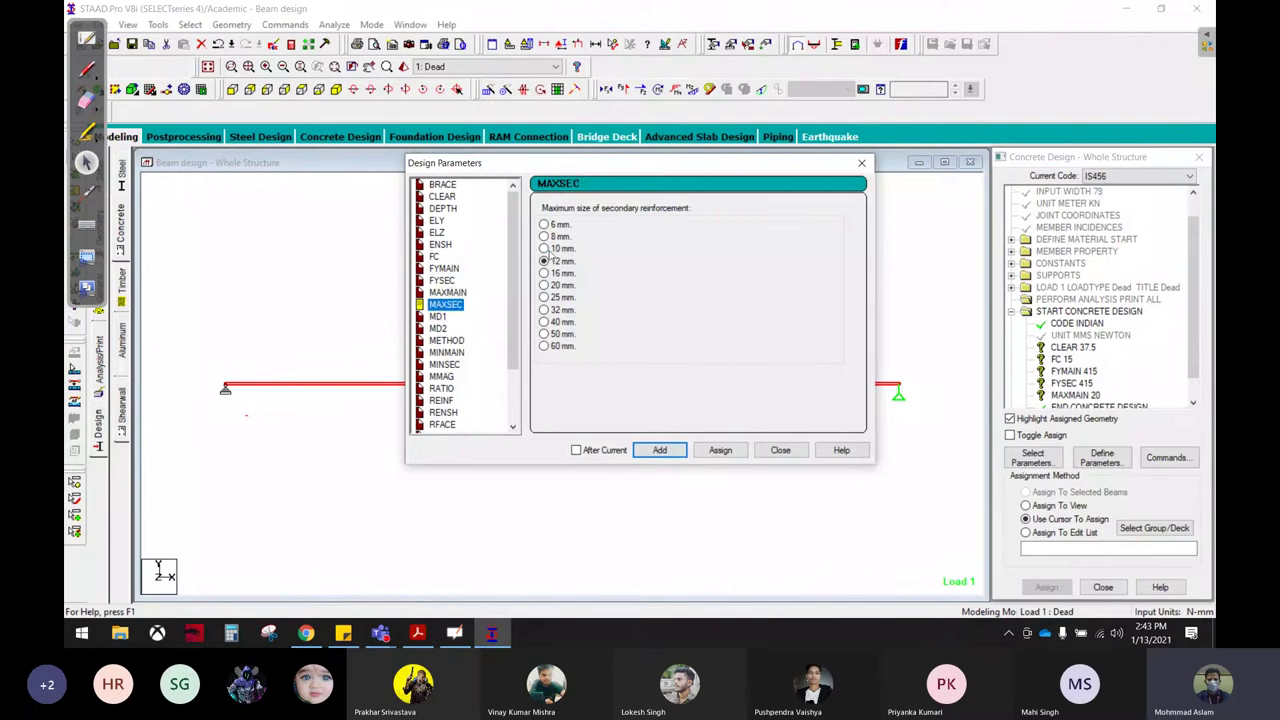
pyautogui.click(544, 249)
pyautogui.click(660, 450)
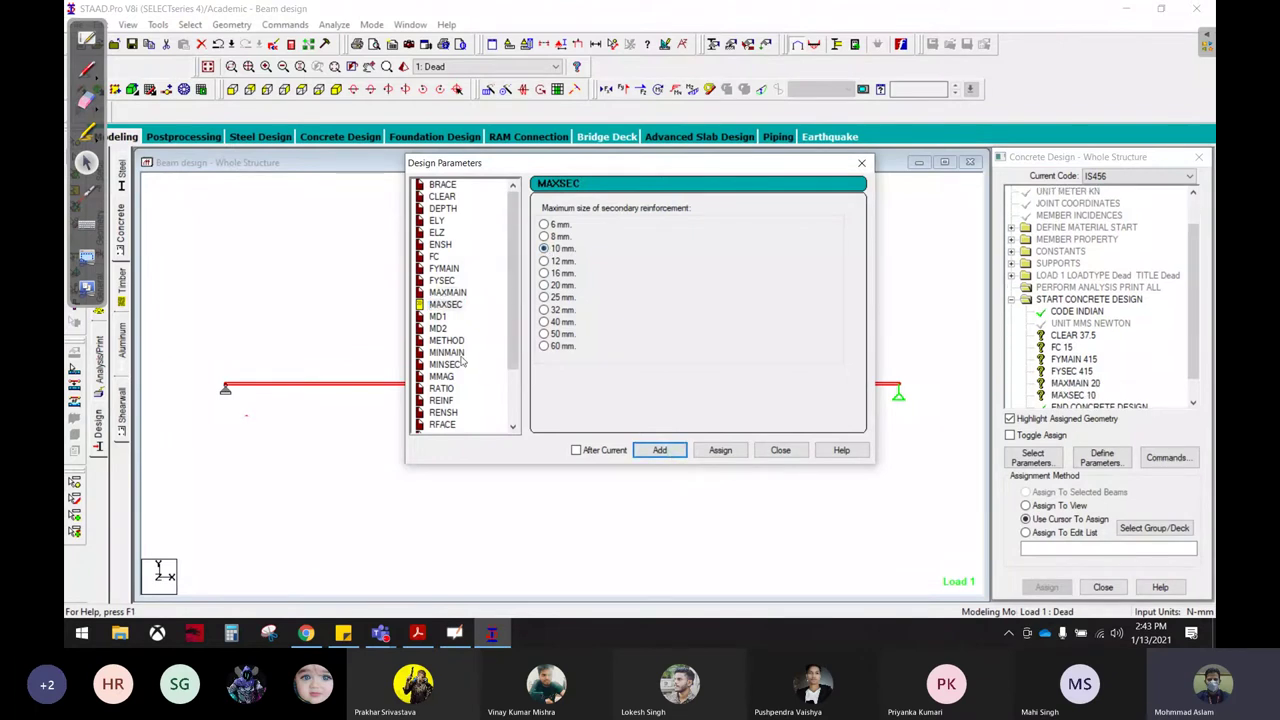
# Step: Add MINMAIN 12 mm and MINSEC 8 mm limits, view RATIO, and close Design Parameters
pyautogui.click(458, 353)
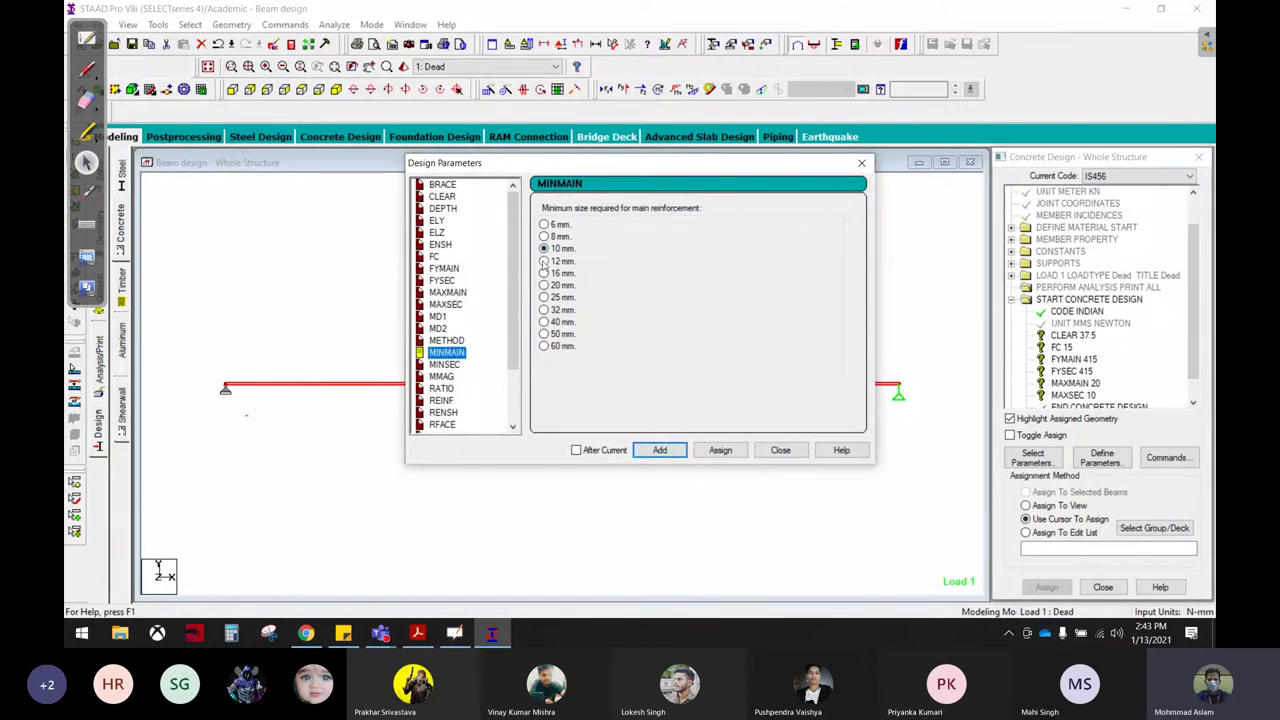
pyautogui.click(544, 261)
pyautogui.click(660, 450)
pyautogui.click(444, 364)
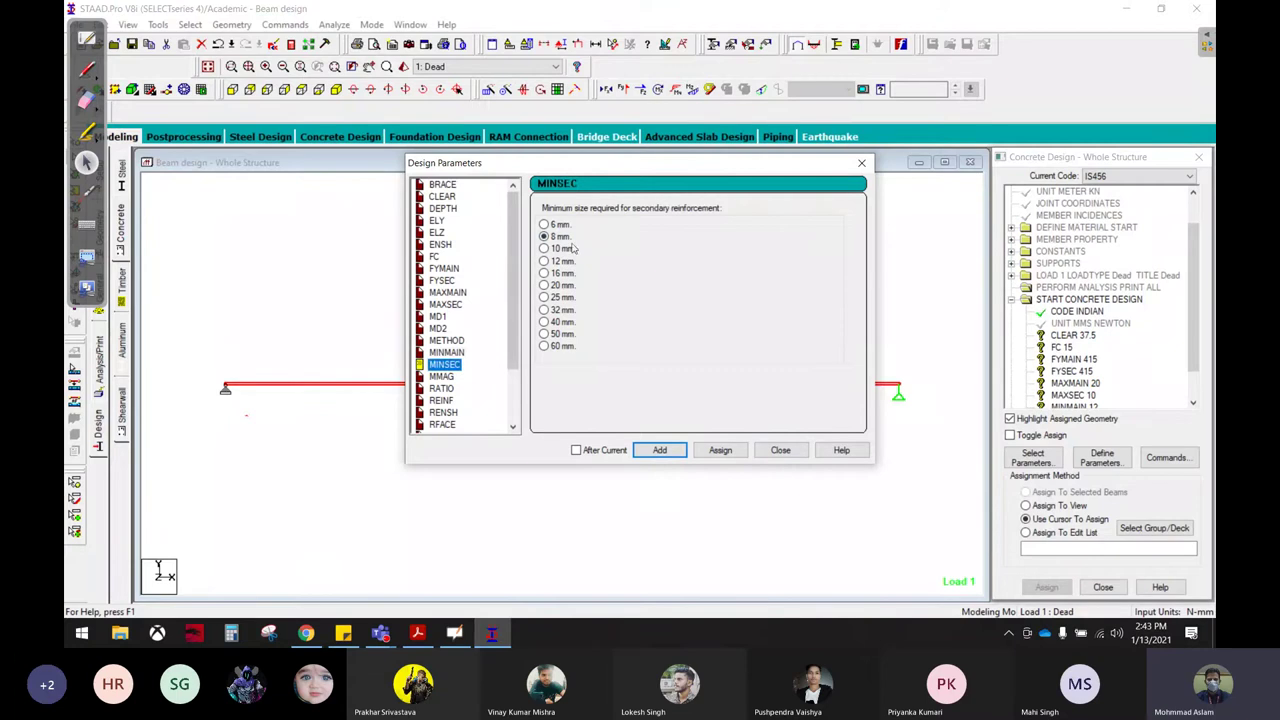
pyautogui.click(660, 450)
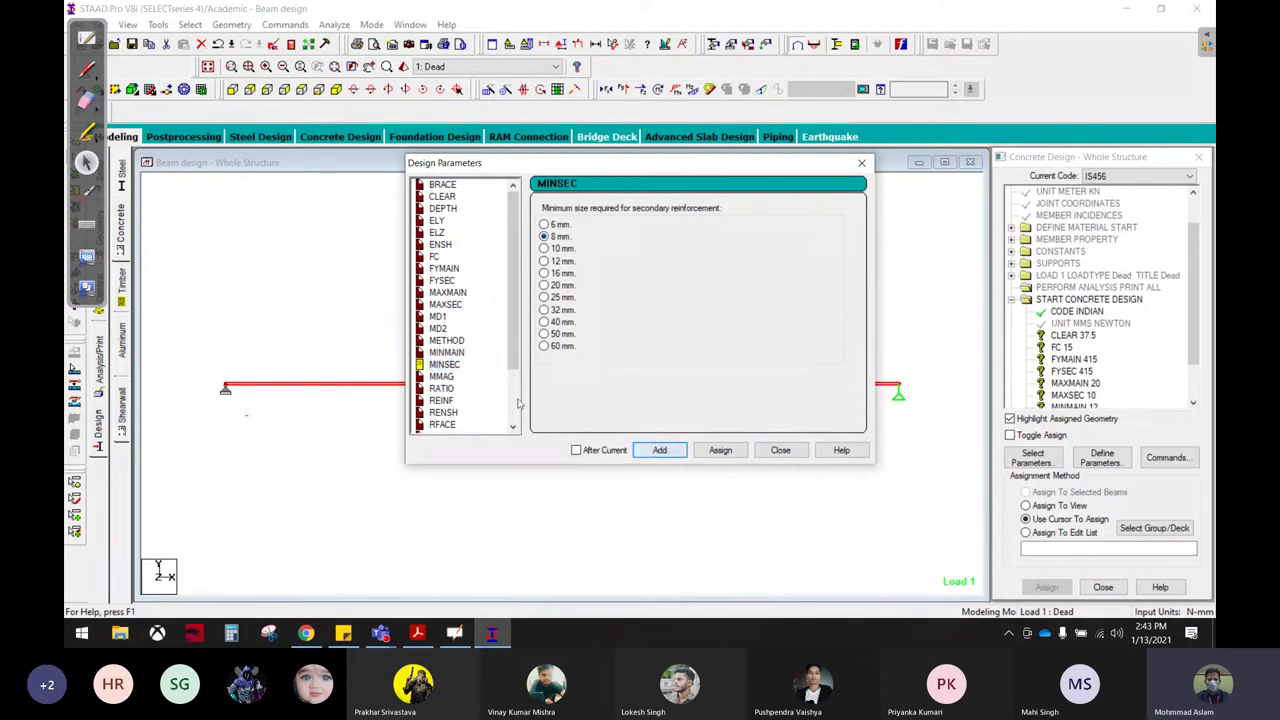
pyautogui.click(441, 388)
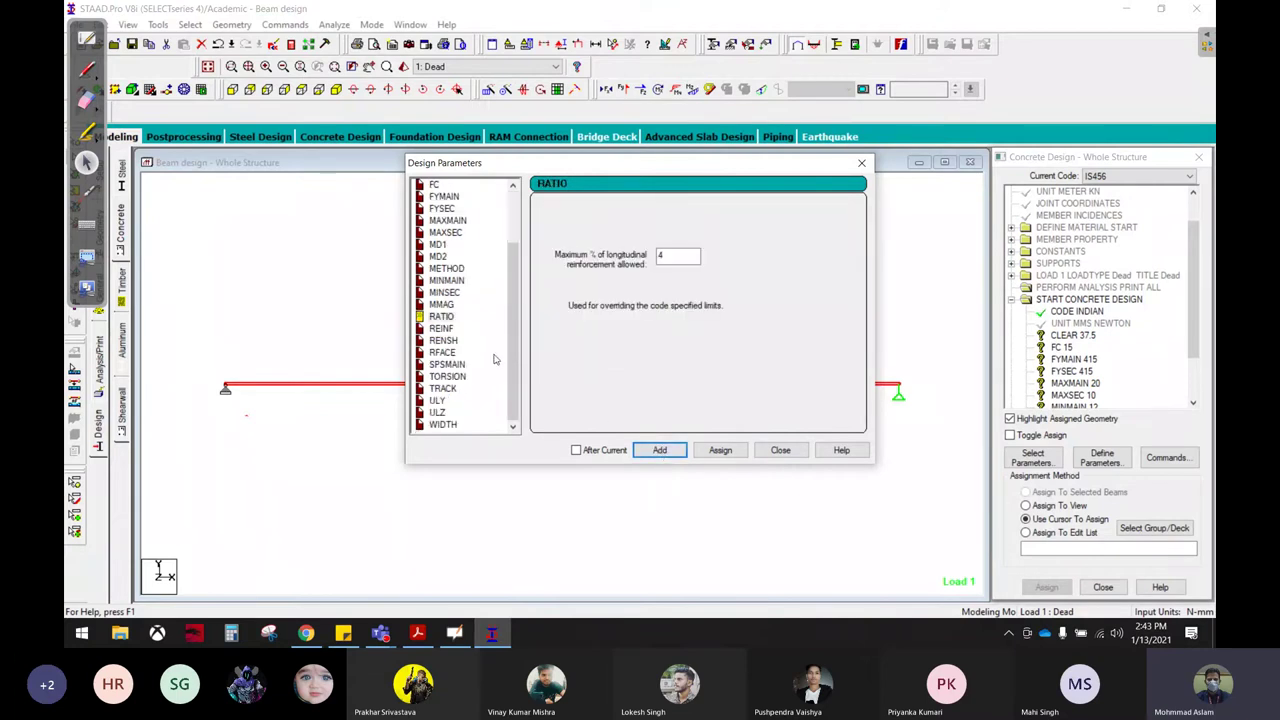
pyautogui.scroll(-2, 490, 360)
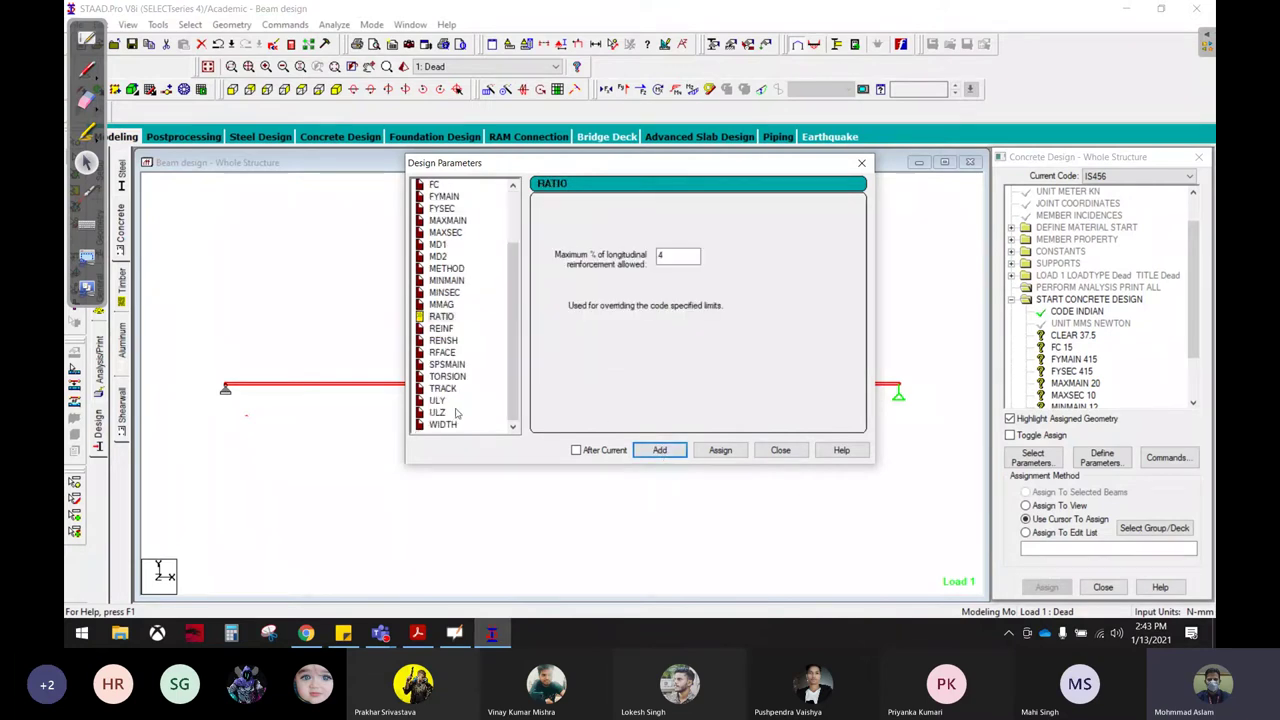
pyautogui.click(776, 450)
# Step: Add the concrete TAKE OFF command to the design commands
pyautogui.click(1166, 457)
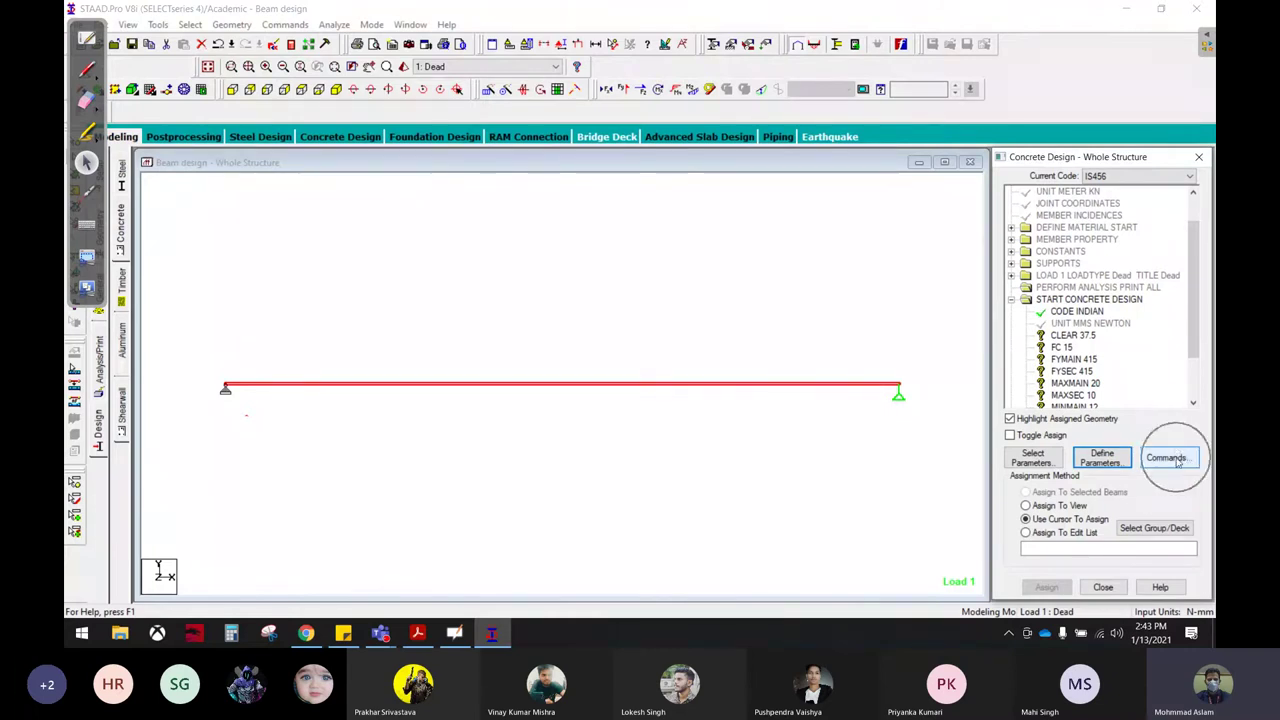
pyautogui.click(820, 266)
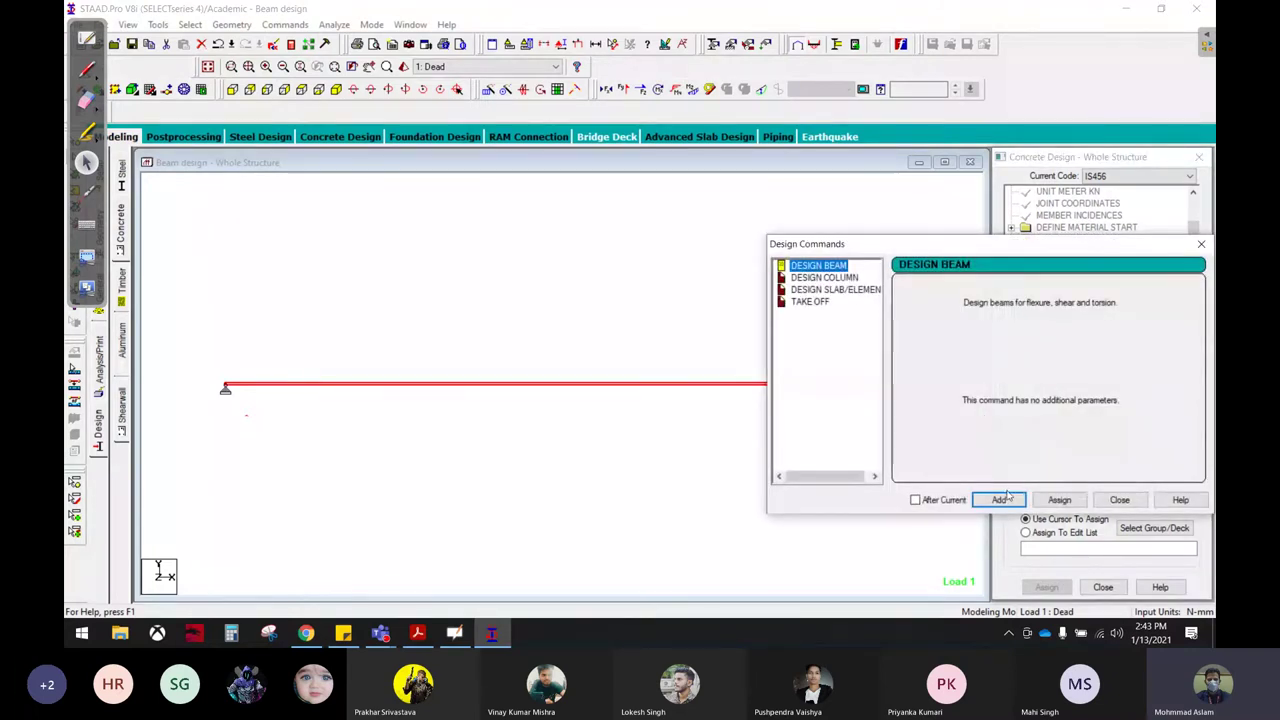
pyautogui.click(999, 500)
pyautogui.click(812, 302)
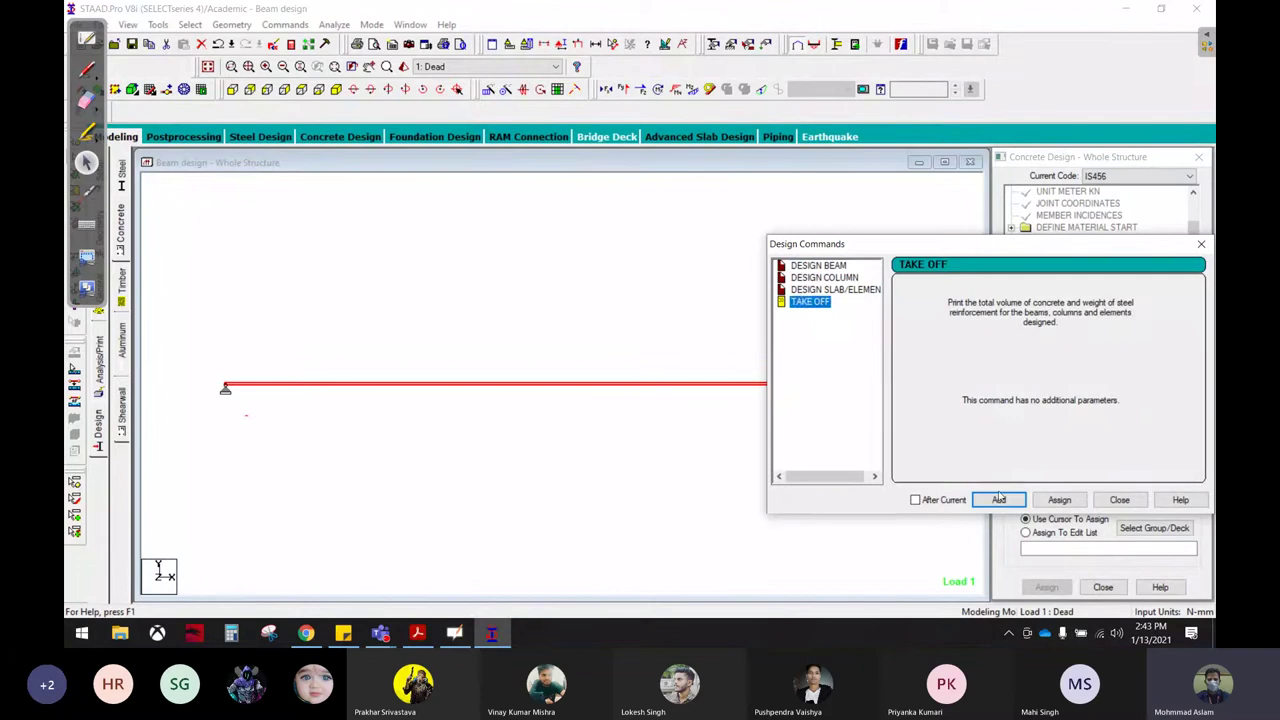
pyautogui.moveTo(850, 244); pyautogui.dragTo(569, 258)
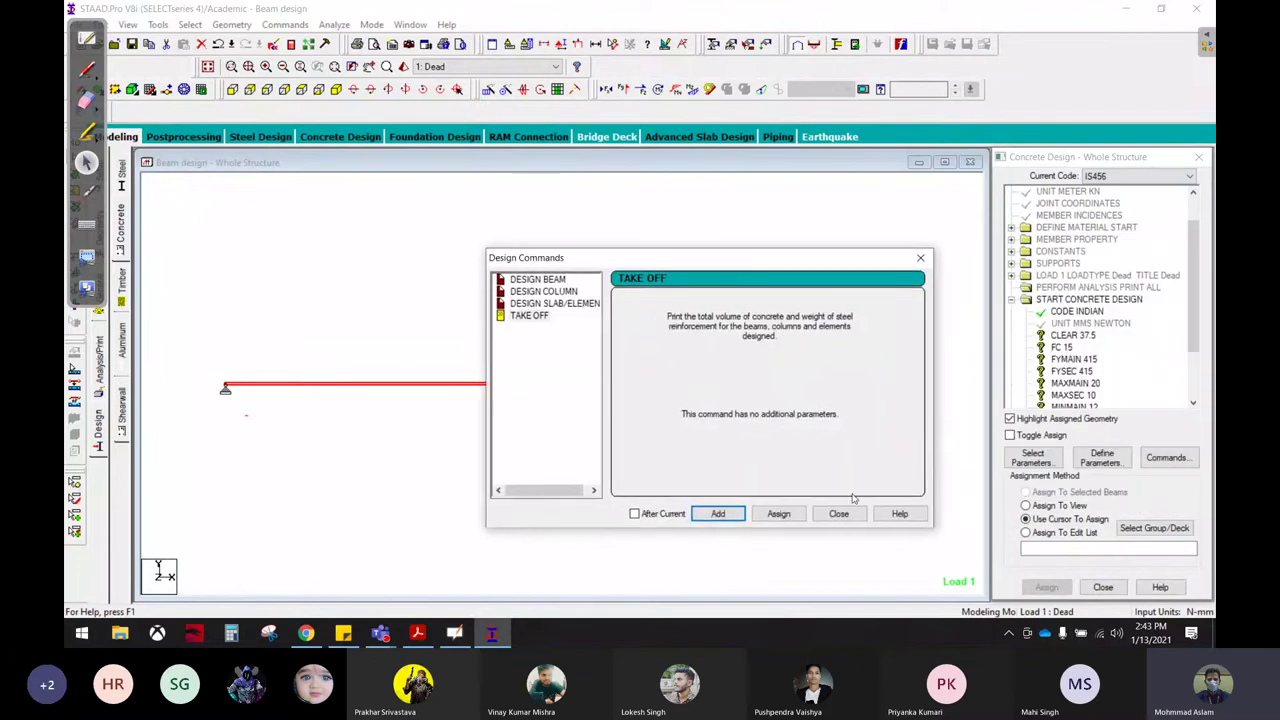
pyautogui.click(840, 513)
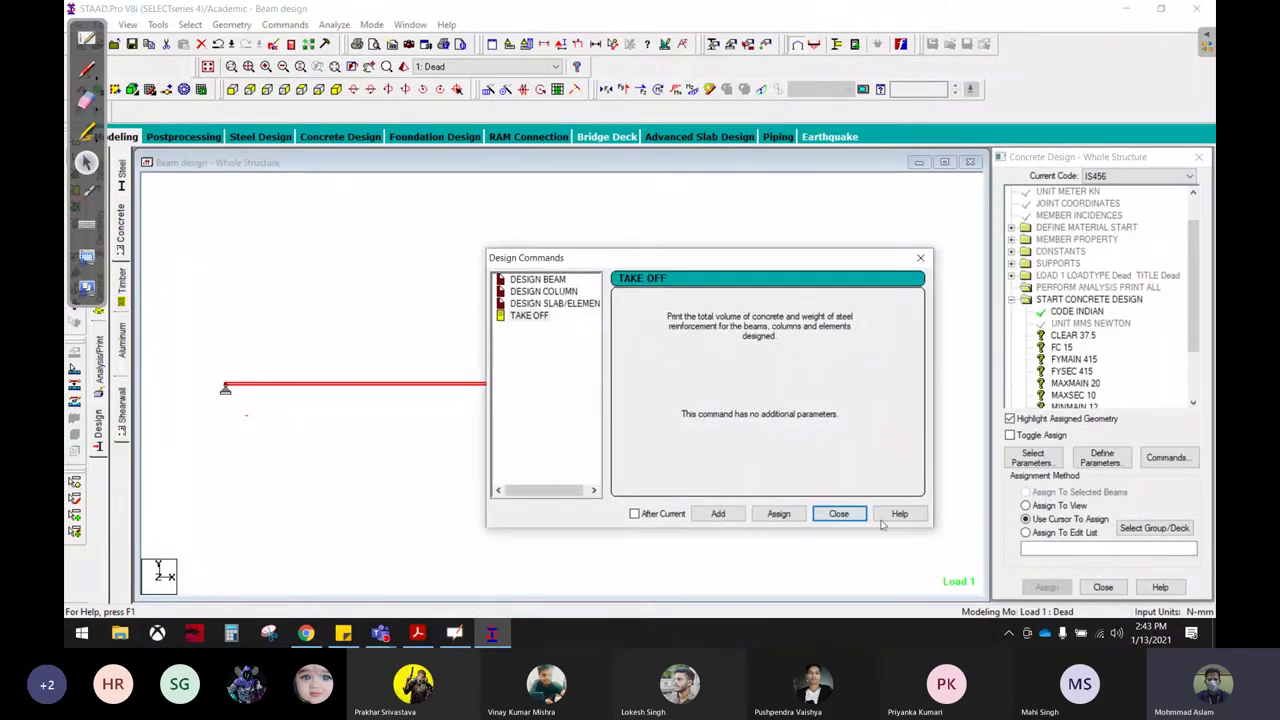
pyautogui.moveTo(1190, 304); pyautogui.dragTo(1191, 350)
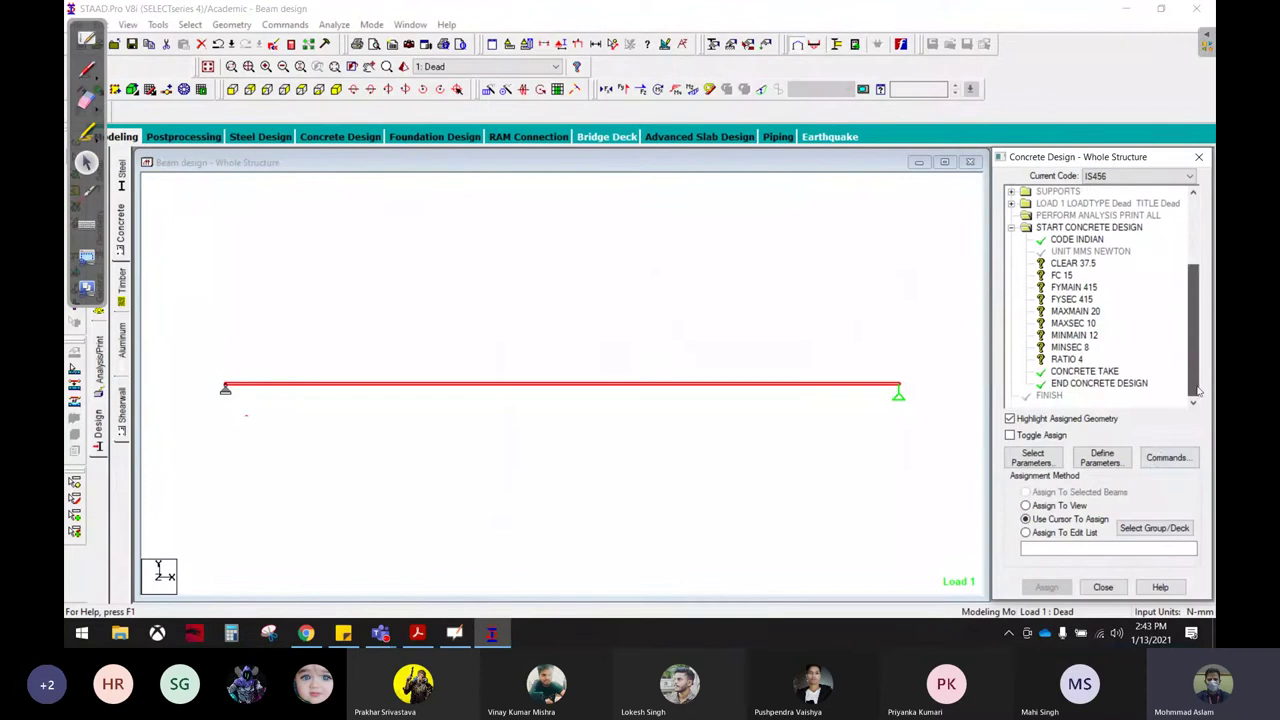
# Step: Add the DESIGN BEAM command to the concrete design input
pyautogui.click(1165, 460)
pyautogui.click(830, 267)
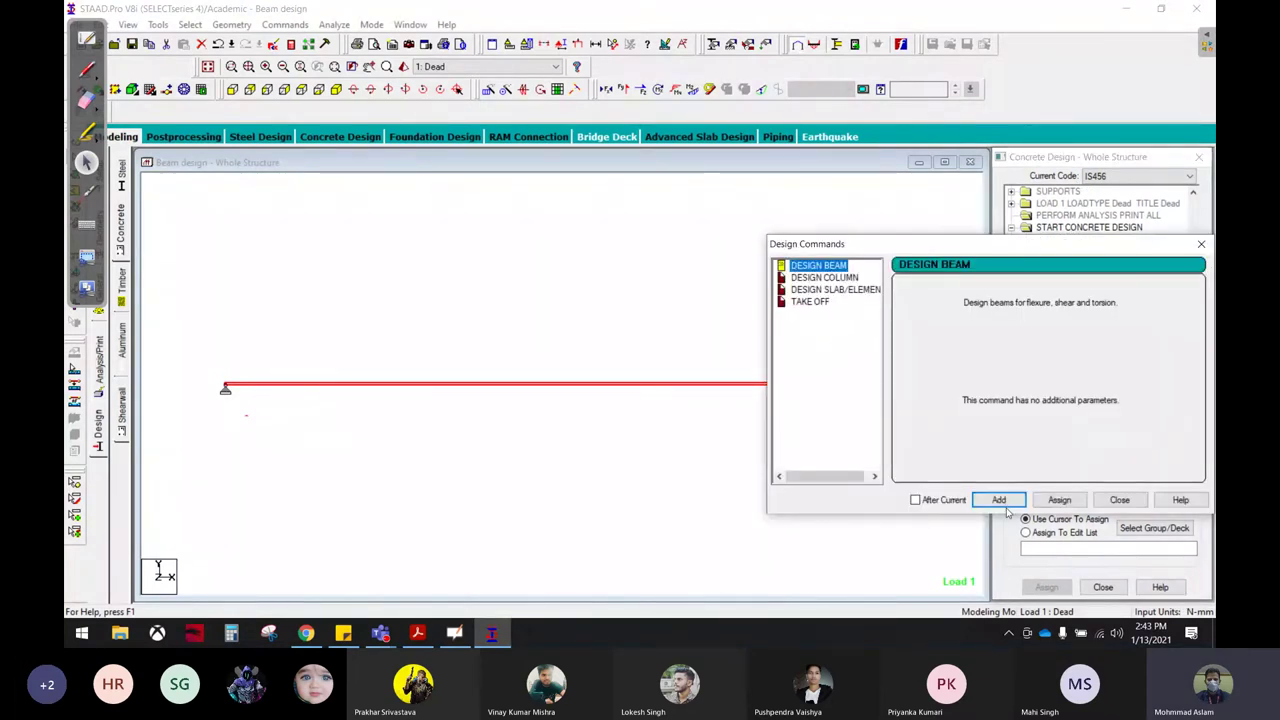
pyautogui.click(999, 500)
pyautogui.click(1119, 500)
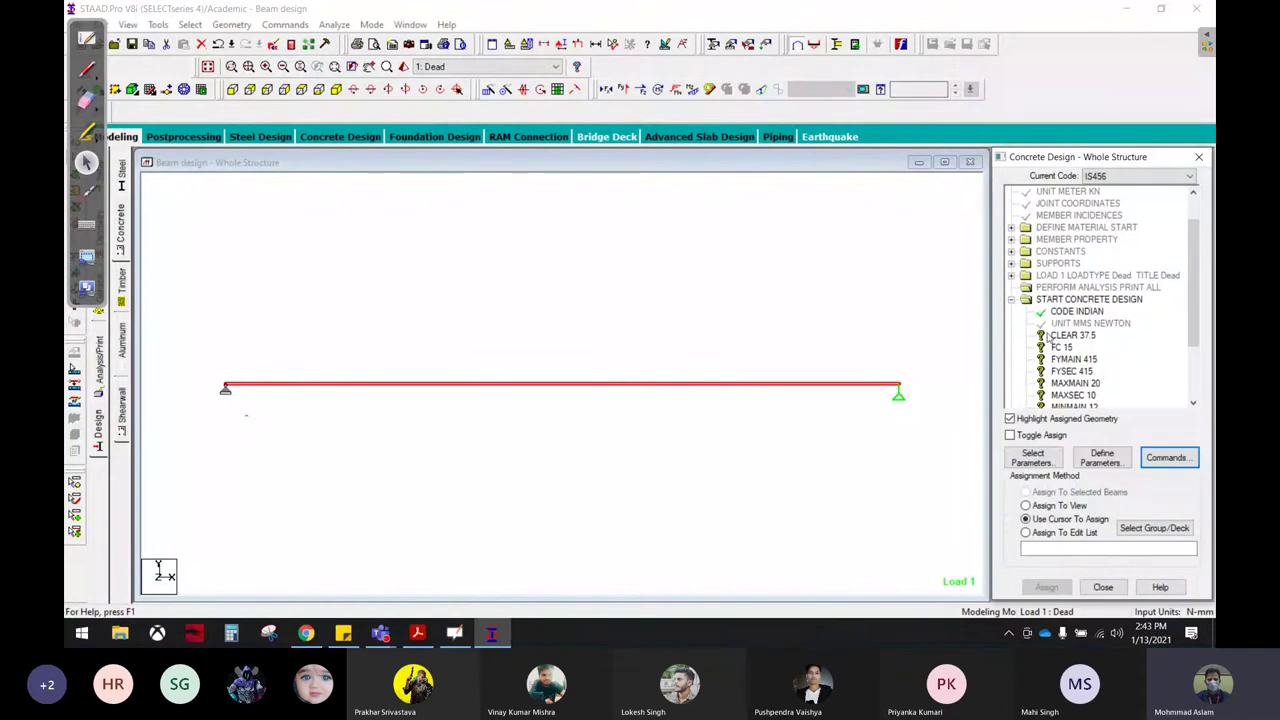
# Step: Assign CLEAR 37.5 to every member in view
pyautogui.click(1068, 336)
pyautogui.click(1025, 505)
pyautogui.click(1046, 587)
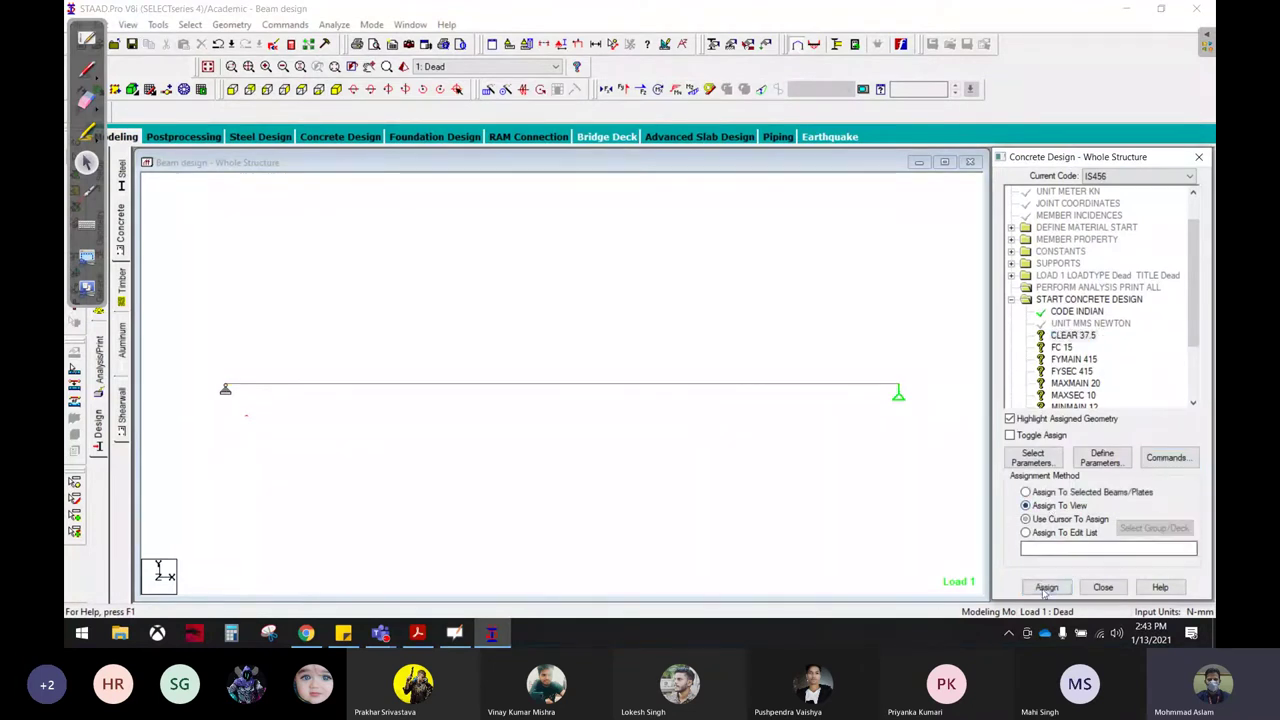
pyautogui.click(1110, 413)
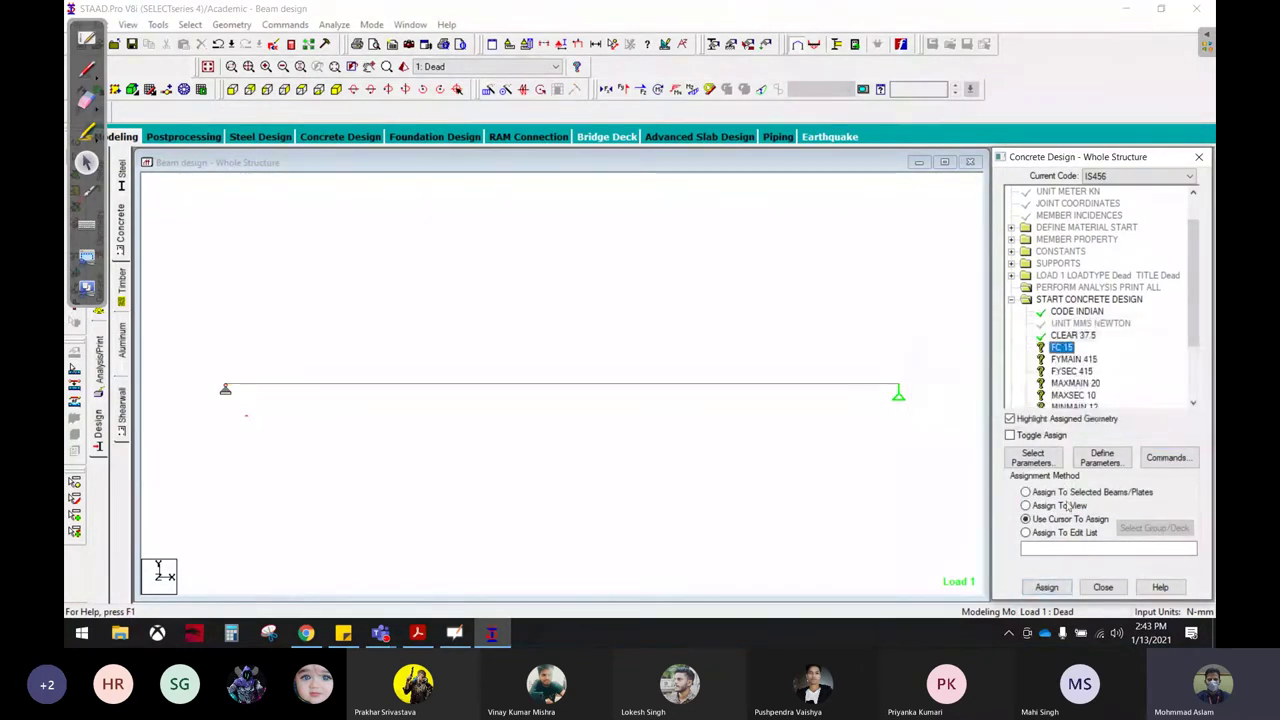
# Step: Assign FC 15, FYMAIN 415 and FYSEC 415 to the beam
pyautogui.click(1058, 586)
pyautogui.click(1106, 412)
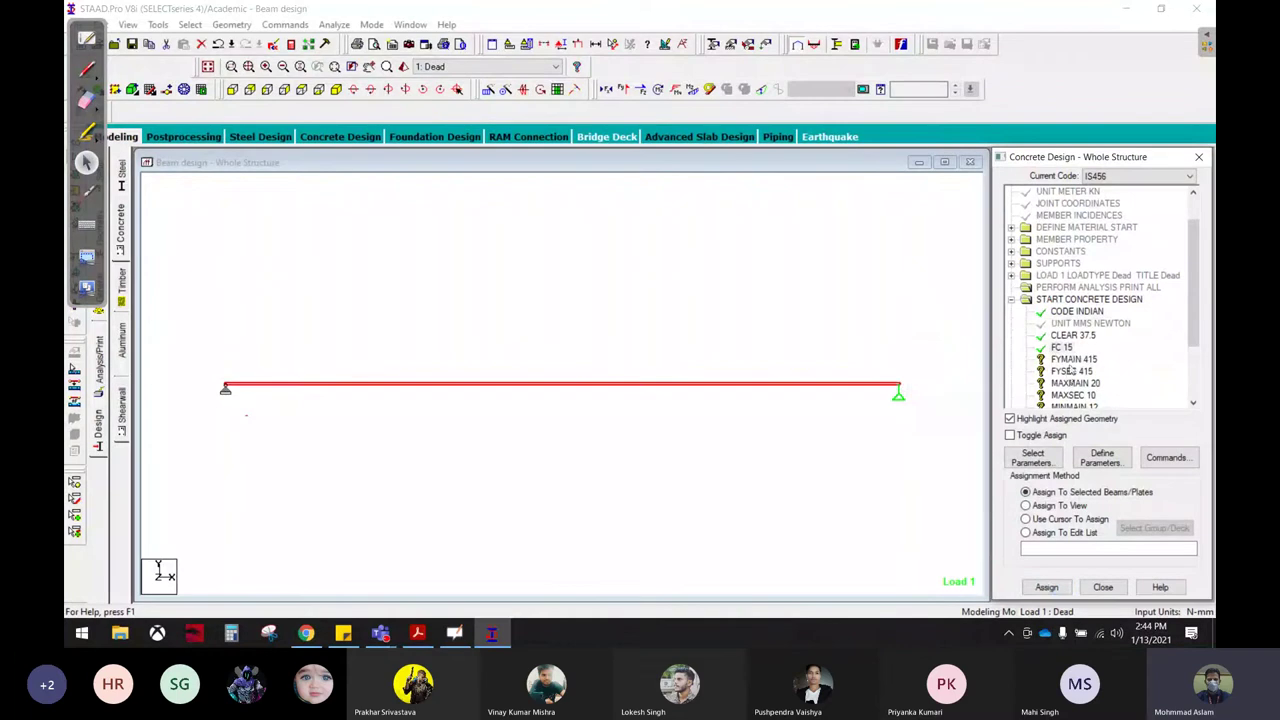
pyautogui.click(1074, 359)
pyautogui.click(1074, 507)
pyautogui.click(1046, 587)
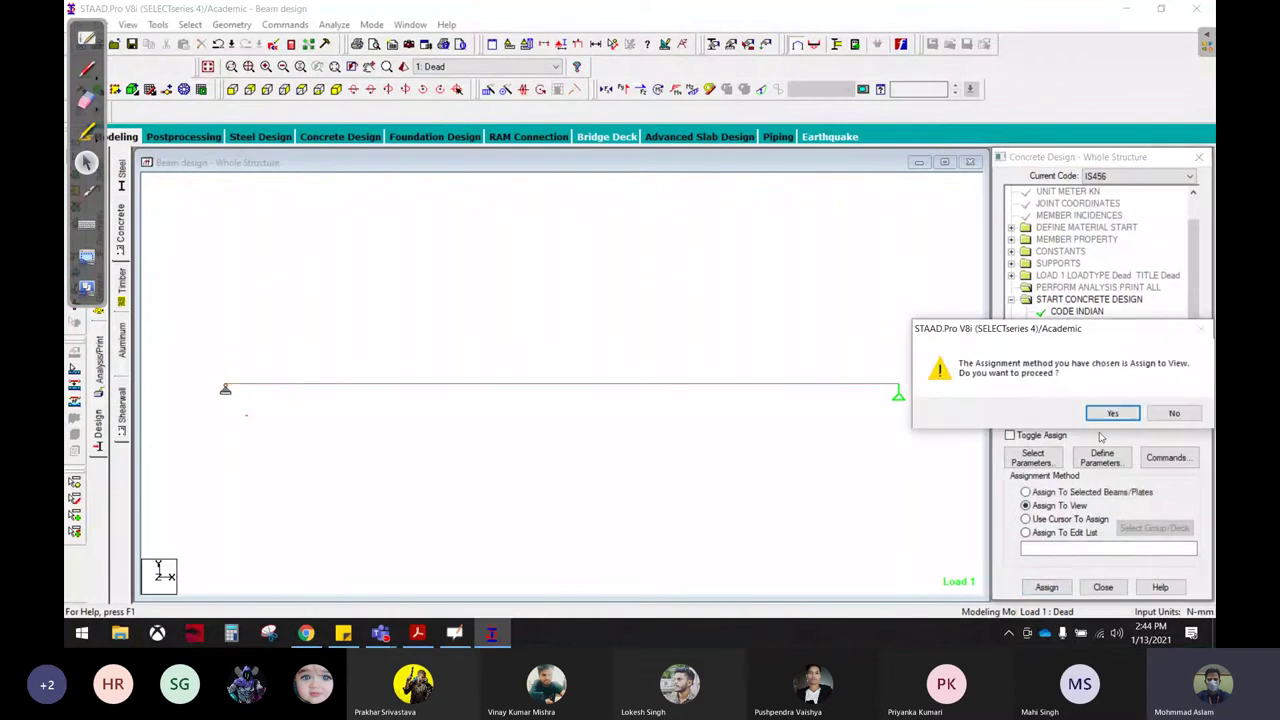
pyautogui.click(1112, 414)
pyautogui.click(1072, 371)
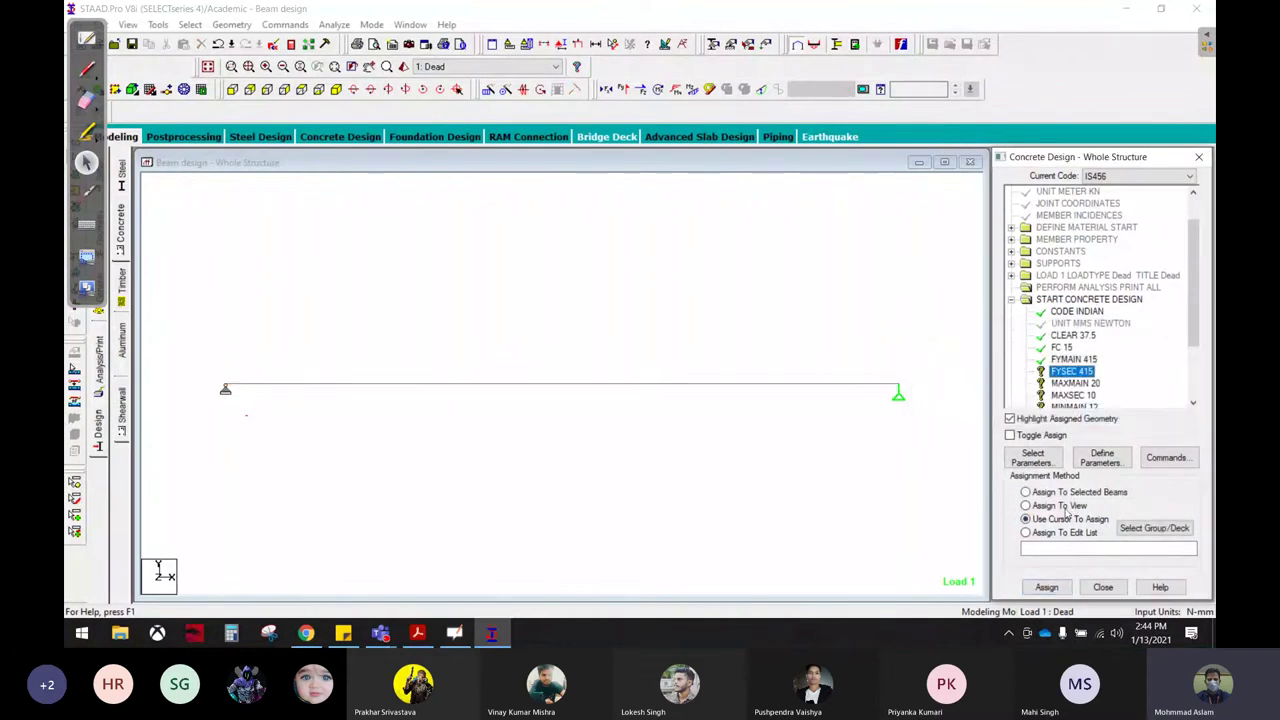
pyautogui.click(1070, 506)
pyautogui.click(1047, 587)
pyautogui.click(1104, 409)
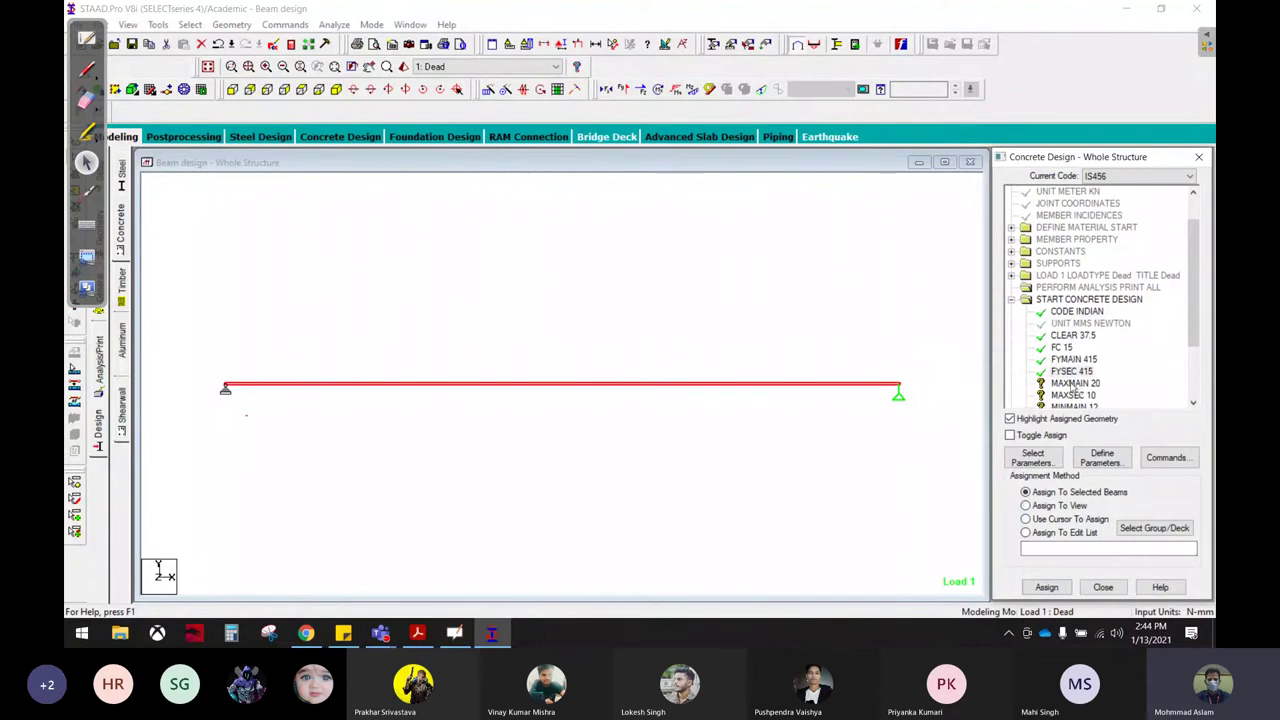
# Step: Assign MAXMAIN 20 and MAXSEC 10 to the beam
pyautogui.click(1075, 383)
pyautogui.click(1026, 505)
pyautogui.click(1046, 587)
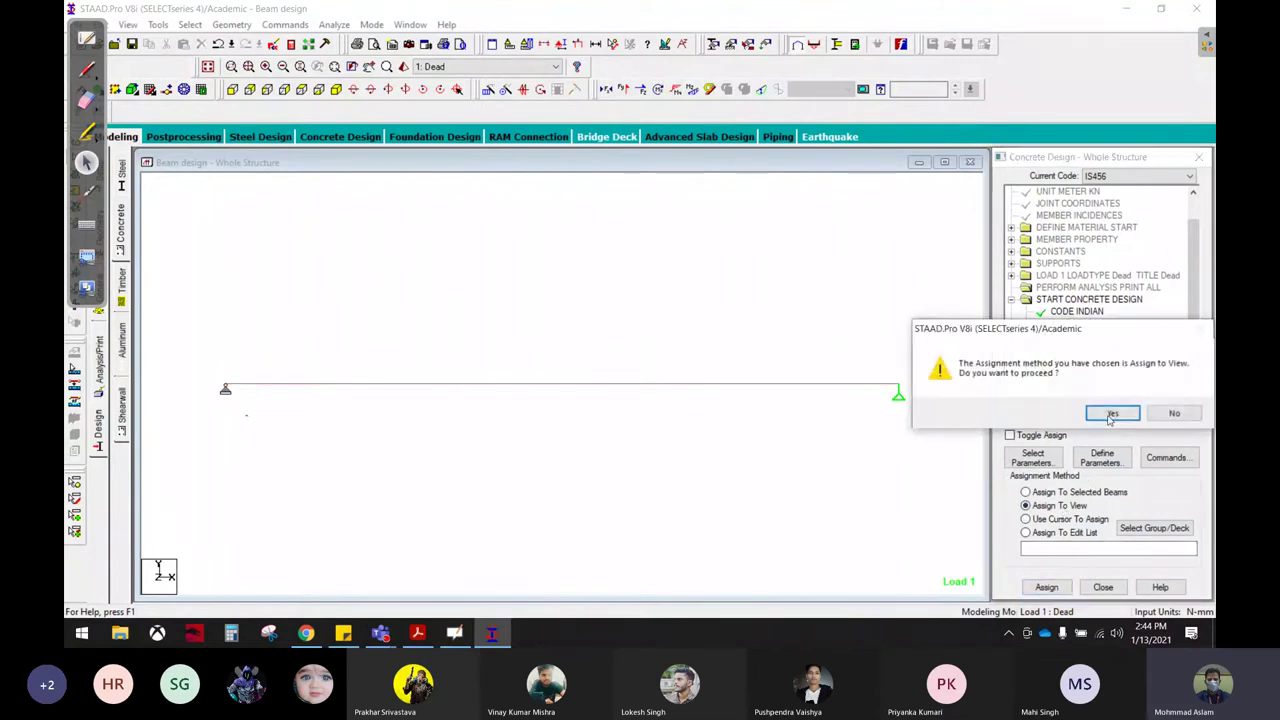
pyautogui.click(1106, 411)
pyautogui.scroll(-1, 1160, 333)
pyautogui.click(1073, 335)
pyautogui.click(1026, 505)
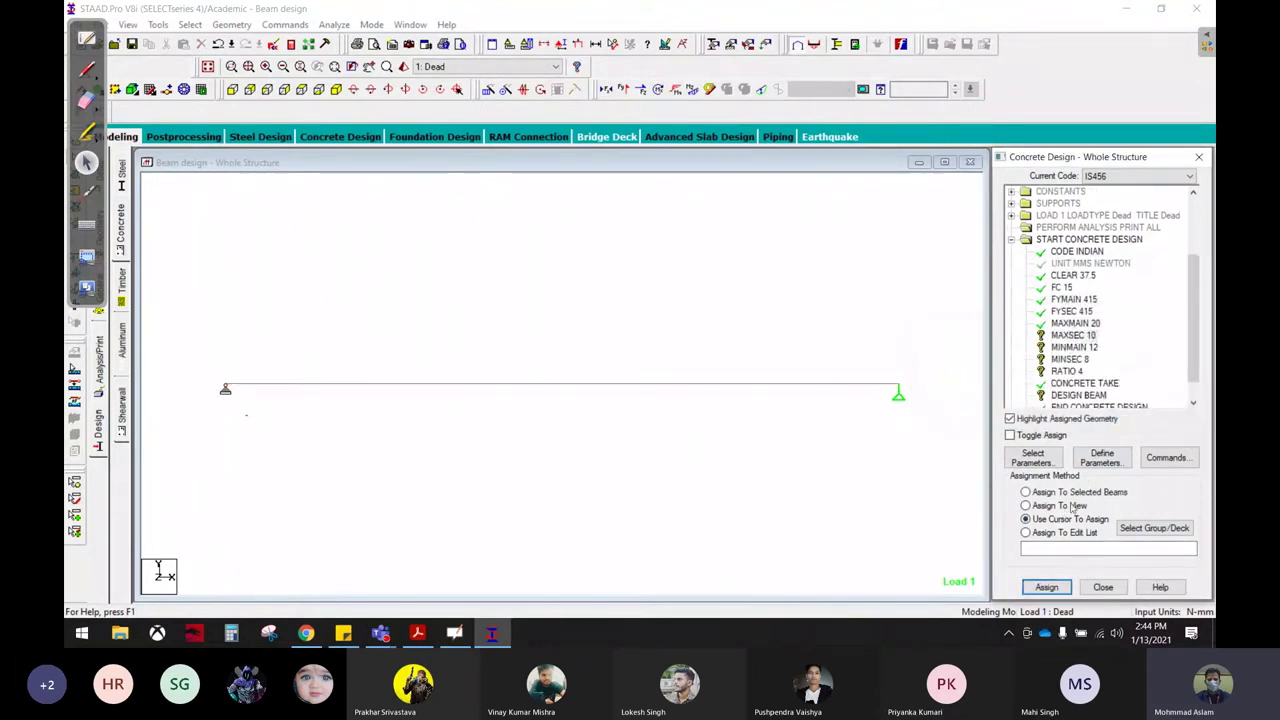
pyautogui.click(1047, 588)
pyautogui.click(1106, 409)
# Step: Assign MINMAIN 12, MINSEC 8 and RATIO 4 to the beam
pyautogui.click(1082, 383)
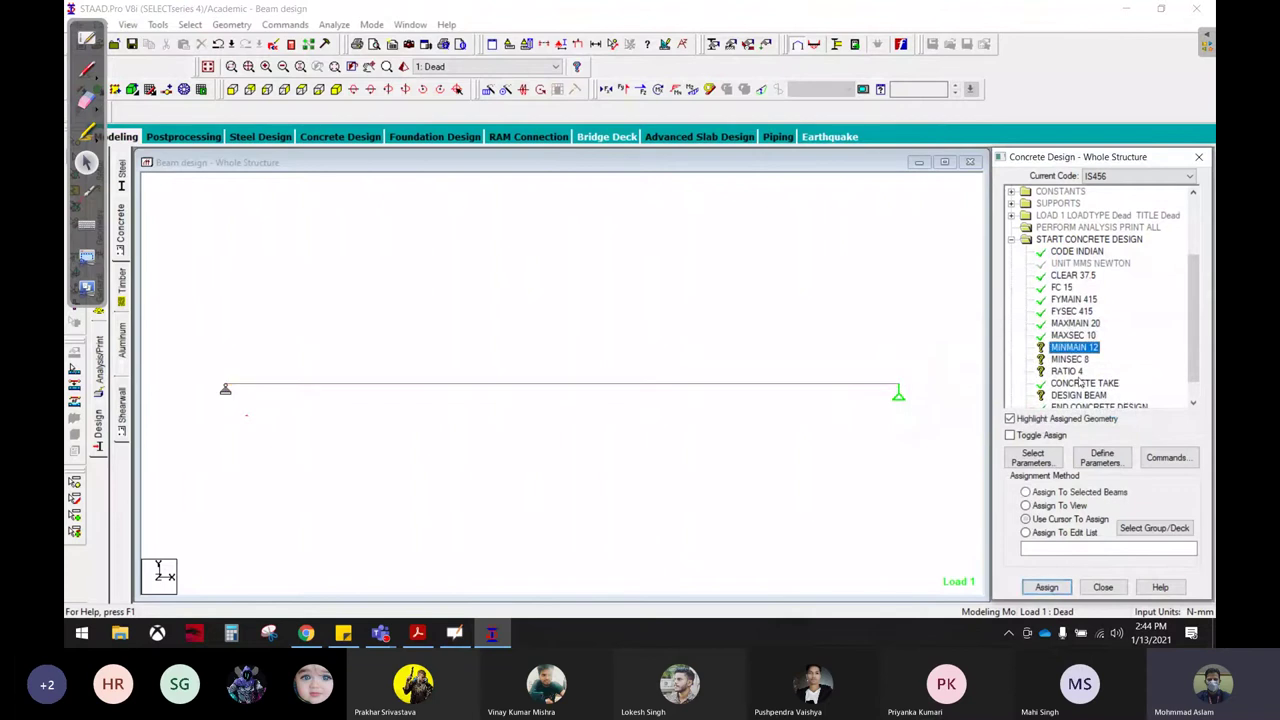
pyautogui.click(1062, 507)
pyautogui.click(1046, 587)
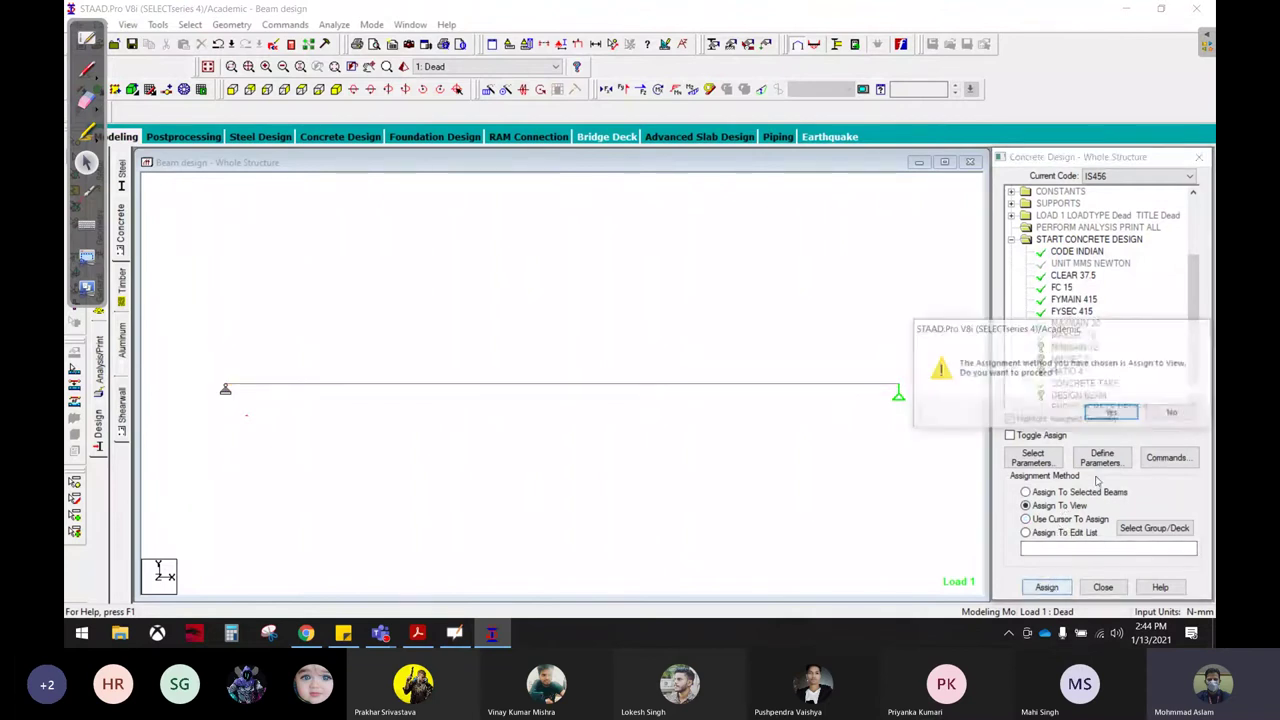
pyautogui.click(1113, 413)
pyautogui.click(1070, 359)
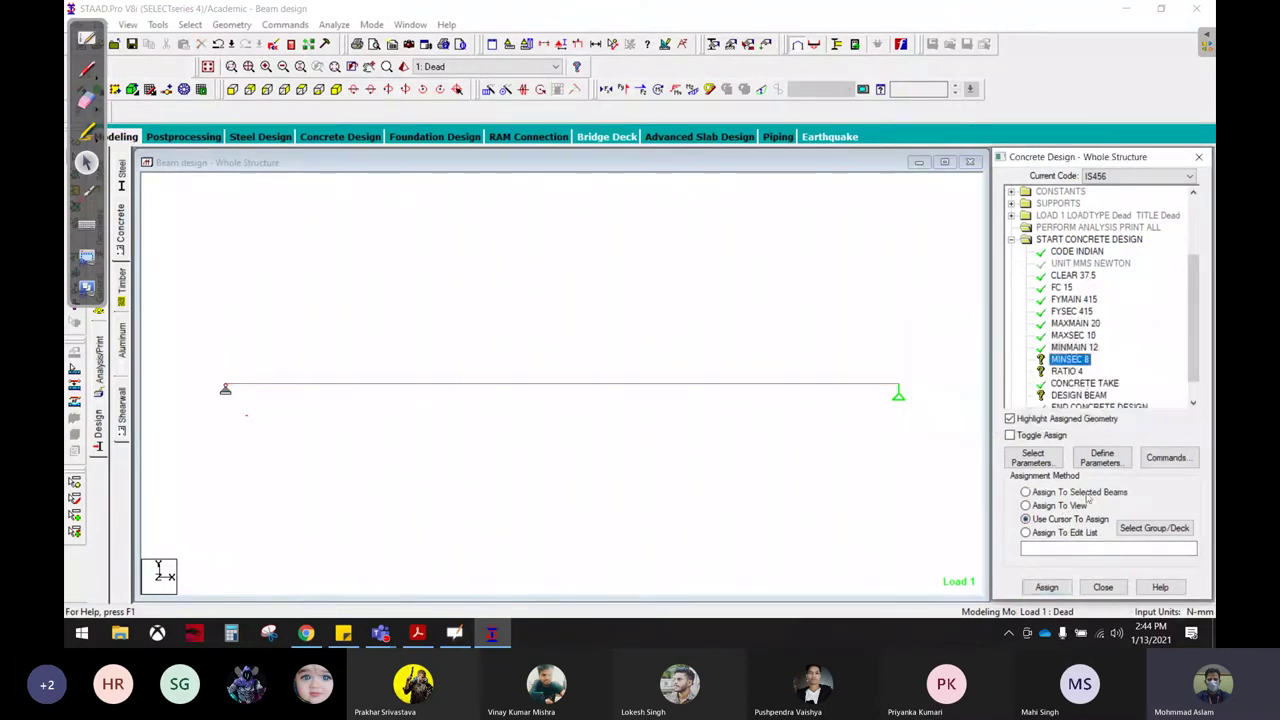
pyautogui.click(1062, 507)
pyautogui.click(1046, 587)
pyautogui.click(1110, 411)
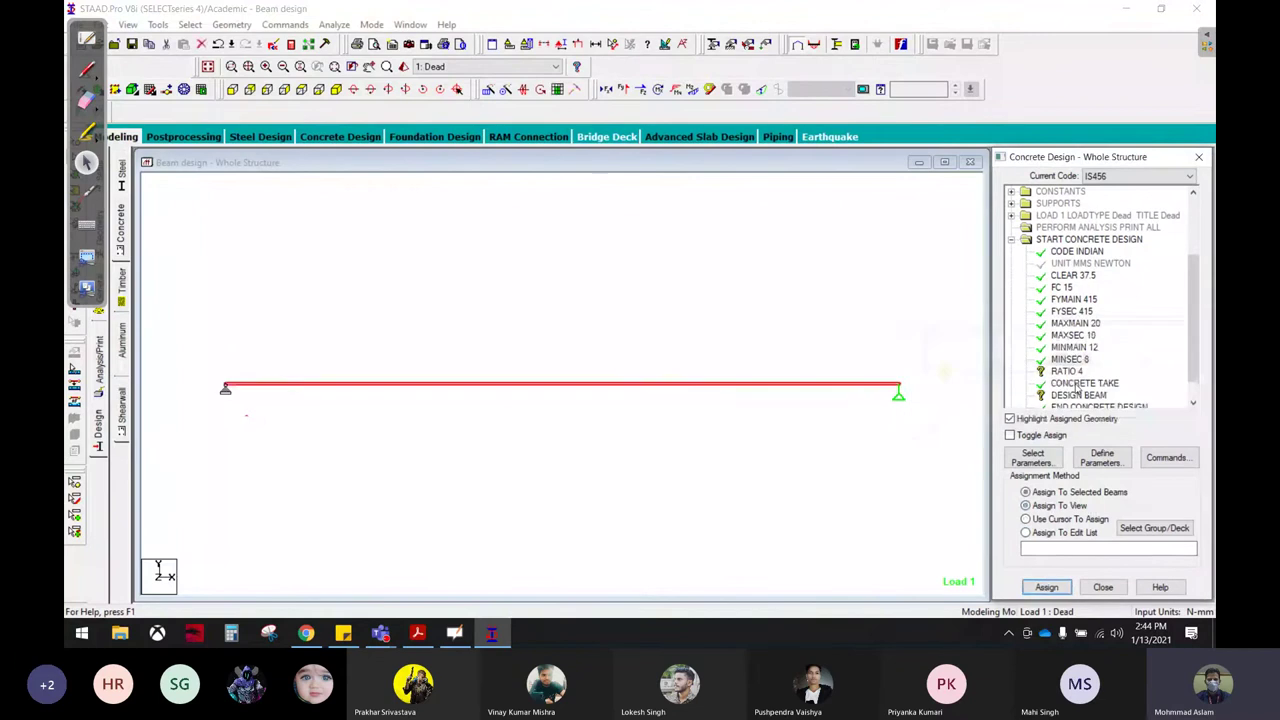
pyautogui.click(1072, 371)
pyautogui.click(1062, 507)
pyautogui.click(1046, 587)
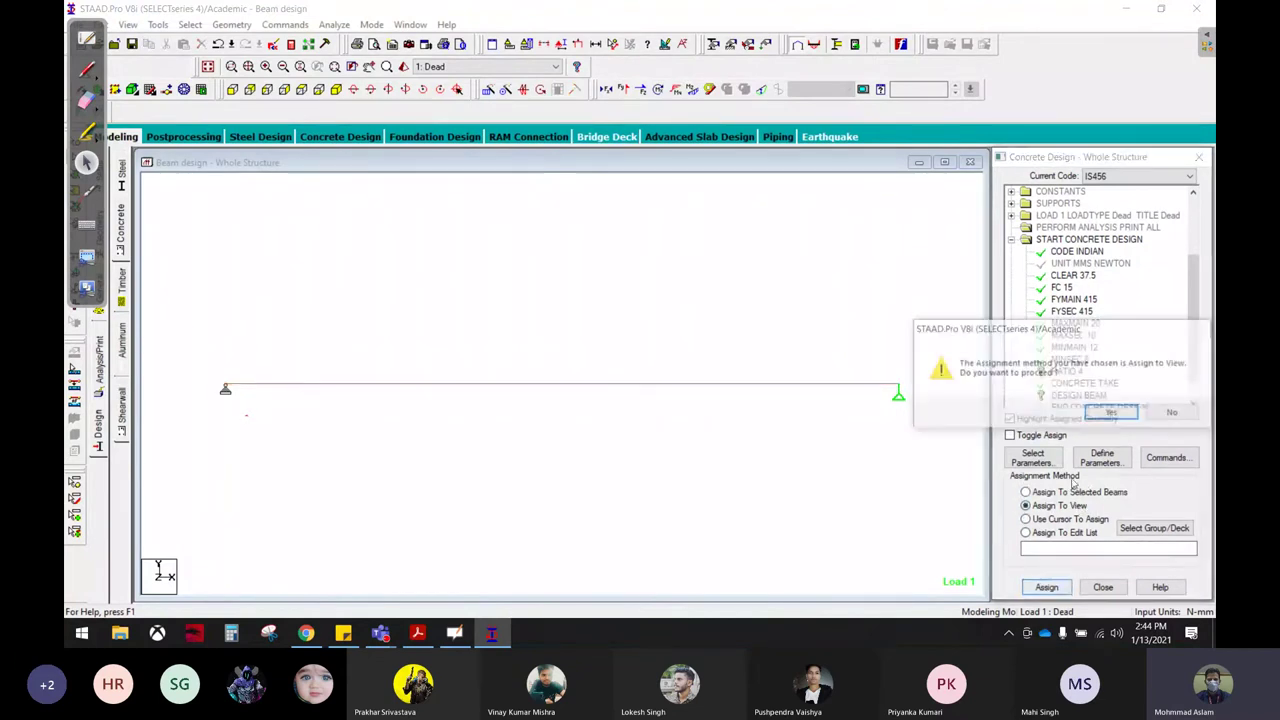
# Step: Assign the DESIGN BEAM command to every member in view
pyautogui.click(1100, 418)
pyautogui.click(1078, 395)
pyautogui.click(1026, 506)
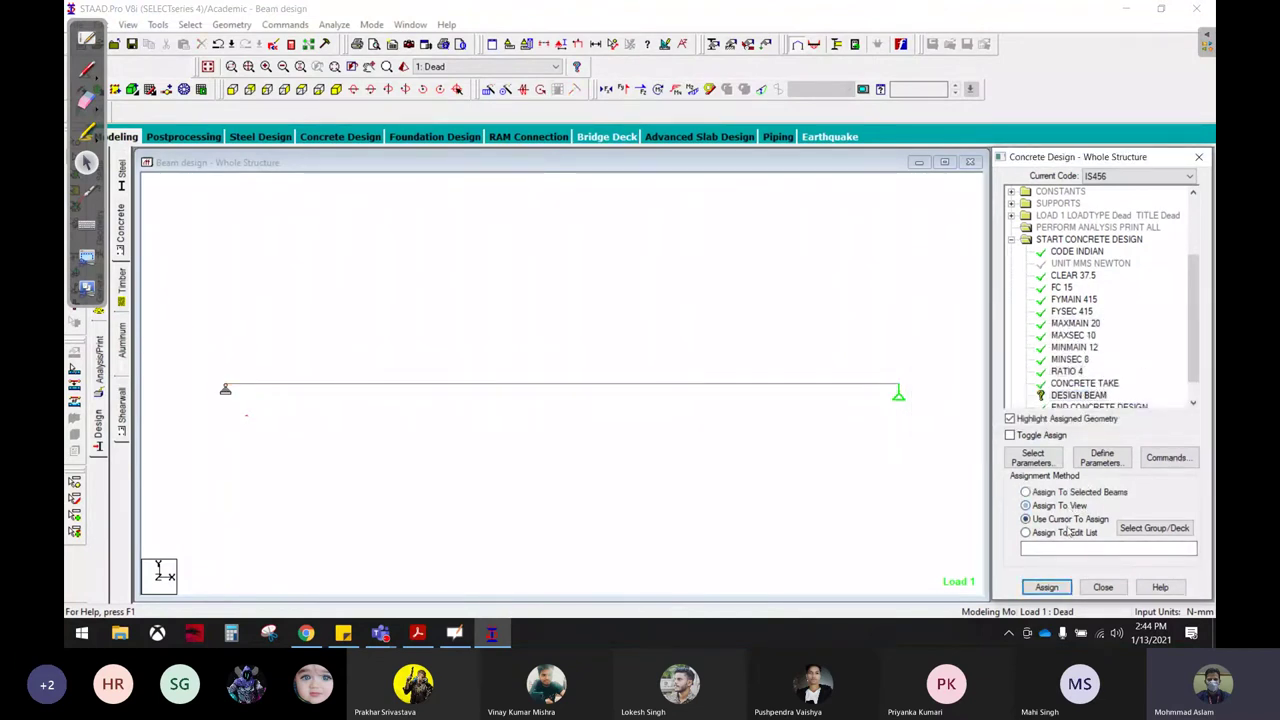
pyautogui.click(1046, 587)
pyautogui.click(1104, 412)
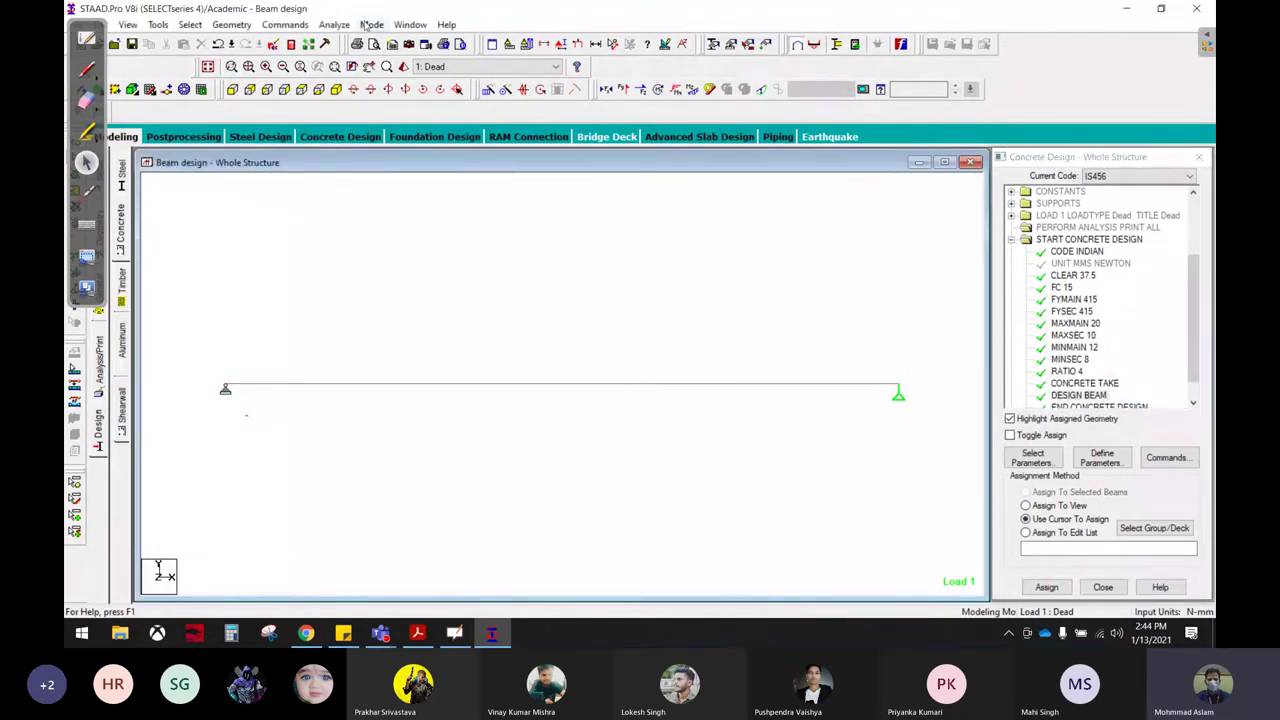
pyautogui.click(334, 24)
# Step: Save the model and run the analysis
pyautogui.click(365, 43)
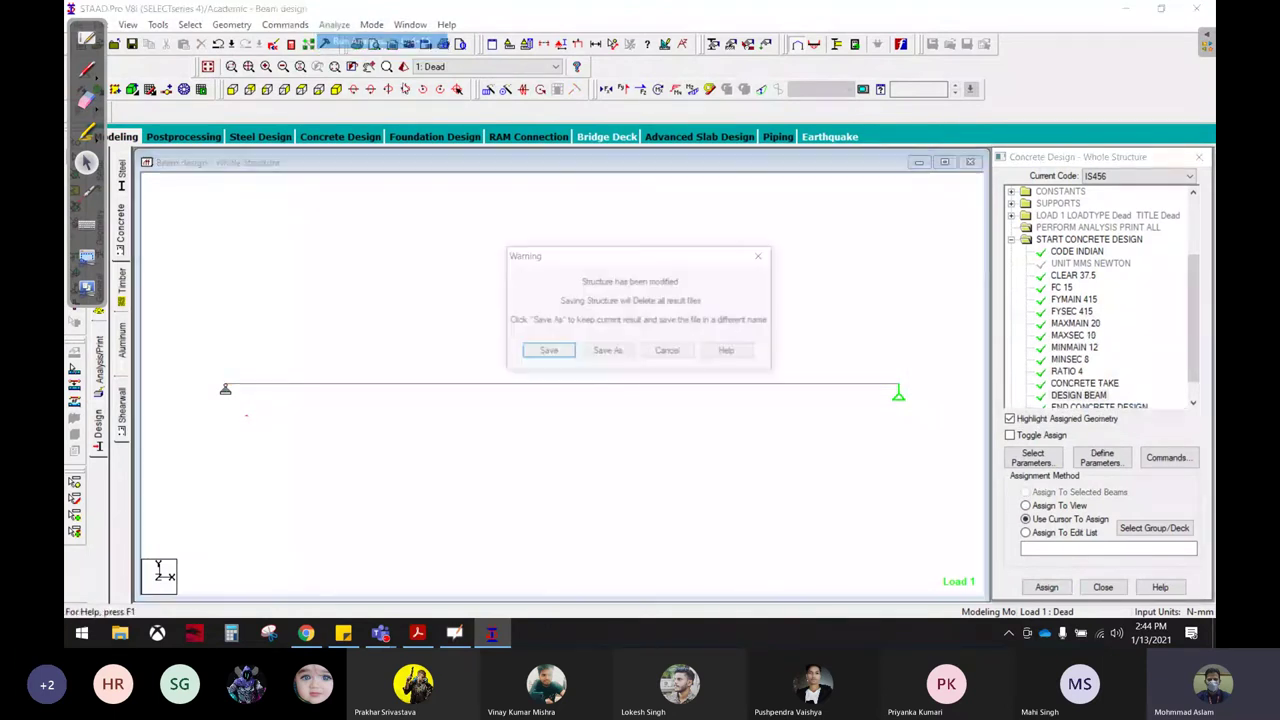
pyautogui.click(541, 352)
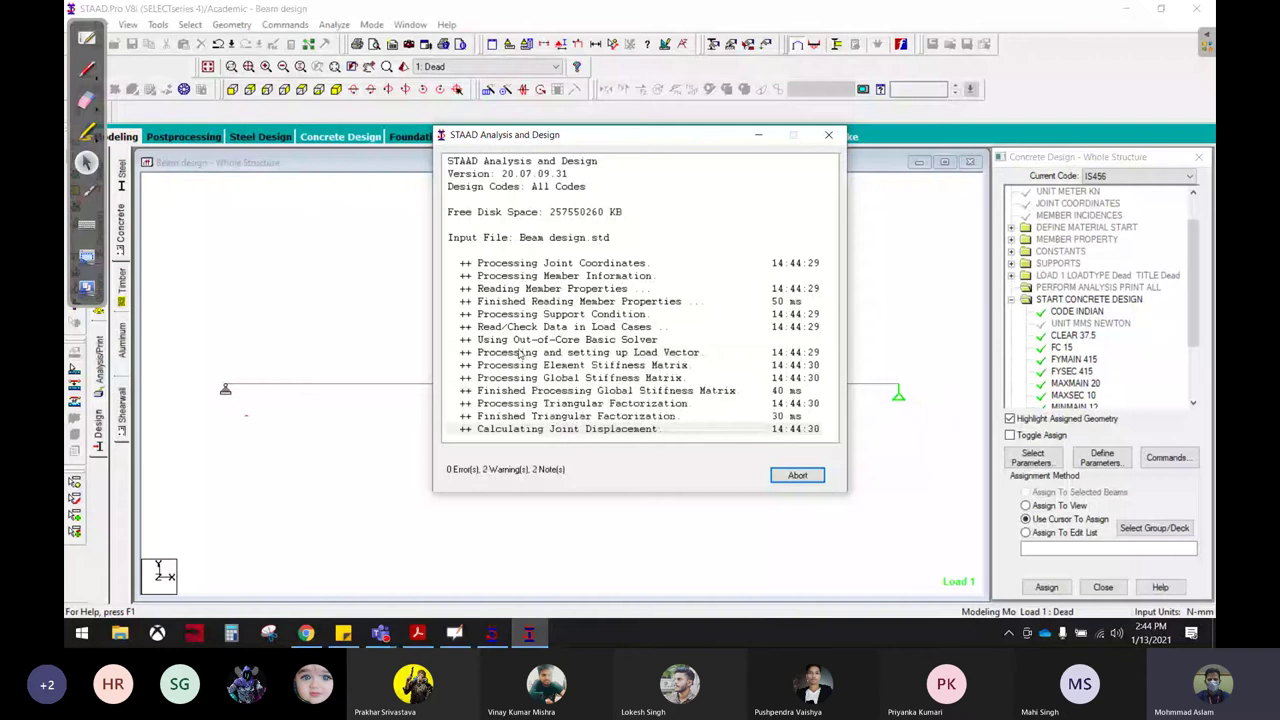
pyautogui.press('Return')
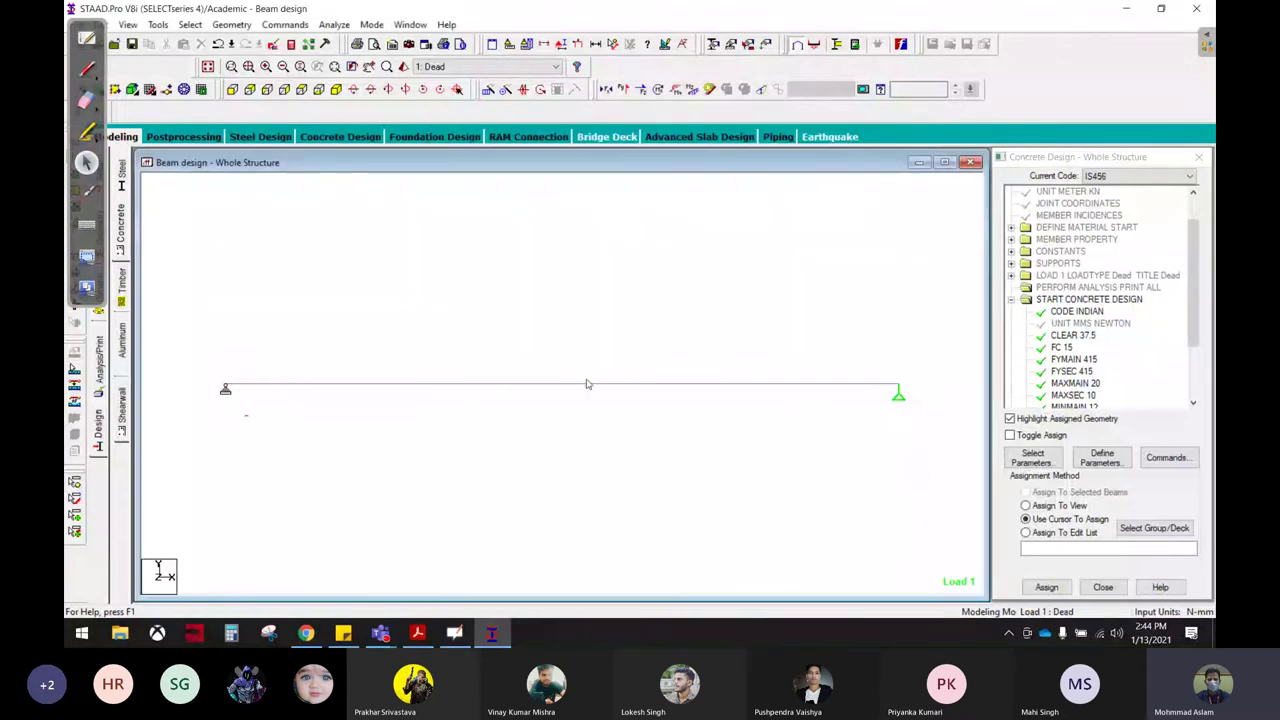
# Step: Check beam 1's concrete design: 10#12 bottom, 2#12 top, 8 mm stirrups at 300 mm
pyautogui.doubleClick(587, 384)
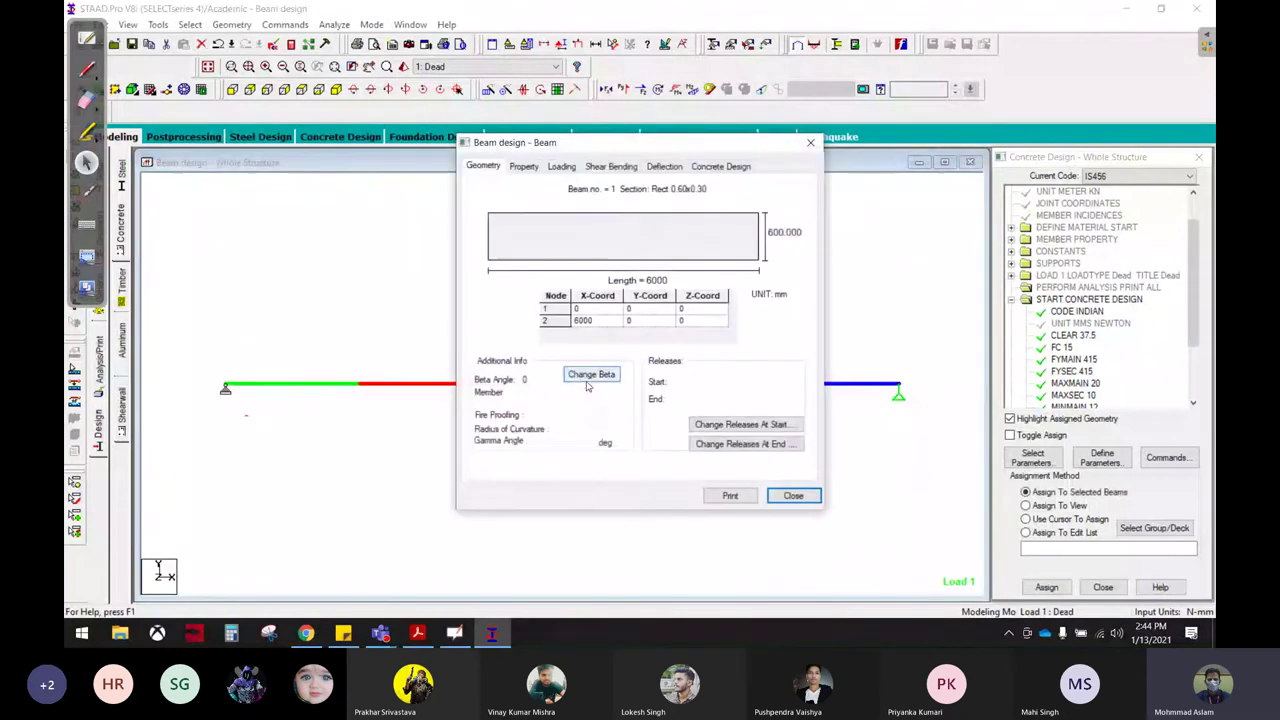
pyautogui.click(730, 168)
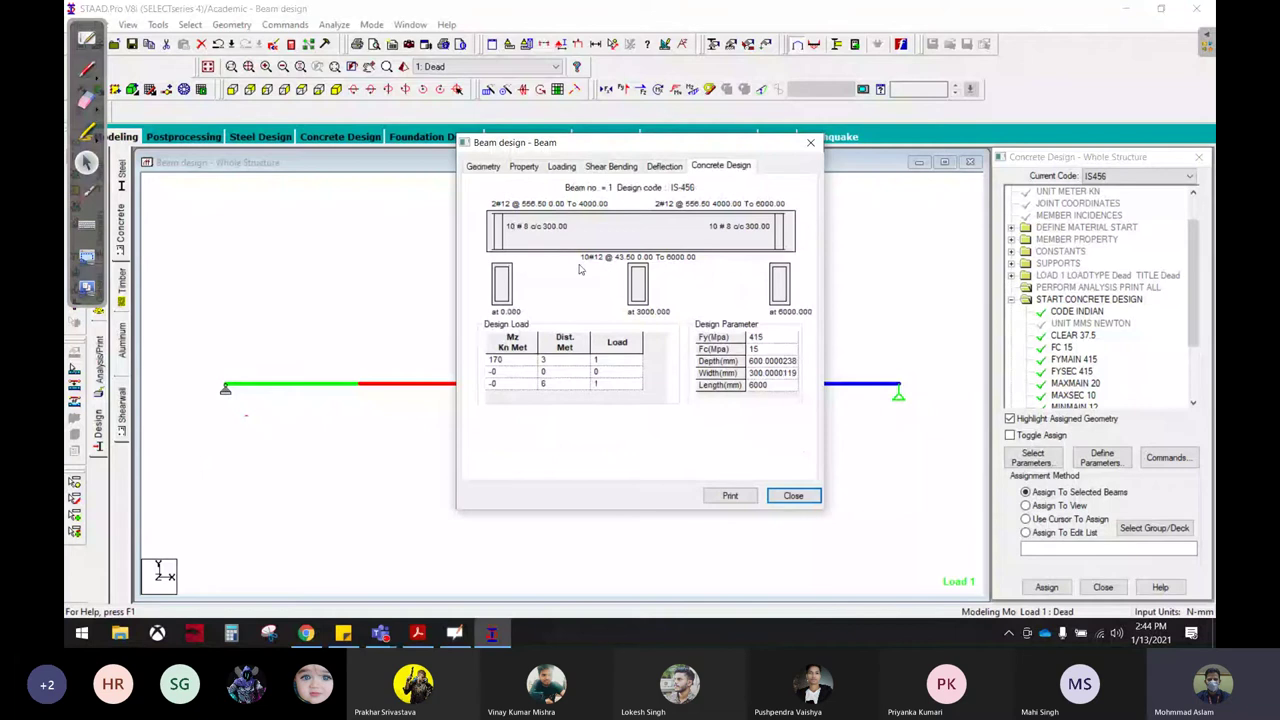
pyautogui.click(792, 495)
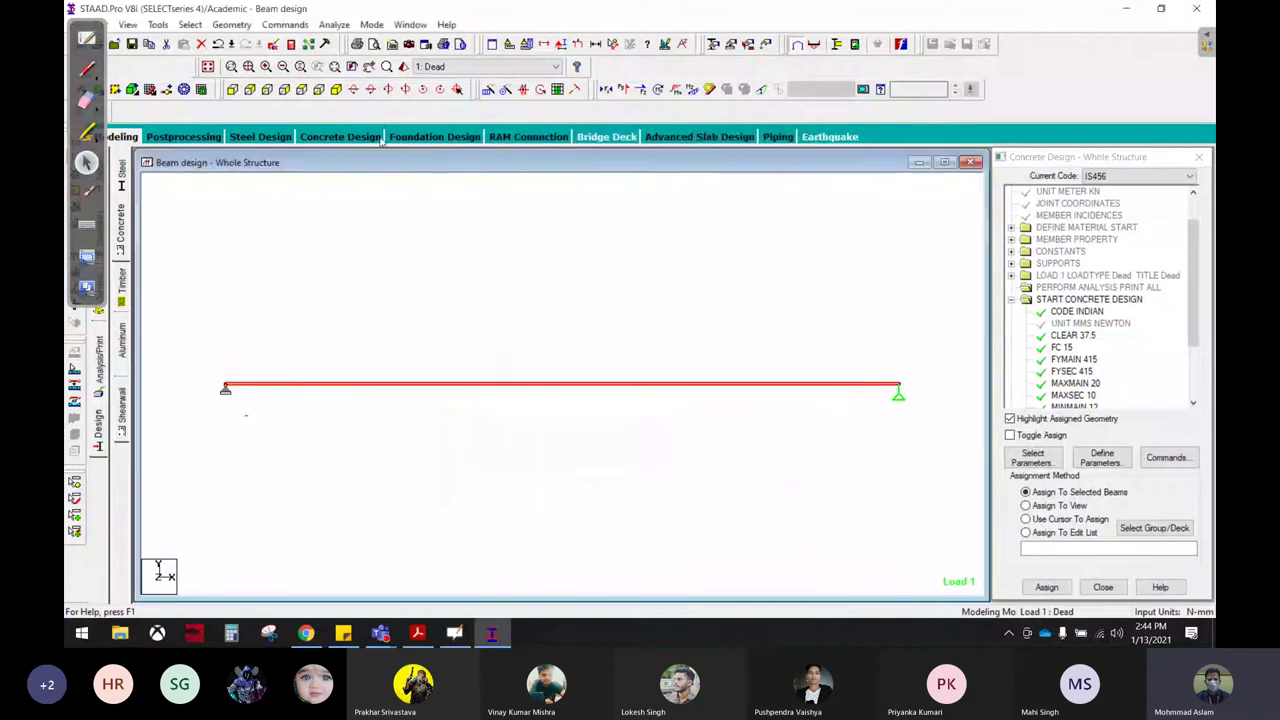
# Step: Open the analysis report at the Concrete Design results section
pyautogui.click(296, 47)
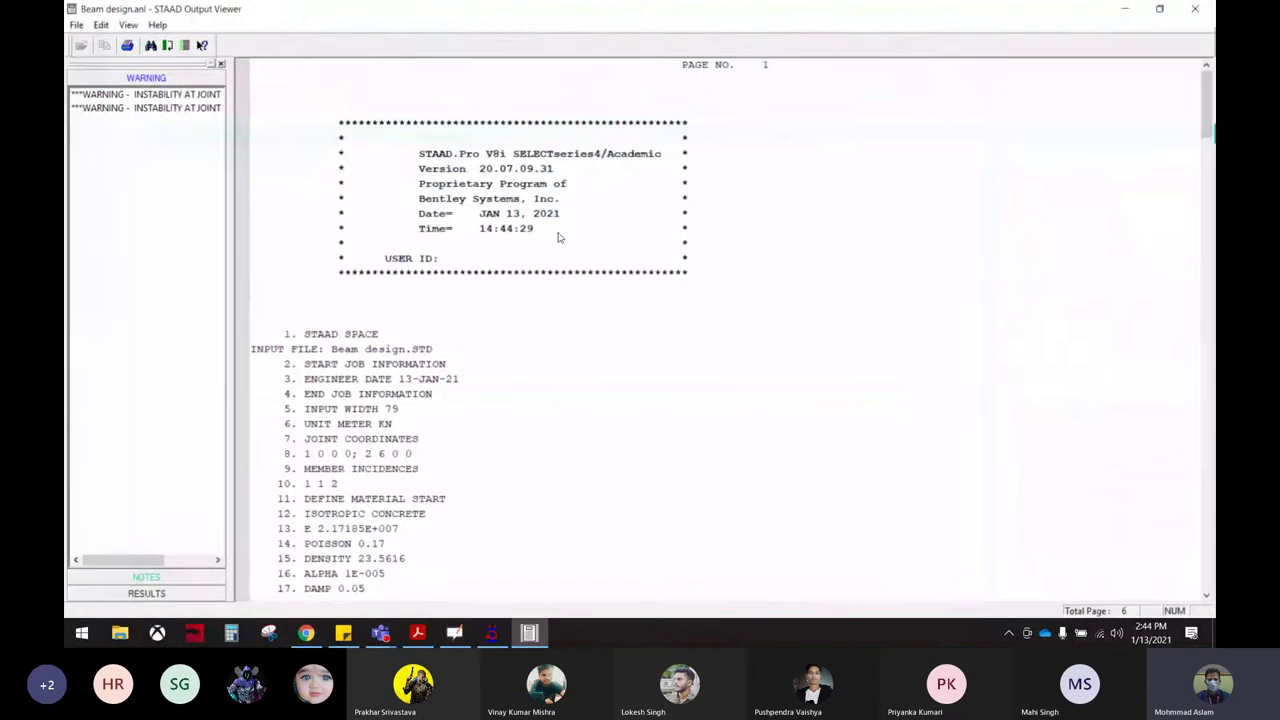
pyautogui.click(160, 594)
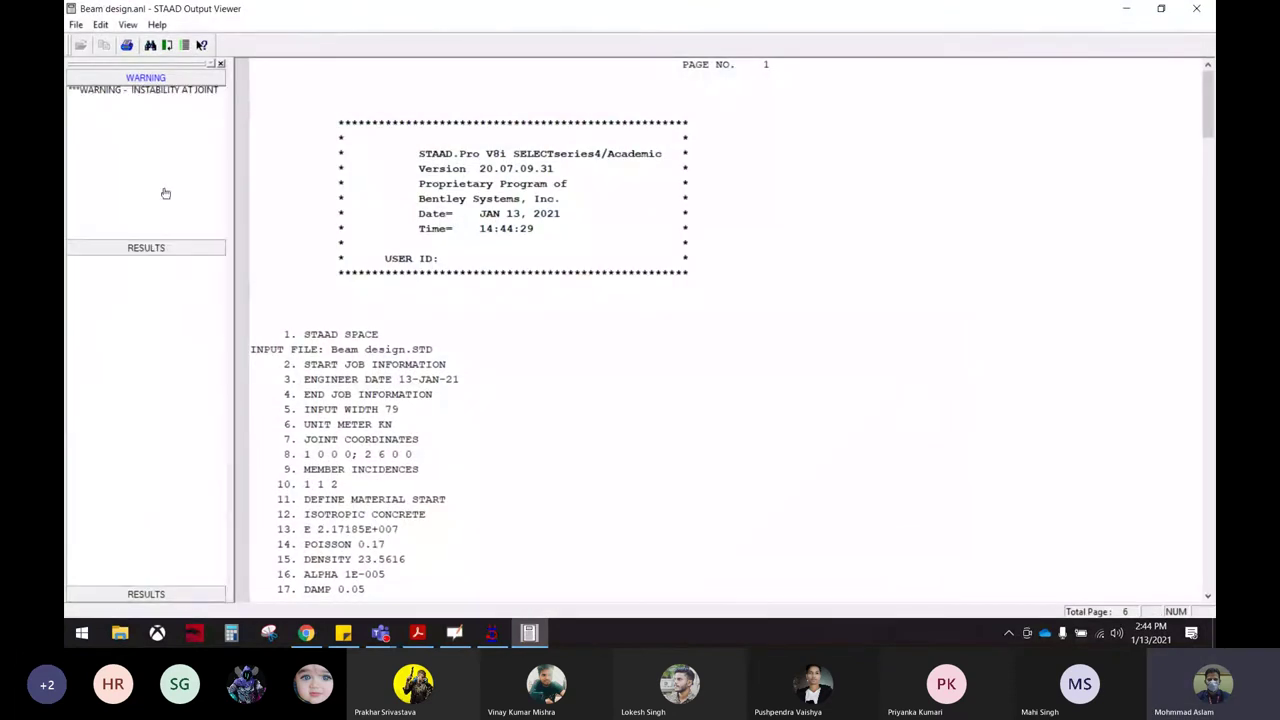
pyautogui.click(140, 155)
pyautogui.scroll(-1, 677, 254)
pyautogui.scroll(-3, 751, 277)
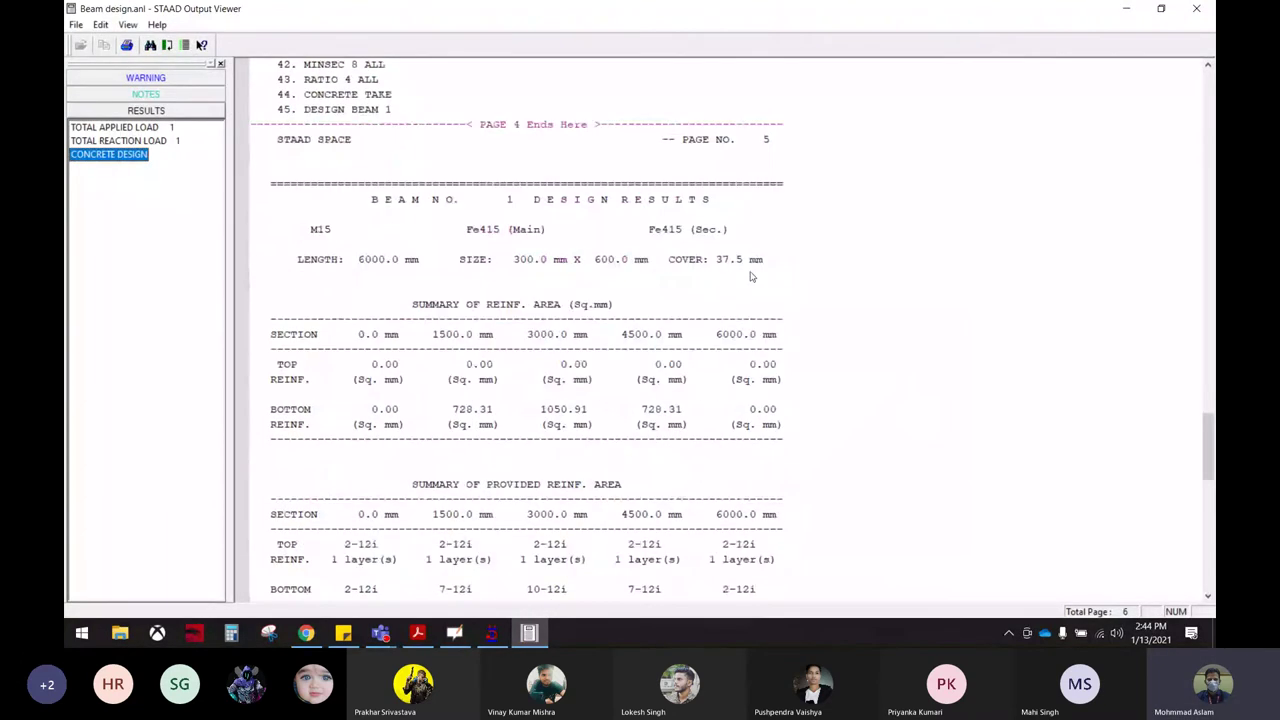
pyautogui.scroll(-2, 757, 276)
pyautogui.scroll(-2, 757, 277)
pyautogui.scroll(1, 757, 277)
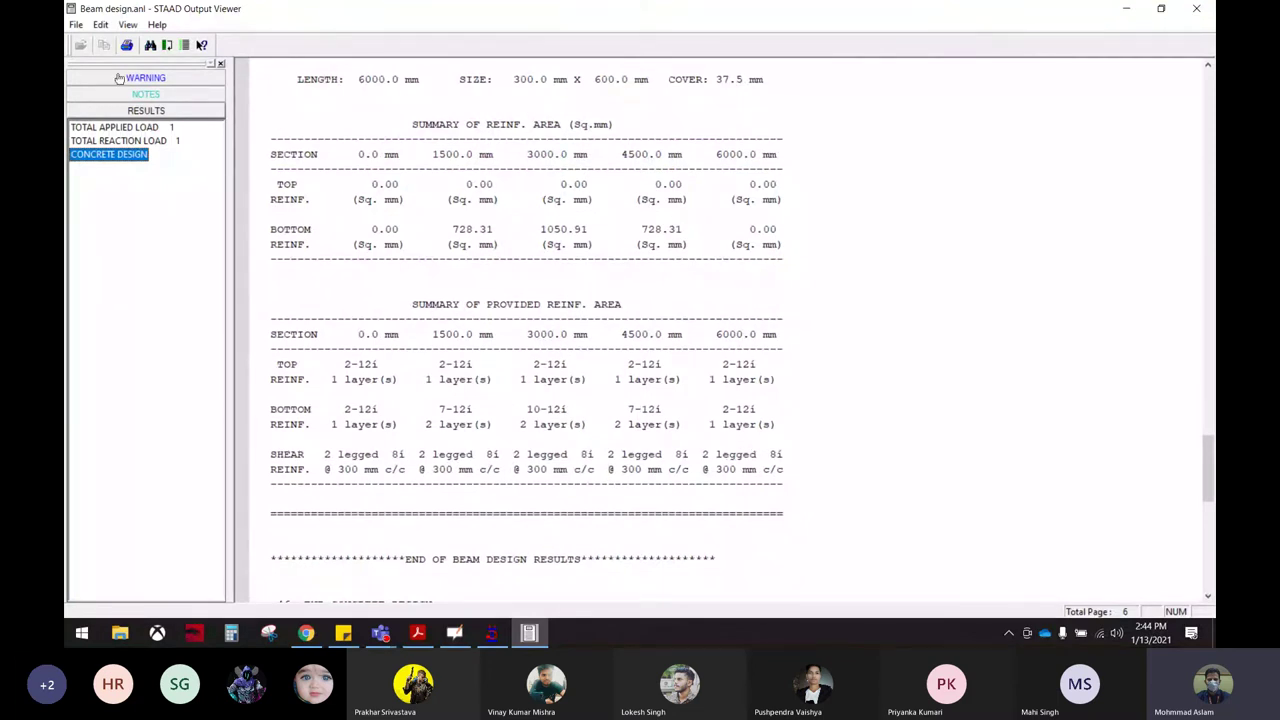
# Step: Circle the 1050.91 sq. mm mid-span bottom steel, then minimize the report
pyautogui.click(460, 634)
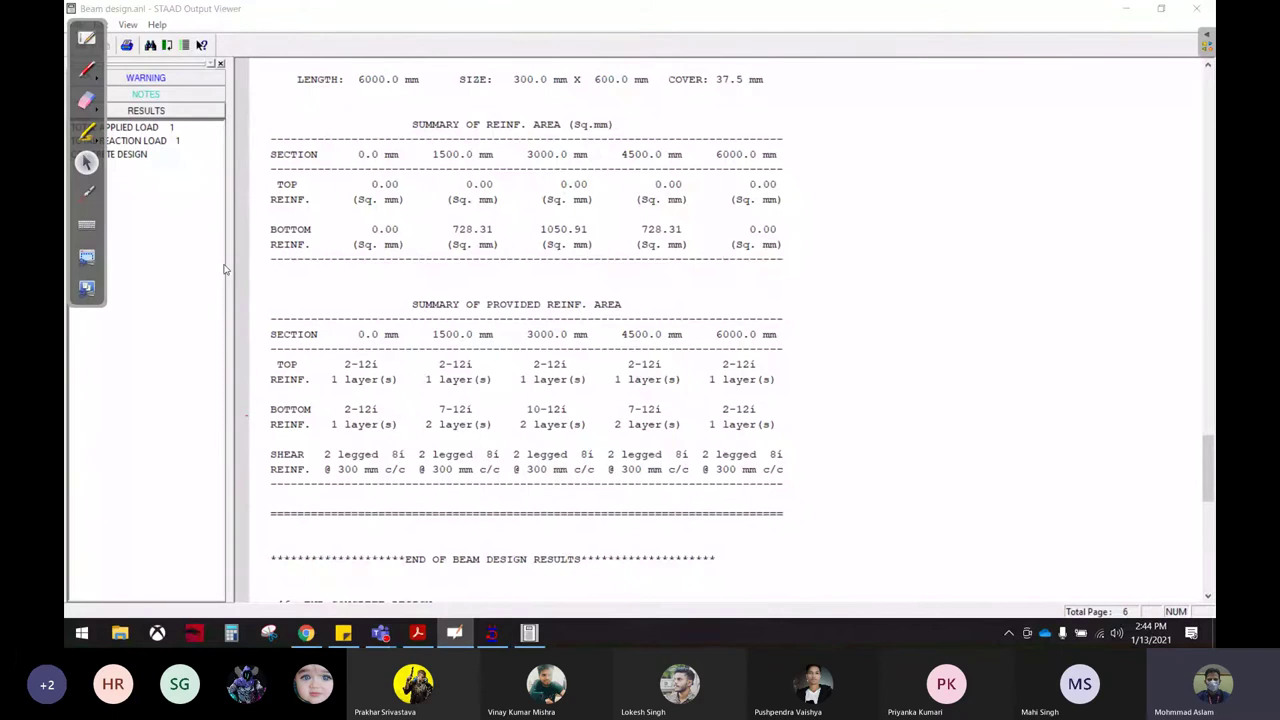
pyautogui.click(85, 80)
pyautogui.moveTo(597, 227)
pyautogui.mouseDown()
pyautogui.moveTo(520, 215)
pyautogui.moveTo(618, 255)
pyautogui.moveTo(601, 219)
pyautogui.mouseUp()
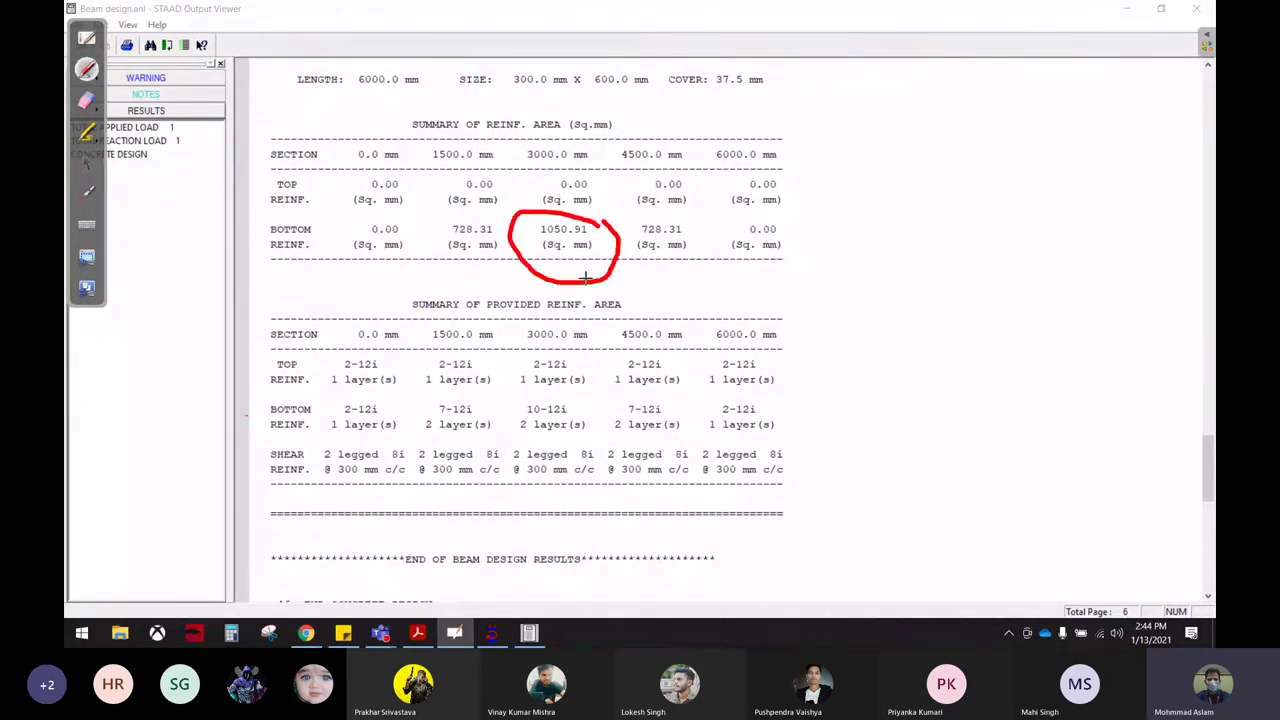
pyautogui.click(86, 162)
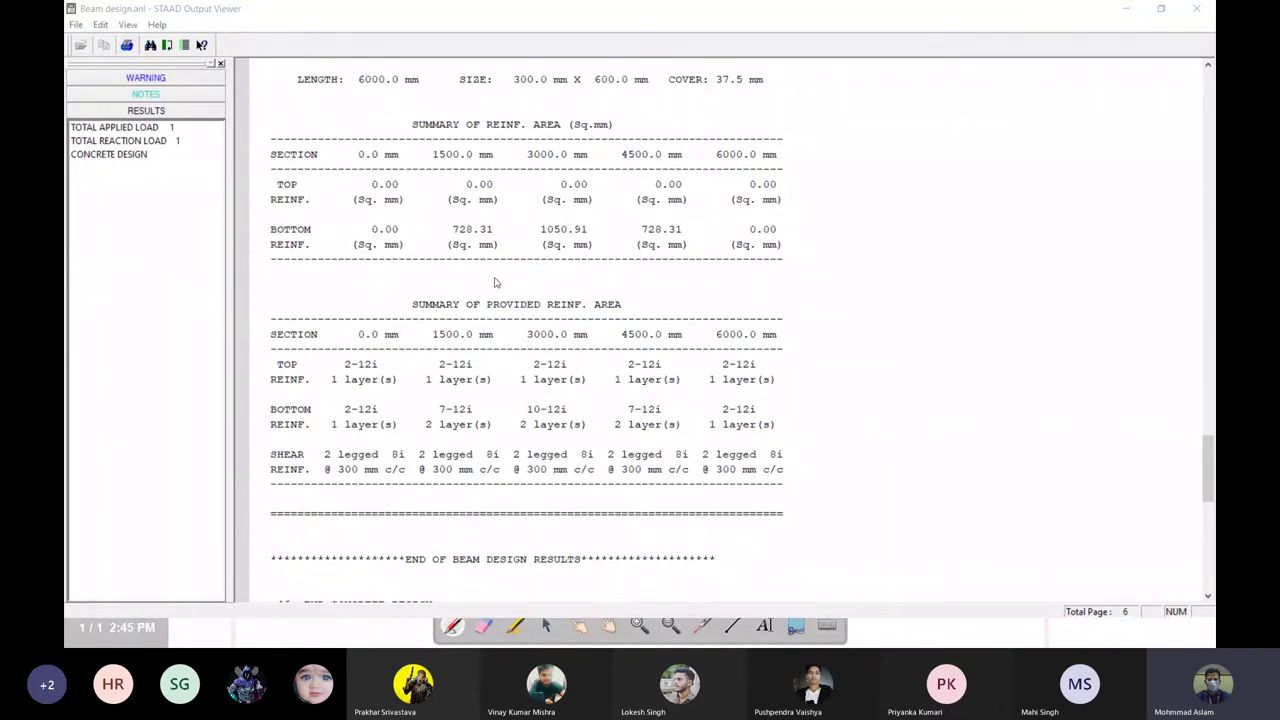
pyautogui.click(76, 24)
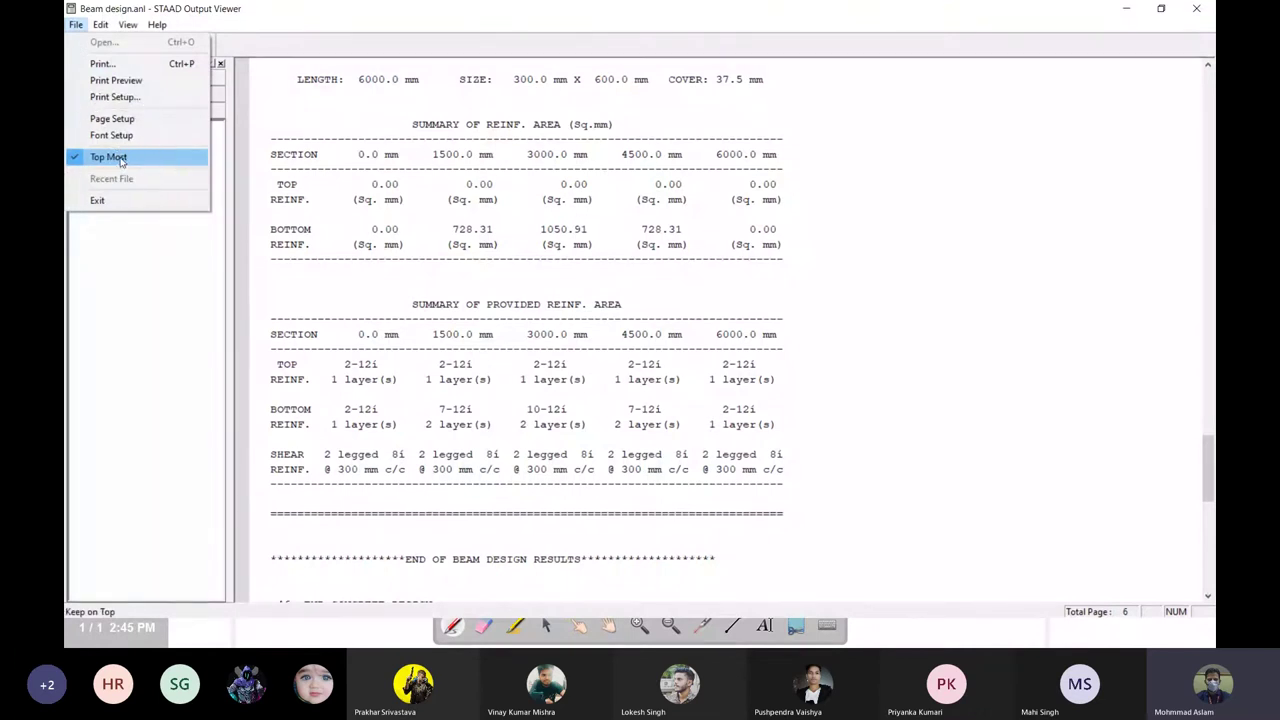
pyautogui.click(108, 157)
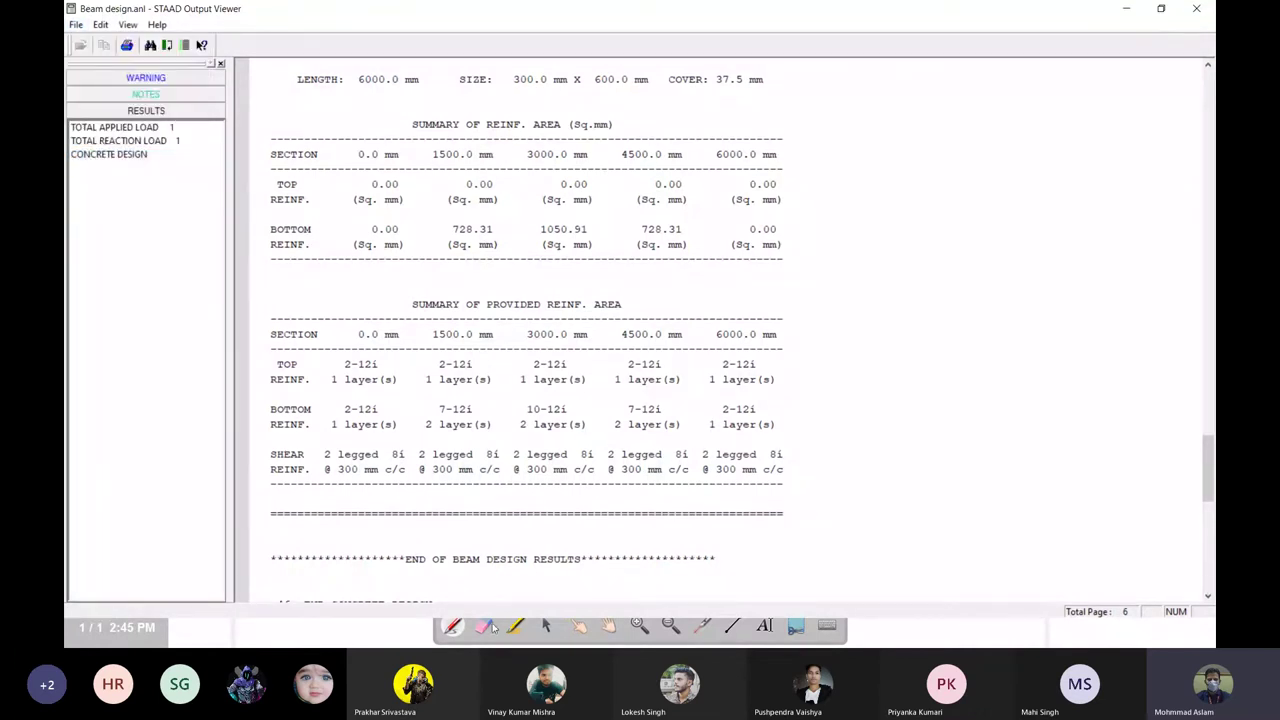
pyautogui.click(1127, 10)
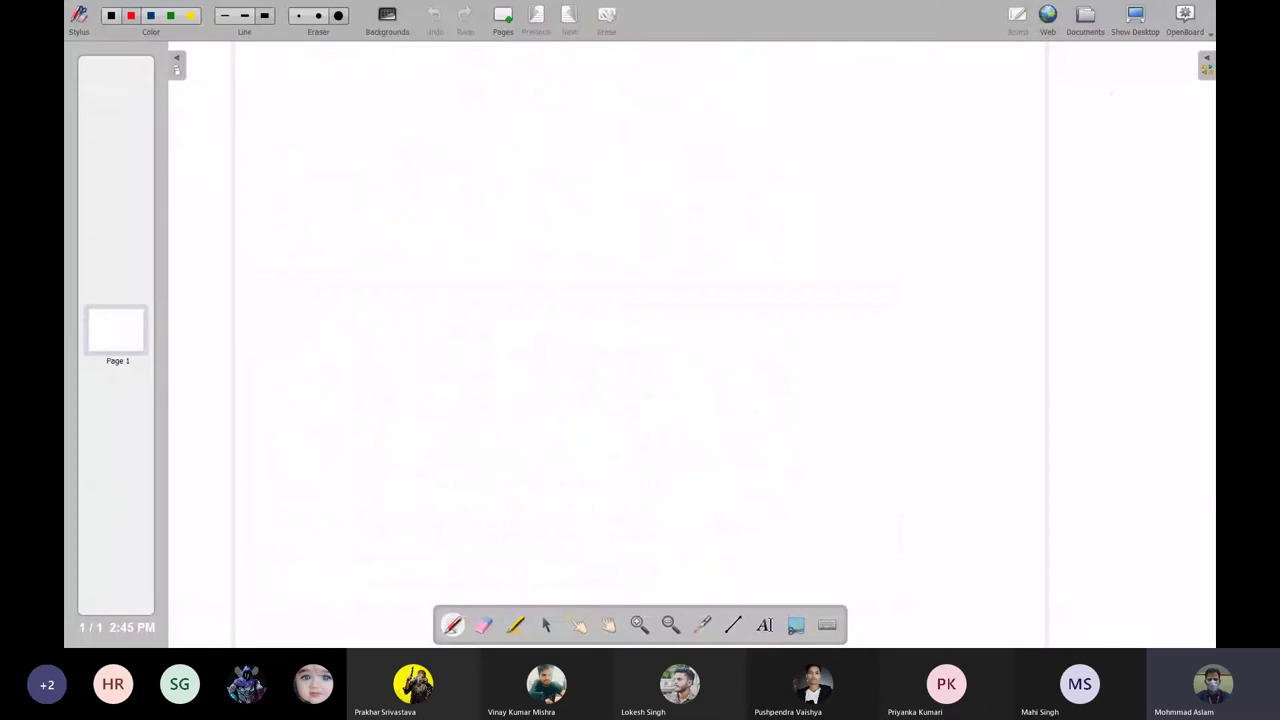
# Step: Underline the manually calculated 1006 mm² tension reinforcement in red on the PDF
pyautogui.click(1135, 16)
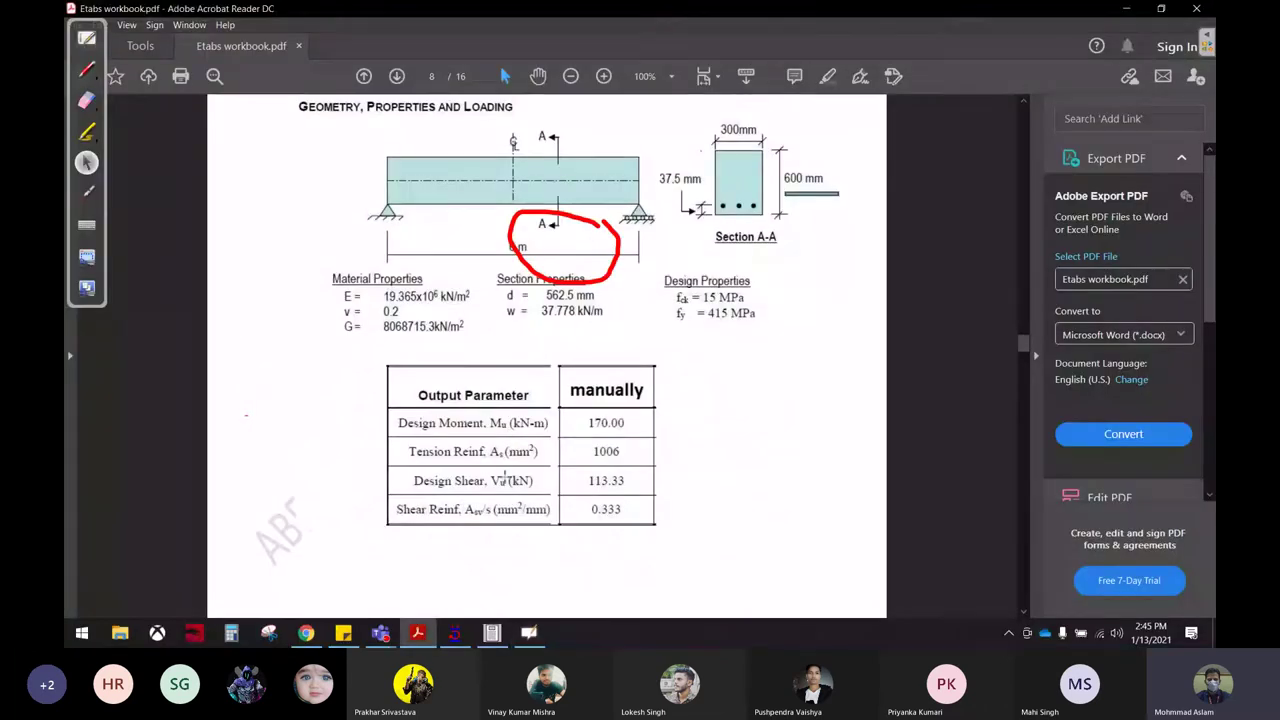
pyautogui.click(86, 69)
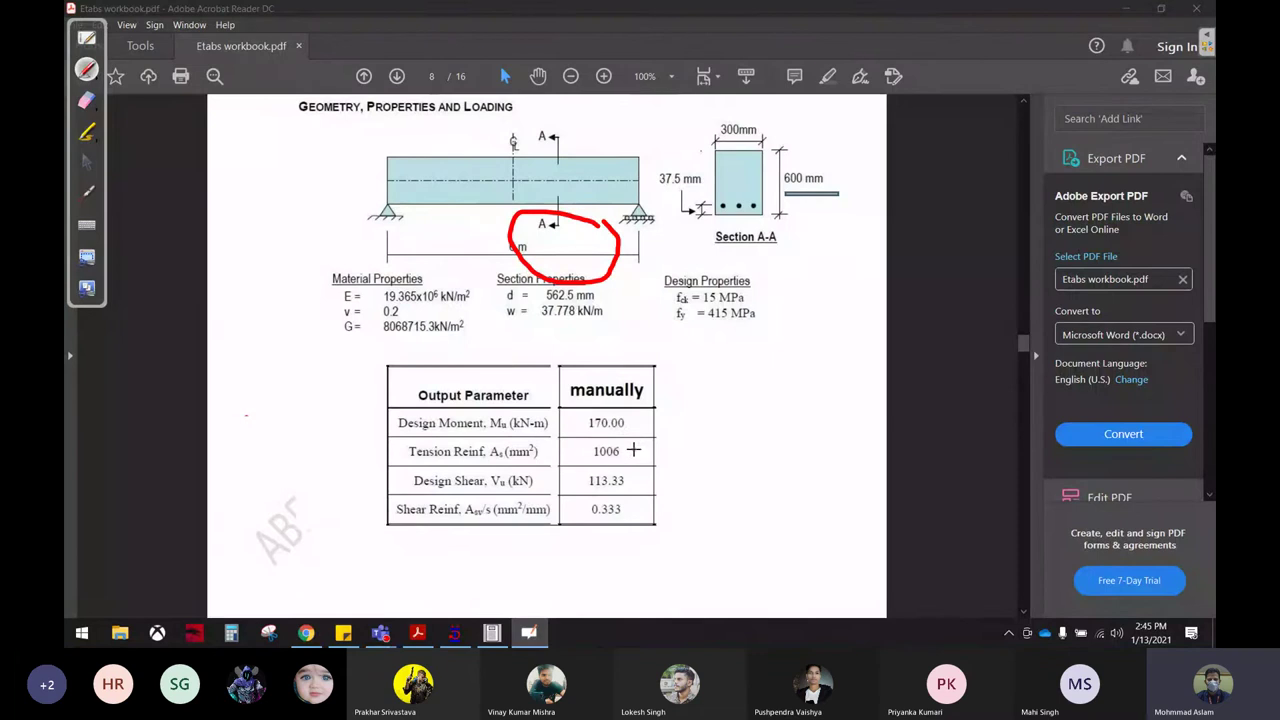
pyautogui.moveTo(633, 451); pyautogui.dragTo(716, 433)
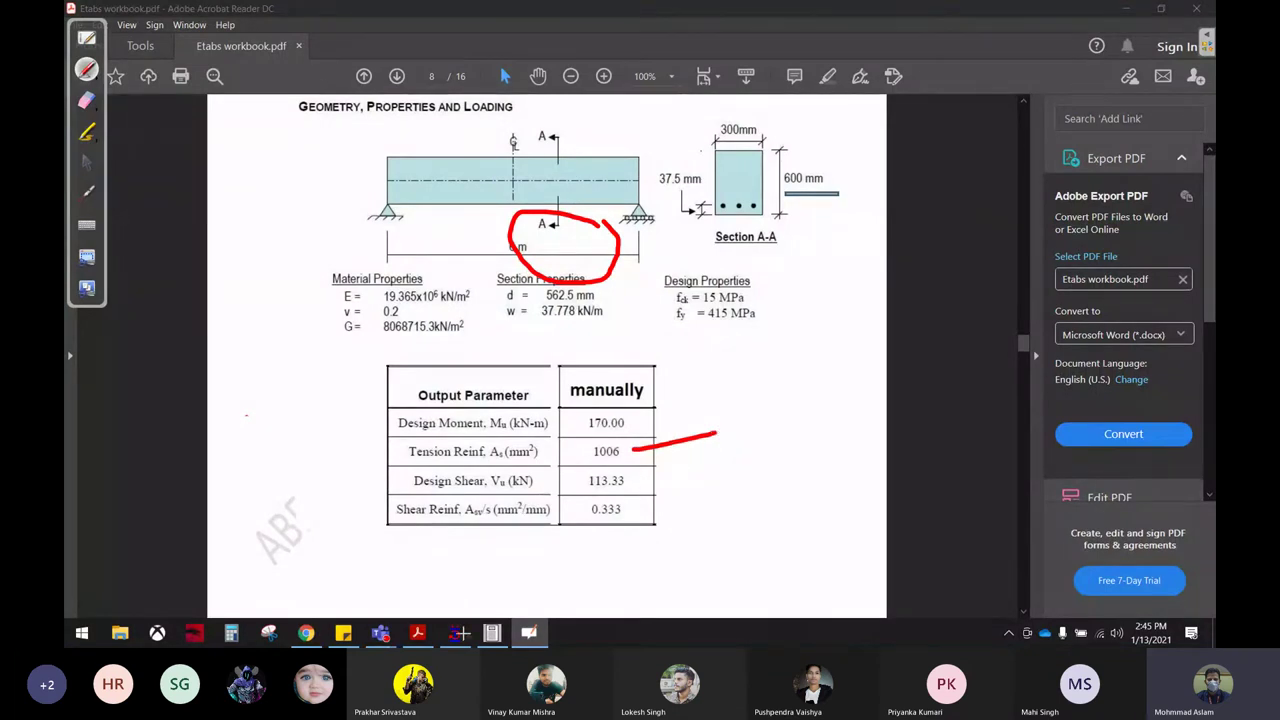
pyautogui.click(86, 162)
# Step: Close the STAAD output report, erase the old circle, and return to STAAD.Pro
pyautogui.click(491, 636)
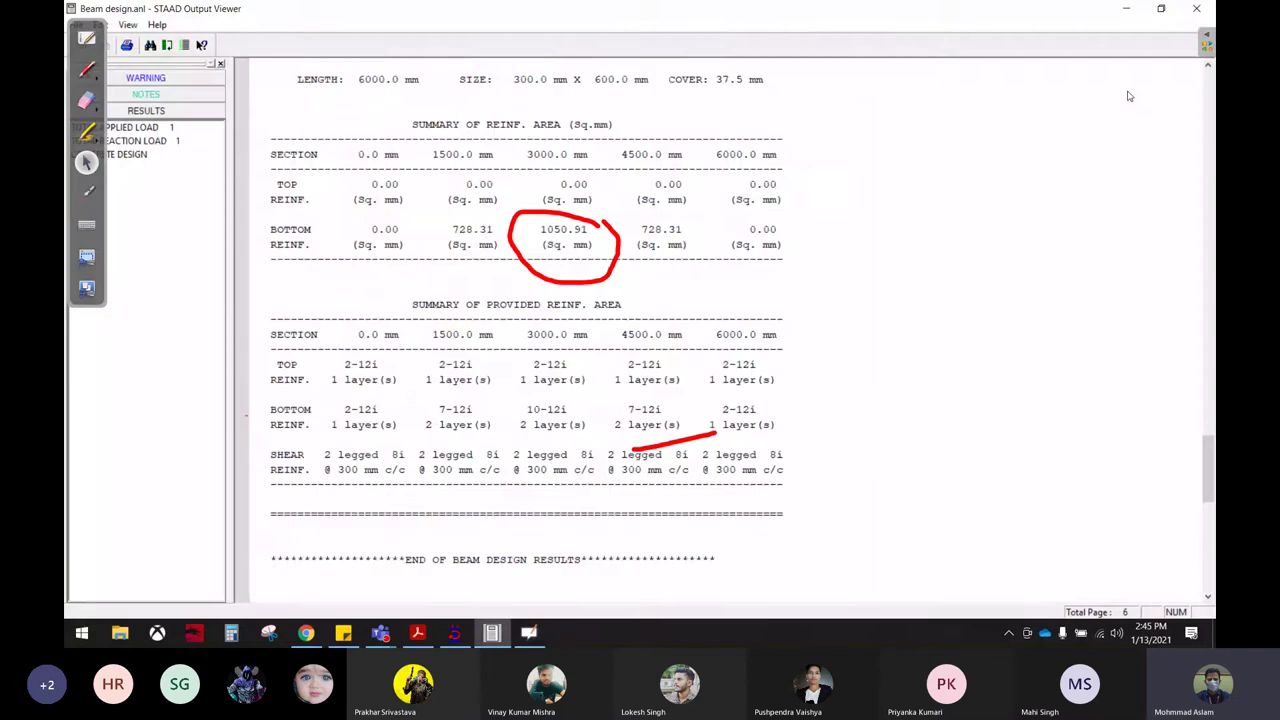
pyautogui.click(1207, 8)
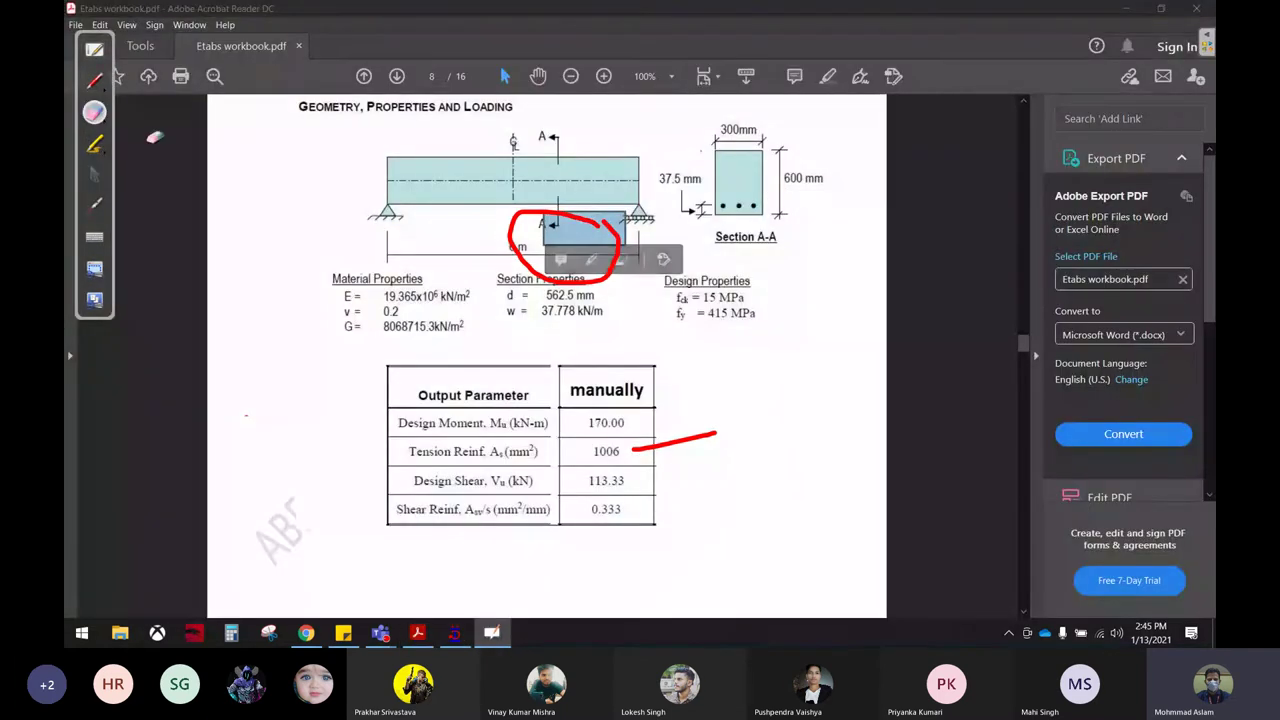
pyautogui.moveTo(510, 235); pyautogui.dragTo(560, 260)
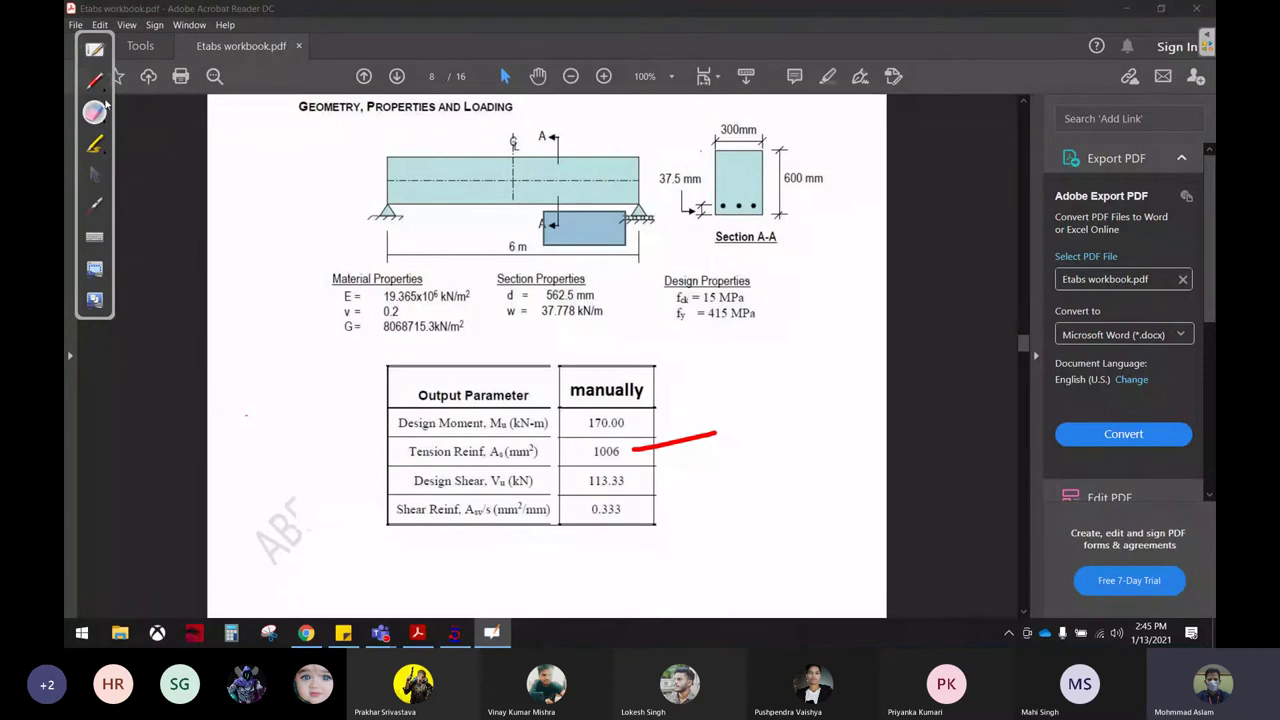
pyautogui.click(94, 173)
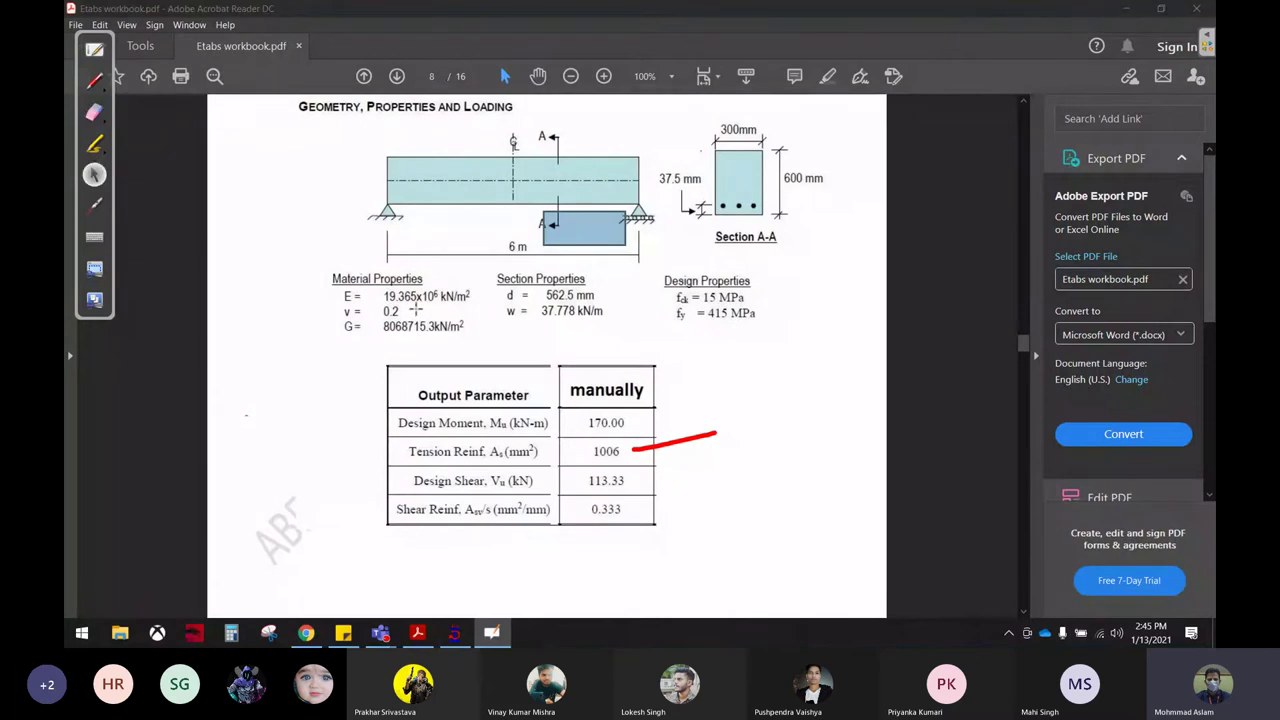
pyautogui.click(454, 632)
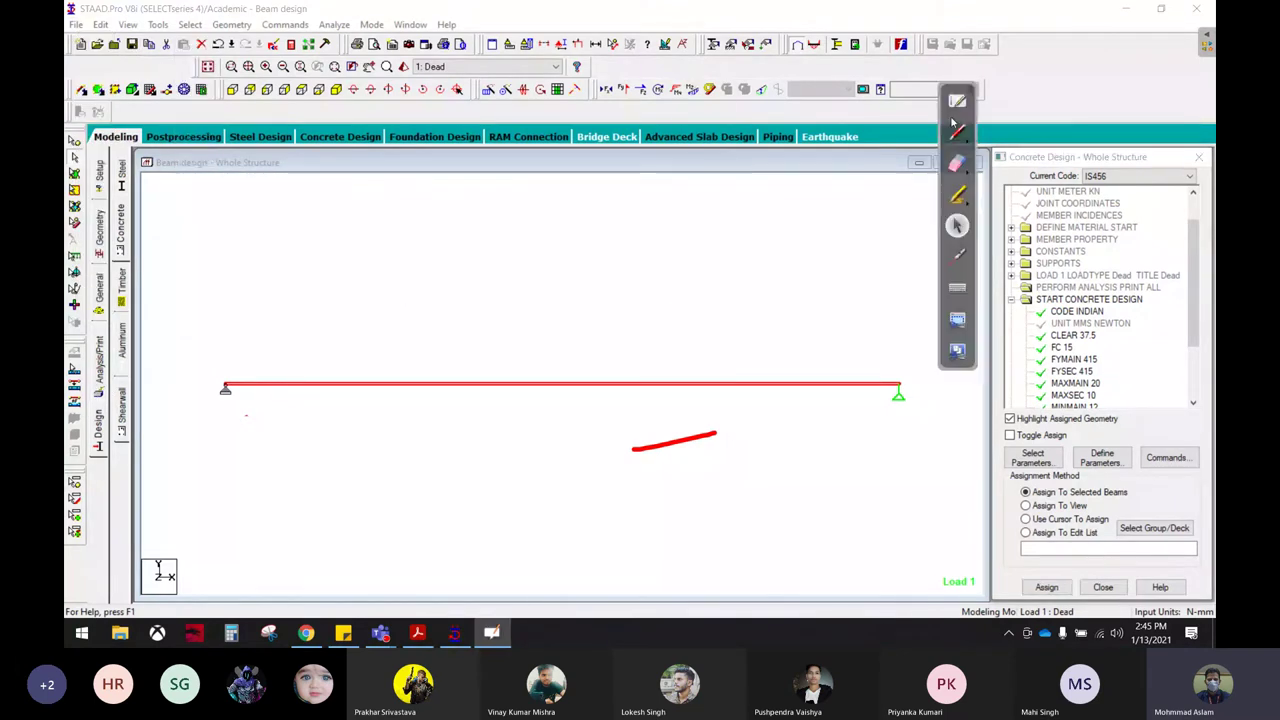
# Step: Open the CONCRETE material properties from General > Material, showing 27.579 N/mm² strength
pyautogui.moveTo(84, 70); pyautogui.dragTo(1086, 100)
pyautogui.click(146, 288)
pyautogui.click(100, 296)
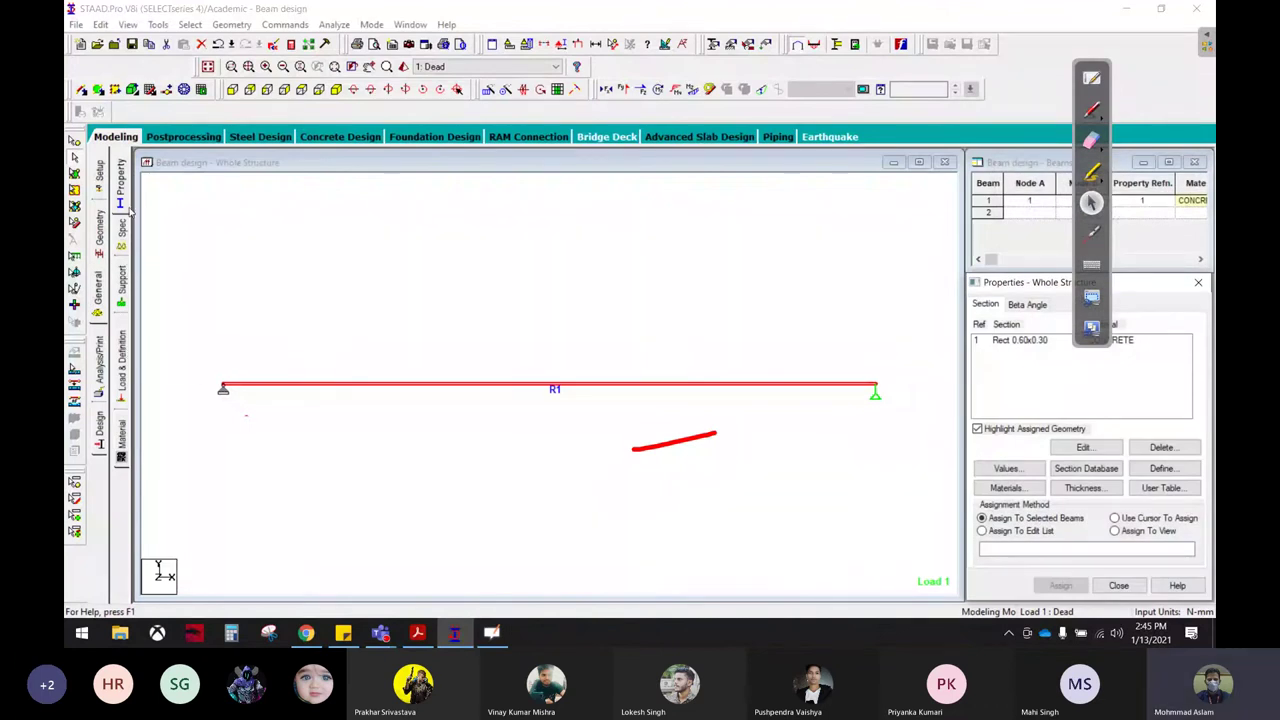
pyautogui.click(1020, 342)
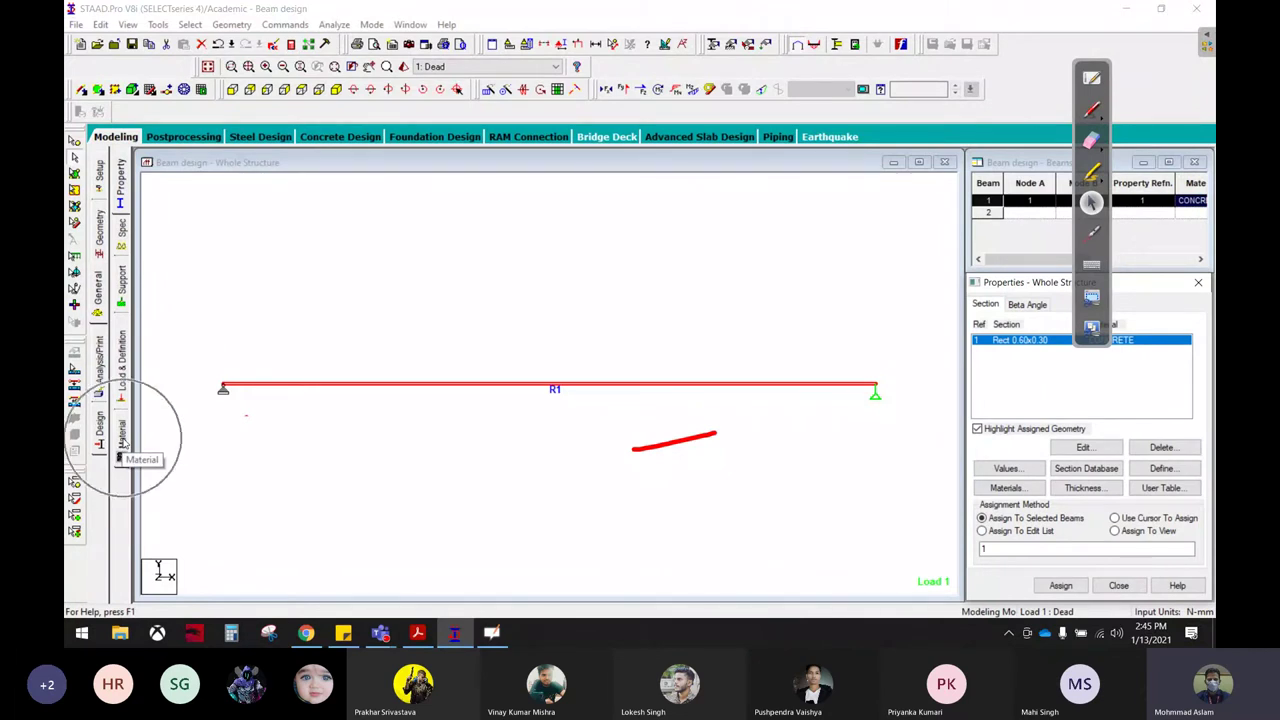
pyautogui.click(121, 438)
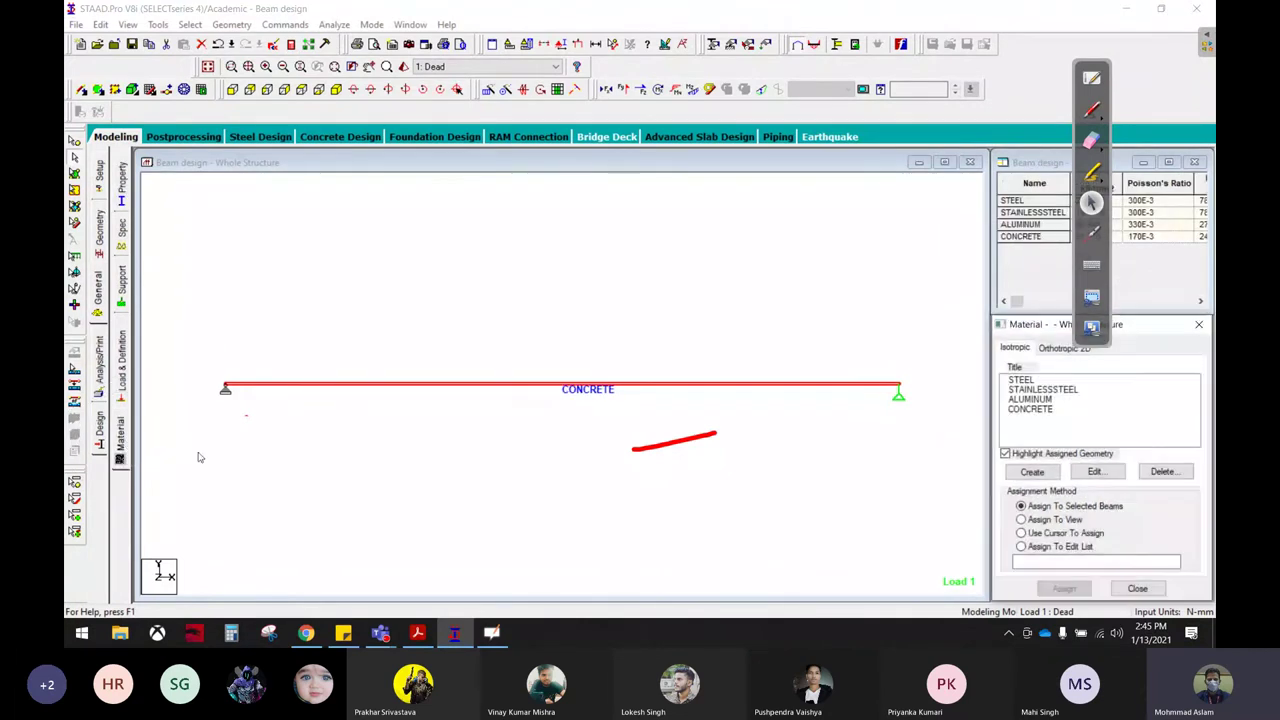
pyautogui.doubleClick(1032, 409)
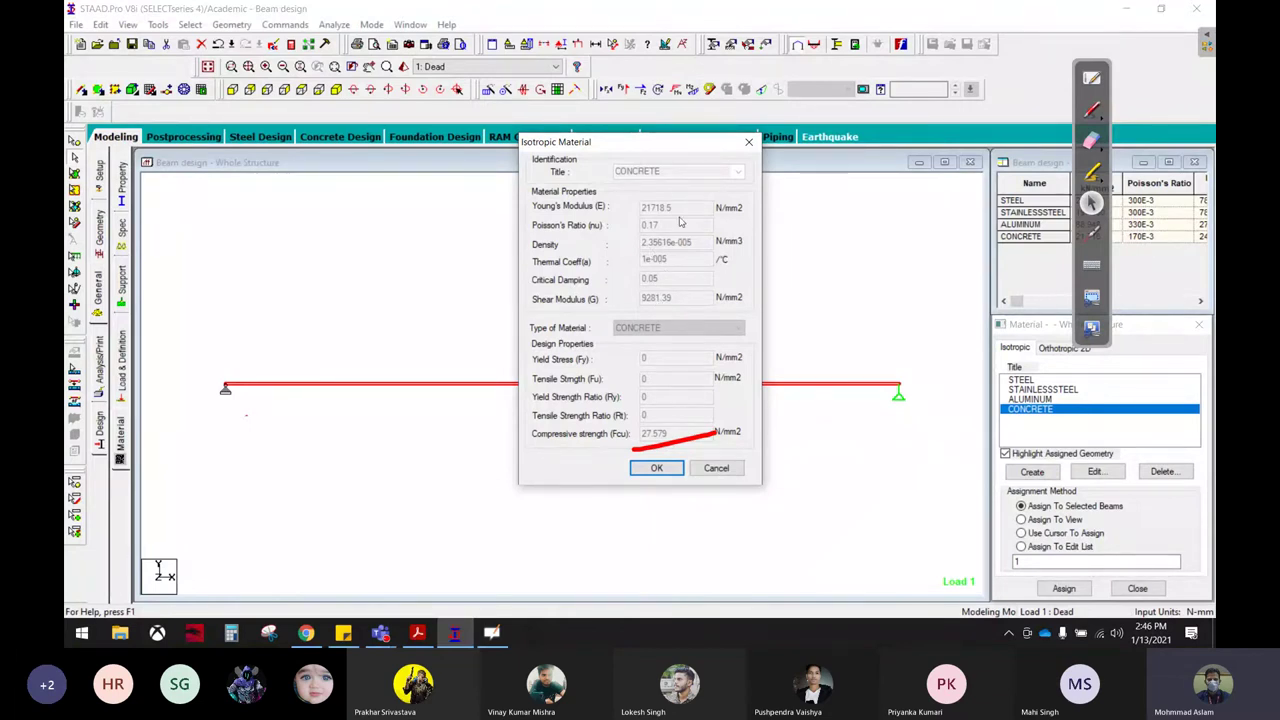
# Step: Cancel the CONCRETE Isotropic Material dialog and a blank new material, keeping CONCRETE unchanged
pyautogui.click(716, 468)
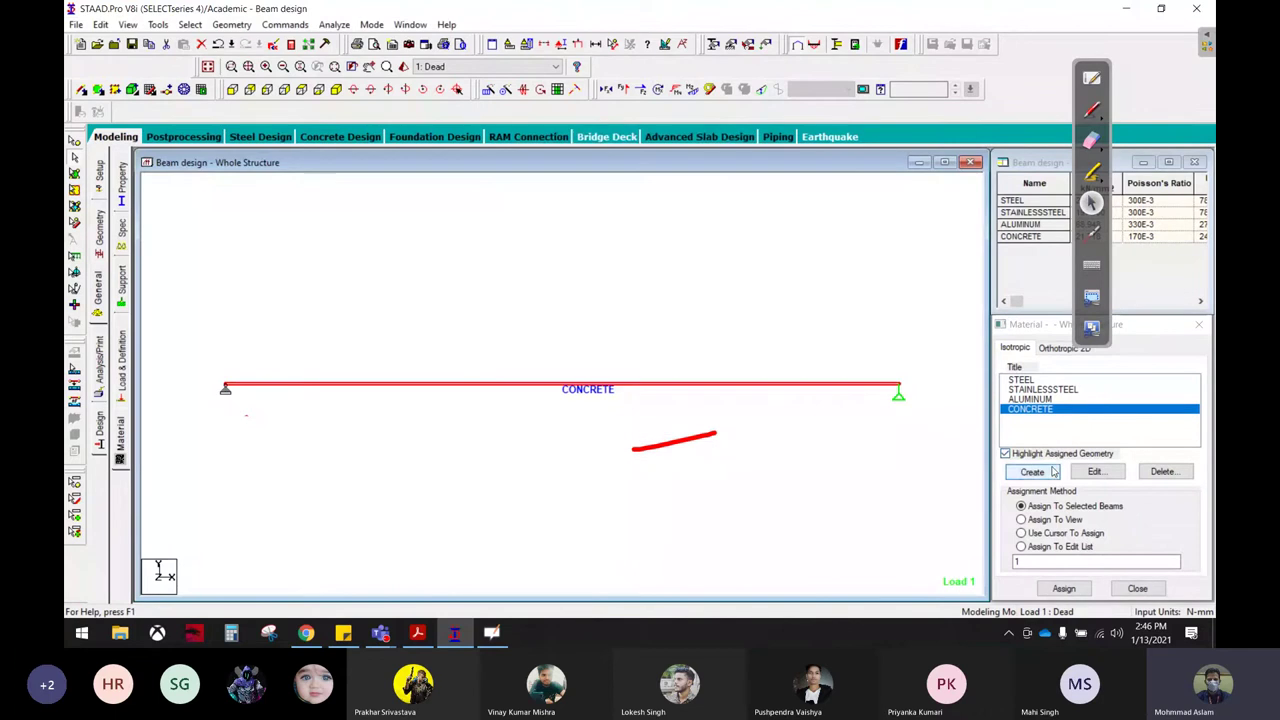
pyautogui.click(1032, 471)
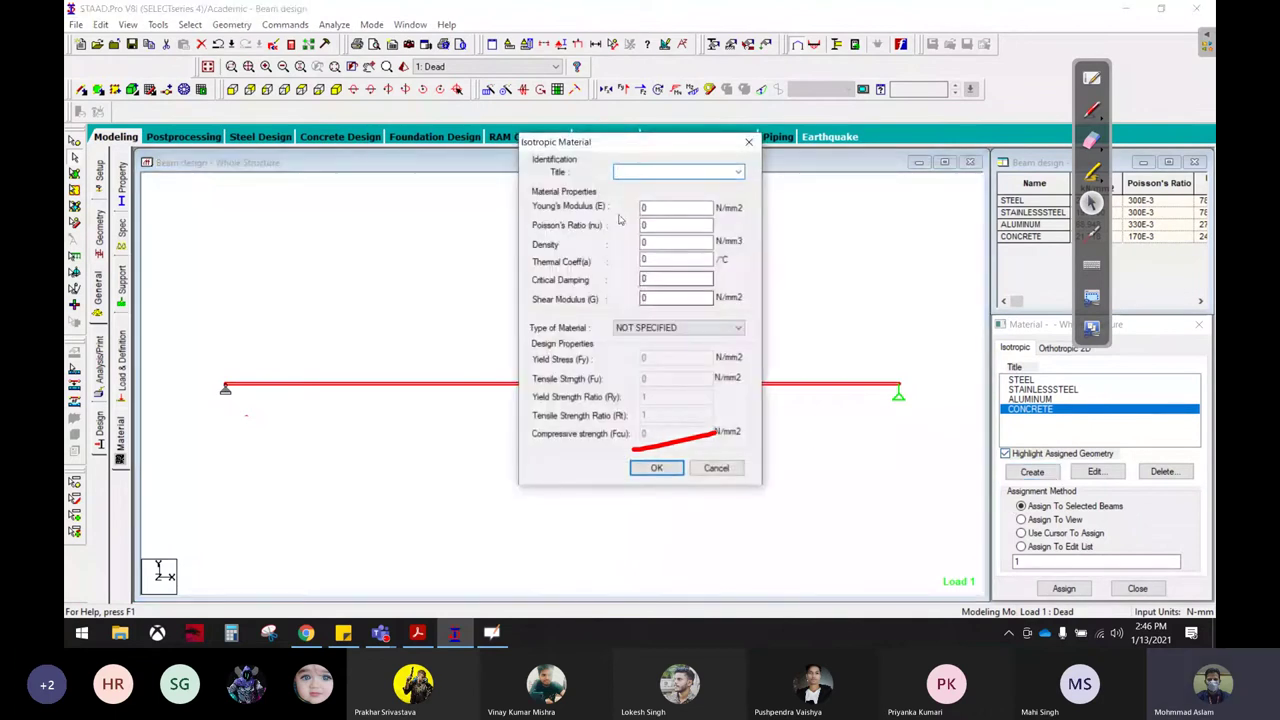
pyautogui.click(716, 468)
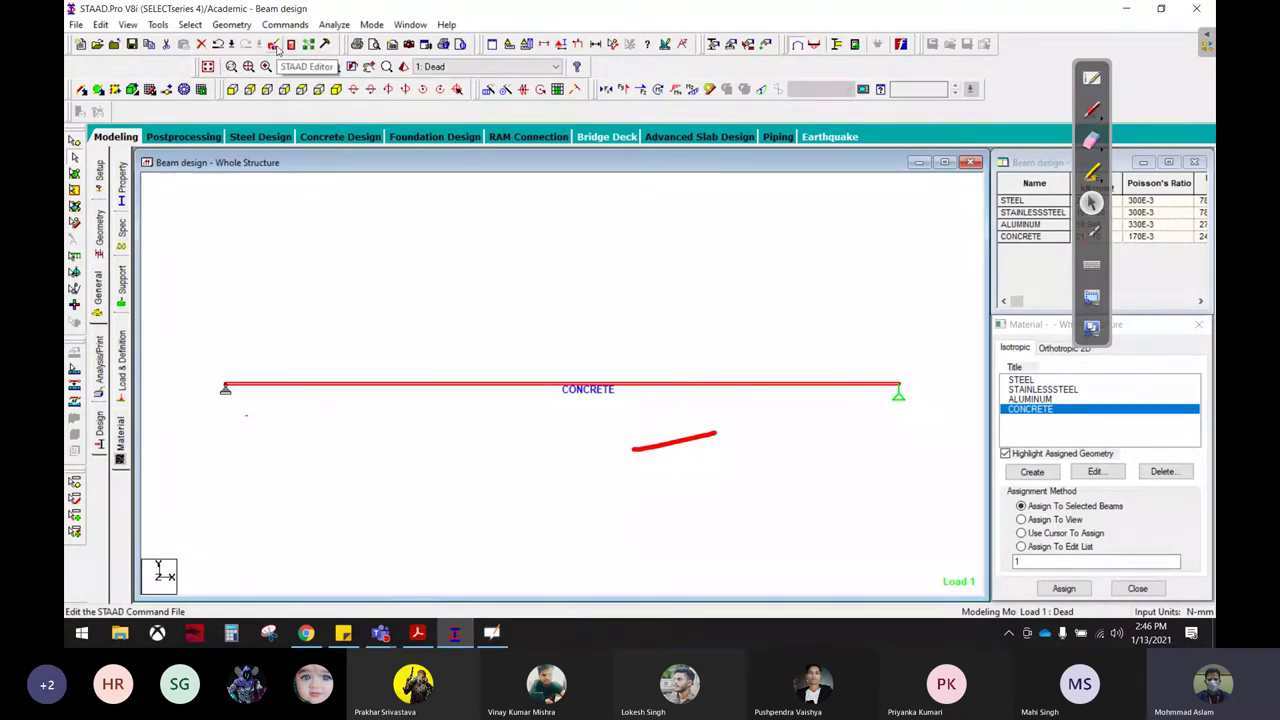
# Step: In the STAAD Editor command file, change the concrete Poisson's ratio from 0.17 to 0.2
pyautogui.click(277, 48)
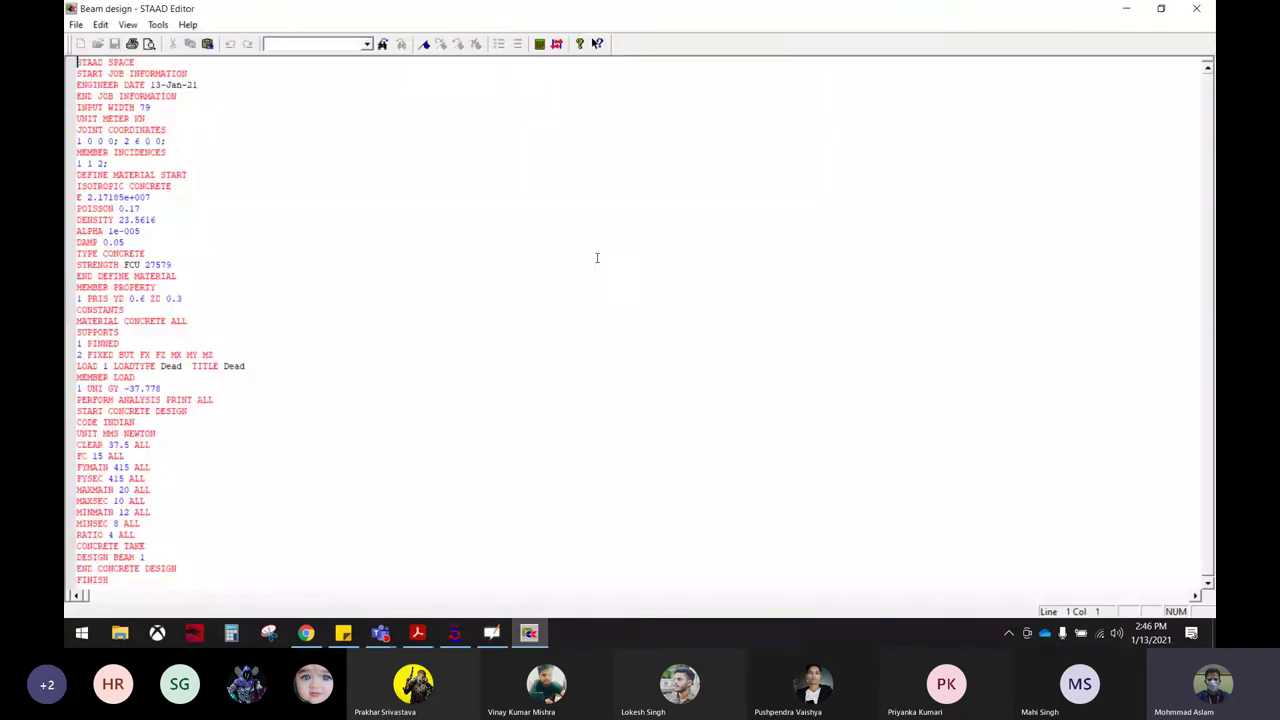
pyautogui.doubleClick(141, 209)
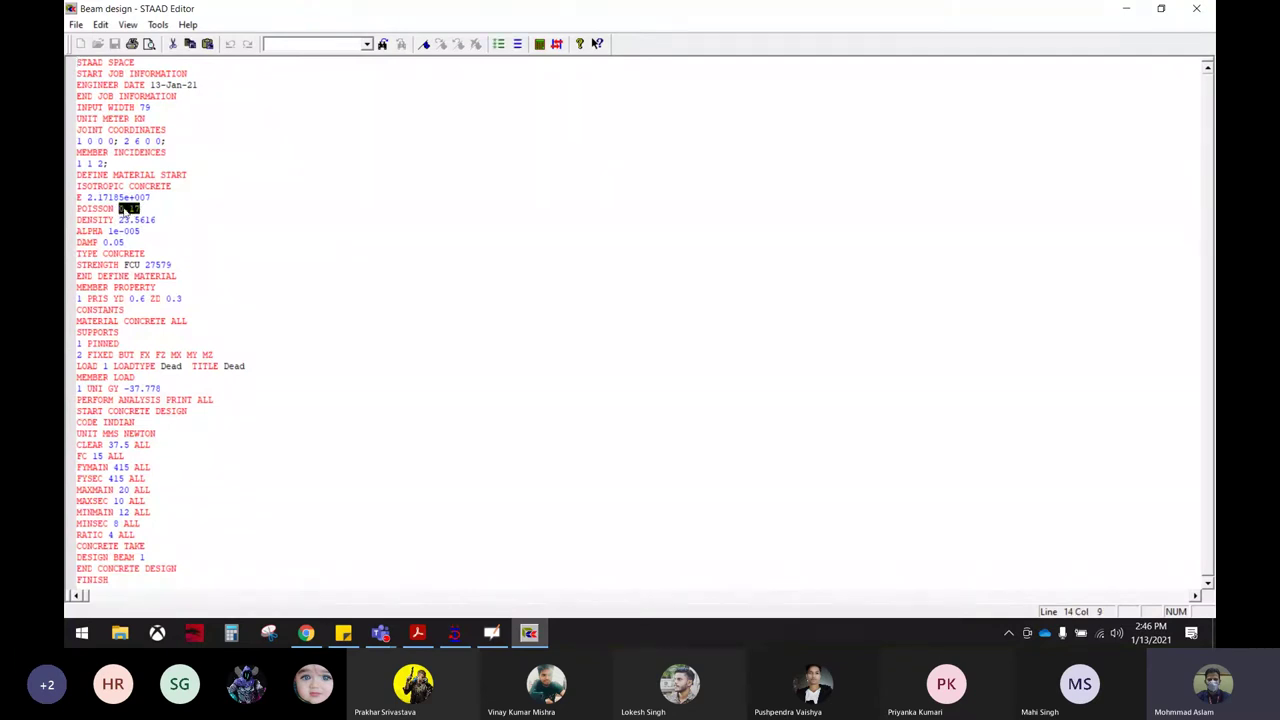
pyautogui.write('0.')
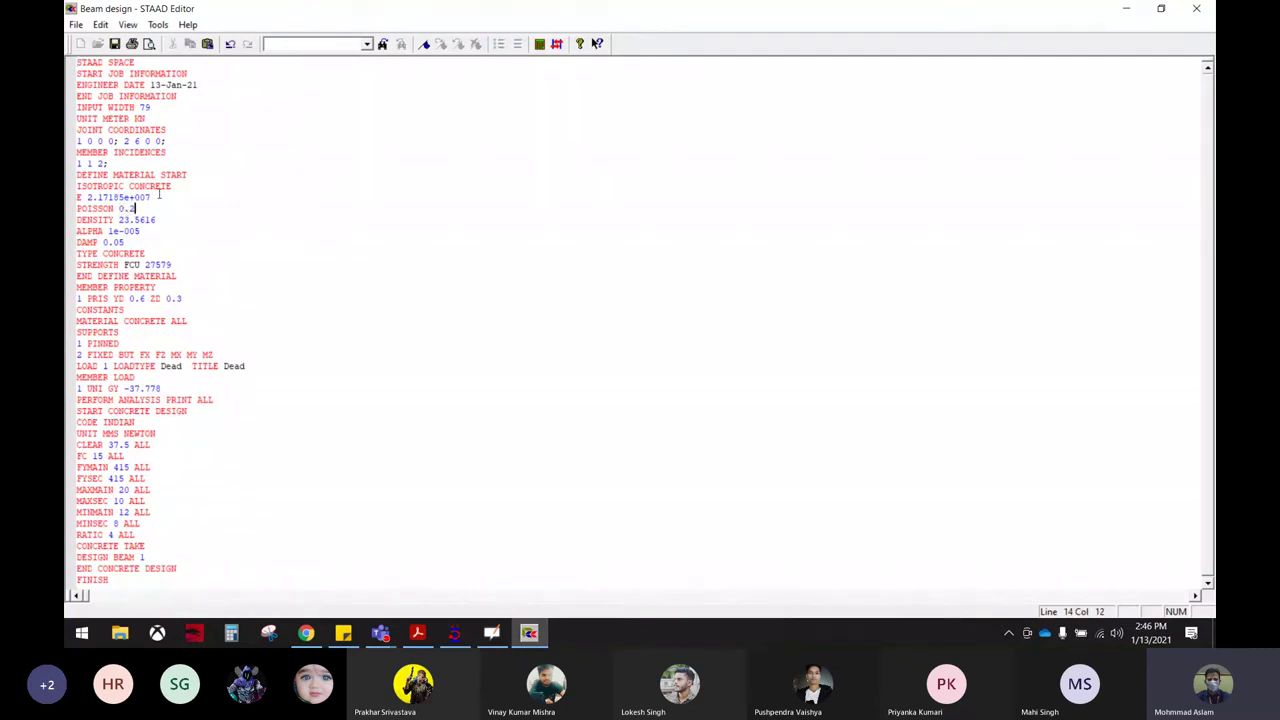
pyautogui.click(418, 636)
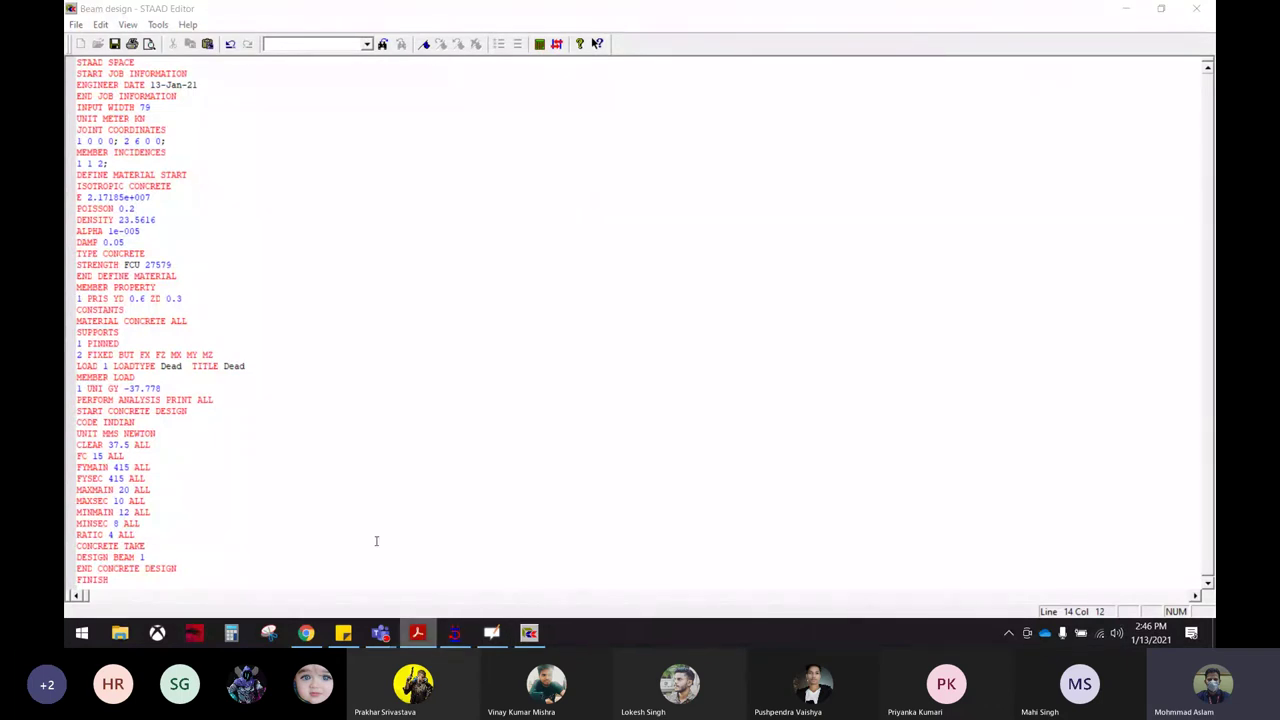
pyautogui.click(77, 30)
pyautogui.click(108, 206)
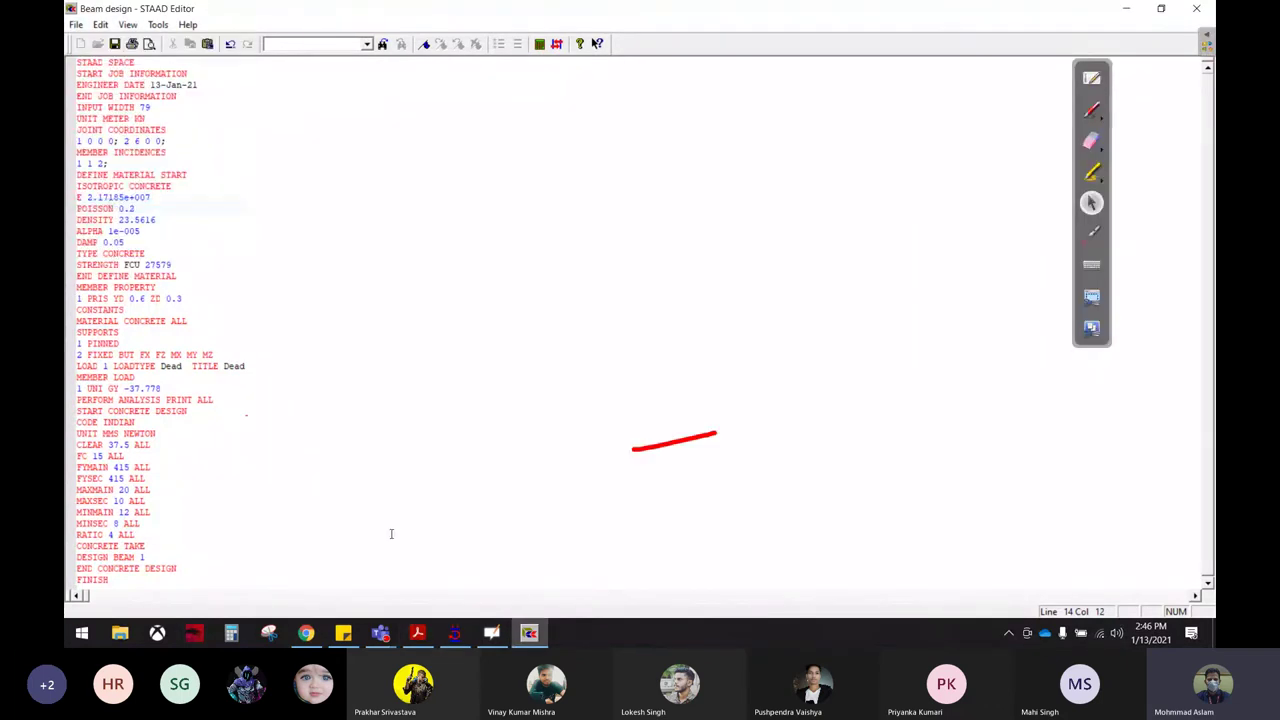
pyautogui.click(418, 632)
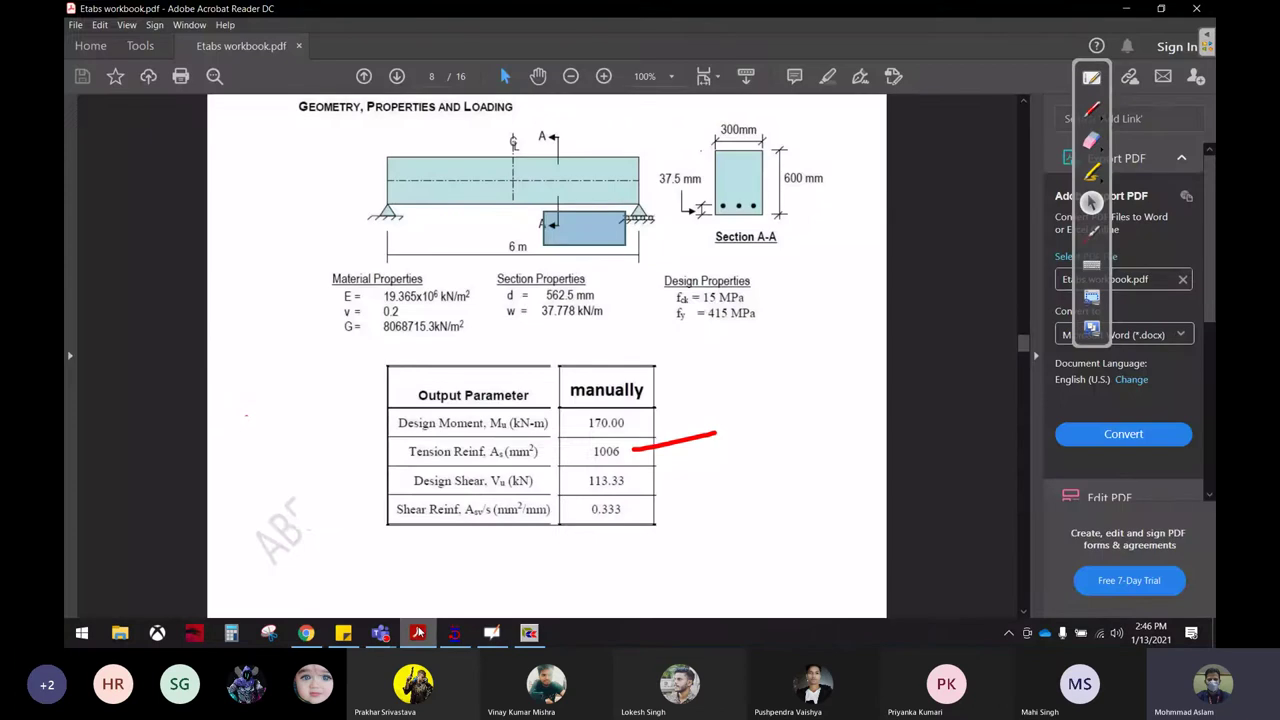
pyautogui.click(418, 632)
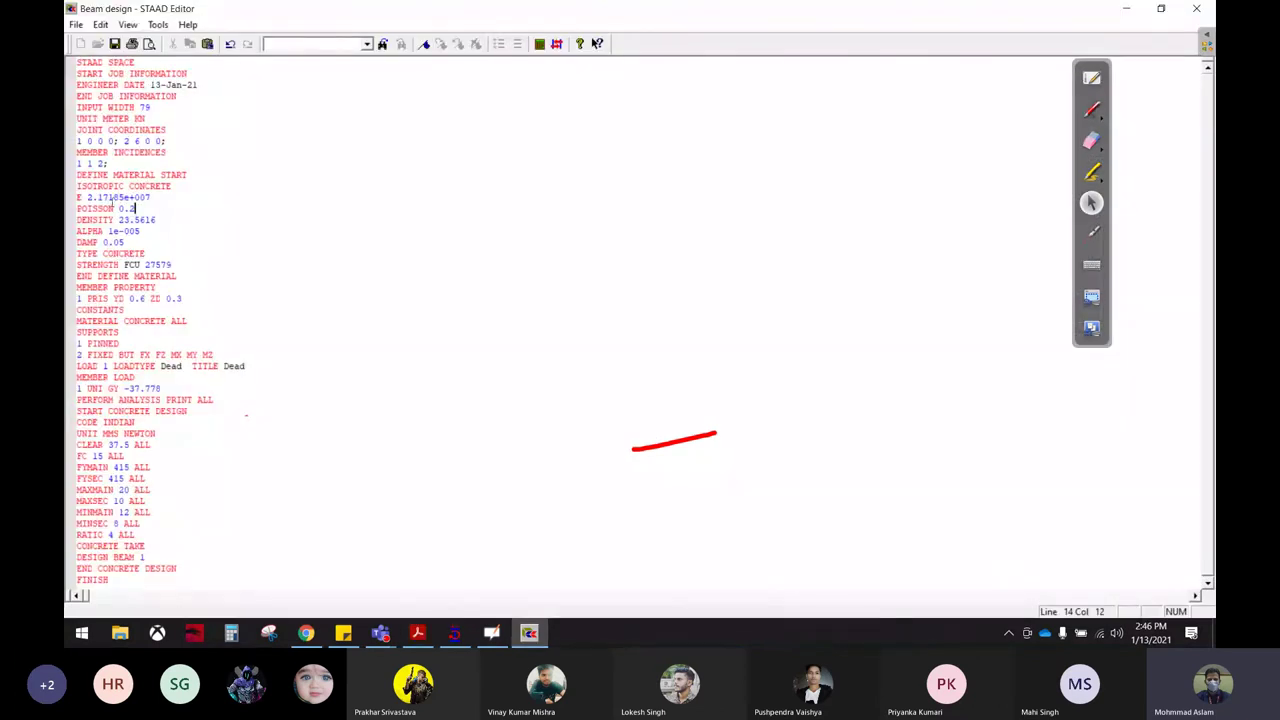
# Step: Replace E with 1.9365e+007 and DENSITY with 25, then close the command file
pyautogui.moveTo(122, 197); pyautogui.dragTo(87, 197)
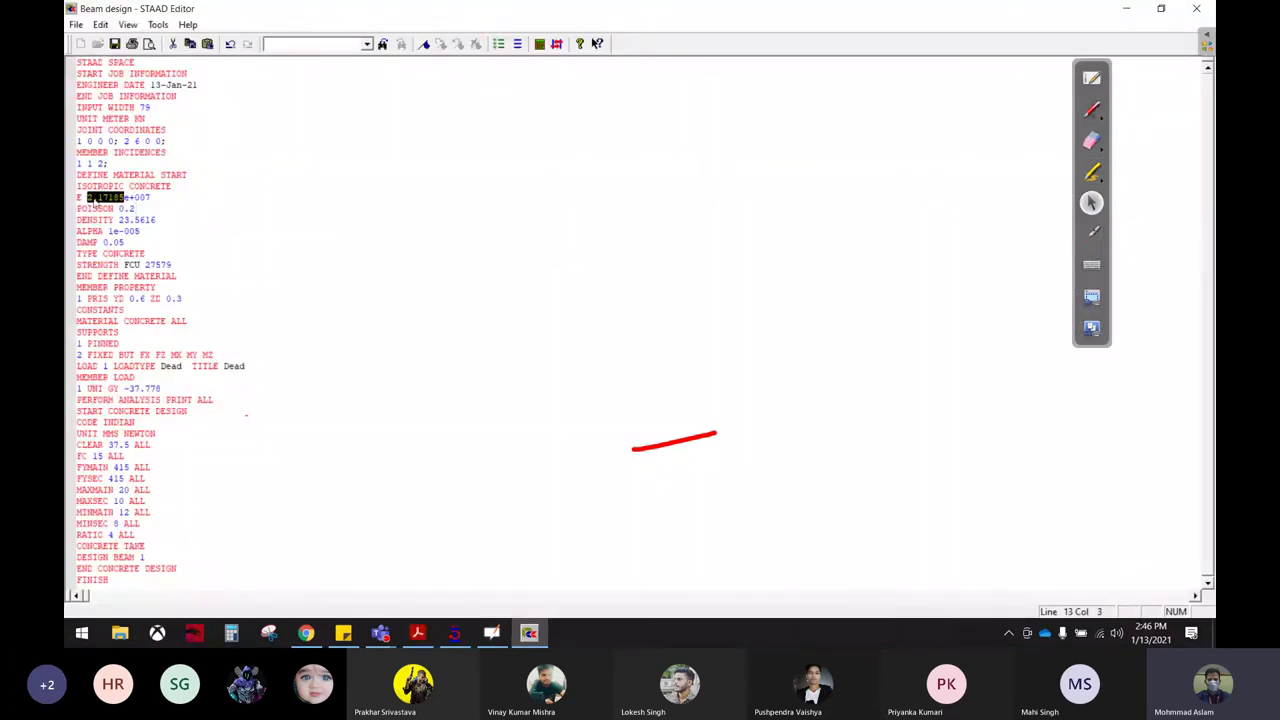
pyautogui.write('1.9365')
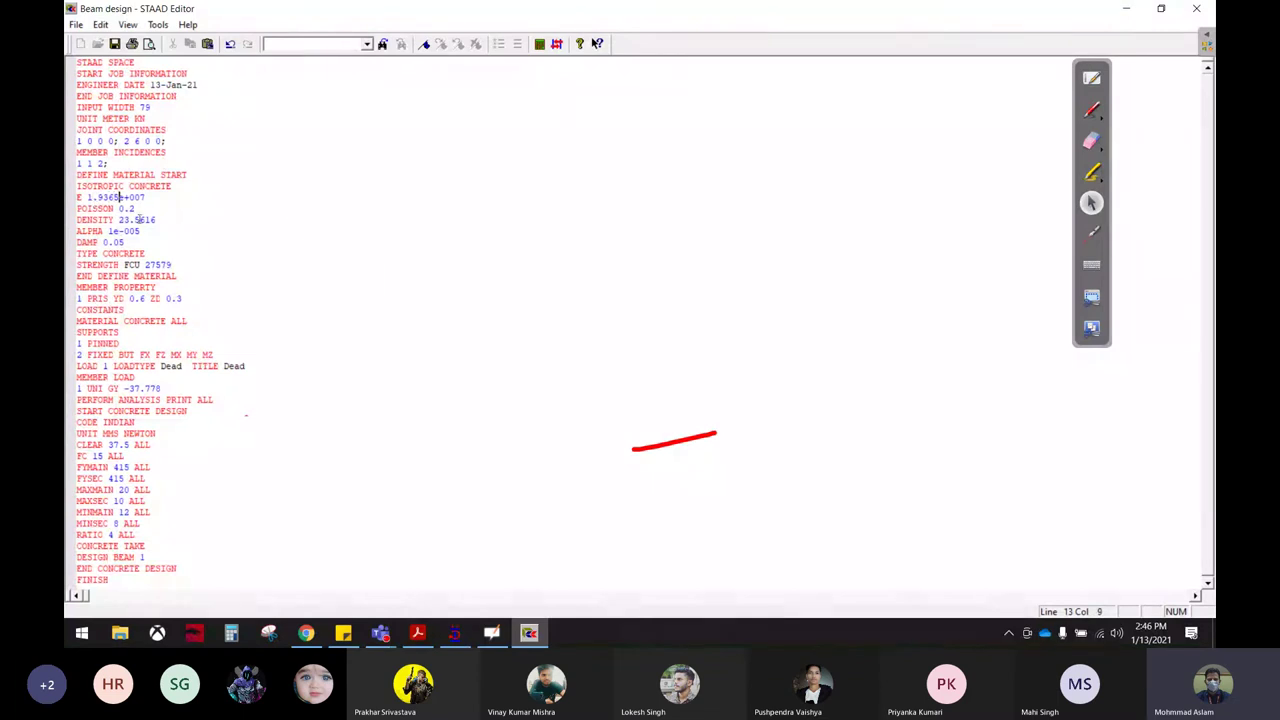
pyautogui.moveTo(157, 222); pyautogui.dragTo(118, 220)
pyautogui.write('25')
pyautogui.click(1194, 7)
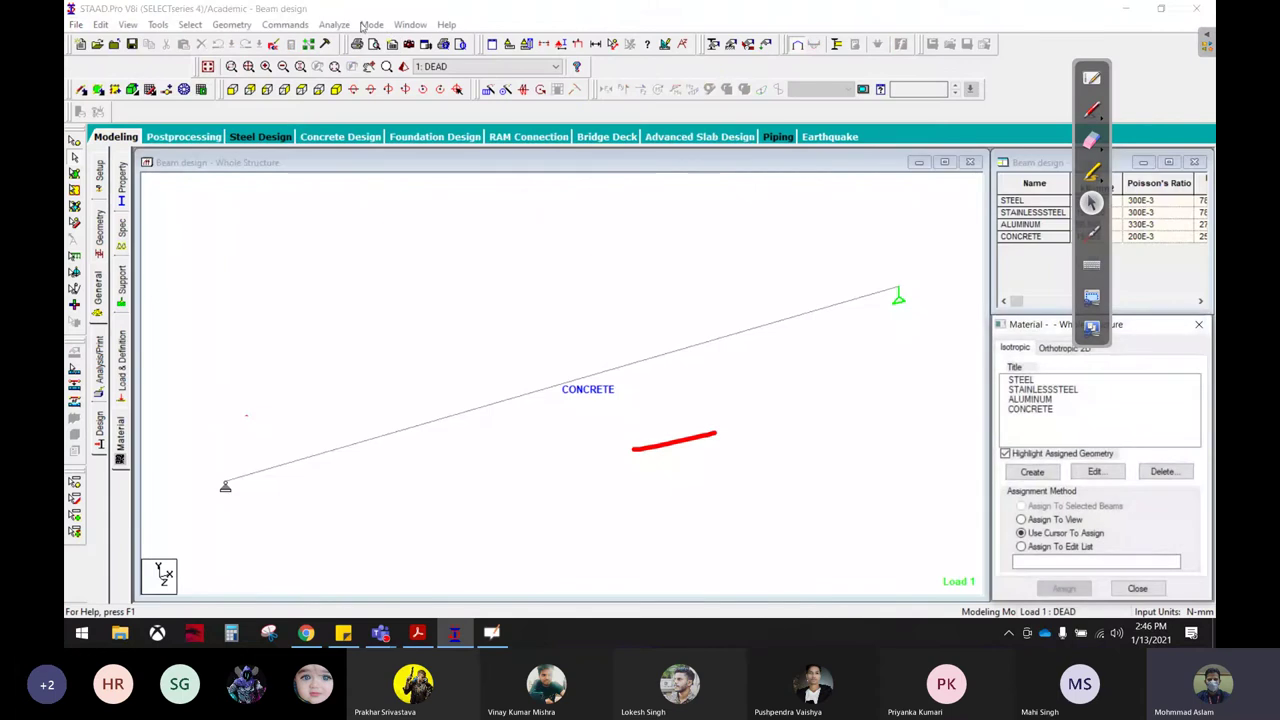
# Step: Run the analysis and concrete design of the updated beam
pyautogui.click(334, 24)
pyautogui.click(360, 42)
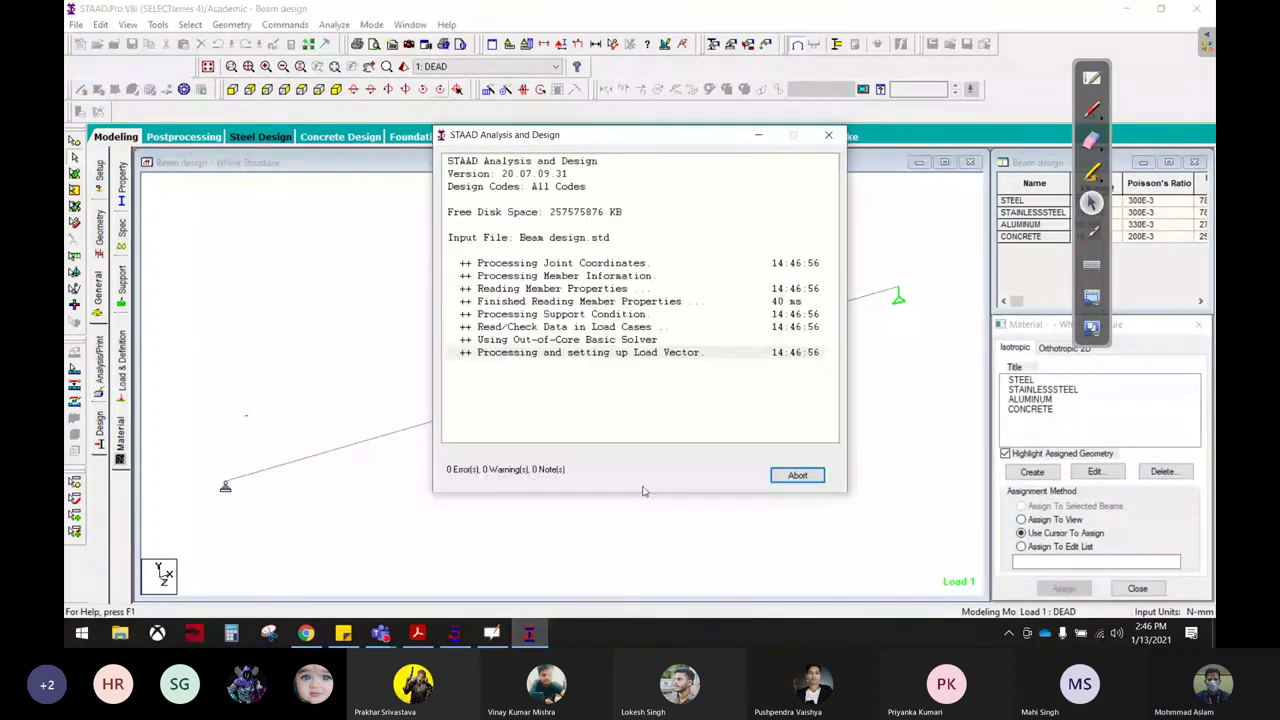
pyautogui.click(795, 473)
# Step: Check the beam's properties, then open the Output Viewer results report
pyautogui.doubleClick(576, 386)
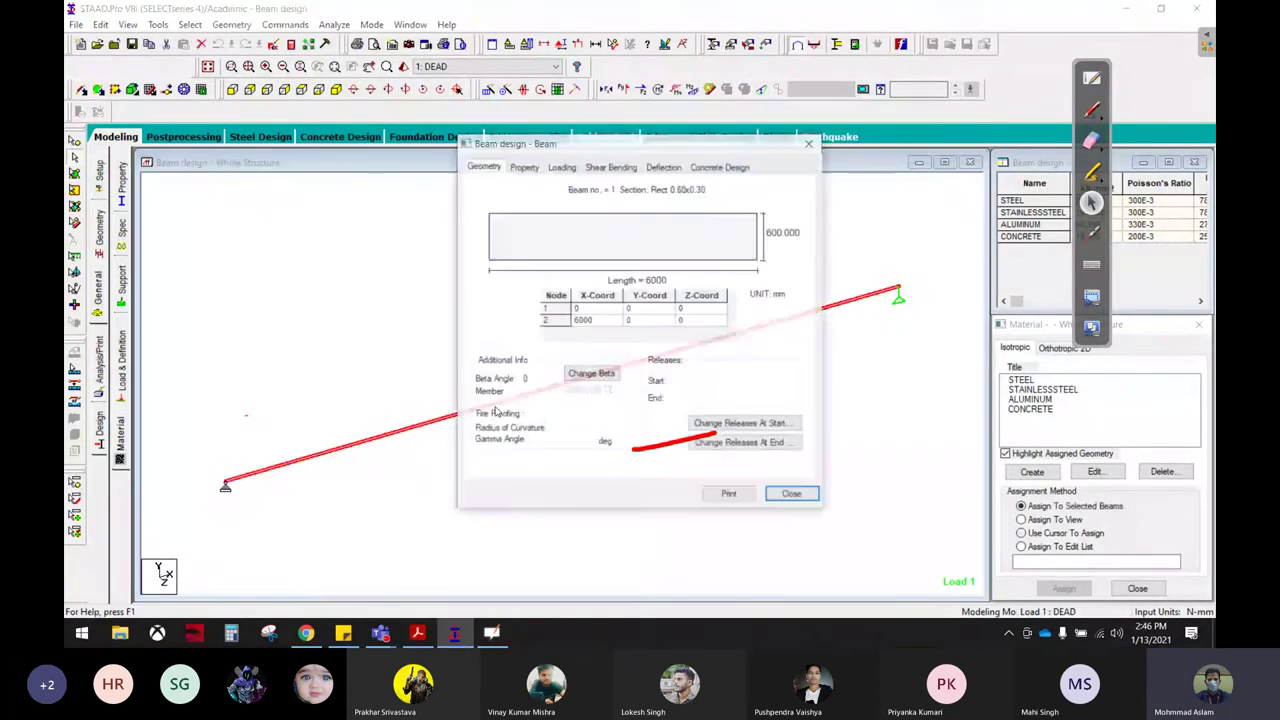
pyautogui.click(810, 143)
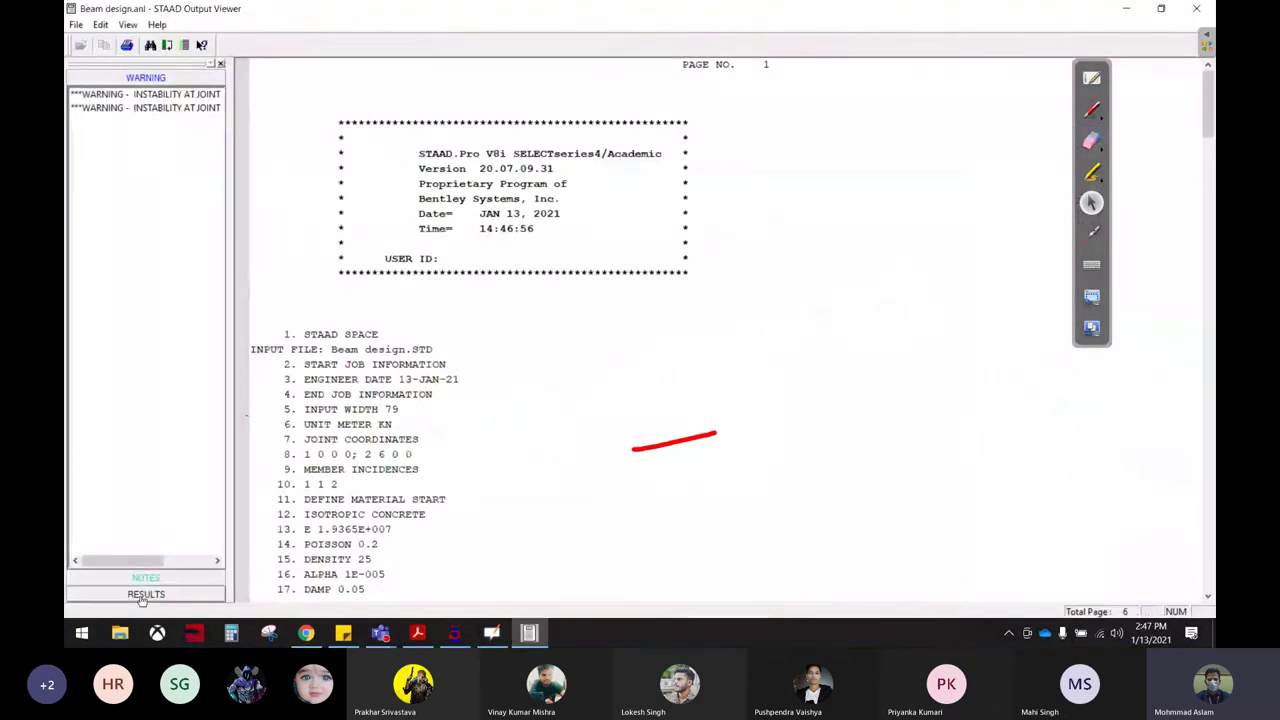
pyautogui.click(128, 589)
# Step: Jump to CONCRETE DESIGN and scroll down to the reinforcement summaries
pyautogui.click(110, 154)
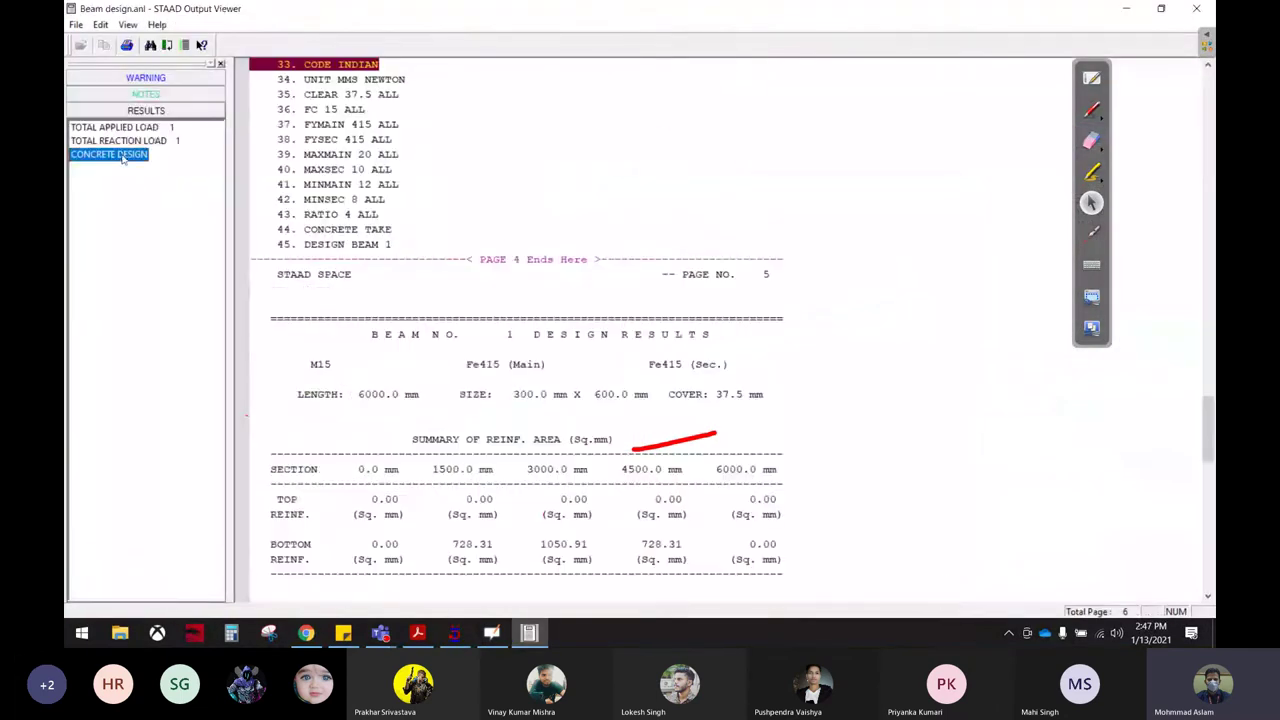
pyautogui.scroll(-3, 612, 336)
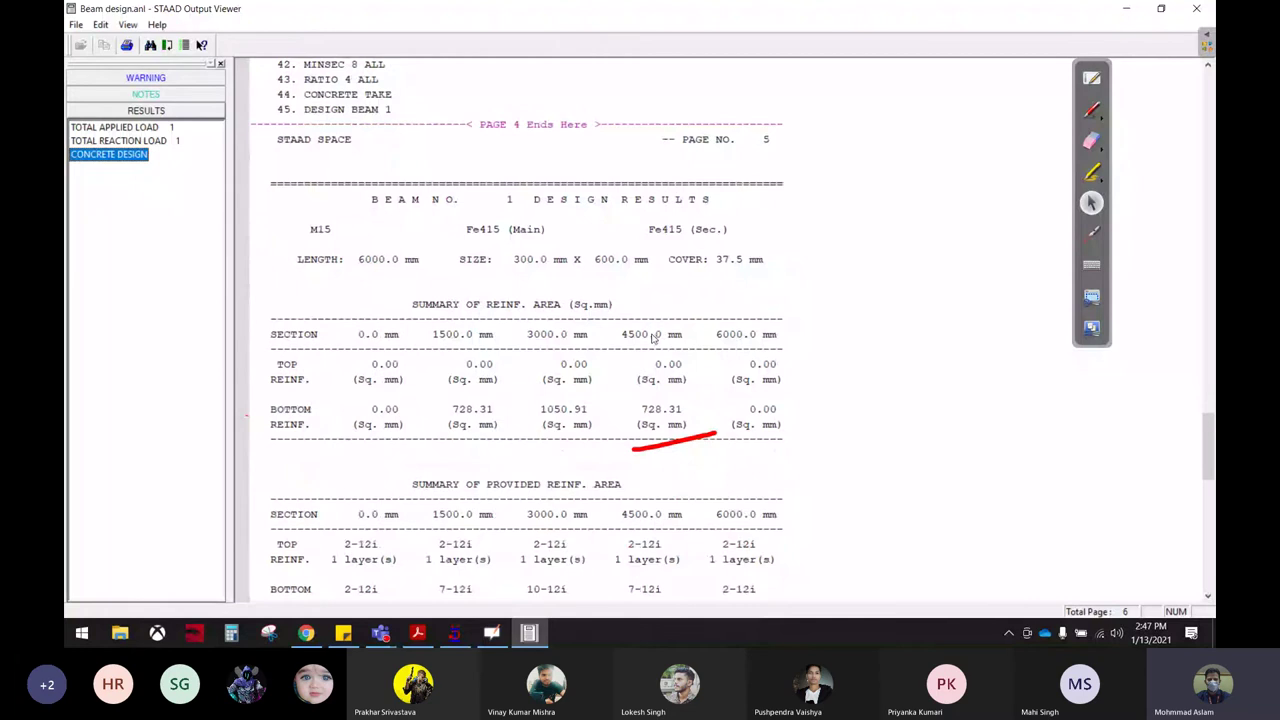
pyautogui.scroll(-2, 652, 337)
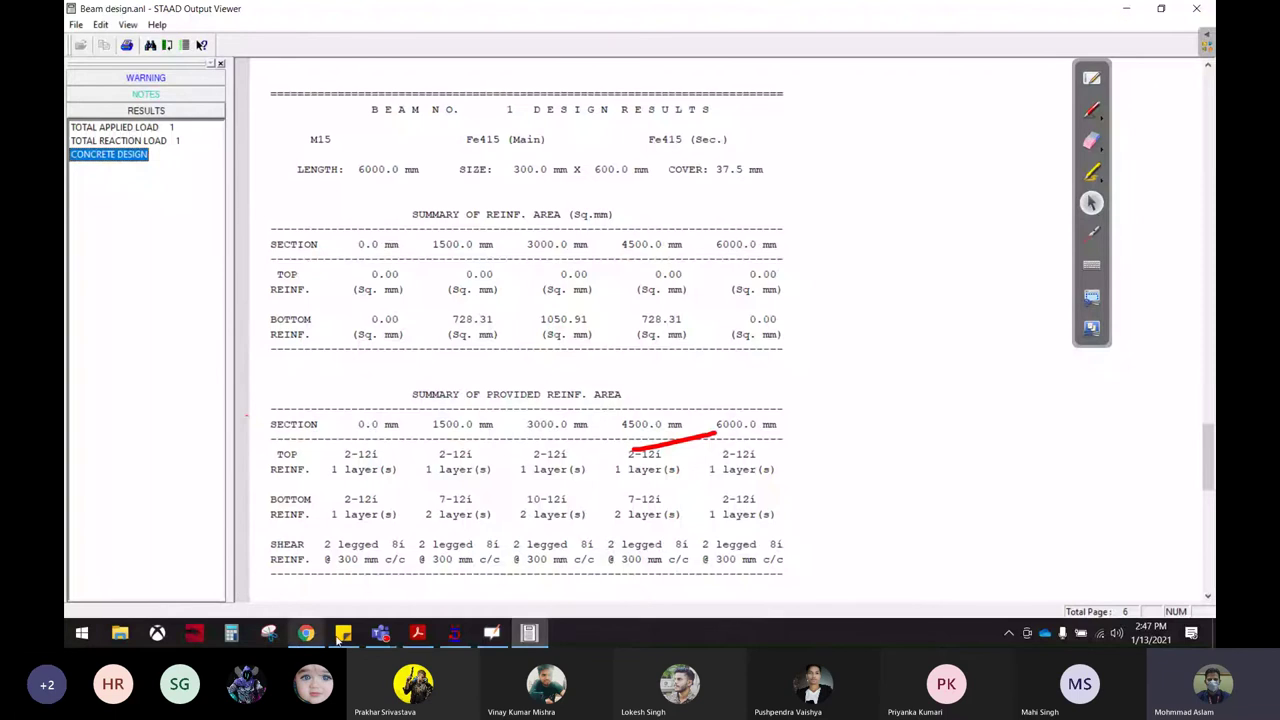
pyautogui.click(493, 634)
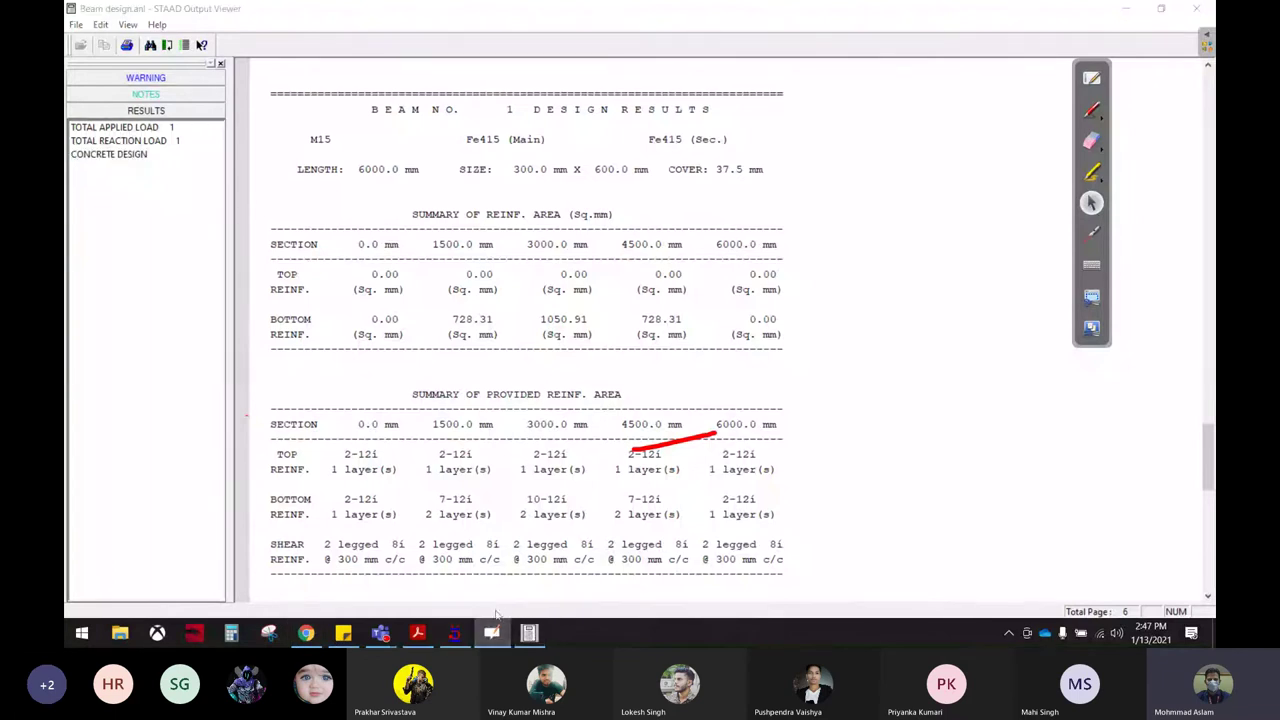
# Step: Minimise the Output Viewer report to show the STAAD.Pro beam model again
pyautogui.click(74, 23)
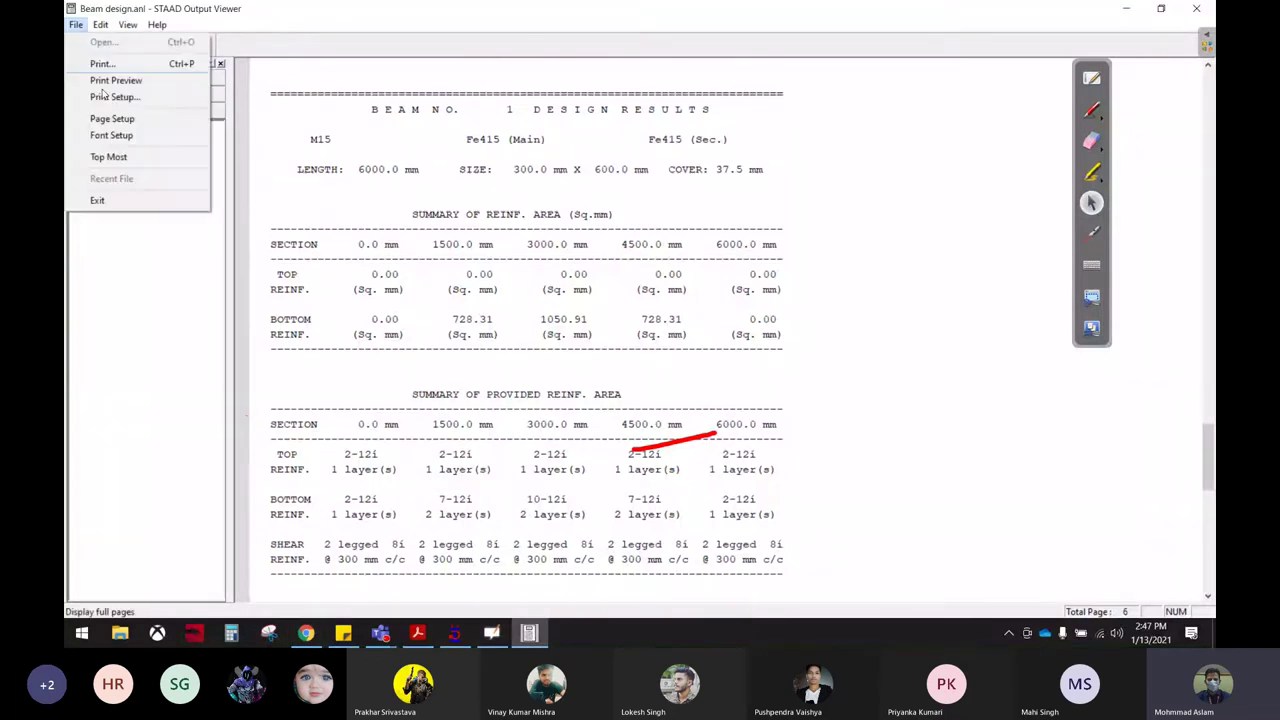
pyautogui.click(670, 430)
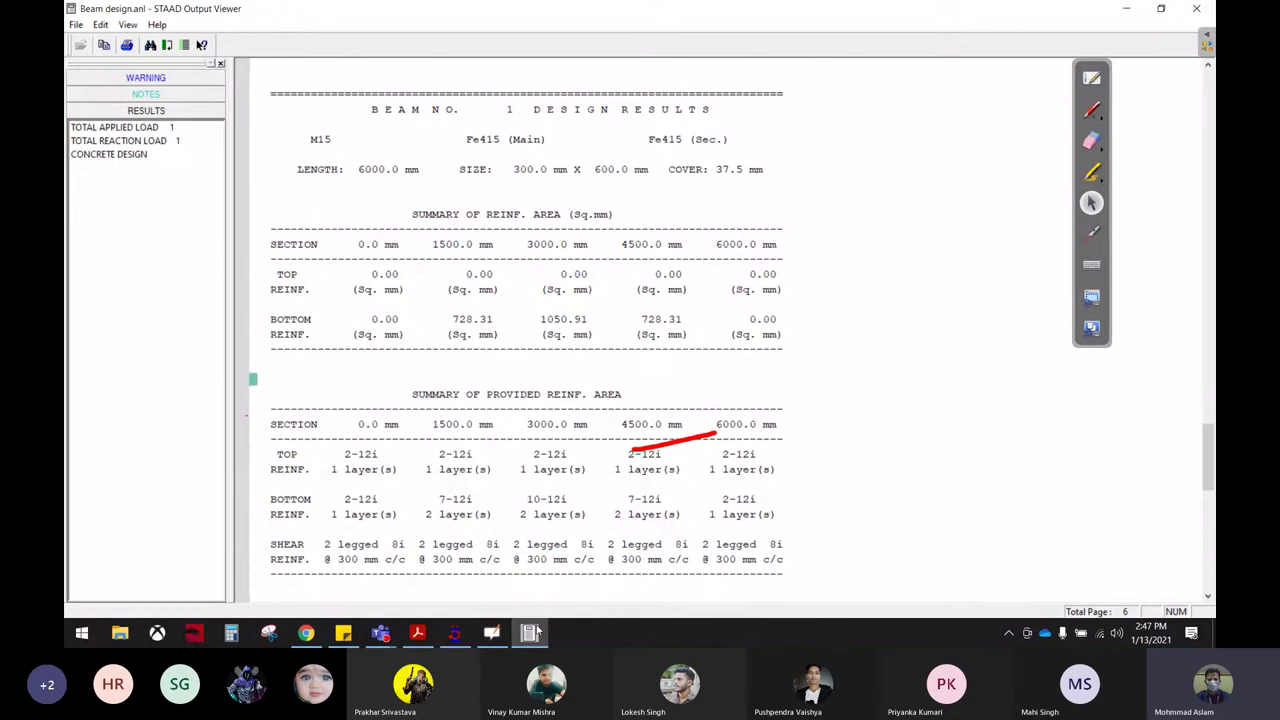
pyautogui.click(1091, 202)
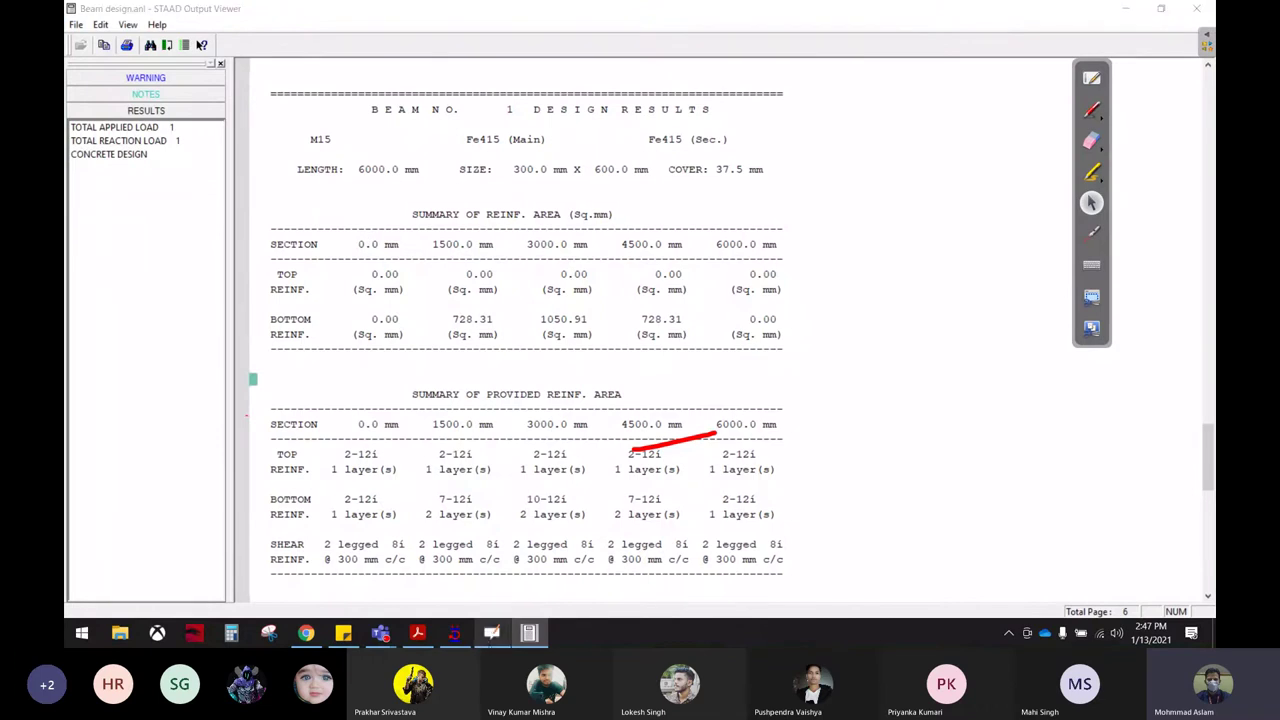
pyautogui.click(1130, 9)
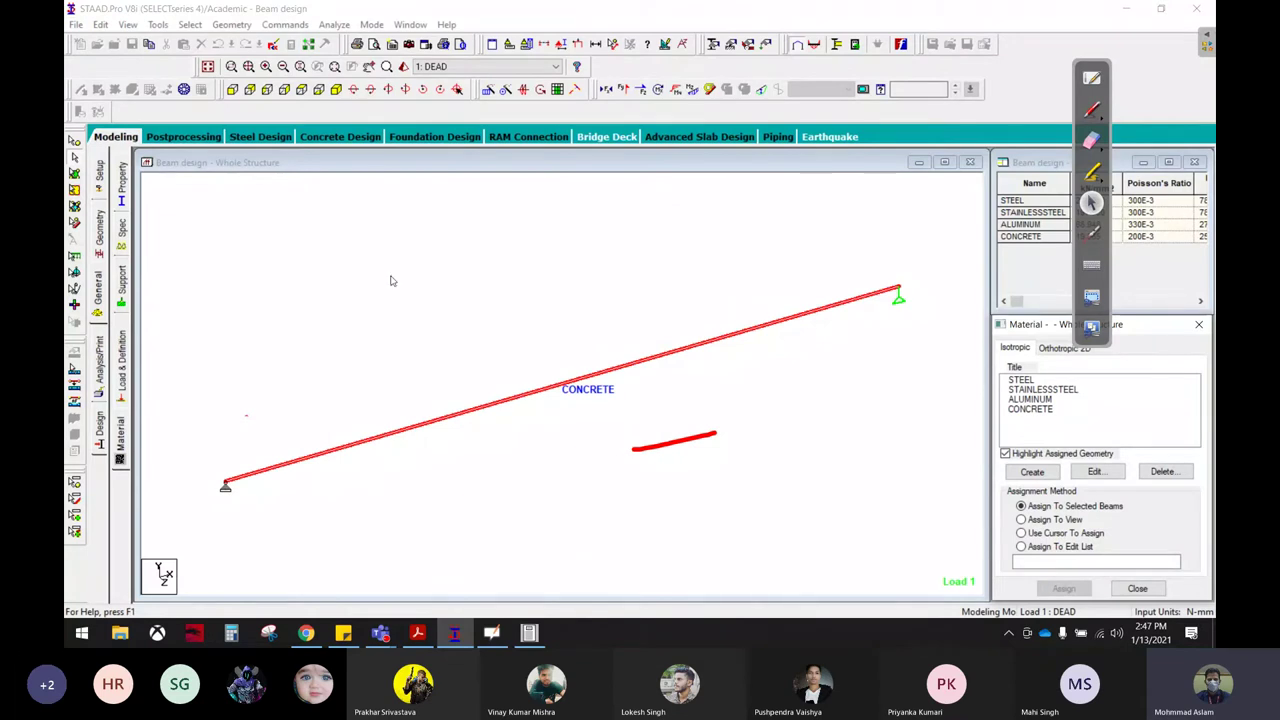
# Step: Handwrite 1006 and 1050 in red ink over the beam model
pyautogui.click(1091, 109)
pyautogui.moveTo(349, 128); pyautogui.dragTo(349, 235)
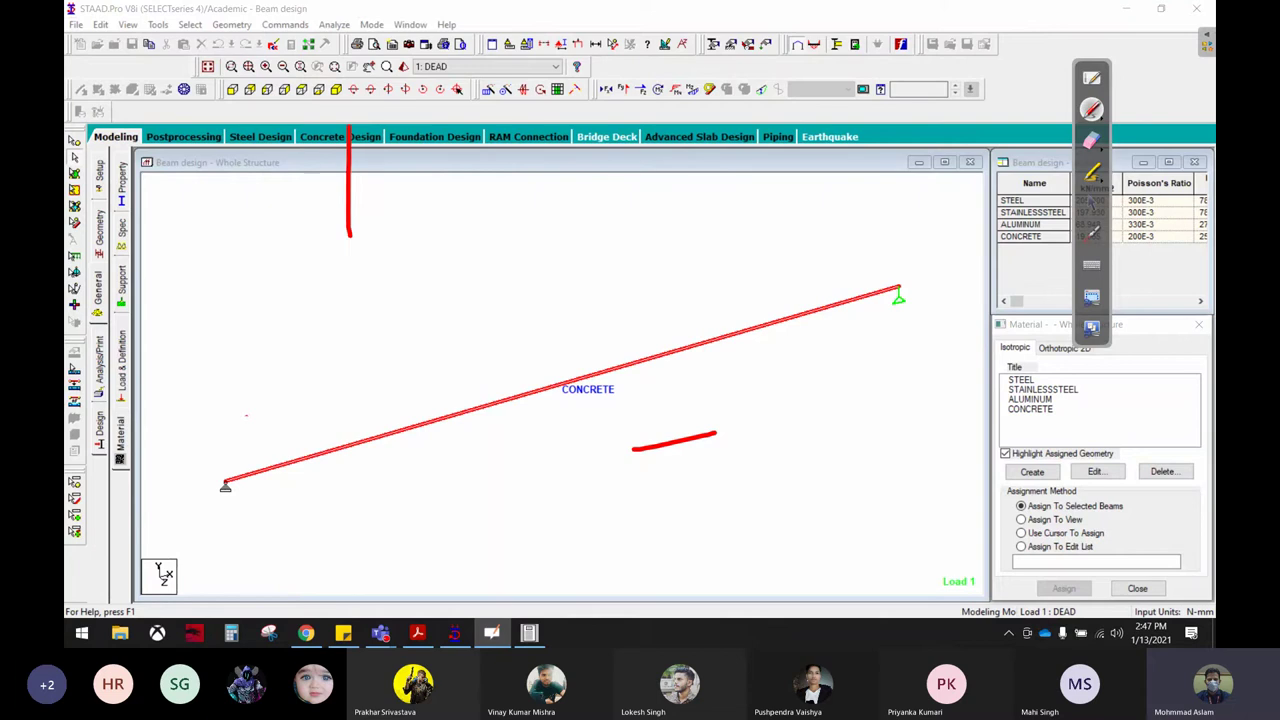
pyautogui.moveTo(432, 168); pyautogui.dragTo(518, 156)
pyautogui.moveTo(676, 104); pyautogui.dragTo(590, 186)
pyautogui.moveTo(554, 190); pyautogui.dragTo(586, 186)
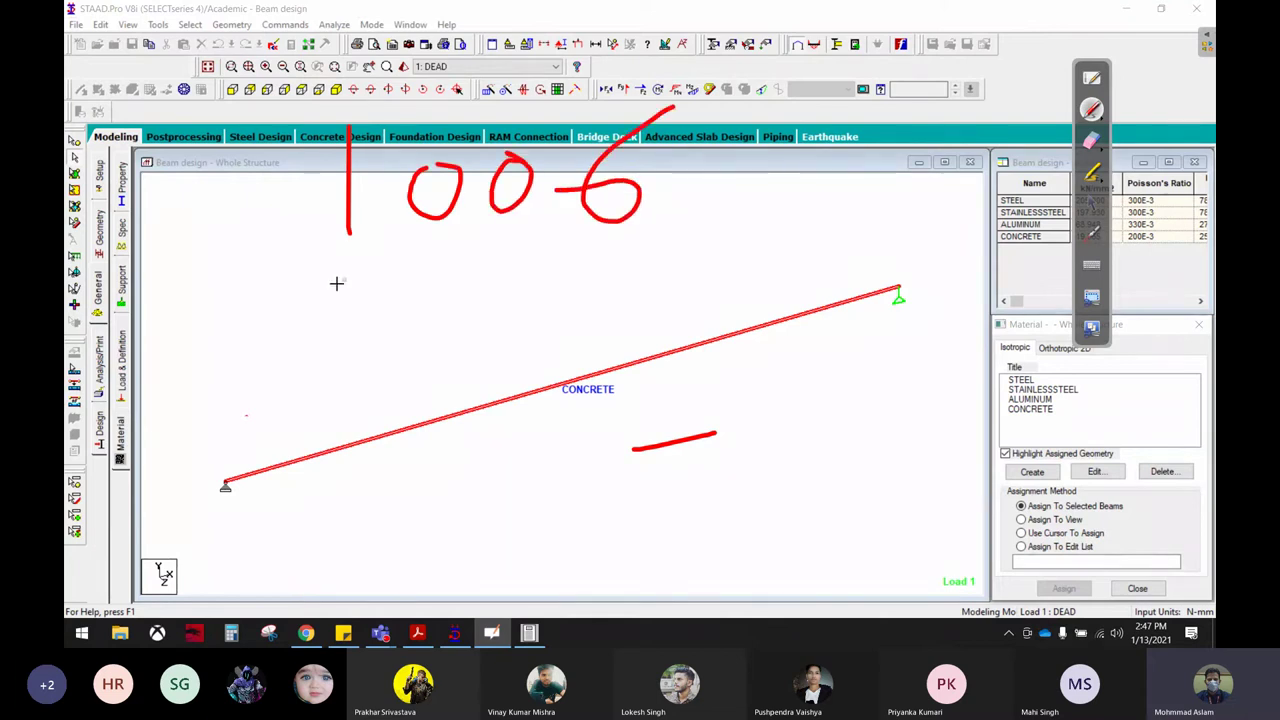
pyautogui.moveTo(362, 265); pyautogui.dragTo(362, 352)
pyautogui.moveTo(447, 278)
pyautogui.mouseDown()
pyautogui.moveTo(556, 258)
pyautogui.moveTo(562, 320)
pyautogui.moveTo(505, 328)
pyautogui.mouseUp()
pyautogui.moveTo(612, 250); pyautogui.dragTo(604, 252)
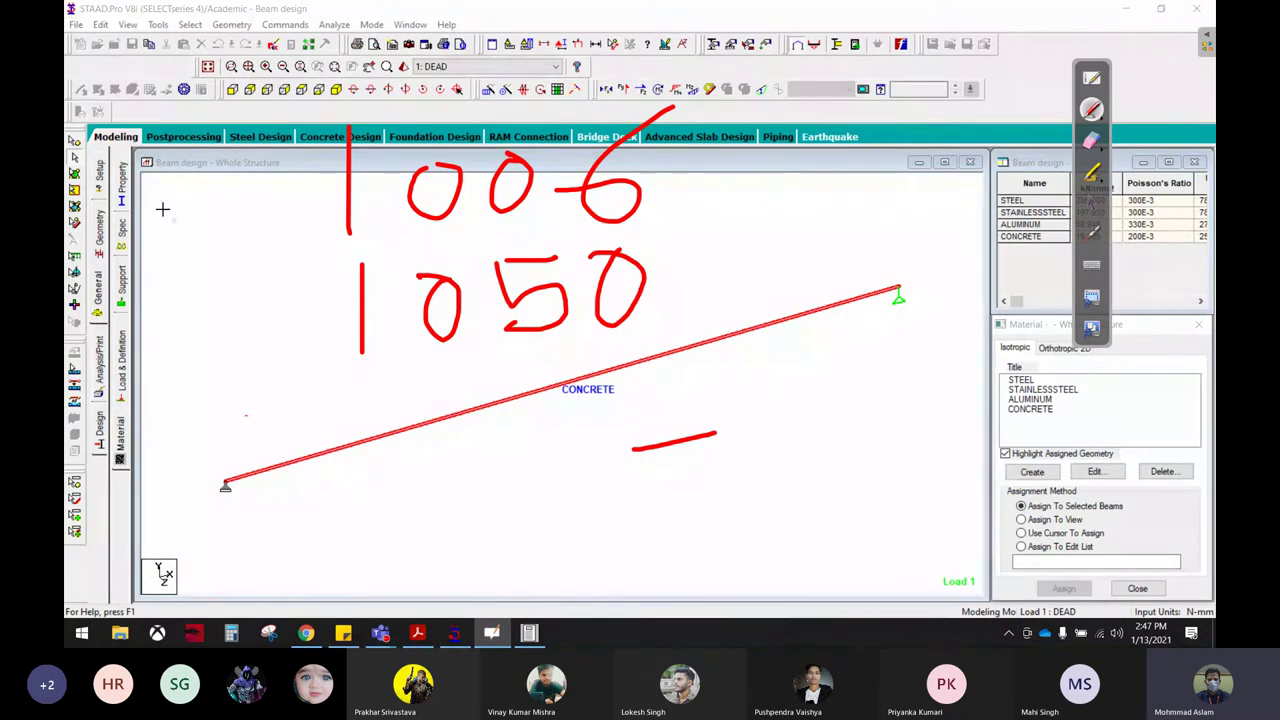
# Step: Return to the cursor tool and bring up the Etabs workbook PDF
pyautogui.click(1091, 202)
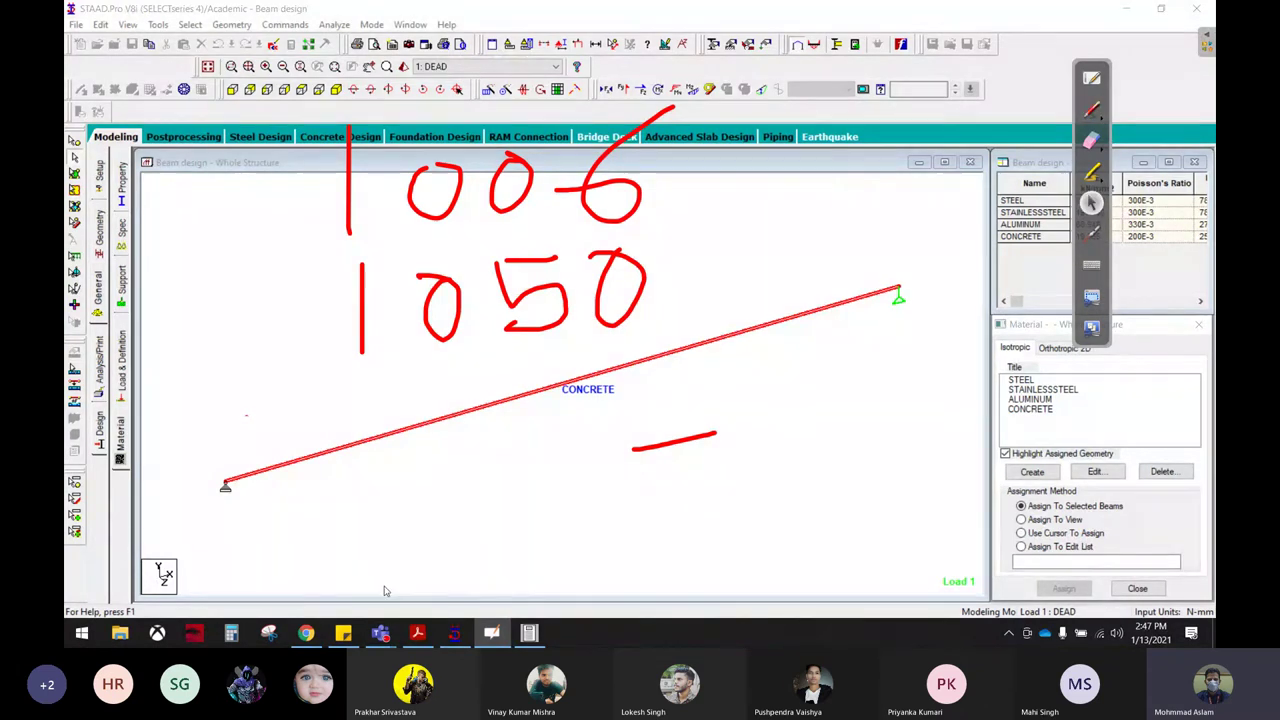
pyautogui.click(528, 633)
pyautogui.click(418, 633)
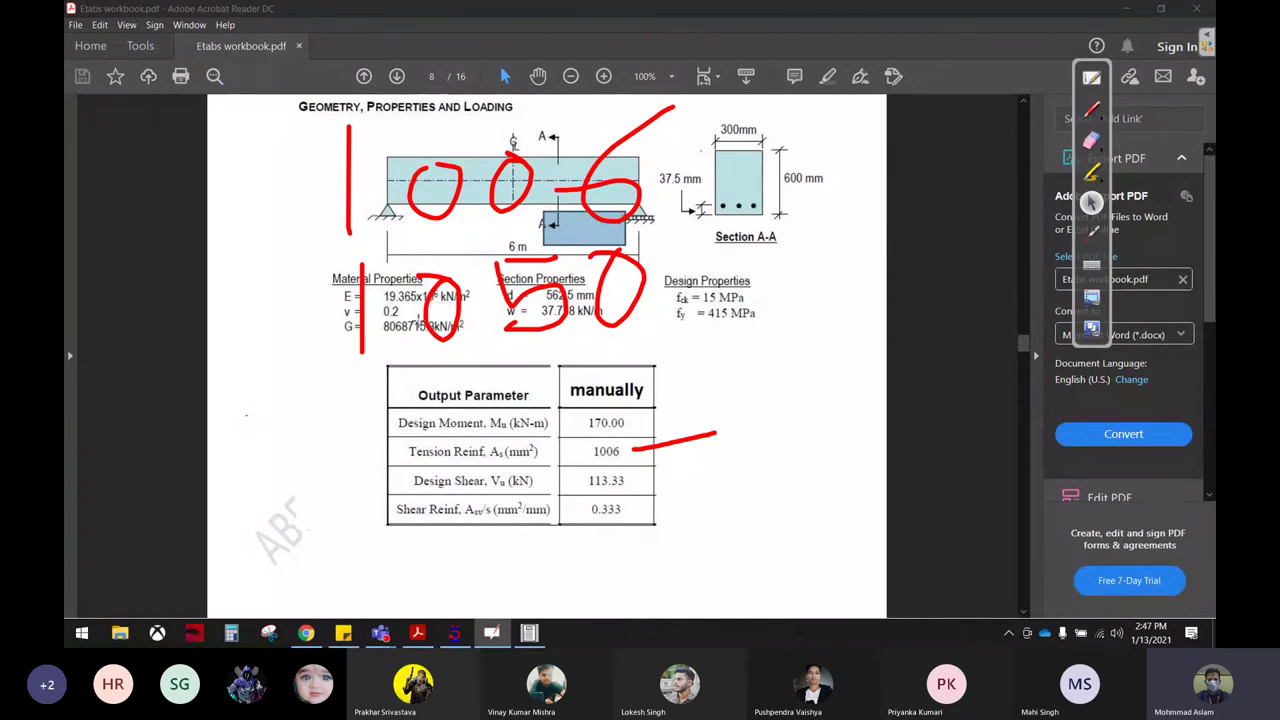
# Step: Review the workbook's manual 1006 mm² tension reinforcement, then minimise Acrobat
pyautogui.moveTo(340, 345); pyautogui.dragTo(577, 338)
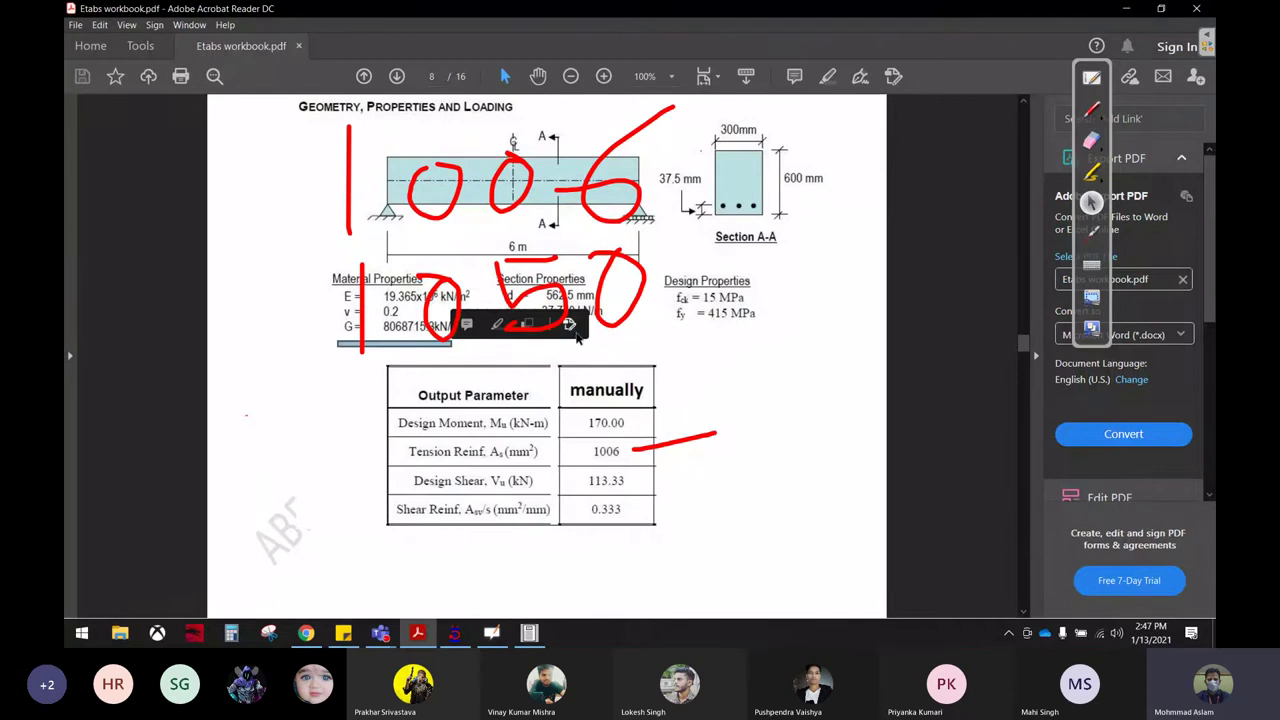
pyautogui.click(577, 338)
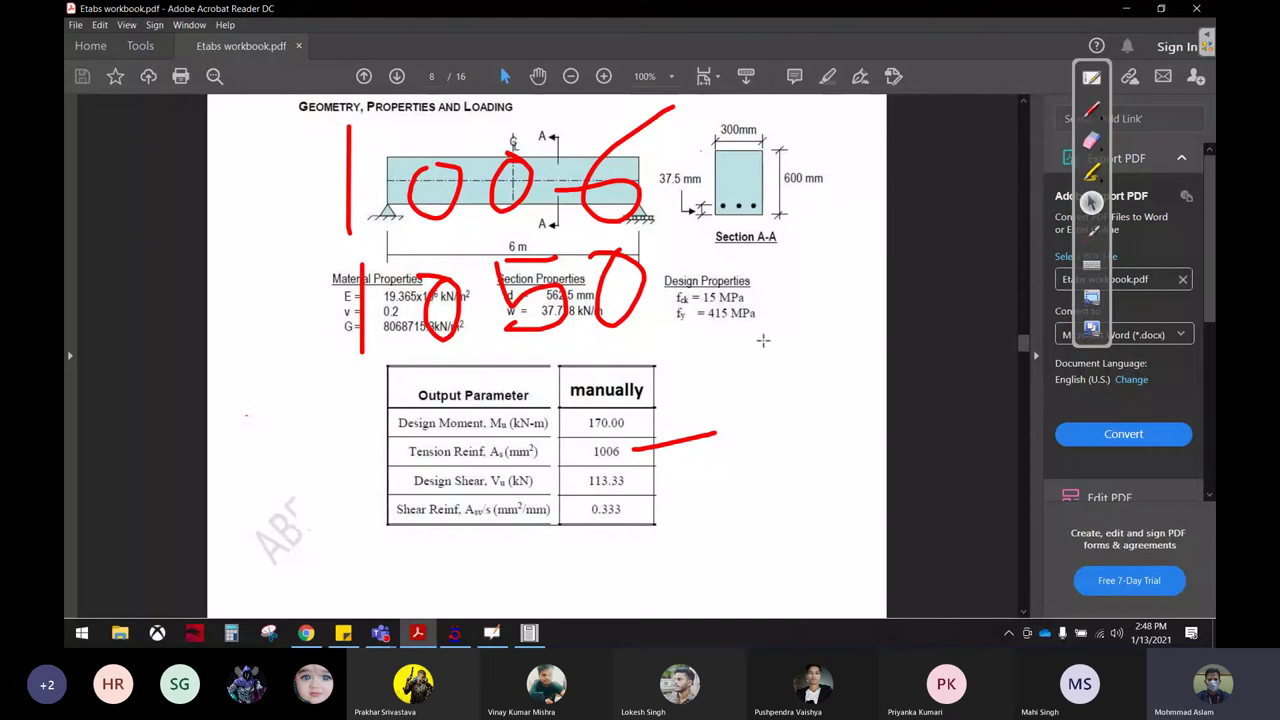
pyautogui.scroll(2, 762, 338)
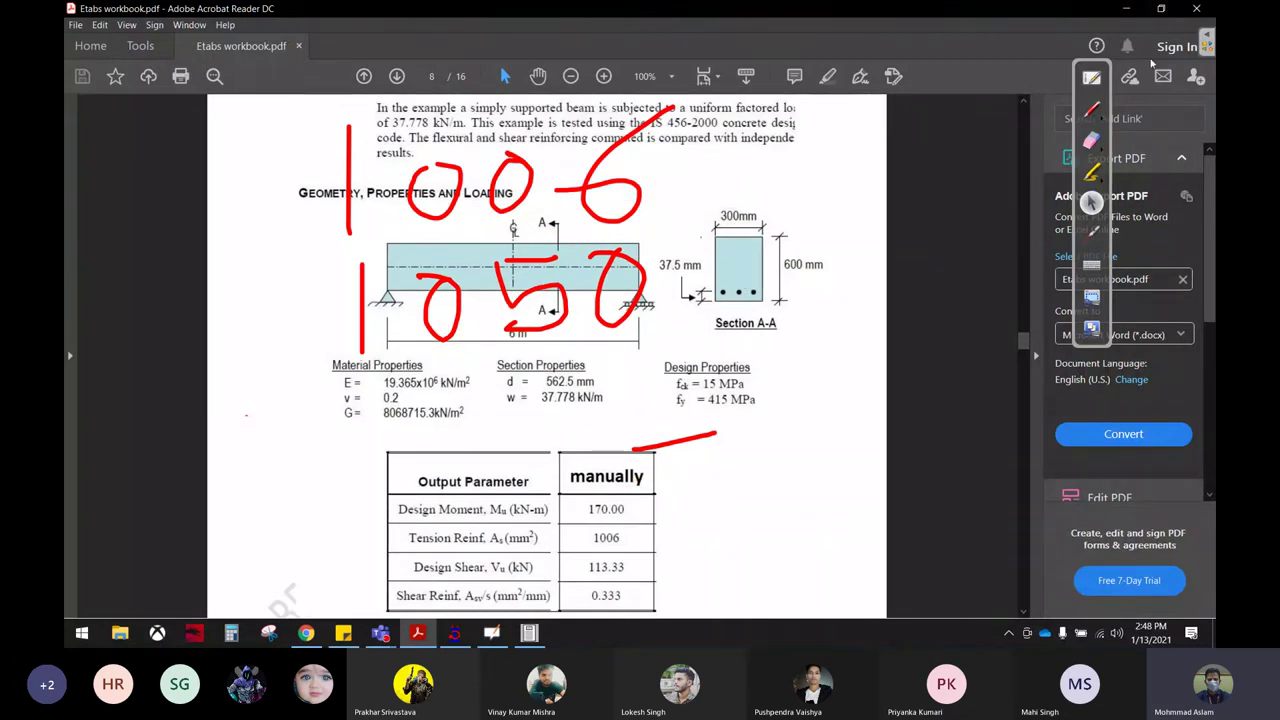
pyautogui.click(1127, 10)
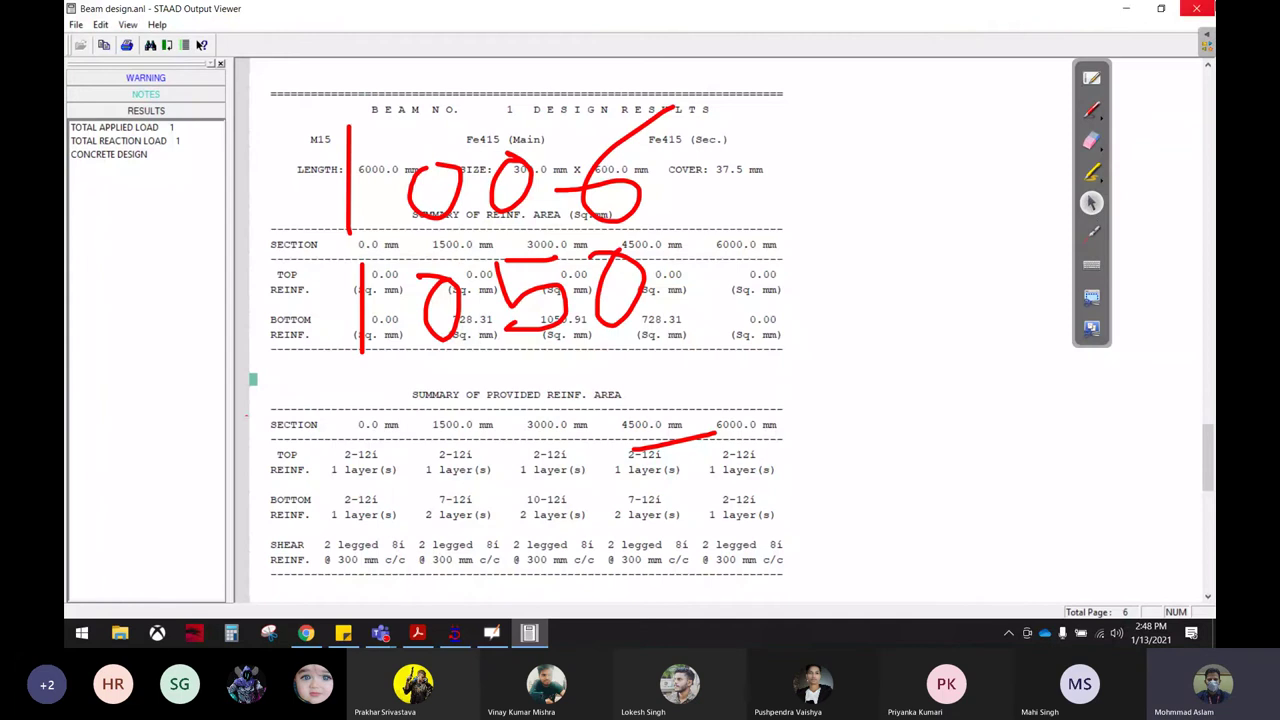
# Step: Erase the handwritten 1006 and 1050 notes and open the input command file
pyautogui.hotkey('alt', 'Tab')
pyautogui.click(1091, 141)
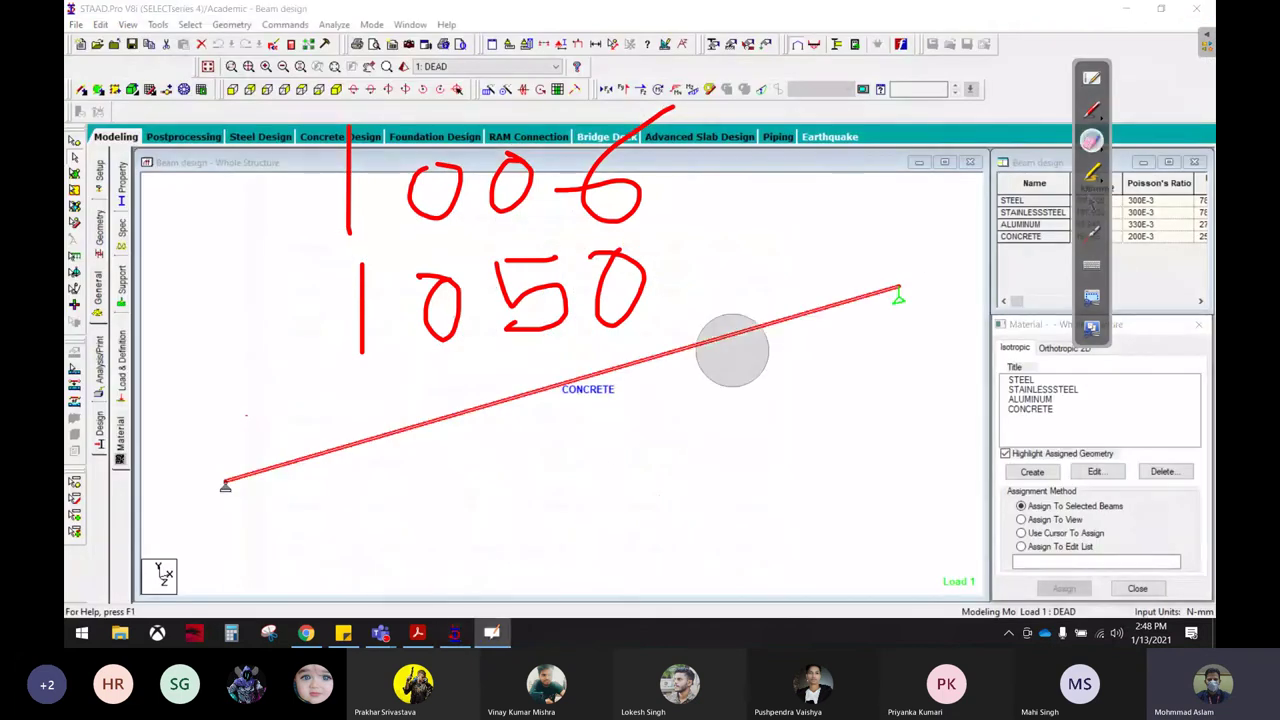
pyautogui.moveTo(729, 349)
pyautogui.mouseDown()
pyautogui.moveTo(285, 348)
pyautogui.moveTo(322, 149)
pyautogui.mouseUp()
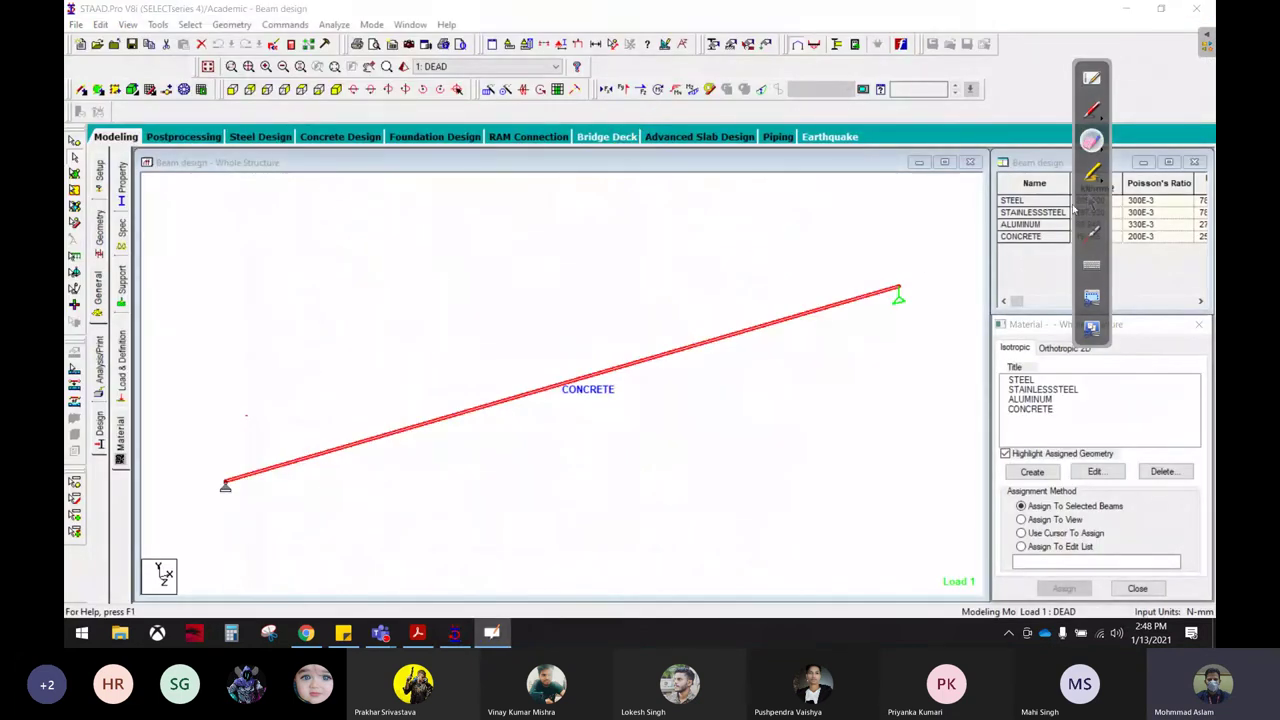
pyautogui.click(1091, 203)
pyautogui.click(420, 311)
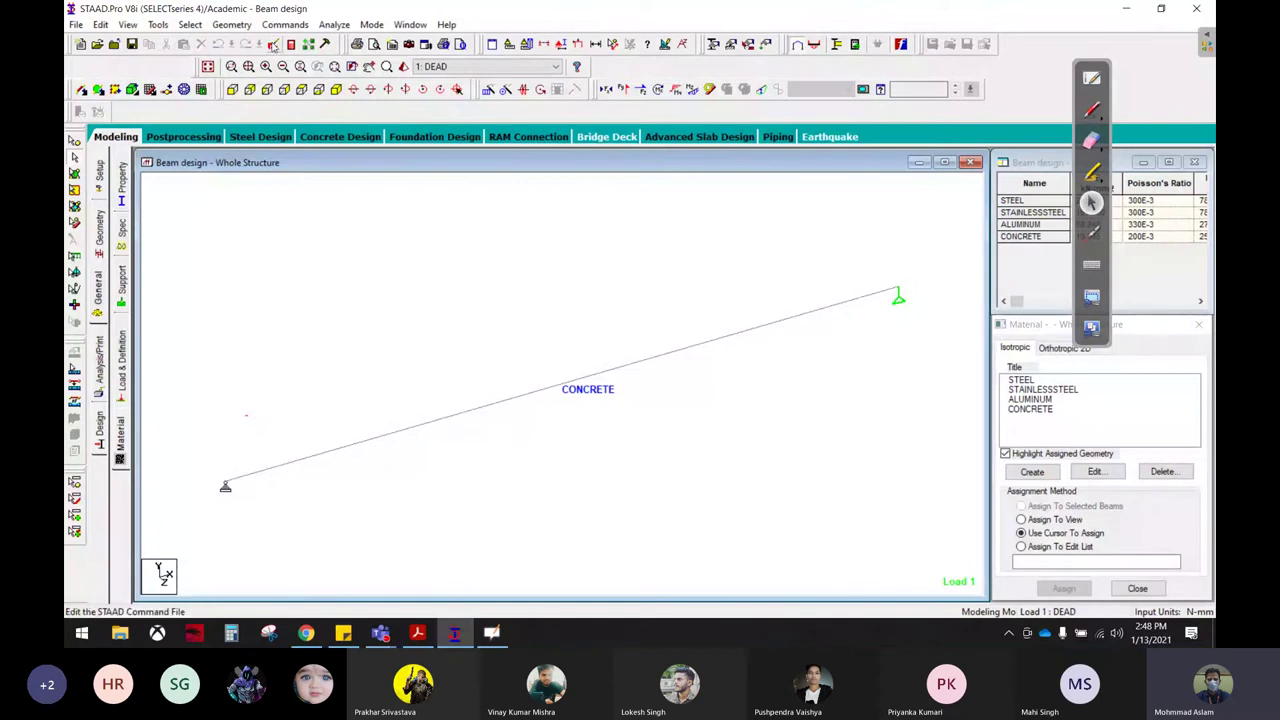
pyautogui.click(291, 44)
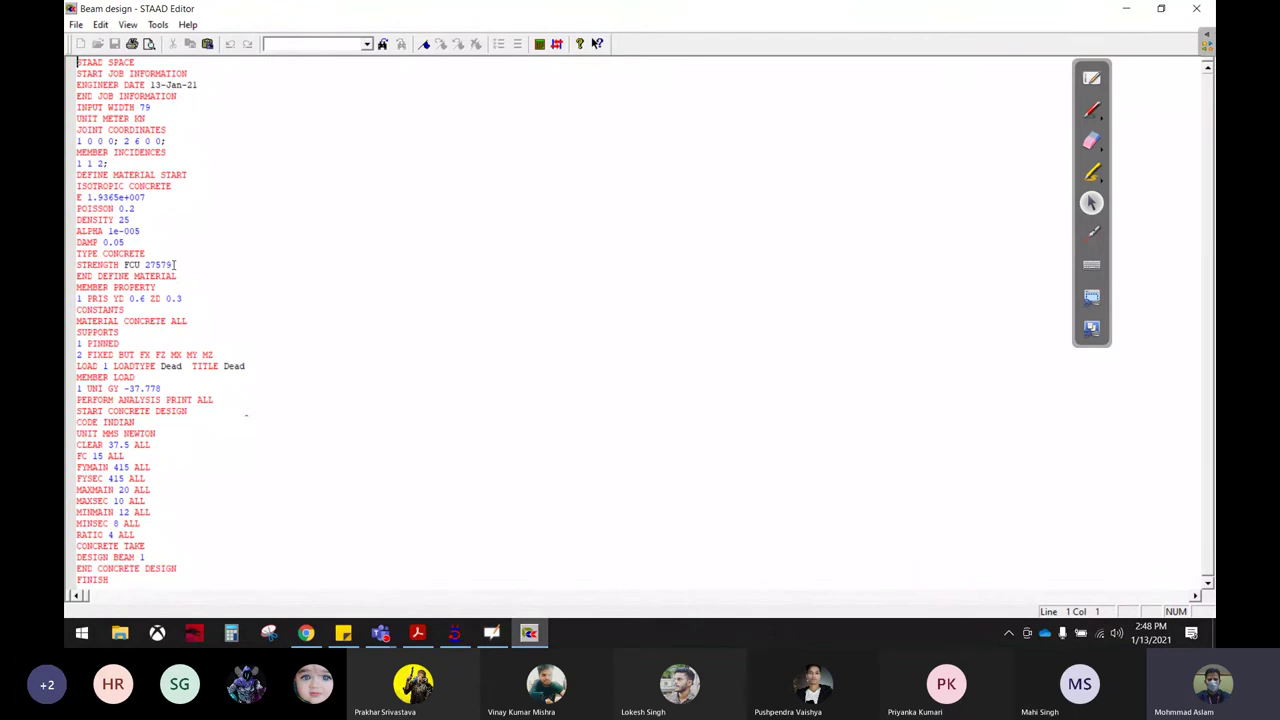
# Step: Change STRENGTH FCU from 27579 to 15, save with Ctrl+S and close the editor
pyautogui.moveTo(172, 265); pyautogui.dragTo(149, 265)
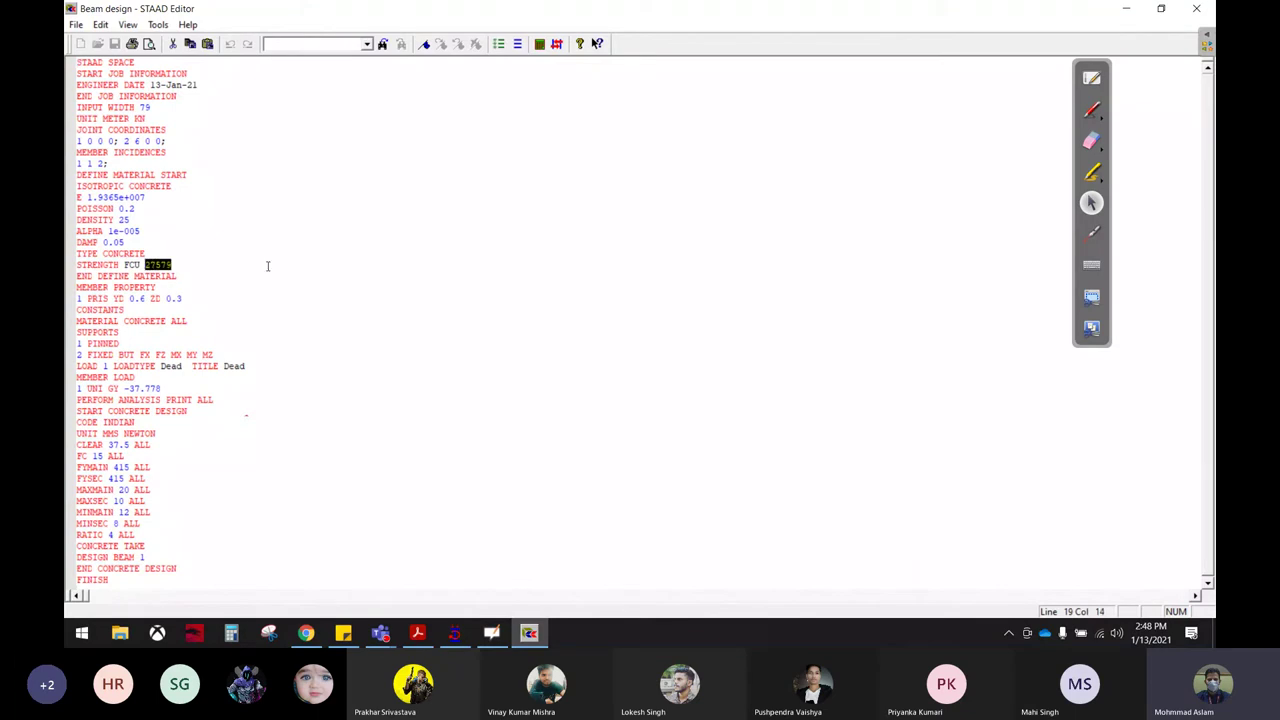
pyautogui.write('15')
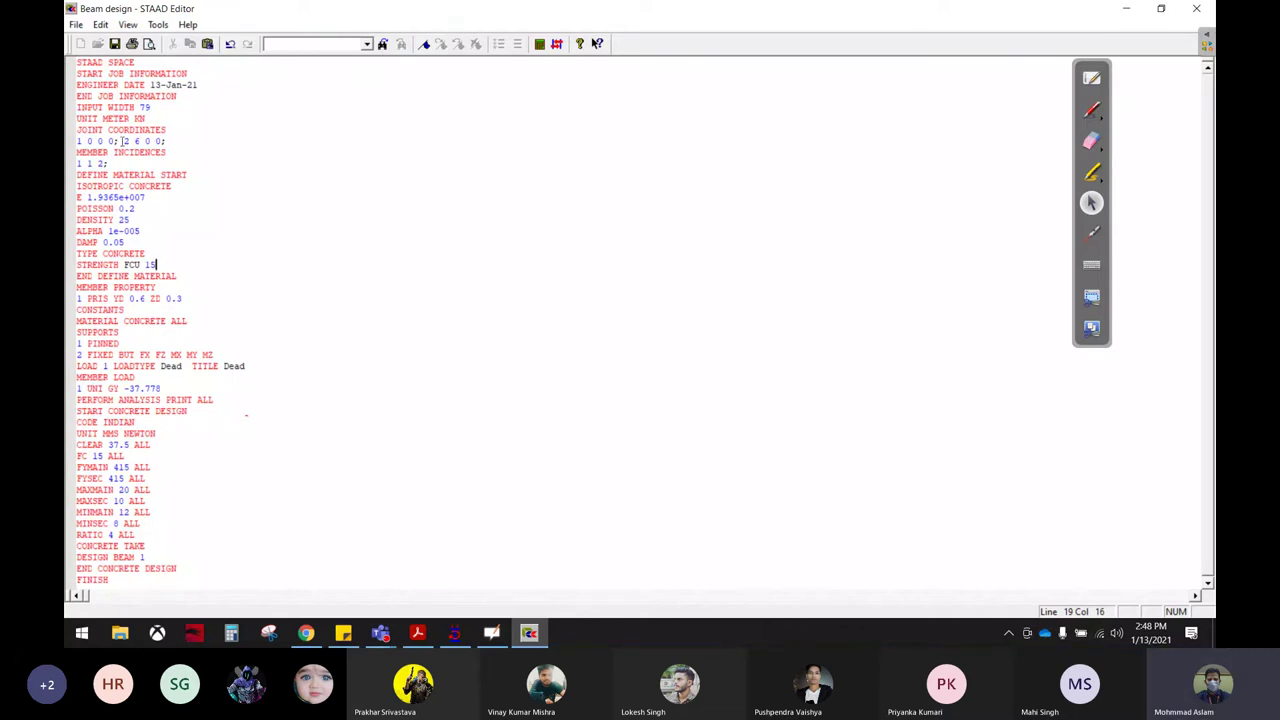
pyautogui.hotkey('ctrl', 's')
pyautogui.click(1196, 8)
# Step: Rerun the analysis and concrete design with FCU 15 and close the progress window
pyautogui.click(410, 24)
pyautogui.click(410, 24)
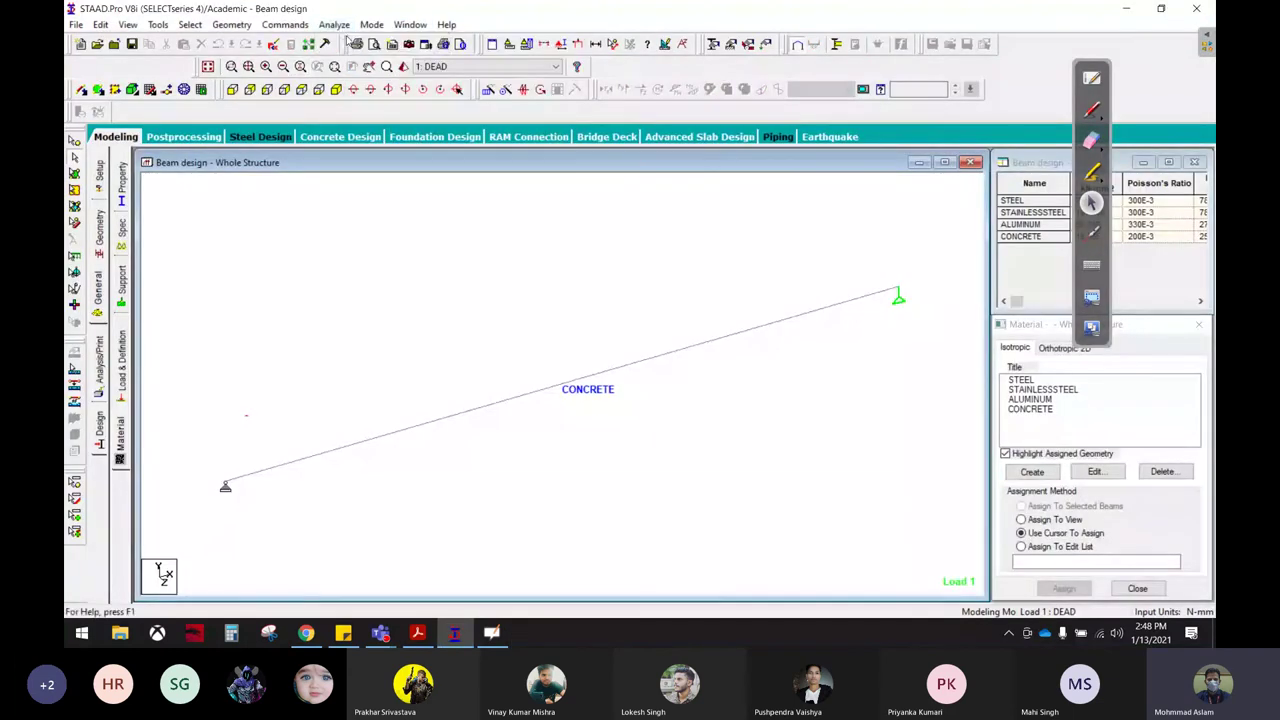
pyautogui.click(355, 42)
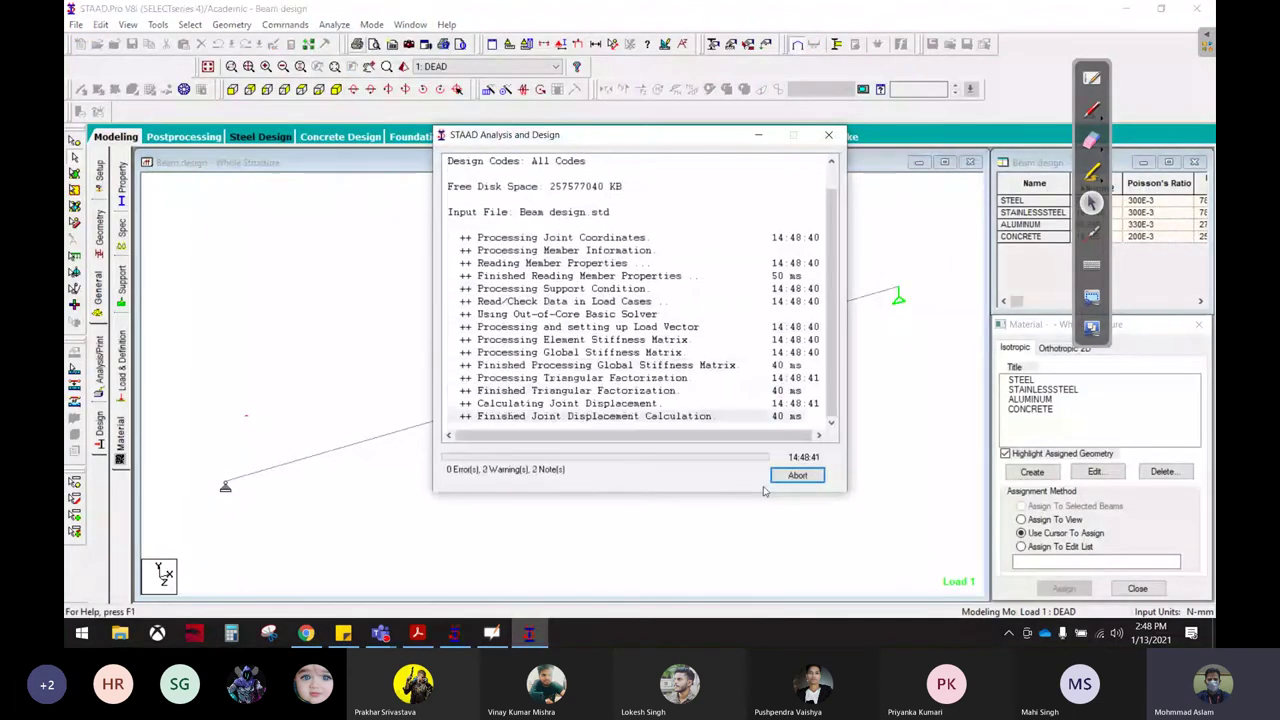
pyautogui.click(797, 475)
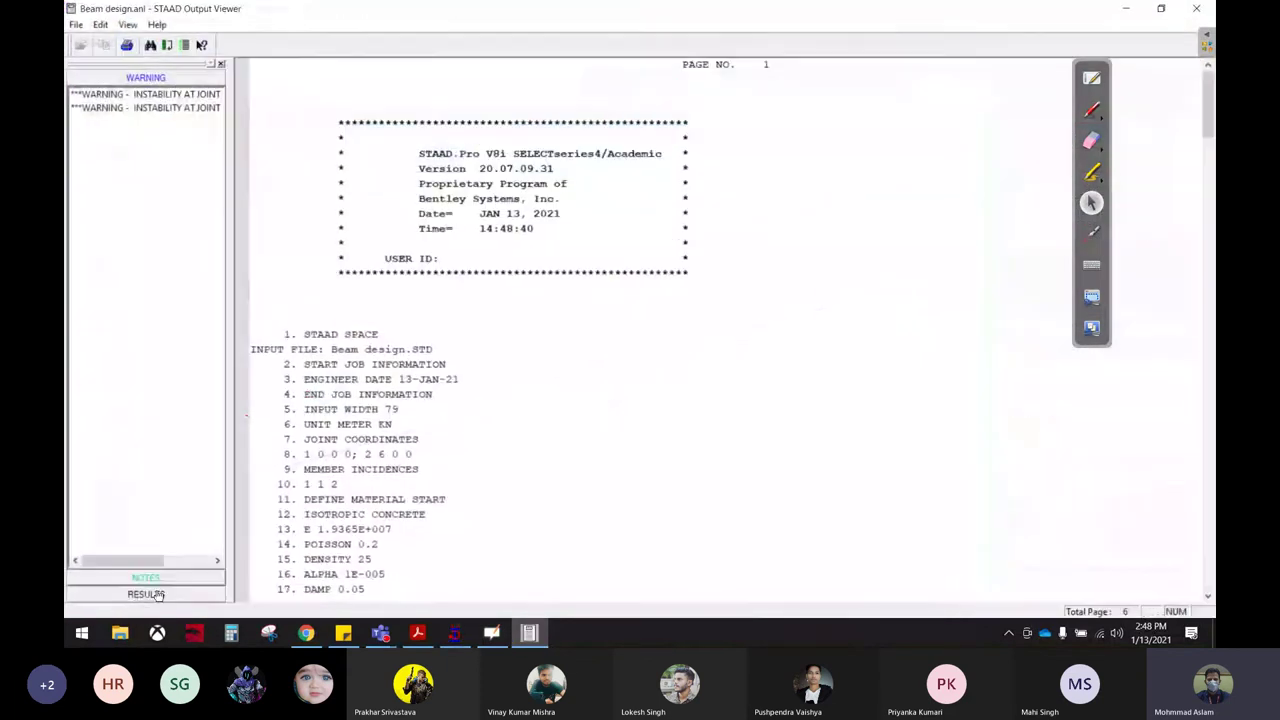
# Step: Scroll through the CONCRETE DESIGN results to the reinforcement summary
pyautogui.click(138, 156)
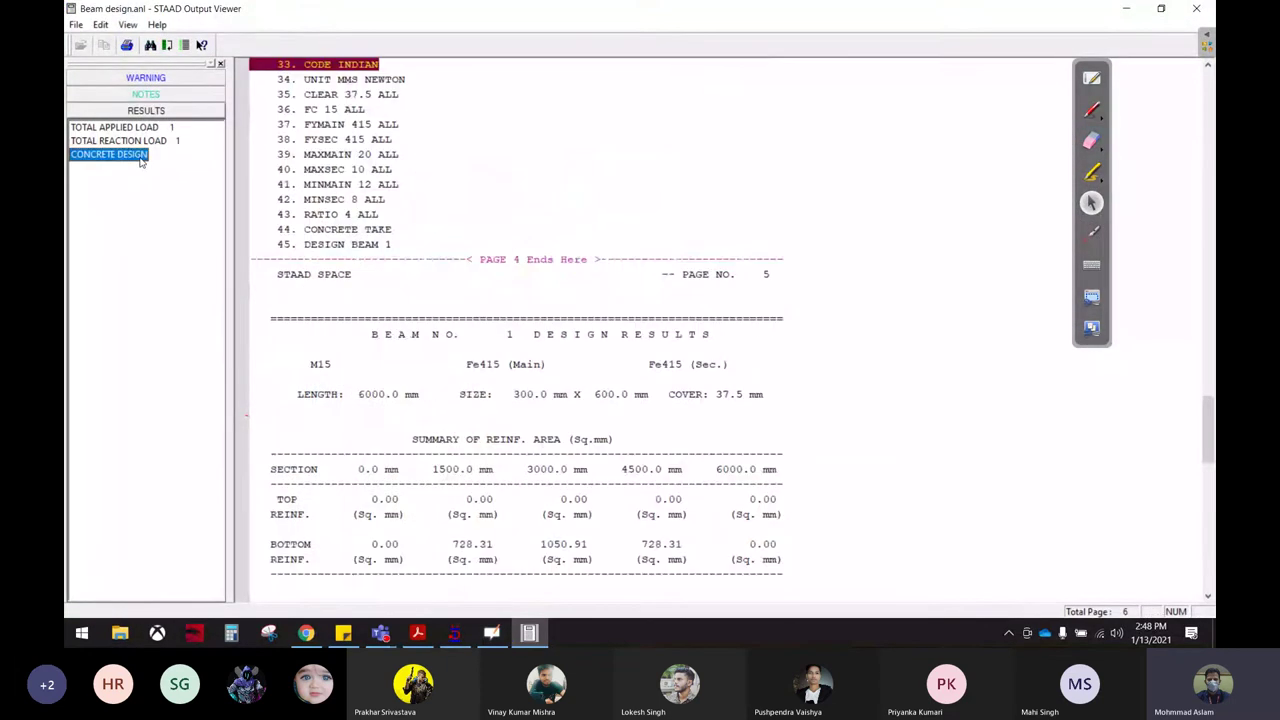
pyautogui.scroll(-4, 607, 445)
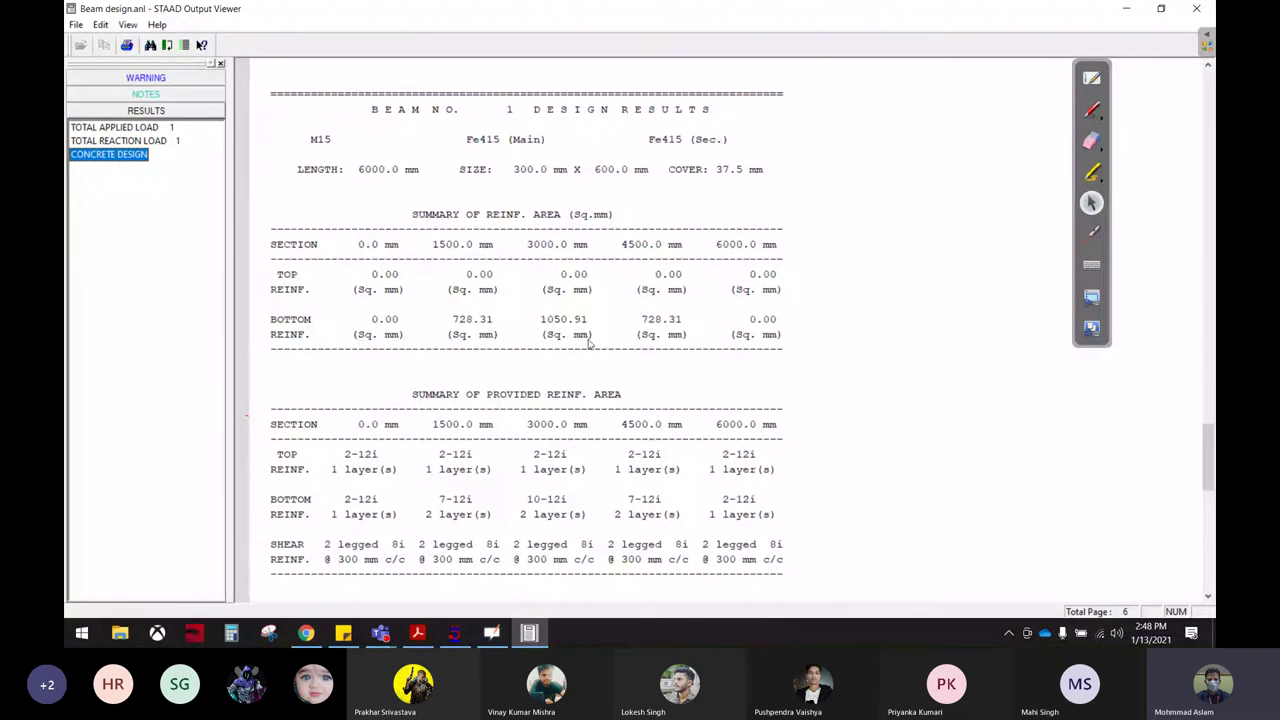
pyautogui.scroll(-2, 579, 363)
pyautogui.scroll(-1, 583, 356)
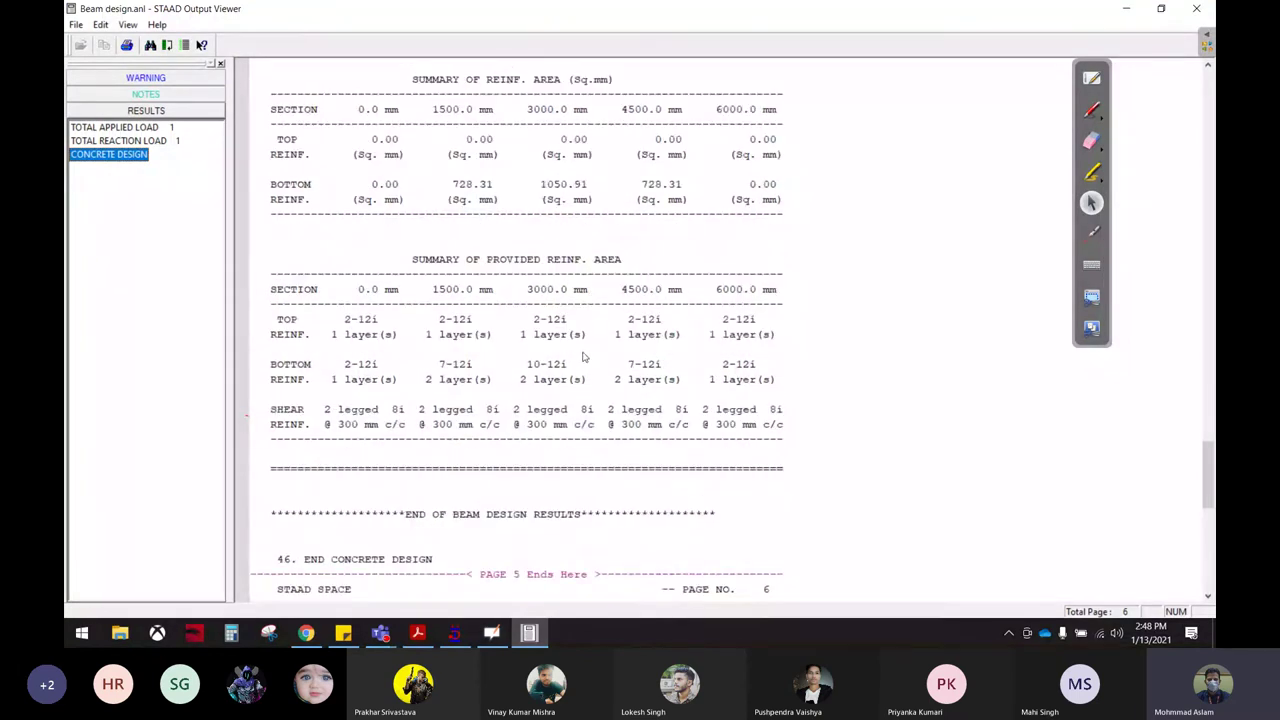
pyautogui.scroll(-3, 617, 360)
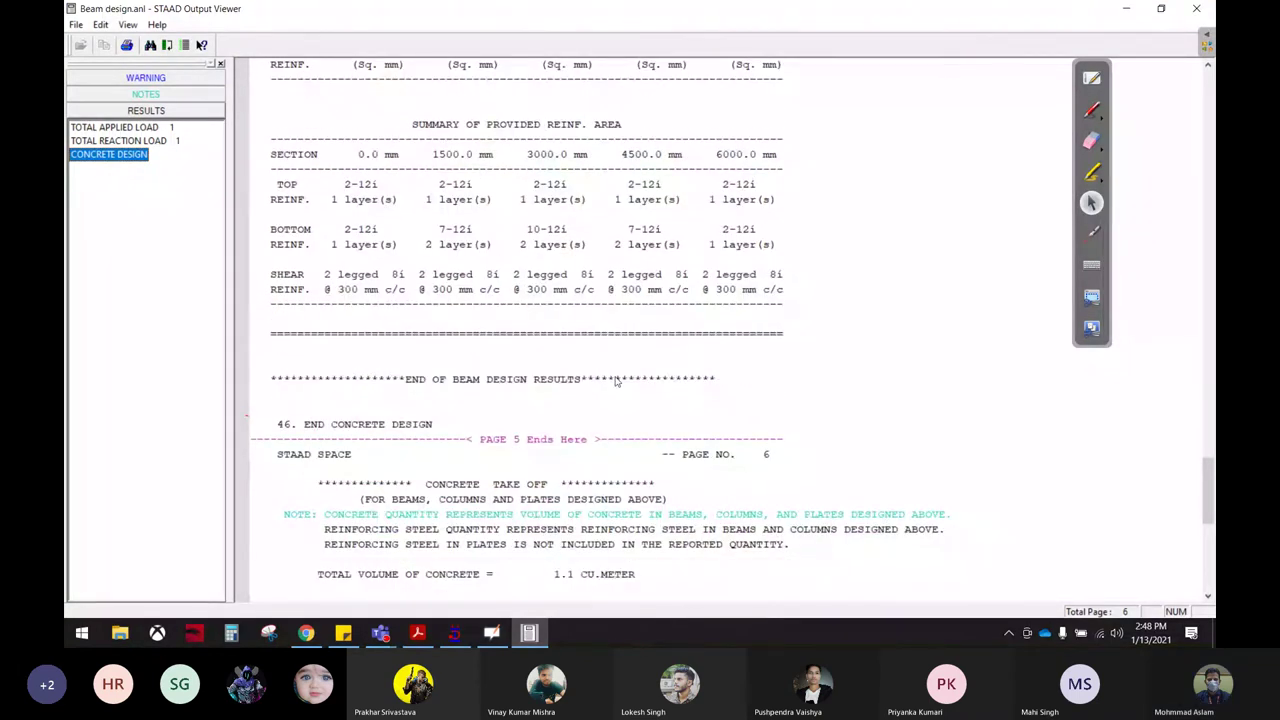
pyautogui.scroll(3, 616, 381)
pyautogui.scroll(4, 616, 379)
pyautogui.scroll(-3, 616, 379)
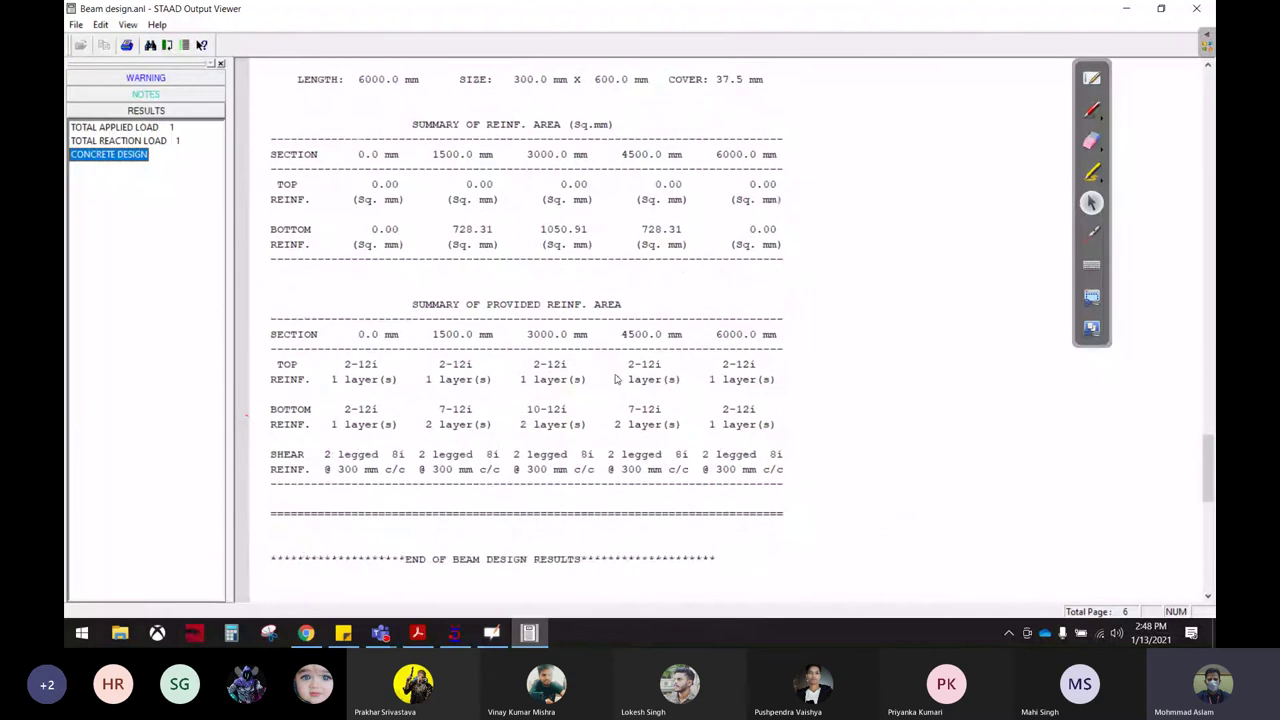
pyautogui.scroll(-1, 616, 379)
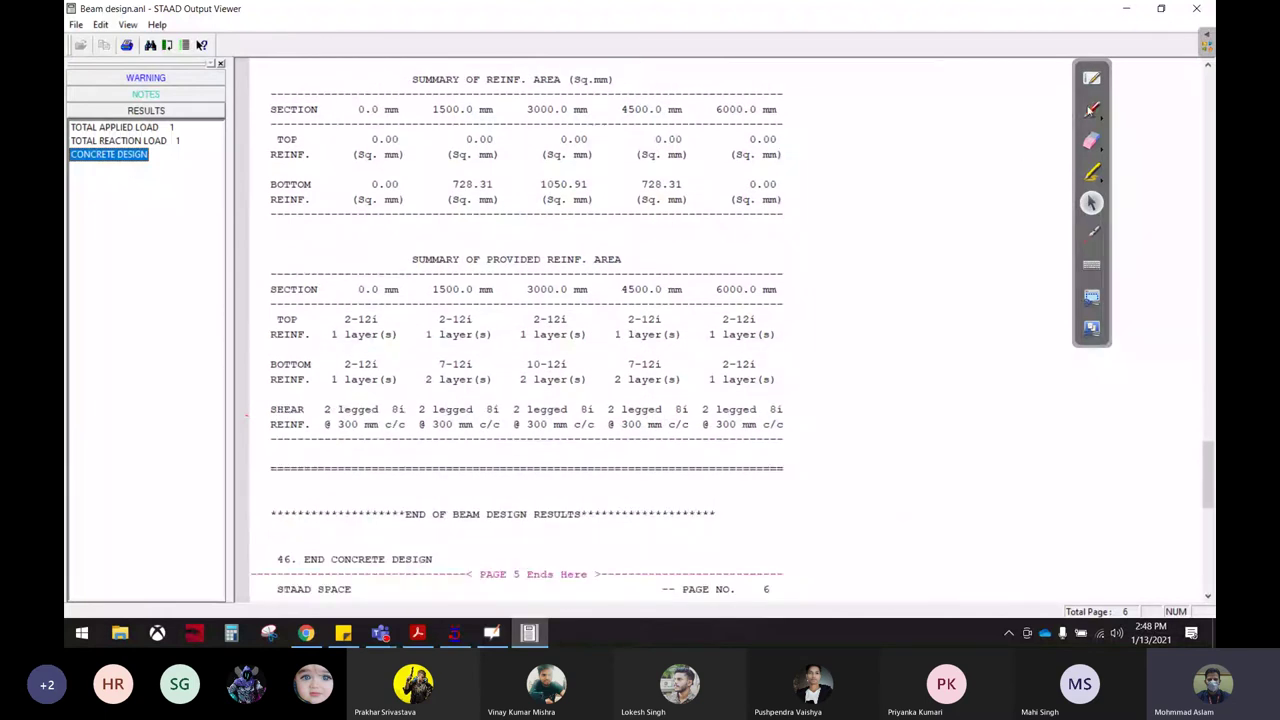
# Step: Circle the 2 legged 8i @ 300 mm c/c shear entry at 3000 mm in red
pyautogui.click(1091, 110)
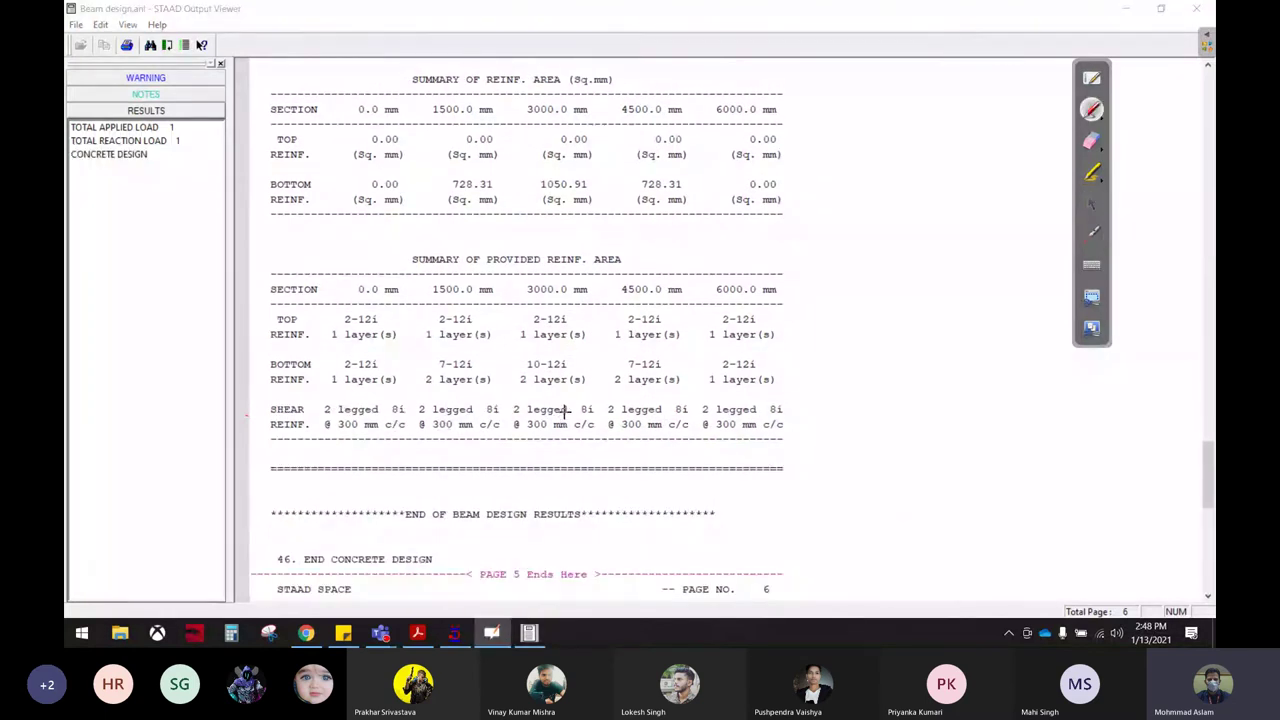
pyautogui.moveTo(577, 408); pyautogui.dragTo(563, 413)
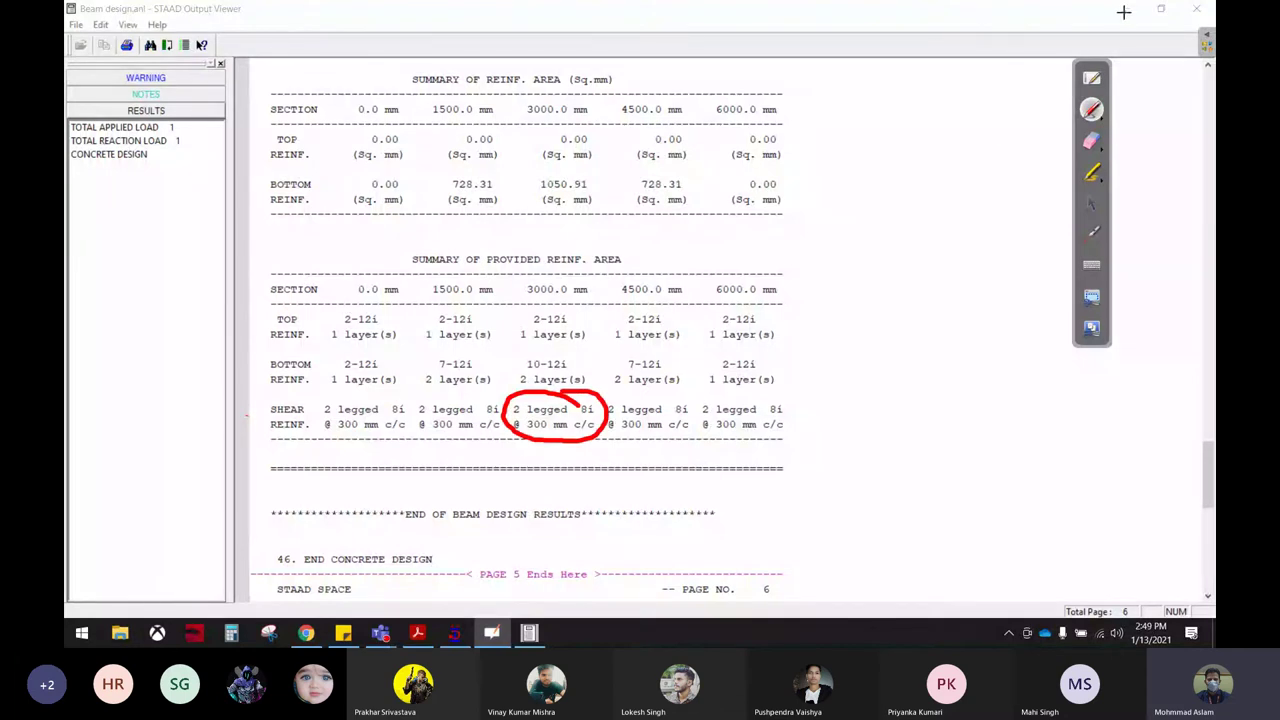
pyautogui.click(1091, 79)
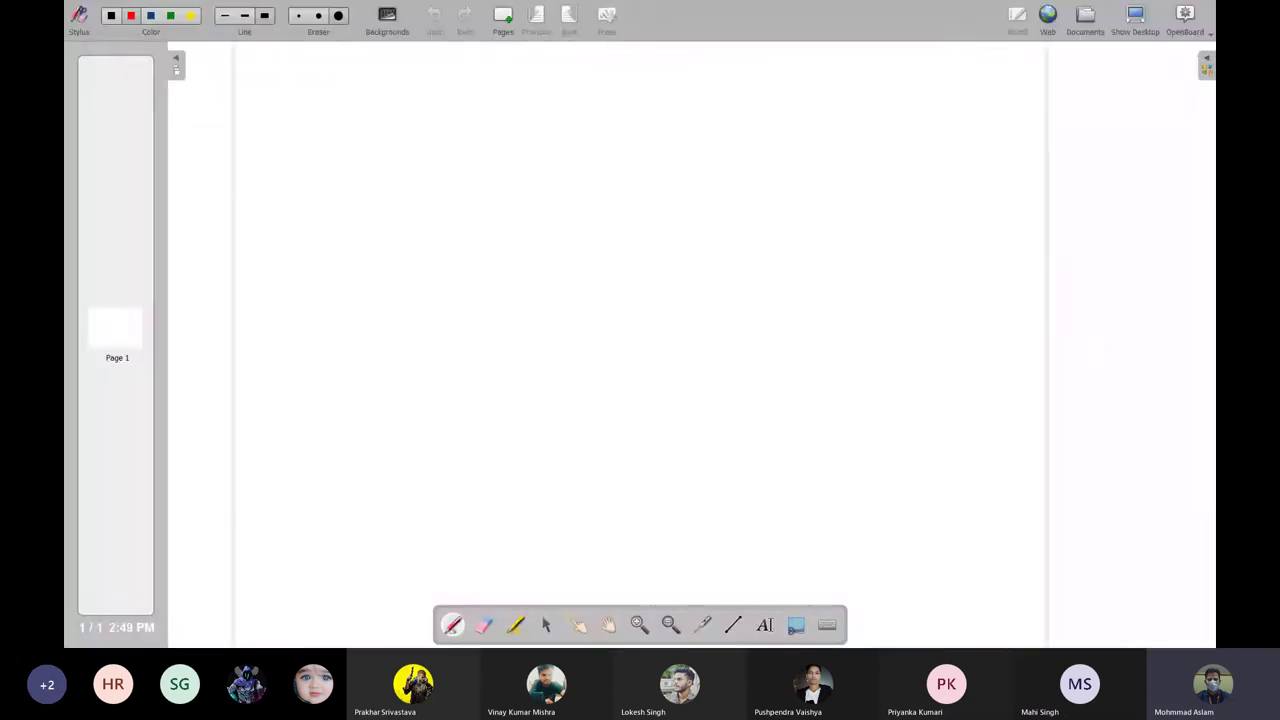
# Step: Sketch the beam cross-section box in red ink with its bars labelled 1 and 2
pyautogui.moveTo(390, 185); pyautogui.dragTo(891, 156)
pyautogui.moveTo(375, 336); pyautogui.dragTo(831, 282)
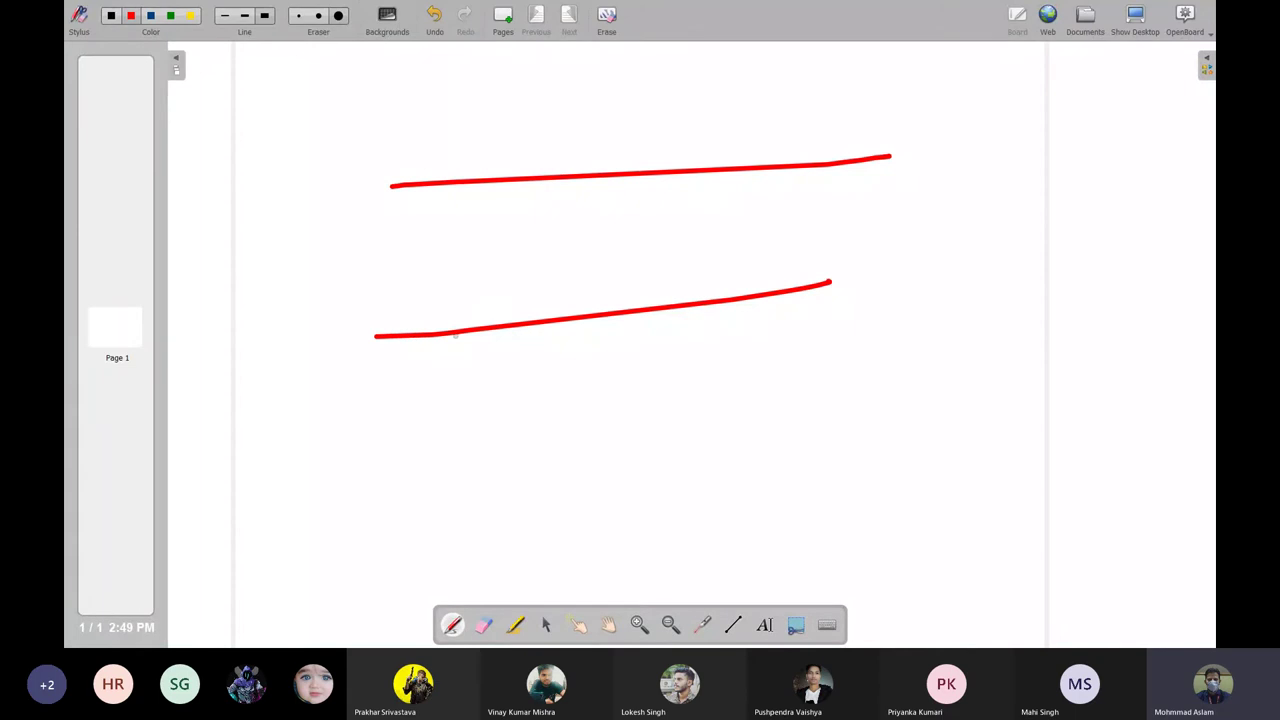
pyautogui.moveTo(455, 333)
pyautogui.mouseDown()
pyautogui.moveTo(449, 186)
pyautogui.moveTo(519, 151)
pyautogui.mouseUp()
pyautogui.moveTo(531, 229); pyautogui.dragTo(458, 337)
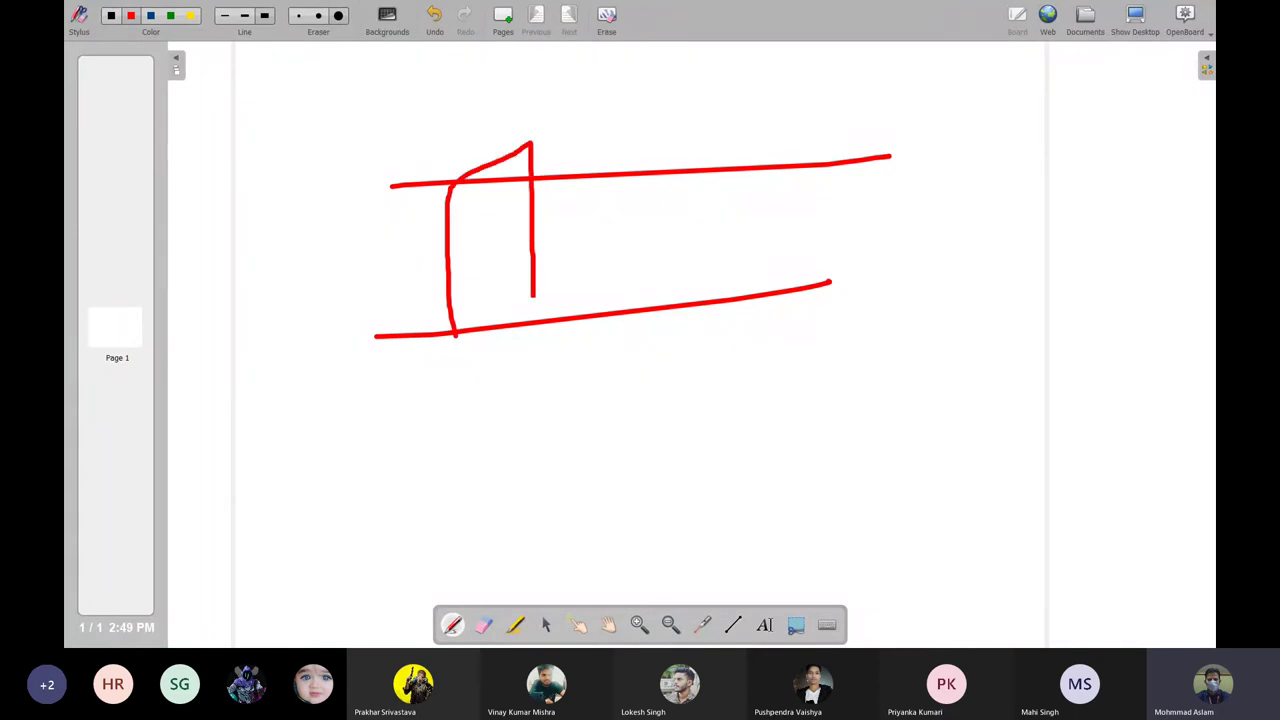
pyautogui.moveTo(390, 147); pyautogui.dragTo(938, 108)
pyautogui.moveTo(360, 313); pyautogui.dragTo(988, 252)
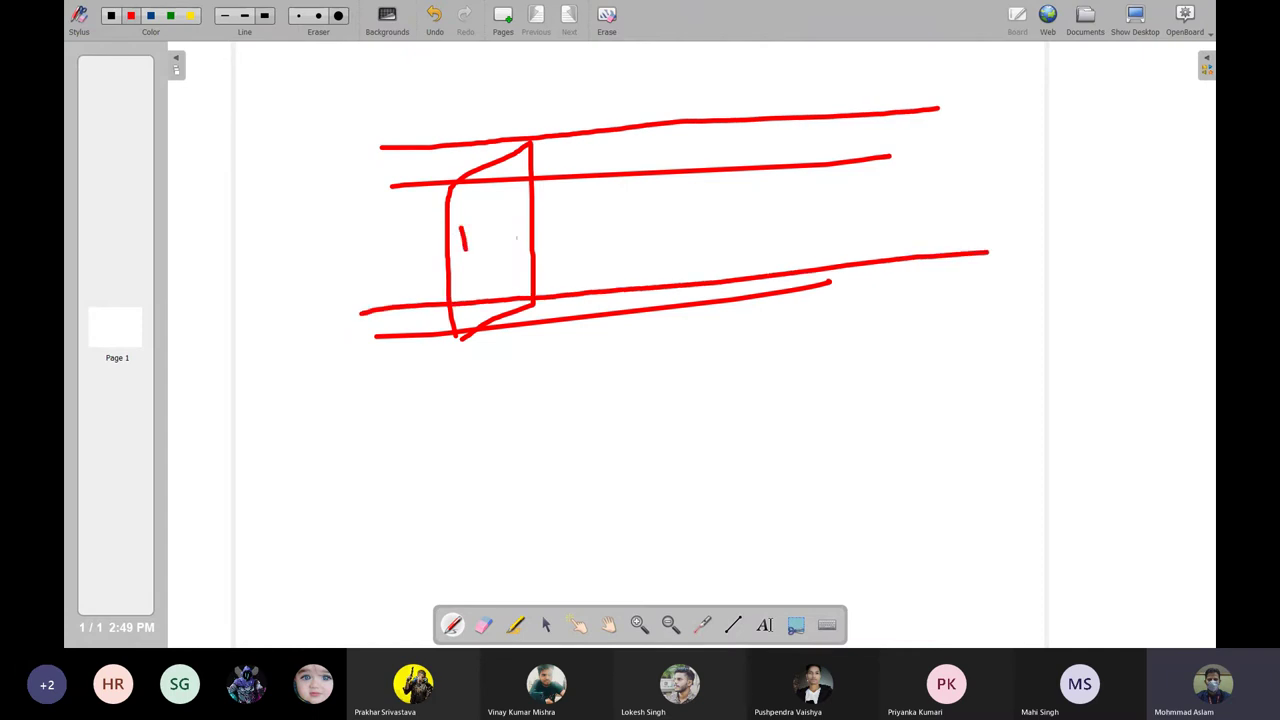
pyautogui.moveTo(558, 213); pyautogui.dragTo(634, 237)
# Step: Write the steel area working 2 × π/4 × 8² below the sketch, then return to STAAD
pyautogui.moveTo(568, 372)
pyautogui.mouseDown()
pyautogui.moveTo(606, 378)
pyautogui.moveTo(632, 408)
pyautogui.mouseUp()
pyautogui.moveTo(680, 356)
pyautogui.mouseDown()
pyautogui.moveTo(648, 404)
pyautogui.moveTo(706, 384)
pyautogui.mouseUp()
pyautogui.moveTo(726, 352); pyautogui.dragTo(768, 346)
pyautogui.moveTo(748, 352)
pyautogui.mouseDown()
pyautogui.moveTo(750, 378)
pyautogui.moveTo(781, 395)
pyautogui.mouseUp()
pyautogui.moveTo(754, 408); pyautogui.dragTo(784, 430)
pyautogui.moveTo(824, 354)
pyautogui.mouseDown()
pyautogui.moveTo(802, 400)
pyautogui.moveTo(858, 394)
pyautogui.mouseUp()
pyautogui.moveTo(882, 350)
pyautogui.mouseDown()
pyautogui.moveTo(868, 374)
pyautogui.moveTo(880, 350)
pyautogui.moveTo(966, 340)
pyautogui.mouseUp()
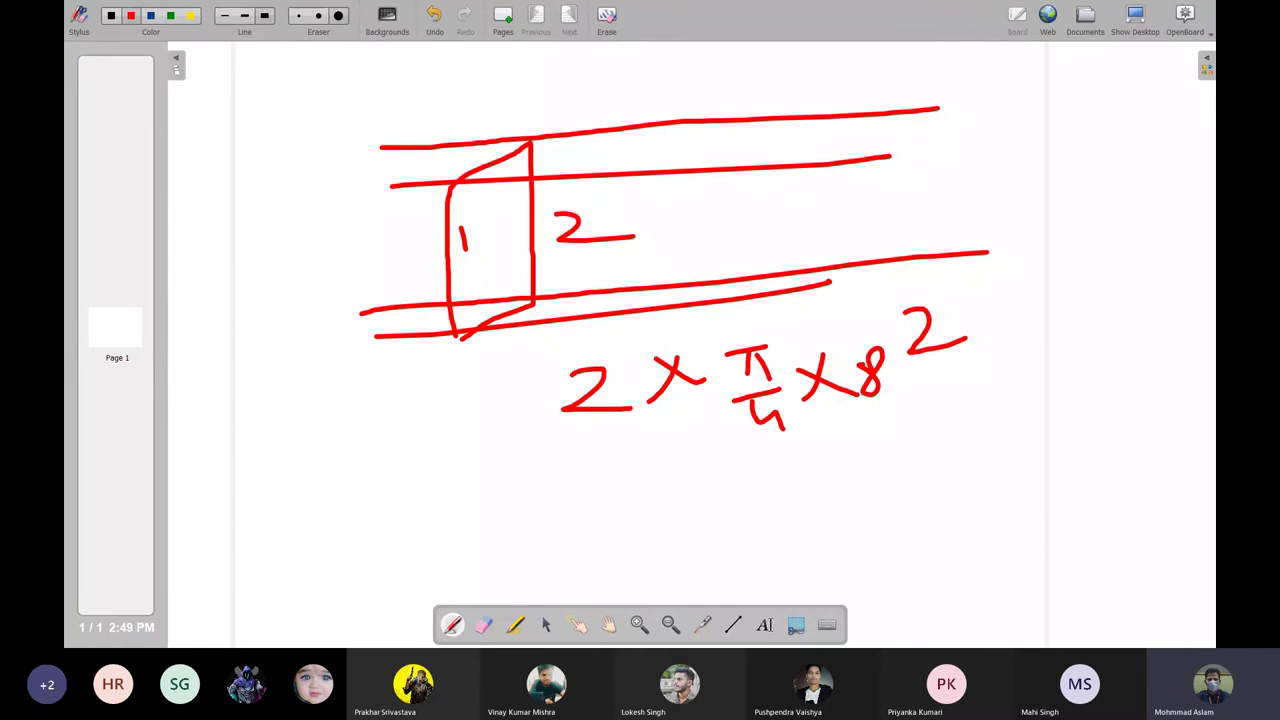
pyautogui.click(1134, 16)
# Step: Erase the red circle around CONCRETE and show the beam in front elevation
pyautogui.click(511, 632)
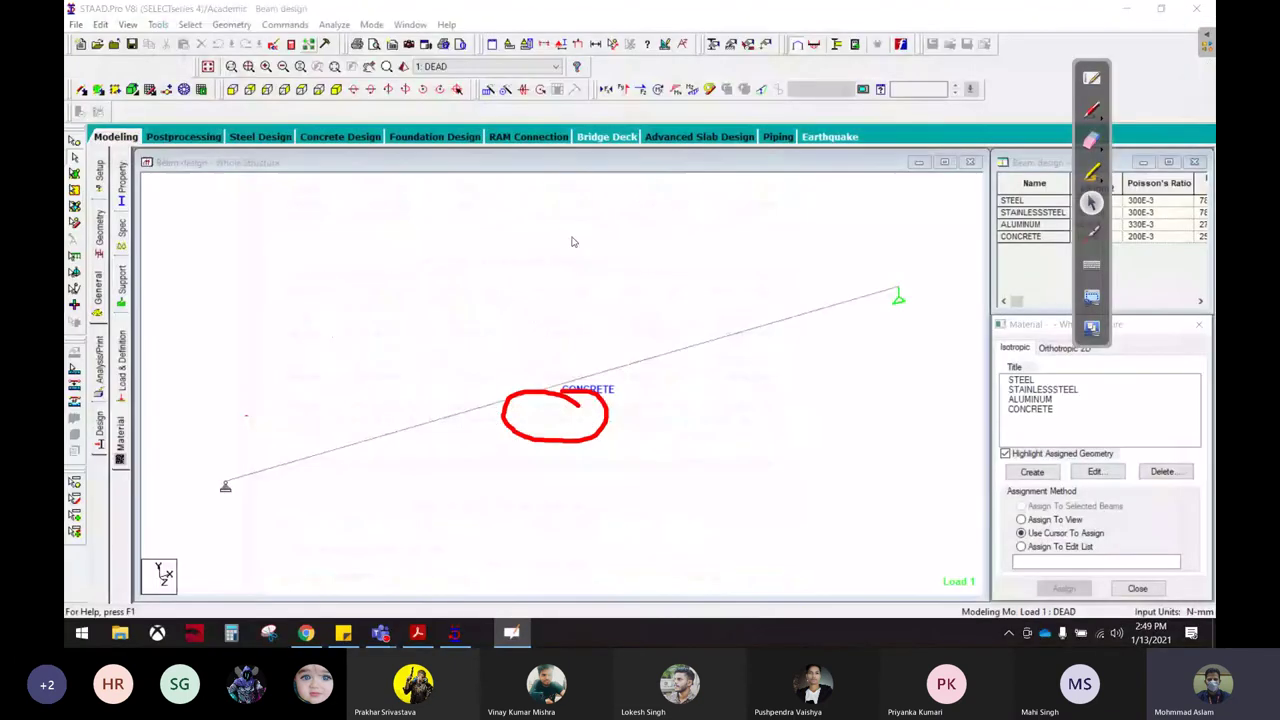
pyautogui.click(1091, 140)
pyautogui.moveTo(510, 400); pyautogui.dragTo(545, 428)
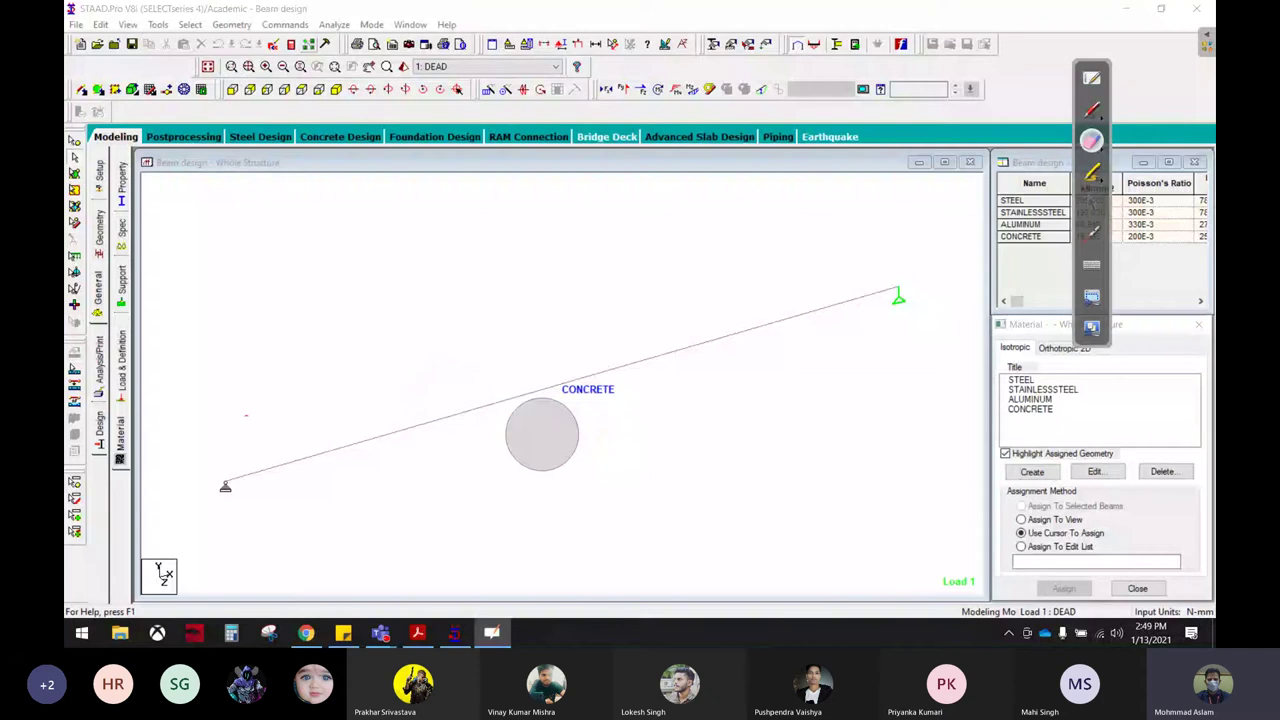
pyautogui.click(1091, 203)
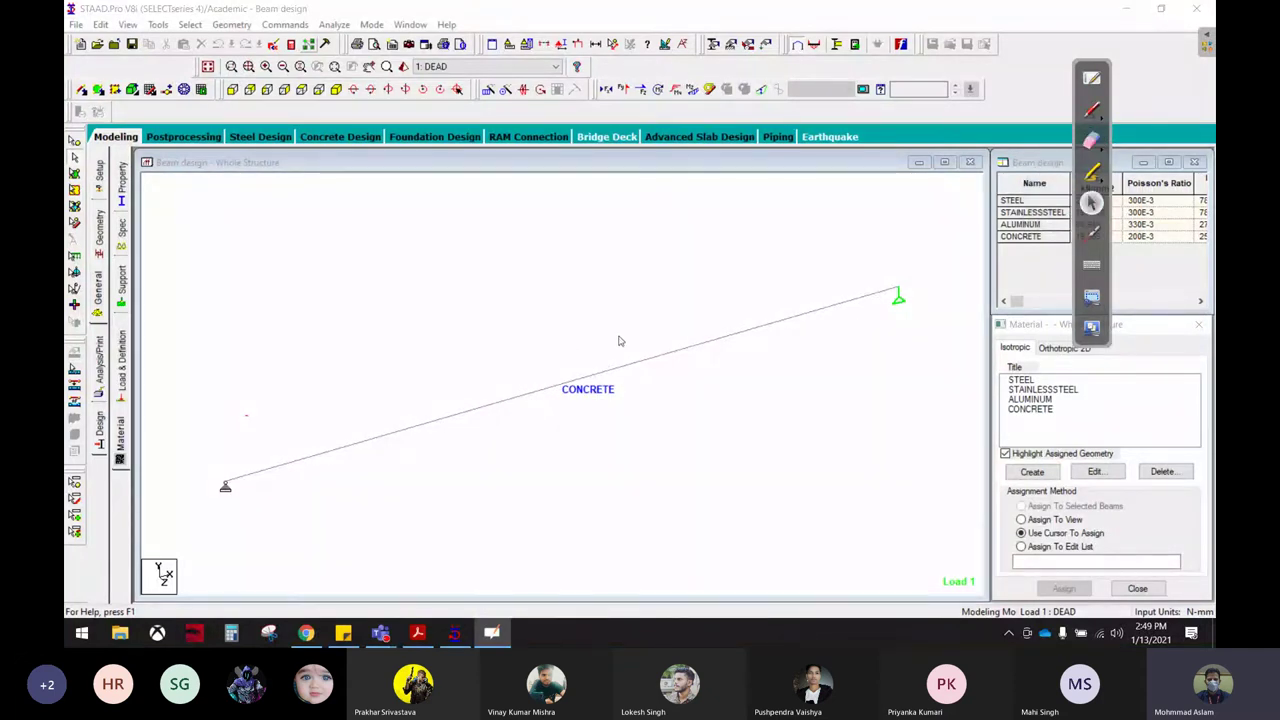
pyautogui.scroll(-1, 616, 330)
pyautogui.click(237, 92)
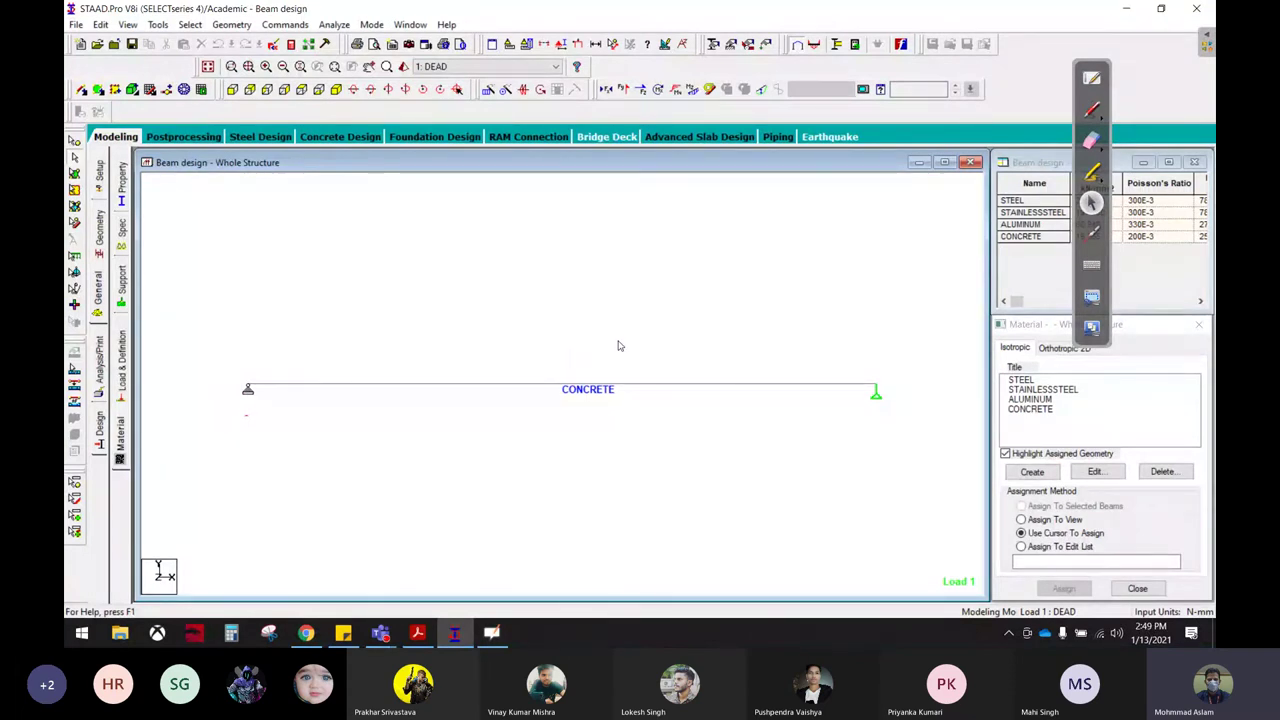
# Step: Write 1006 and 1050 mm² over the beam in red ink
pyautogui.click(1091, 108)
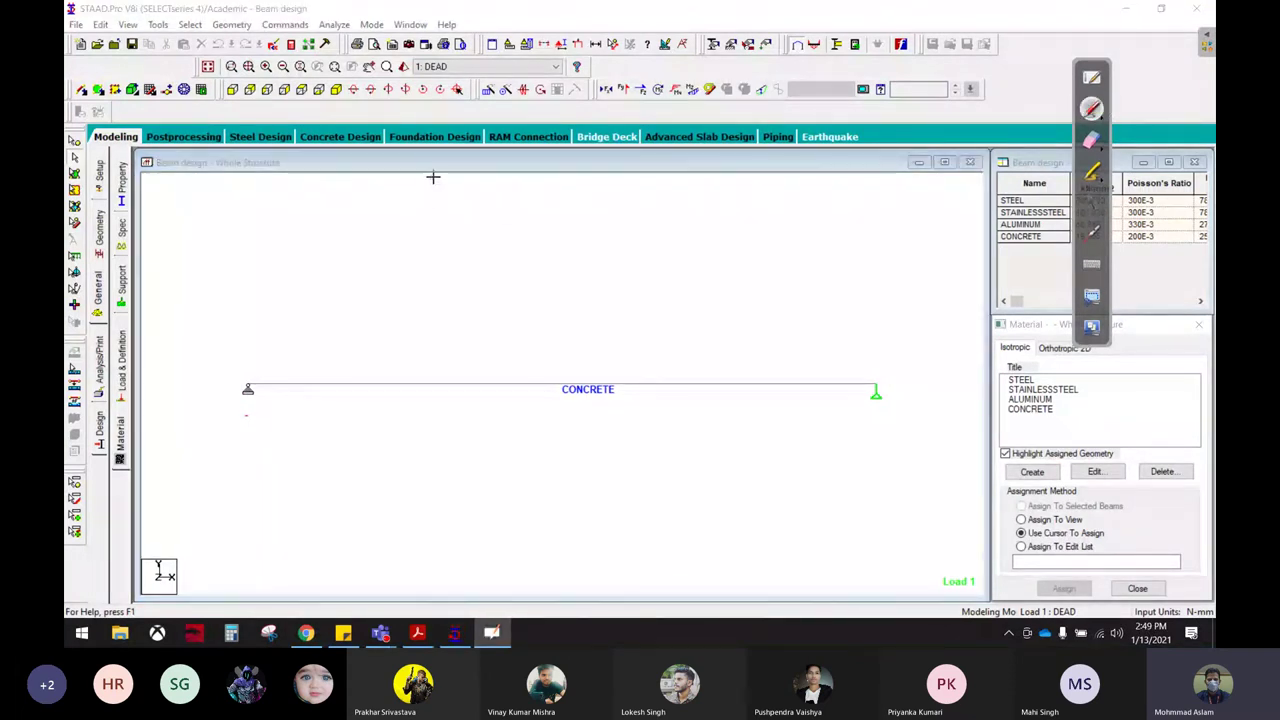
pyautogui.moveTo(433, 178); pyautogui.dragTo(450, 240)
pyautogui.moveTo(495, 192); pyautogui.dragTo(574, 198)
pyautogui.moveTo(660, 180); pyautogui.dragTo(640, 228)
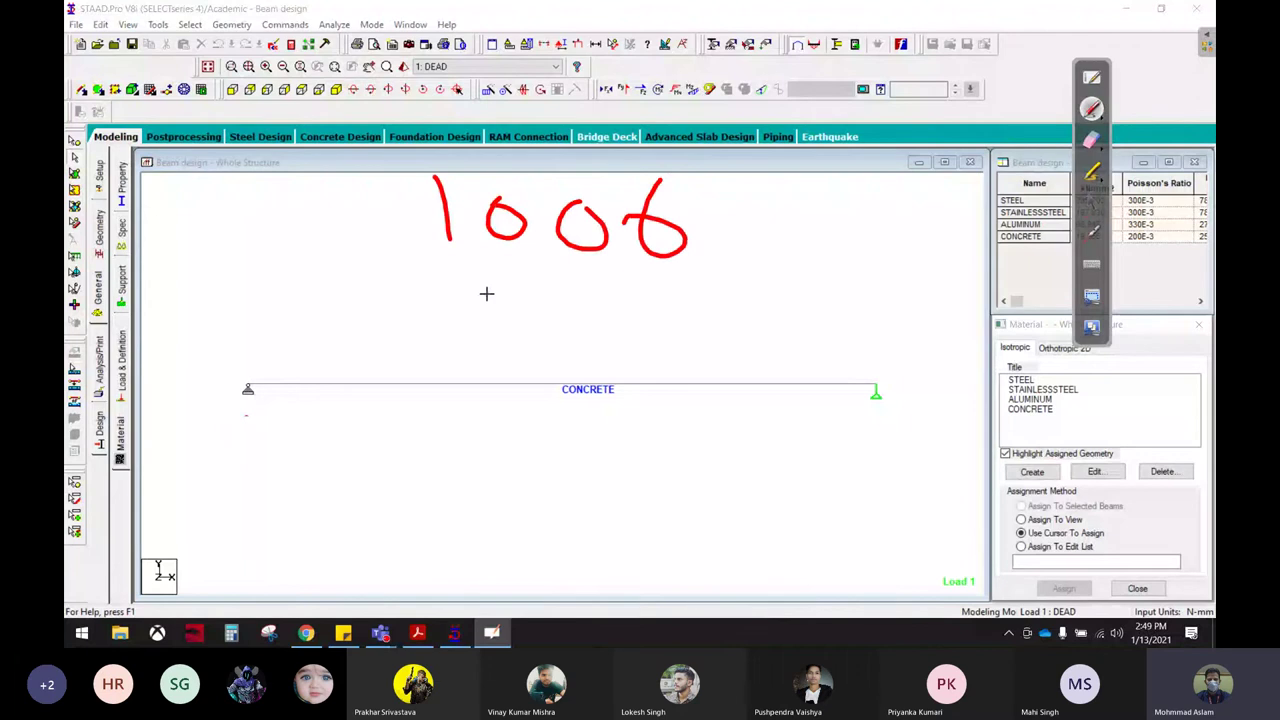
pyautogui.moveTo(456, 286); pyautogui.dragTo(475, 352)
pyautogui.moveTo(545, 300); pyautogui.dragTo(543, 302)
pyautogui.moveTo(640, 286)
pyautogui.mouseDown()
pyautogui.moveTo(586, 340)
pyautogui.moveTo(650, 302)
pyautogui.mouseUp()
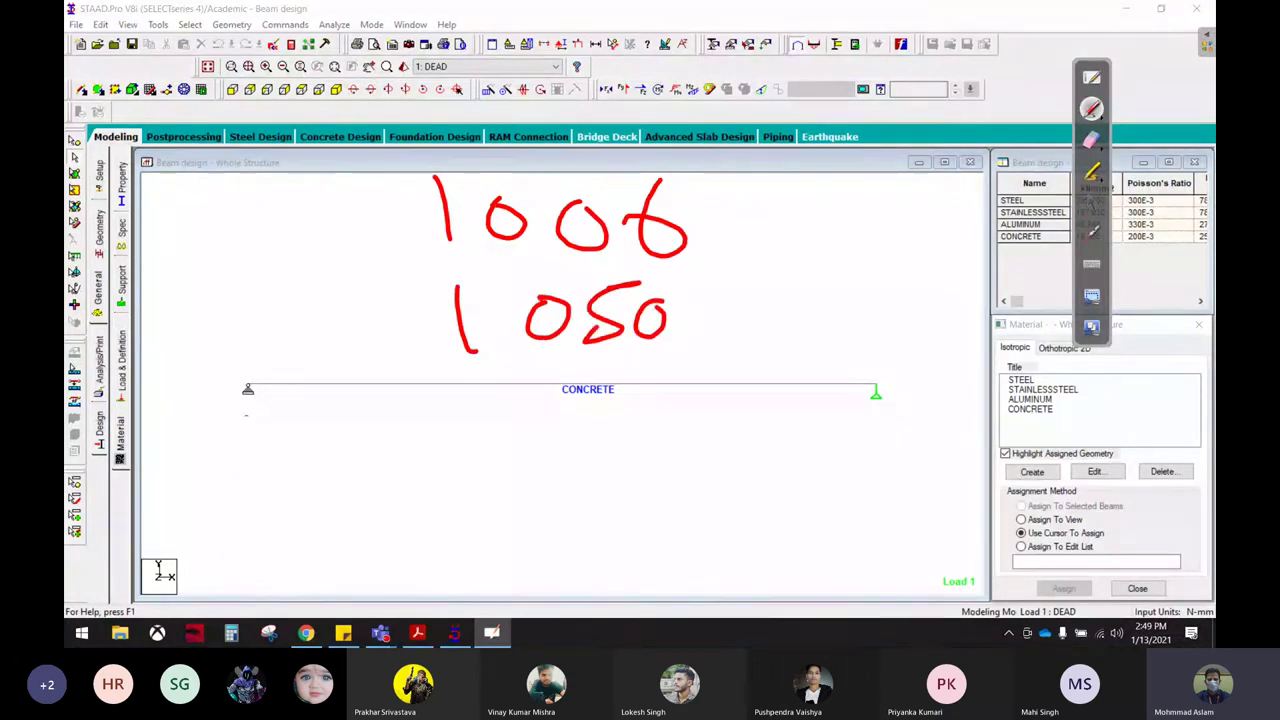
pyautogui.moveTo(741, 256)
pyautogui.mouseDown()
pyautogui.moveTo(766, 238)
pyautogui.moveTo(793, 262)
pyautogui.mouseUp()
pyautogui.moveTo(810, 196)
pyautogui.mouseDown()
pyautogui.moveTo(830, 214)
pyautogui.moveTo(862, 214)
pyautogui.moveTo(846, 284)
pyautogui.mouseUp()
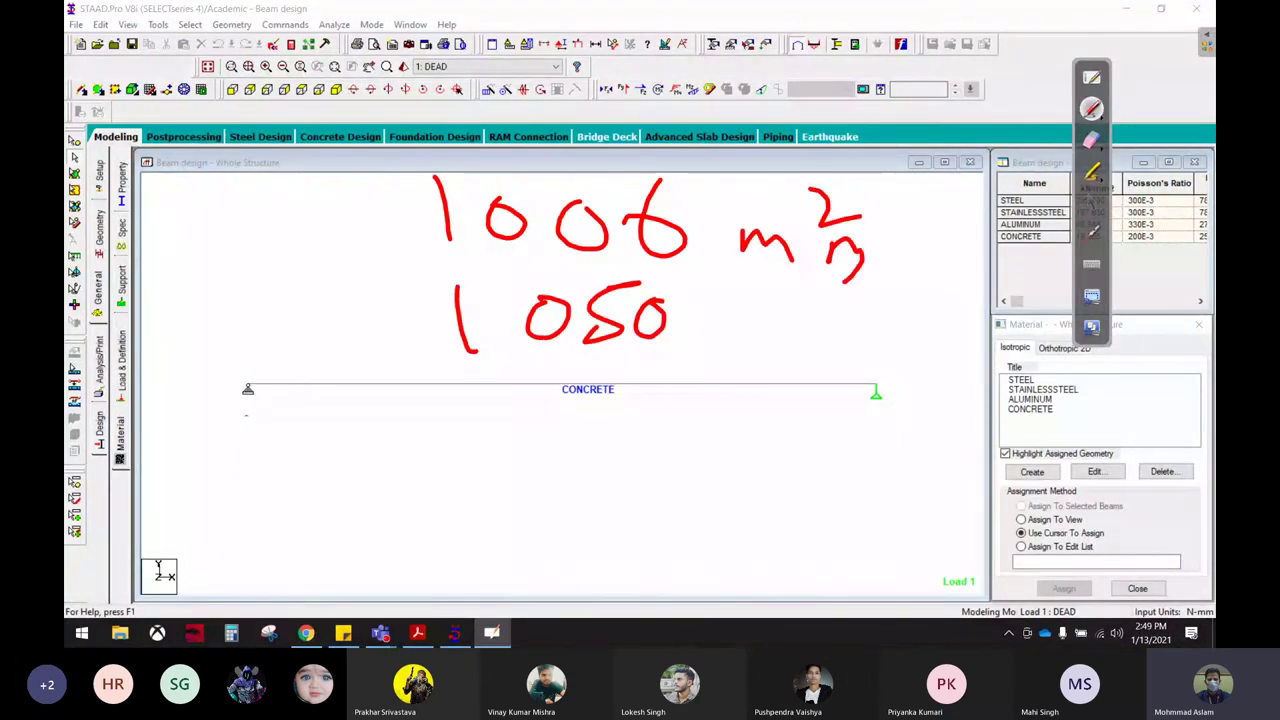
pyautogui.moveTo(720, 355)
pyautogui.mouseDown()
pyautogui.moveTo(762, 330)
pyautogui.moveTo(790, 348)
pyautogui.moveTo(880, 350)
pyautogui.moveTo(958, 312)
pyautogui.mouseUp()
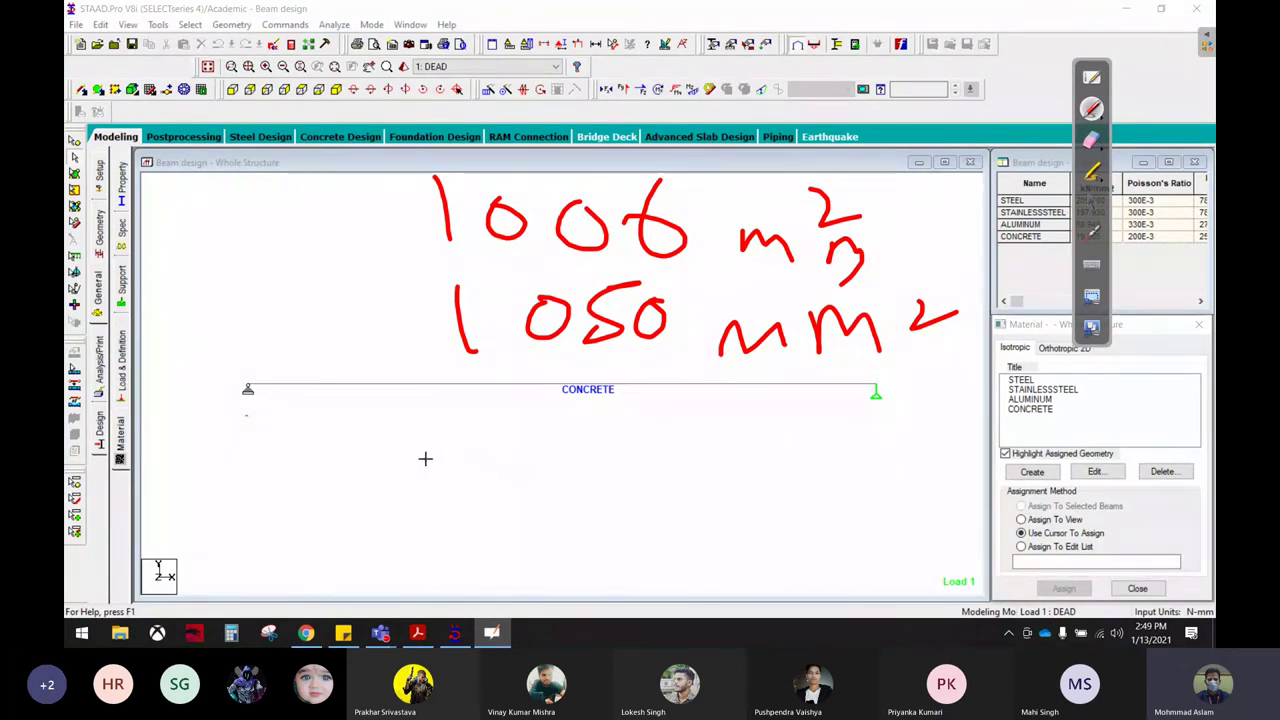
# Step: Write 16mm below the beam, underline 1050, and begin the bar area formula with π
pyautogui.moveTo(378, 420); pyautogui.dragTo(373, 488)
pyautogui.moveTo(422, 420)
pyautogui.mouseDown()
pyautogui.moveTo(402, 495)
pyautogui.moveTo(428, 465)
pyautogui.mouseUp()
pyautogui.moveTo(445, 485)
pyautogui.mouseDown()
pyautogui.moveTo(462, 455)
pyautogui.moveTo(497, 485)
pyautogui.moveTo(534, 466)
pyautogui.mouseUp()
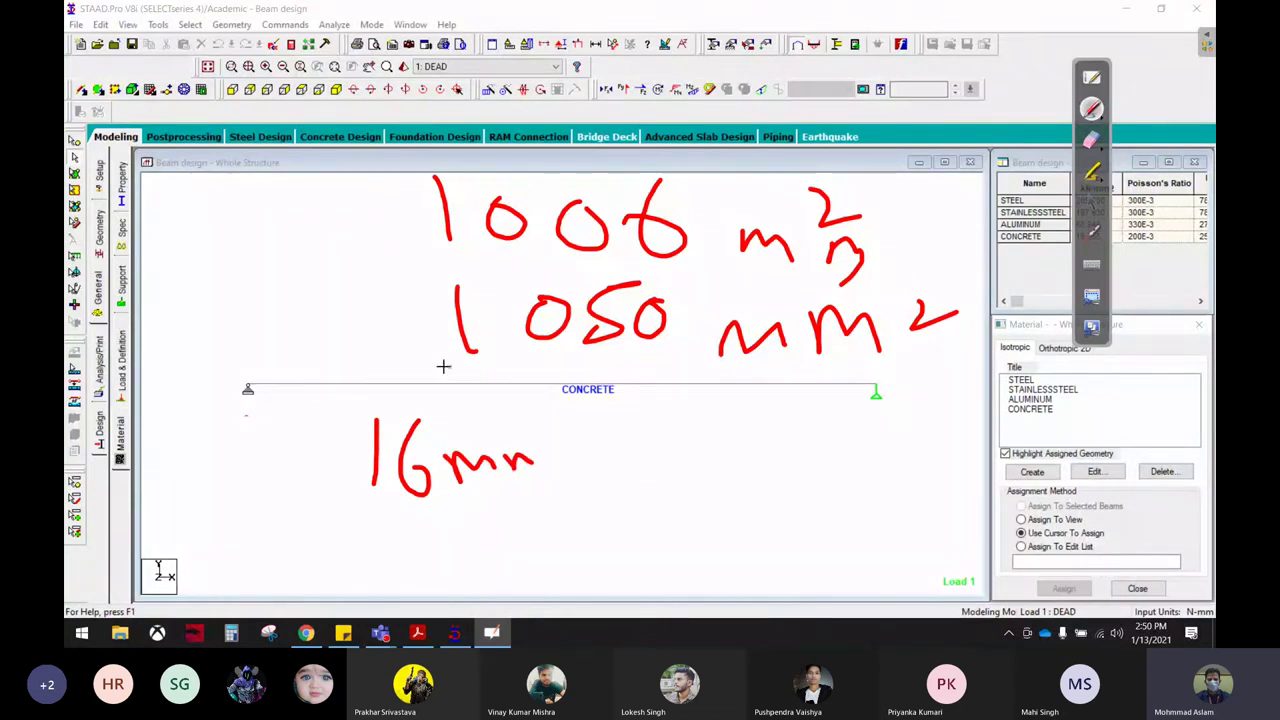
pyautogui.moveTo(436, 368); pyautogui.dragTo(694, 362)
pyautogui.moveTo(567, 480)
pyautogui.mouseDown()
pyautogui.moveTo(598, 470)
pyautogui.moveTo(636, 484)
pyautogui.mouseUp()
pyautogui.moveTo(684, 438)
pyautogui.mouseDown()
pyautogui.moveTo(668, 482)
pyautogui.moveTo(705, 480)
pyautogui.moveTo(770, 440)
pyautogui.moveTo(737, 467)
pyautogui.mouseUp()
pyautogui.moveTo(757, 443)
pyautogui.mouseDown()
pyautogui.moveTo(798, 481)
pyautogui.moveTo(800, 544)
pyautogui.mouseUp()
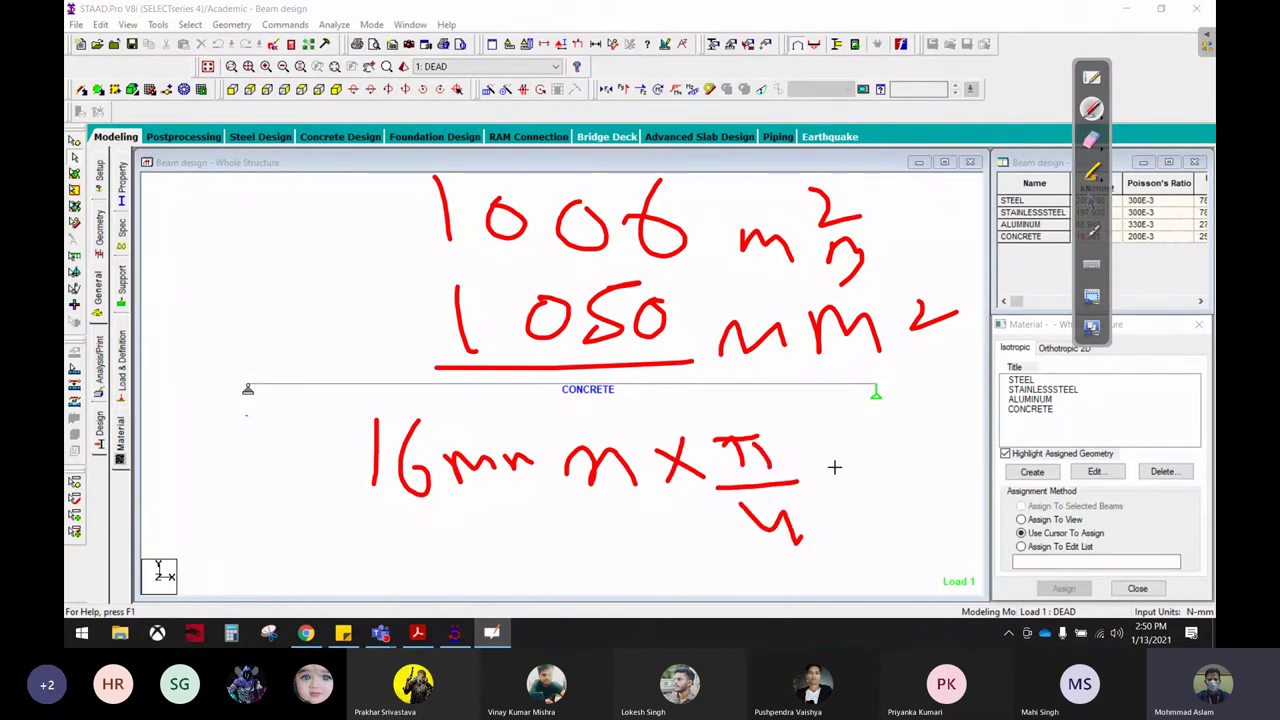
# Step: Finish the formula as π/4 × 16 × 16 = 105, then erase all the handwritten calculations
pyautogui.moveTo(842, 462); pyautogui.dragTo(816, 504)
pyautogui.moveTo(820, 470); pyautogui.dragTo(872, 500)
pyautogui.moveTo(888, 446); pyautogui.dragTo(874, 492)
pyautogui.moveTo(914, 440); pyautogui.dragTo(906, 470)
pyautogui.moveTo(962, 434)
pyautogui.mouseDown()
pyautogui.moveTo(958, 458)
pyautogui.moveTo(1002, 480)
pyautogui.mouseUp()
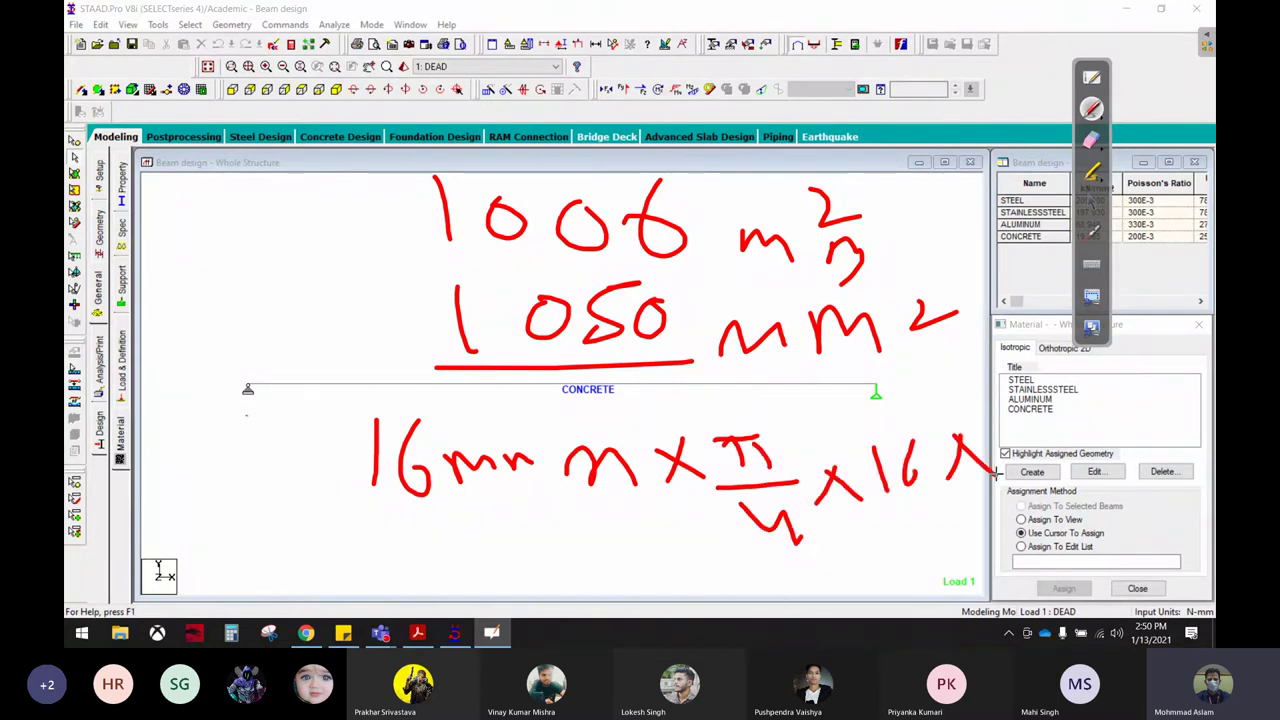
pyautogui.moveTo(1022, 418); pyautogui.dragTo(1012, 464)
pyautogui.moveTo(1050, 418)
pyautogui.mouseDown()
pyautogui.moveTo(1036, 450)
pyautogui.moveTo(1090, 424)
pyautogui.mouseUp()
pyautogui.moveTo(1068, 442)
pyautogui.mouseDown()
pyautogui.moveTo(1106, 428)
pyautogui.moveTo(1124, 446)
pyautogui.mouseUp()
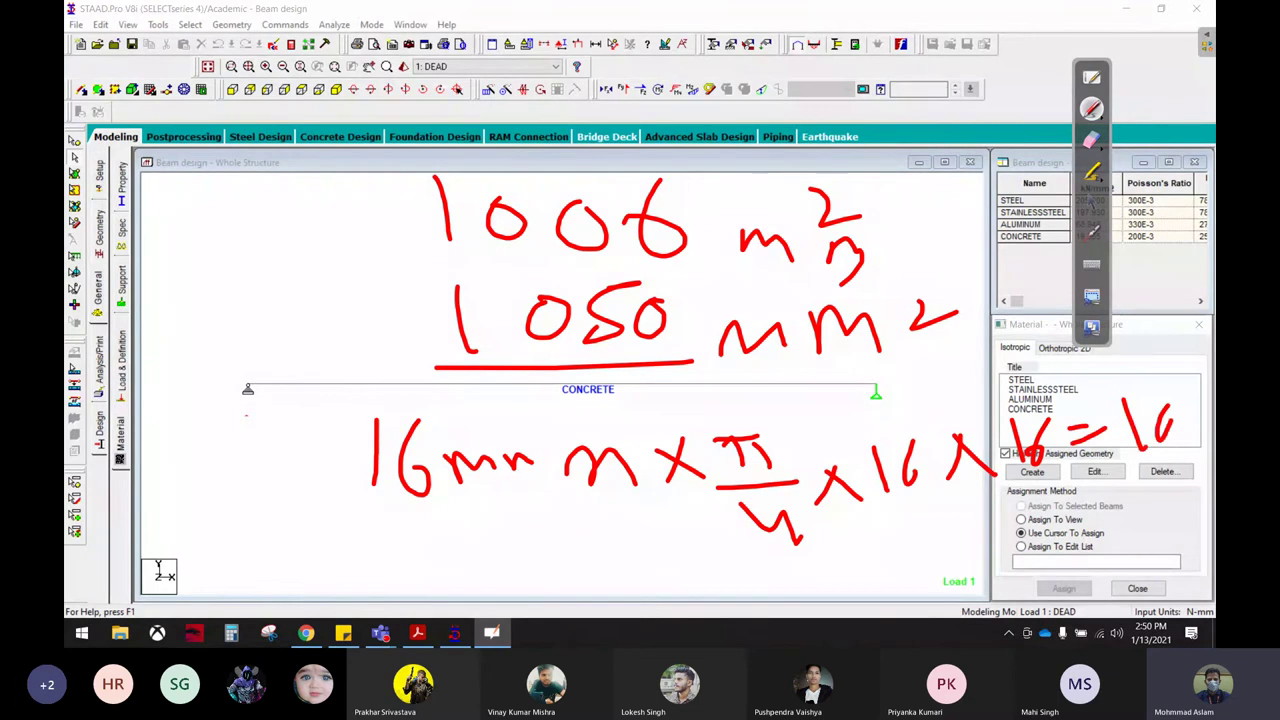
pyautogui.moveTo(1168, 404); pyautogui.dragTo(1186, 436)
pyautogui.moveTo(1190, 402); pyautogui.dragTo(1214, 392)
pyautogui.moveTo(596, 504); pyautogui.dragTo(668, 492)
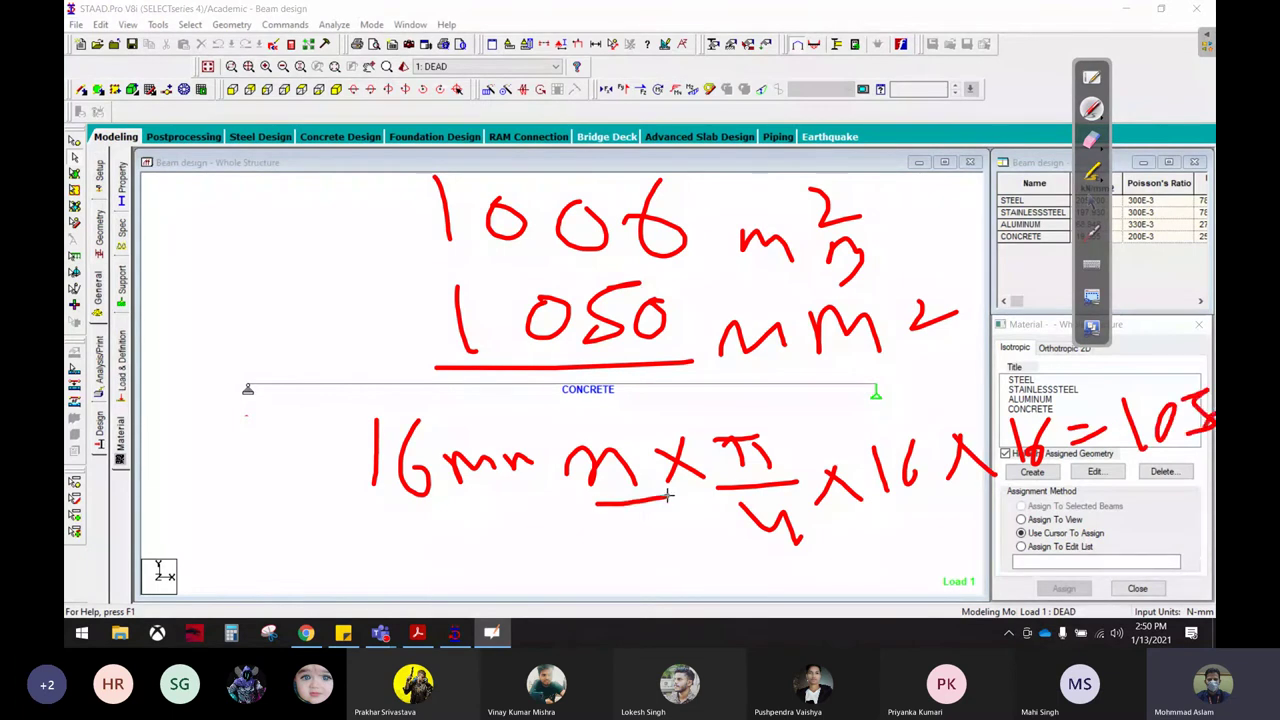
pyautogui.click(1091, 140)
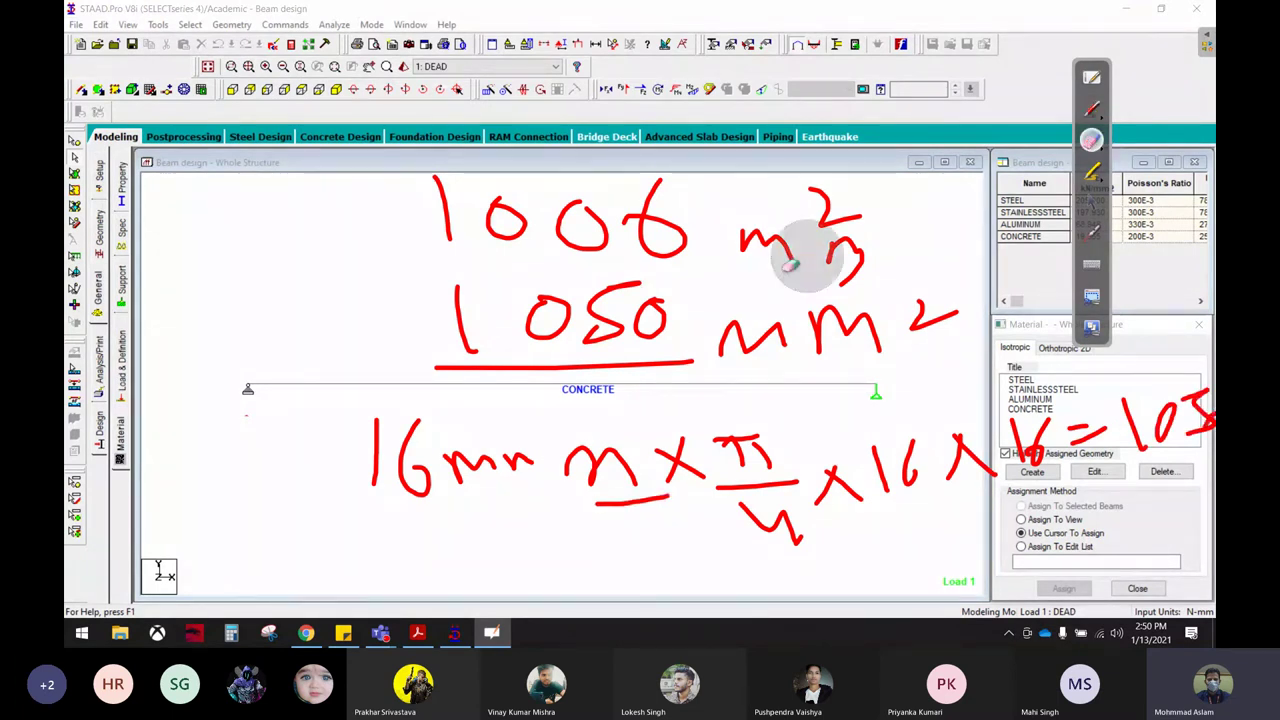
pyautogui.moveTo(460, 455)
pyautogui.mouseDown()
pyautogui.moveTo(509, 414)
pyautogui.moveTo(888, 468)
pyautogui.moveTo(752, 507)
pyautogui.moveTo(1121, 417)
pyautogui.moveTo(749, 321)
pyautogui.moveTo(558, 290)
pyautogui.moveTo(586, 211)
pyautogui.mouseUp()
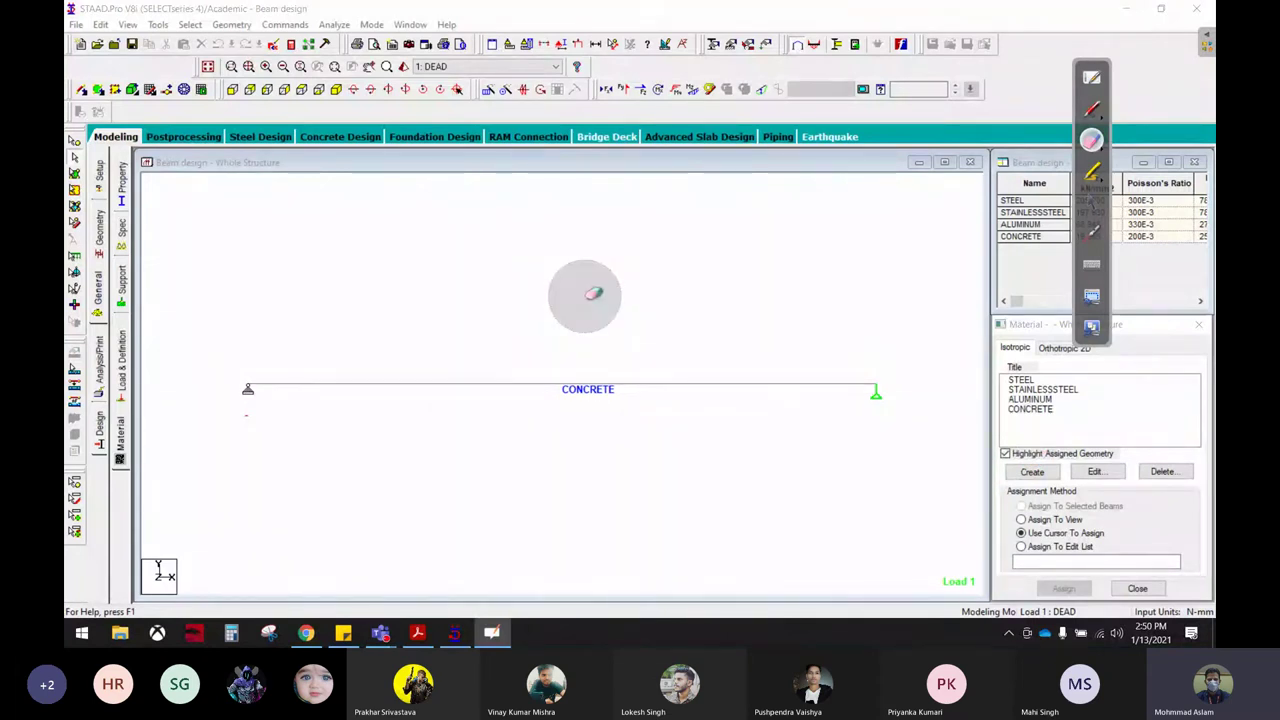
# Step: Write 16 m and 12m over the beam model in red ink
pyautogui.click(1091, 201)
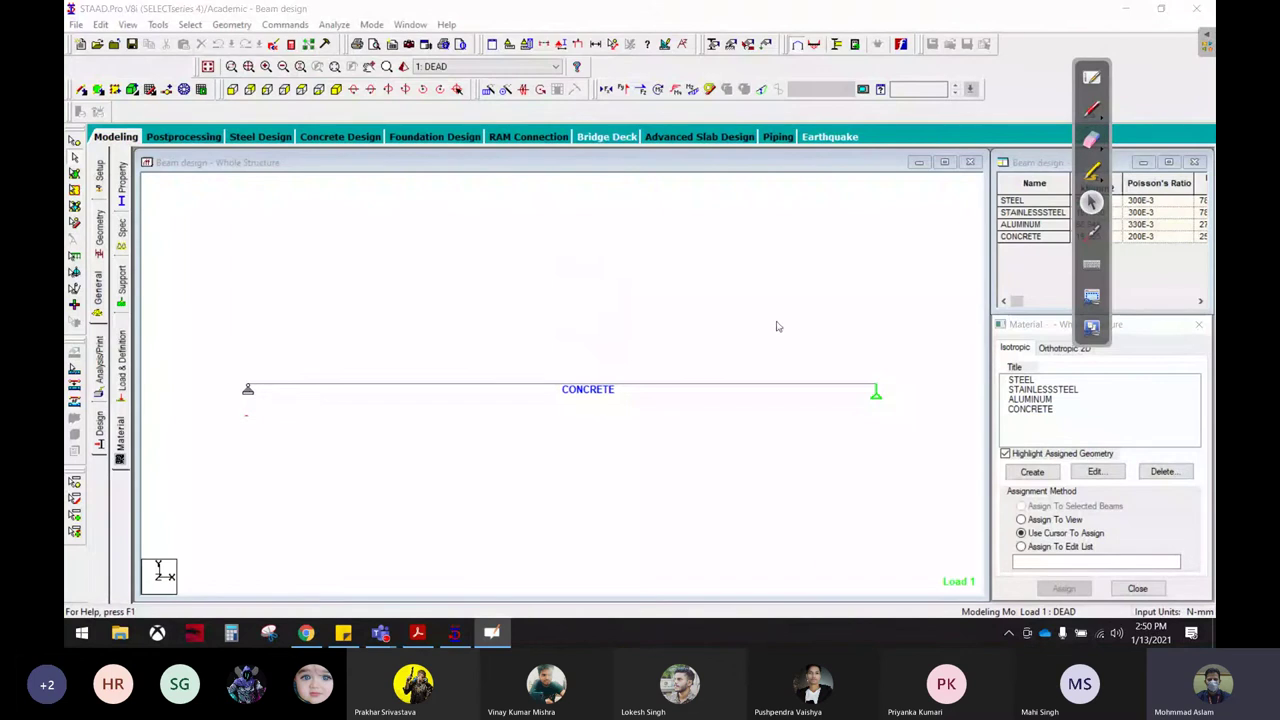
pyautogui.click(1091, 140)
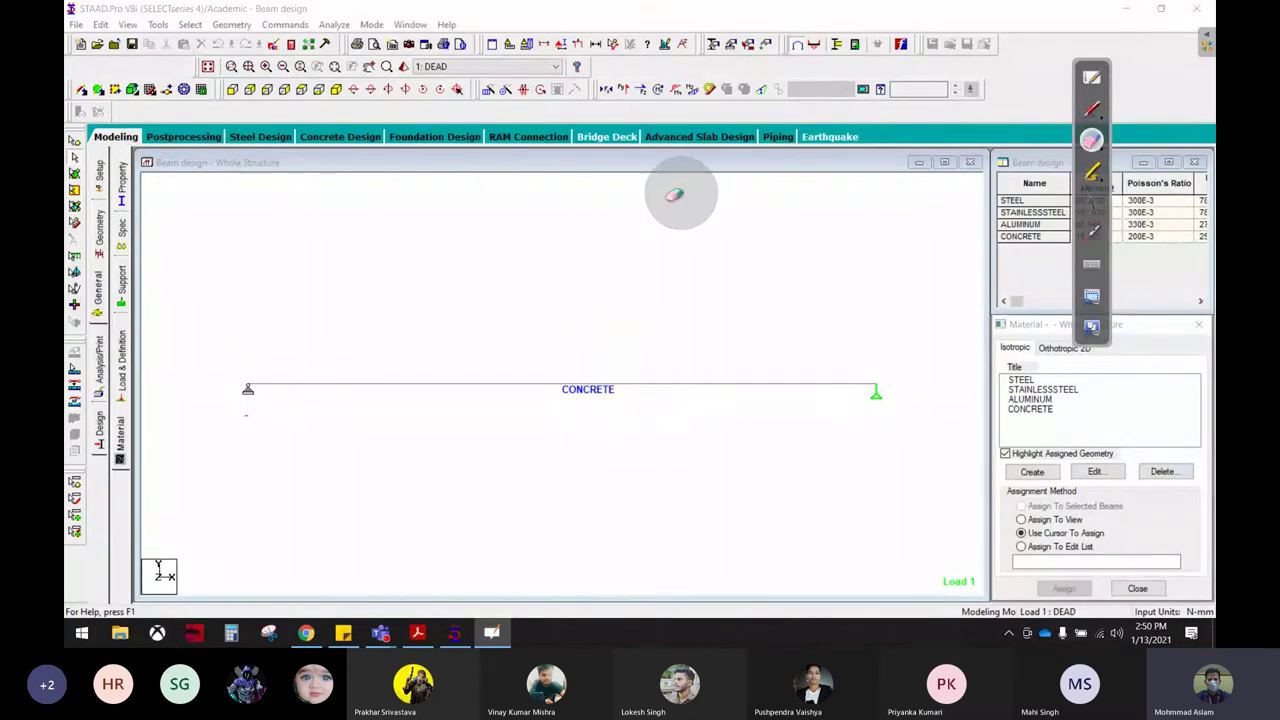
pyautogui.click(1091, 108)
pyautogui.moveTo(458, 205); pyautogui.dragTo(451, 292)
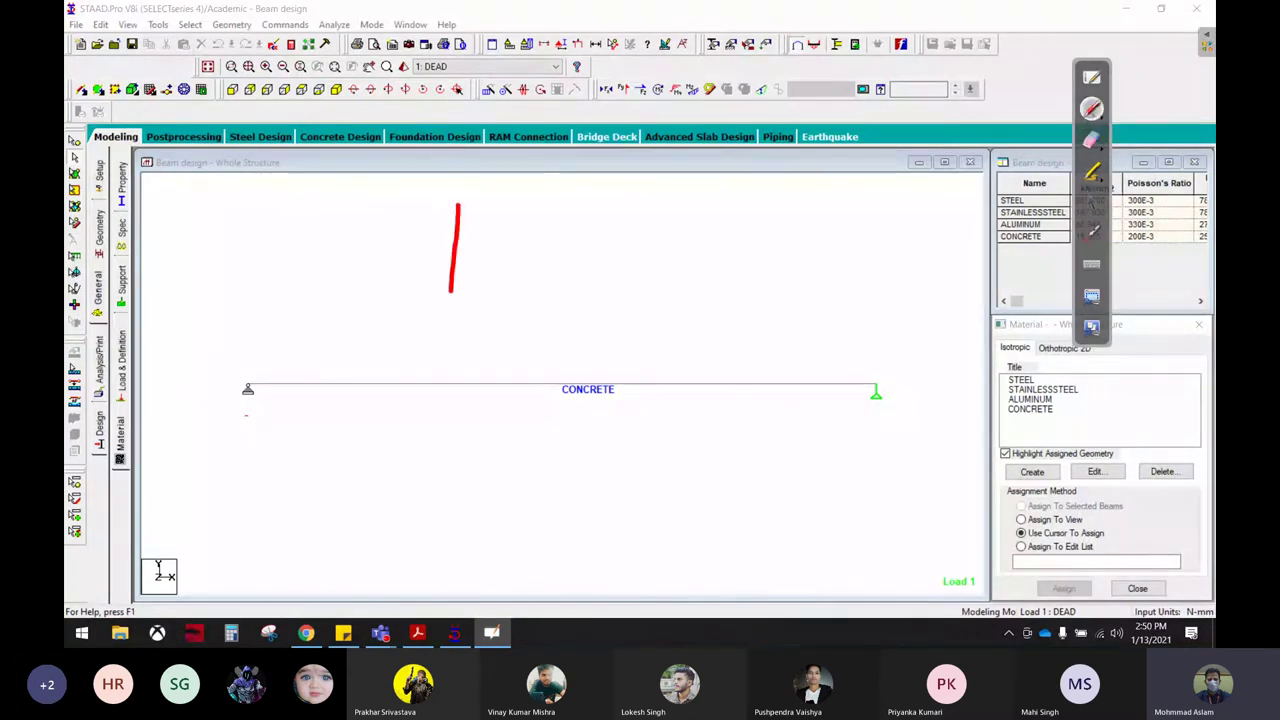
pyautogui.moveTo(518, 208); pyautogui.dragTo(496, 262)
pyautogui.moveTo(573, 278); pyautogui.dragTo(632, 268)
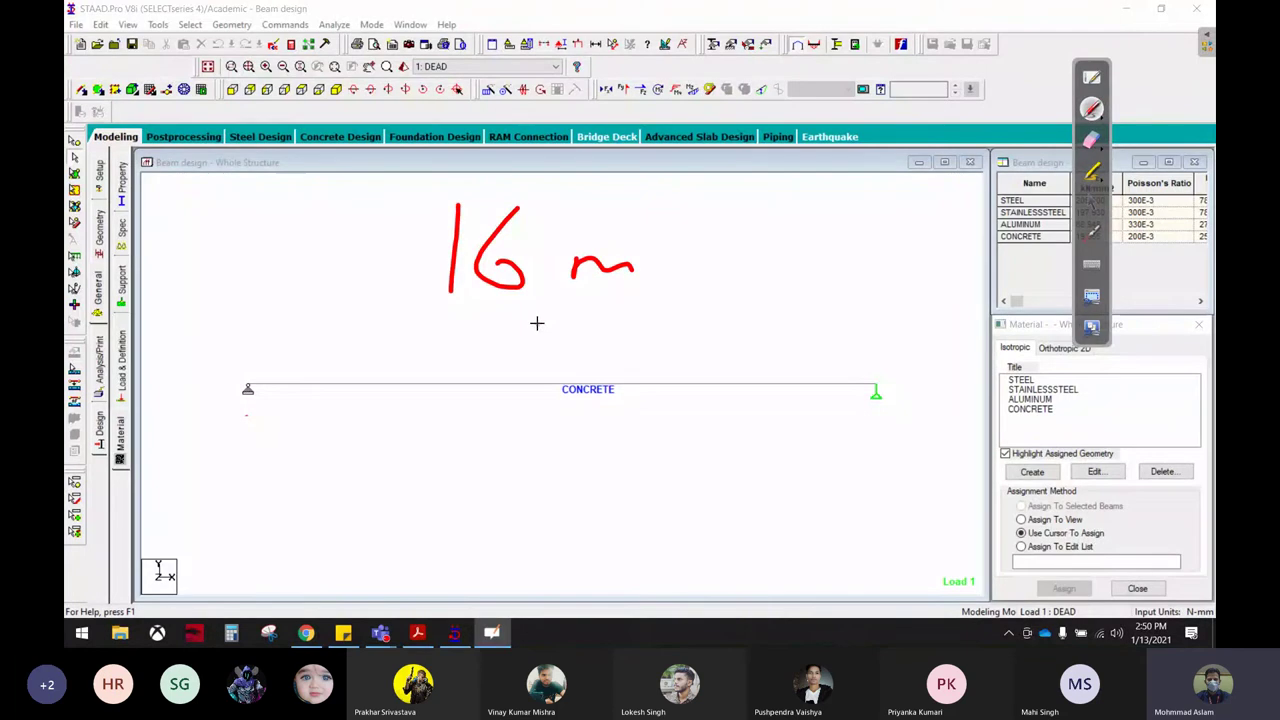
pyautogui.moveTo(748, 229); pyautogui.dragTo(750, 288)
pyautogui.moveTo(788, 240)
pyautogui.mouseDown()
pyautogui.moveTo(836, 278)
pyautogui.moveTo(860, 257)
pyautogui.moveTo(903, 270)
pyautogui.mouseUp()
pyautogui.moveTo(735, 320)
pyautogui.mouseDown()
pyautogui.moveTo(903, 298)
pyautogui.moveTo(738, 286)
pyautogui.mouseUp()
pyautogui.moveTo(367, 332); pyautogui.dragTo(367, 422)
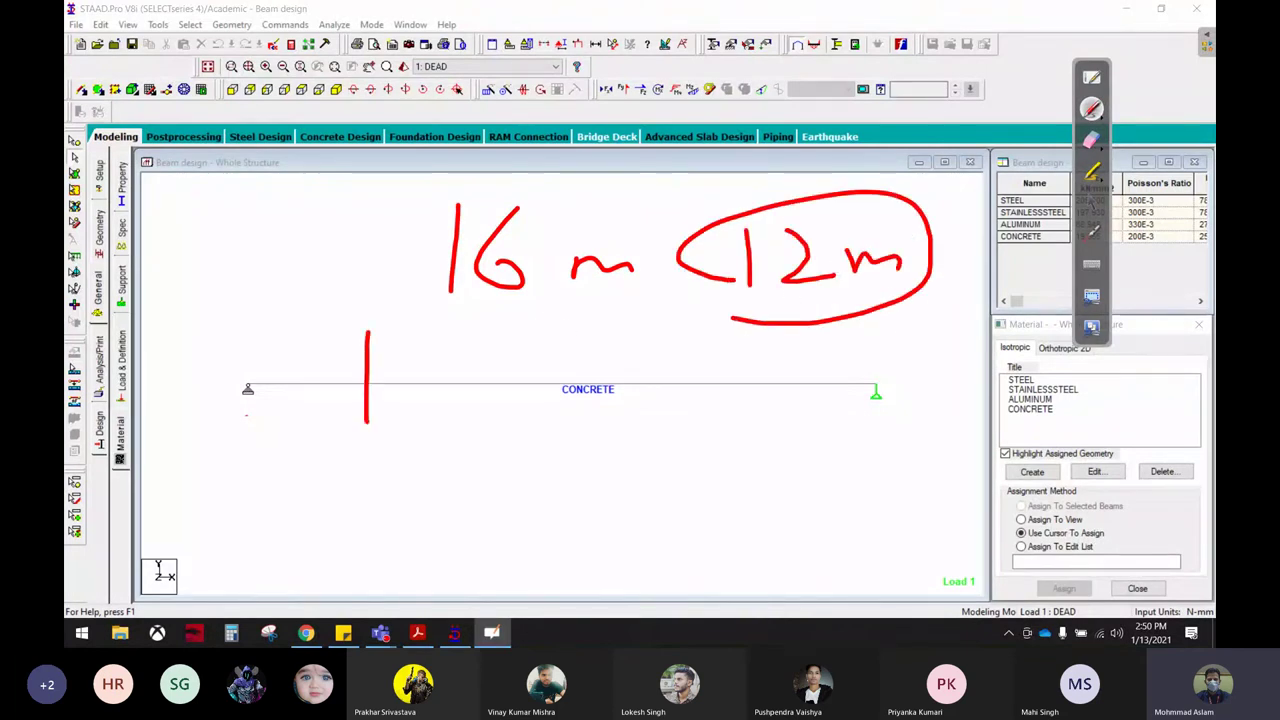
# Step: Add 12 and 16 below the beam and 10-5 above it, then underline and circle figures
pyautogui.moveTo(410, 355); pyautogui.dragTo(570, 415)
pyautogui.moveTo(690, 385); pyautogui.dragTo(697, 455)
pyautogui.moveTo(805, 362); pyautogui.dragTo(815, 440)
pyautogui.moveTo(880, 360); pyautogui.dragTo(826, 430)
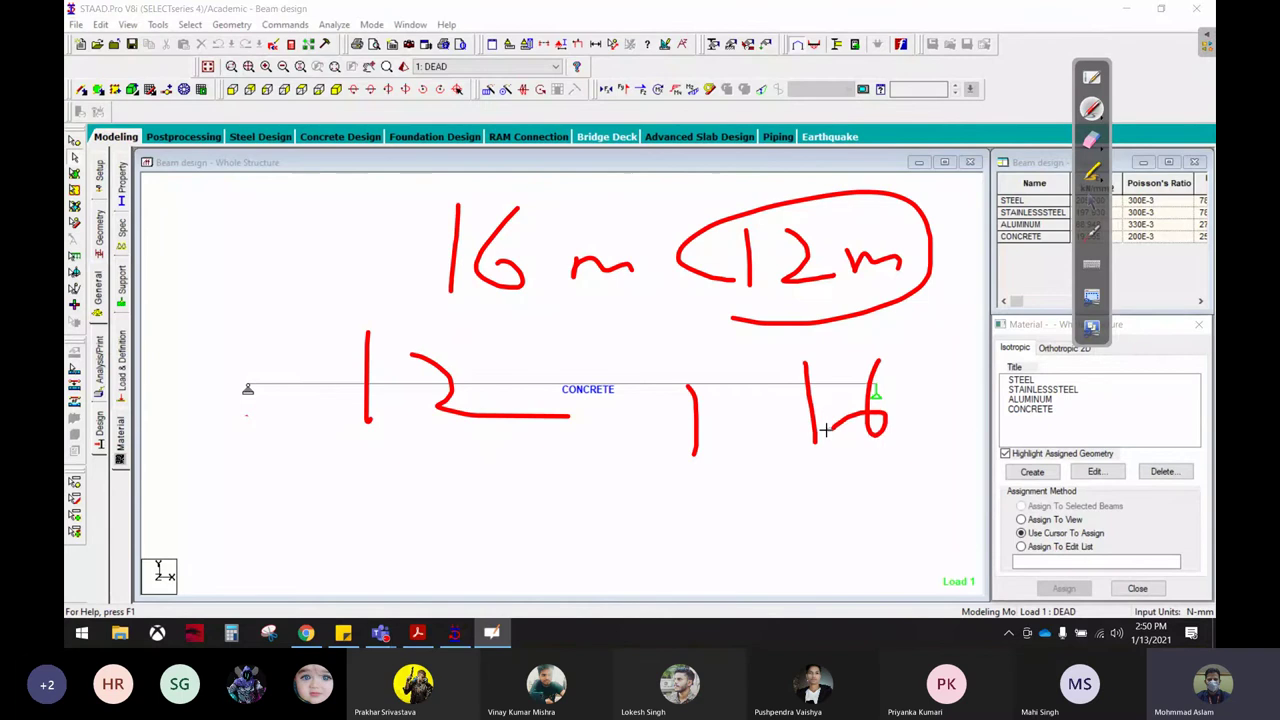
pyautogui.moveTo(257, 290); pyautogui.dragTo(530, 172)
pyautogui.moveTo(600, 105); pyautogui.dragTo(605, 172)
pyautogui.moveTo(690, 128); pyautogui.dragTo(680, 125)
pyautogui.moveTo(770, 103)
pyautogui.mouseDown()
pyautogui.moveTo(830, 99)
pyautogui.moveTo(758, 157)
pyautogui.mouseUp()
pyautogui.moveTo(905, 110); pyautogui.dragTo(900, 112)
pyautogui.moveTo(412, 308); pyautogui.dragTo(584, 310)
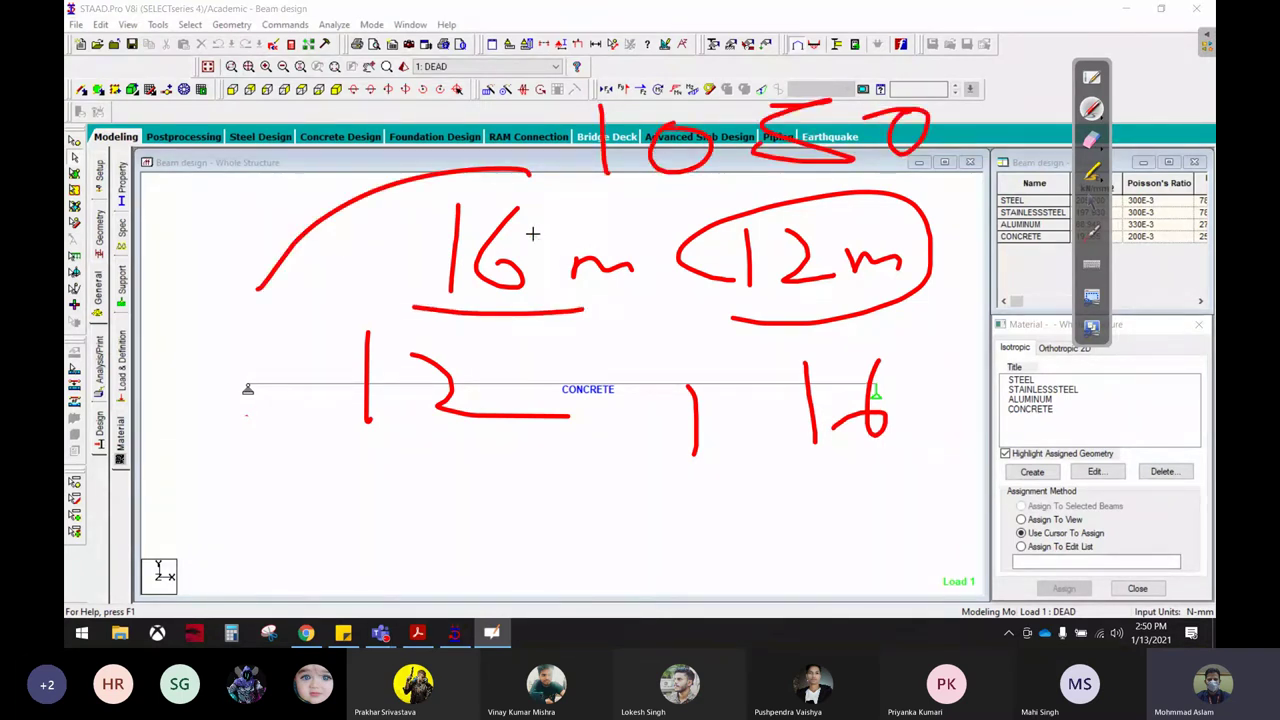
pyautogui.moveTo(373, 454); pyautogui.dragTo(501, 437)
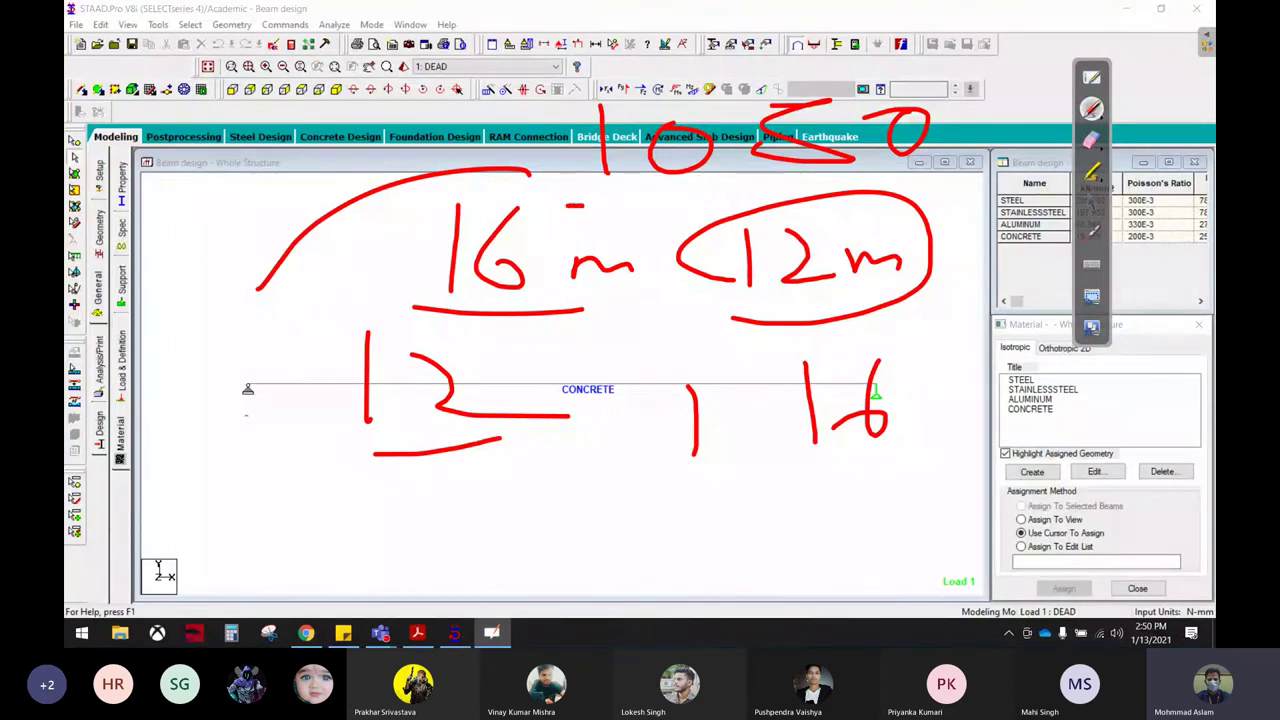
pyautogui.moveTo(585, 205)
pyautogui.mouseDown()
pyautogui.moveTo(992, 102)
pyautogui.moveTo(475, 110)
pyautogui.mouseUp()
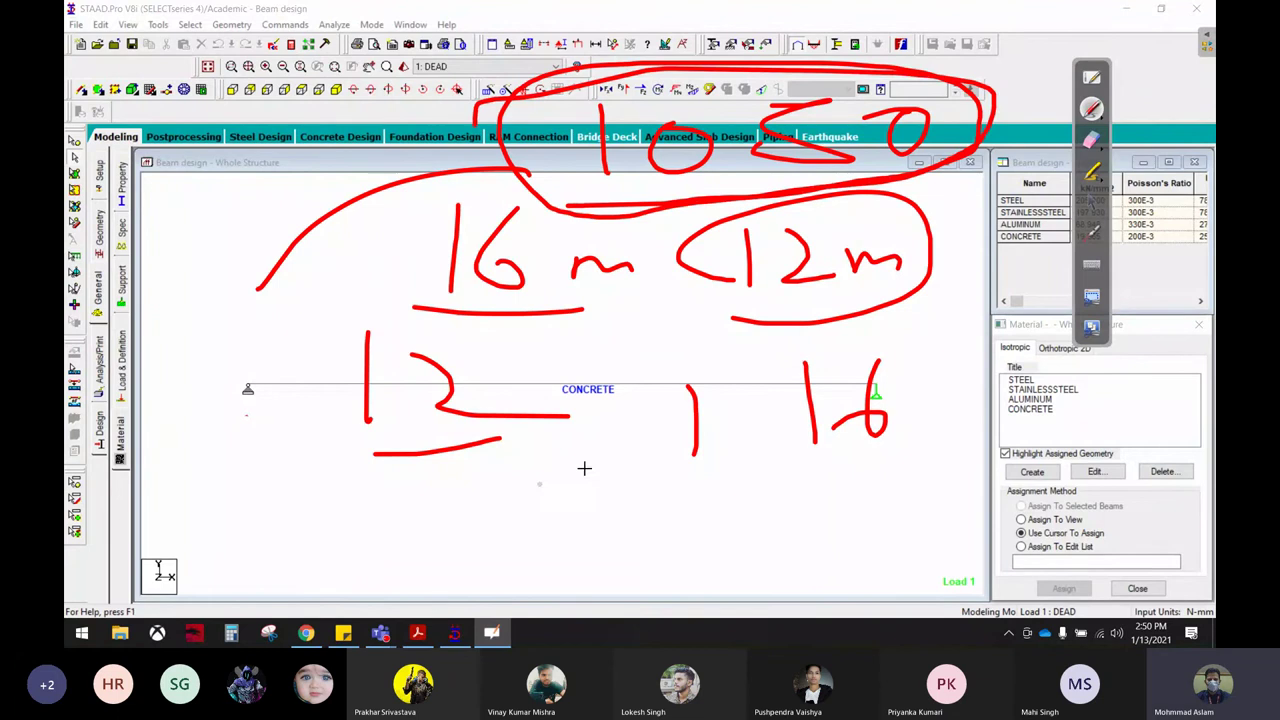
# Step: Sketch a beam cross-section box with bar marks below the beam
pyautogui.click(1091, 140)
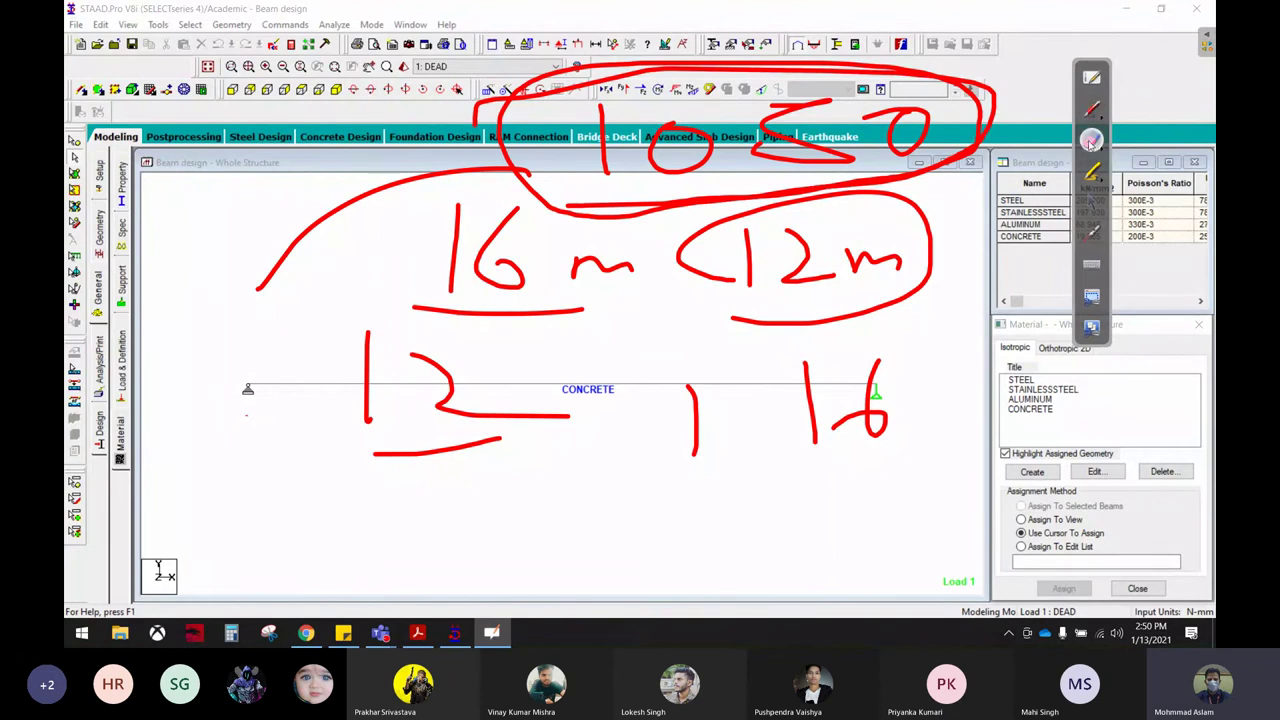
pyautogui.click(1089, 201)
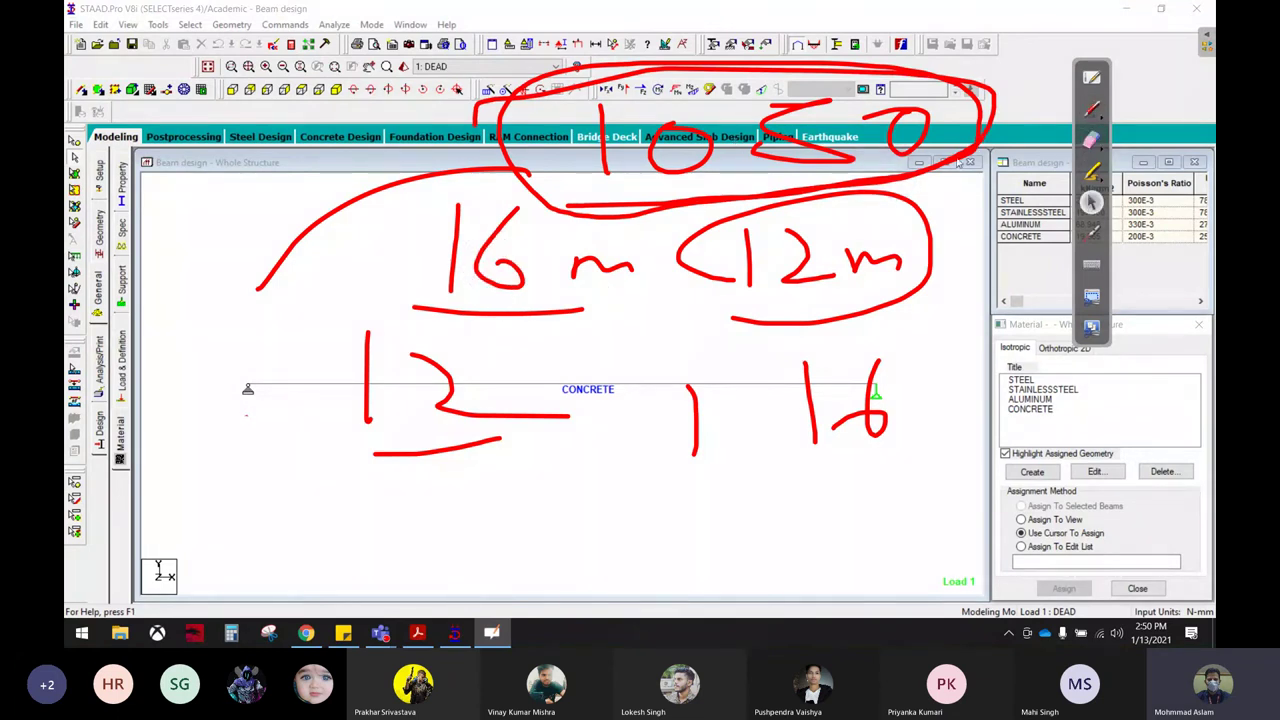
pyautogui.click(1091, 108)
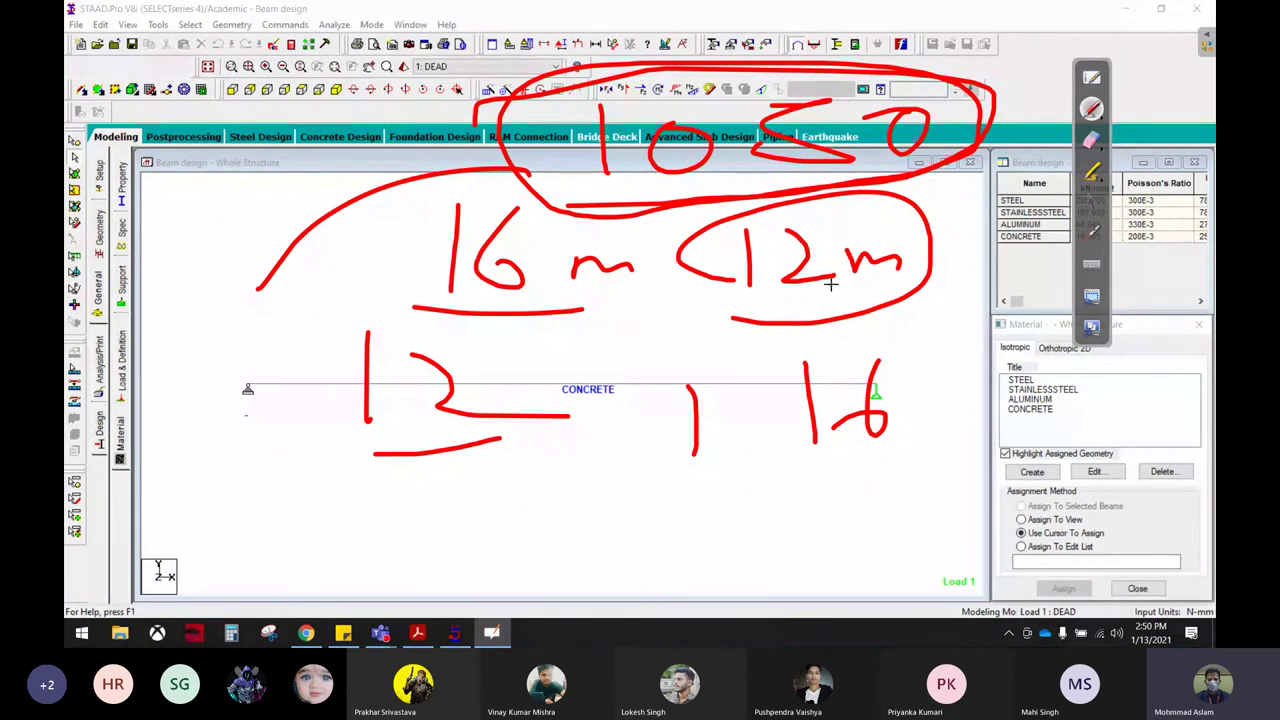
pyautogui.moveTo(636, 444)
pyautogui.mouseDown()
pyautogui.moveTo(640, 515)
pyautogui.moveTo(596, 535)
pyautogui.mouseUp()
pyautogui.moveTo(655, 475); pyautogui.dragTo(672, 468)
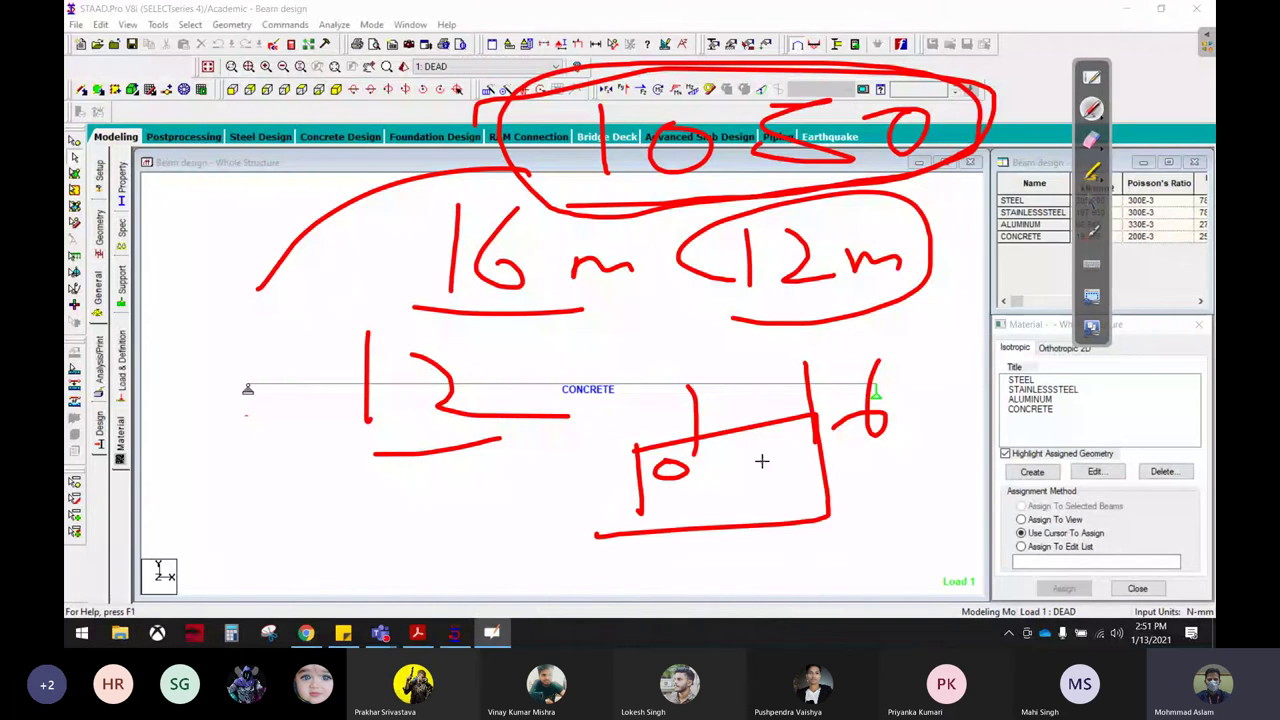
pyautogui.moveTo(808, 436); pyautogui.dragTo(778, 444)
pyautogui.moveTo(686, 496); pyautogui.dragTo(680, 500)
pyautogui.moveTo(806, 488); pyautogui.dragTo(838, 508)
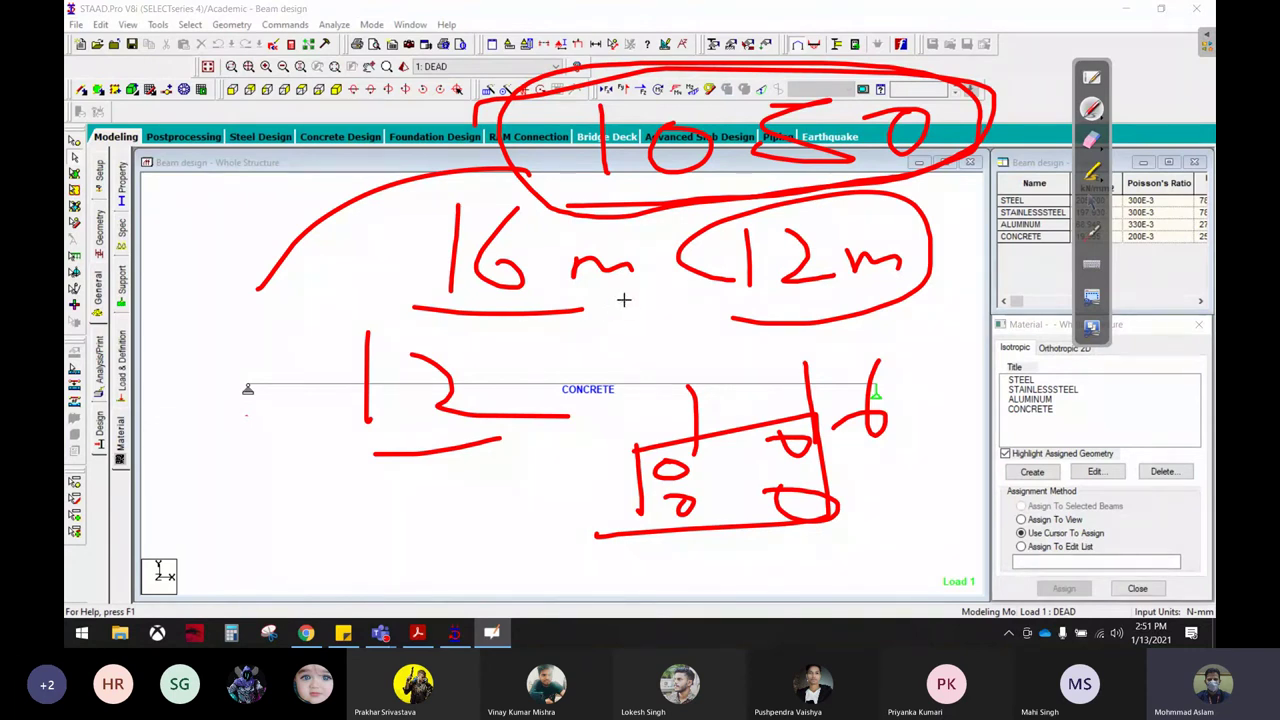
# Step: Erase the 1050 and 12m notes from the model and stop annotating
pyautogui.click(1091, 140)
pyautogui.moveTo(866, 137)
pyautogui.mouseDown()
pyautogui.moveTo(710, 295)
pyautogui.moveTo(360, 397)
pyautogui.moveTo(586, 466)
pyautogui.moveTo(757, 546)
pyautogui.moveTo(498, 266)
pyautogui.moveTo(309, 234)
pyautogui.moveTo(491, 386)
pyautogui.moveTo(537, 563)
pyautogui.moveTo(659, 437)
pyautogui.mouseUp()
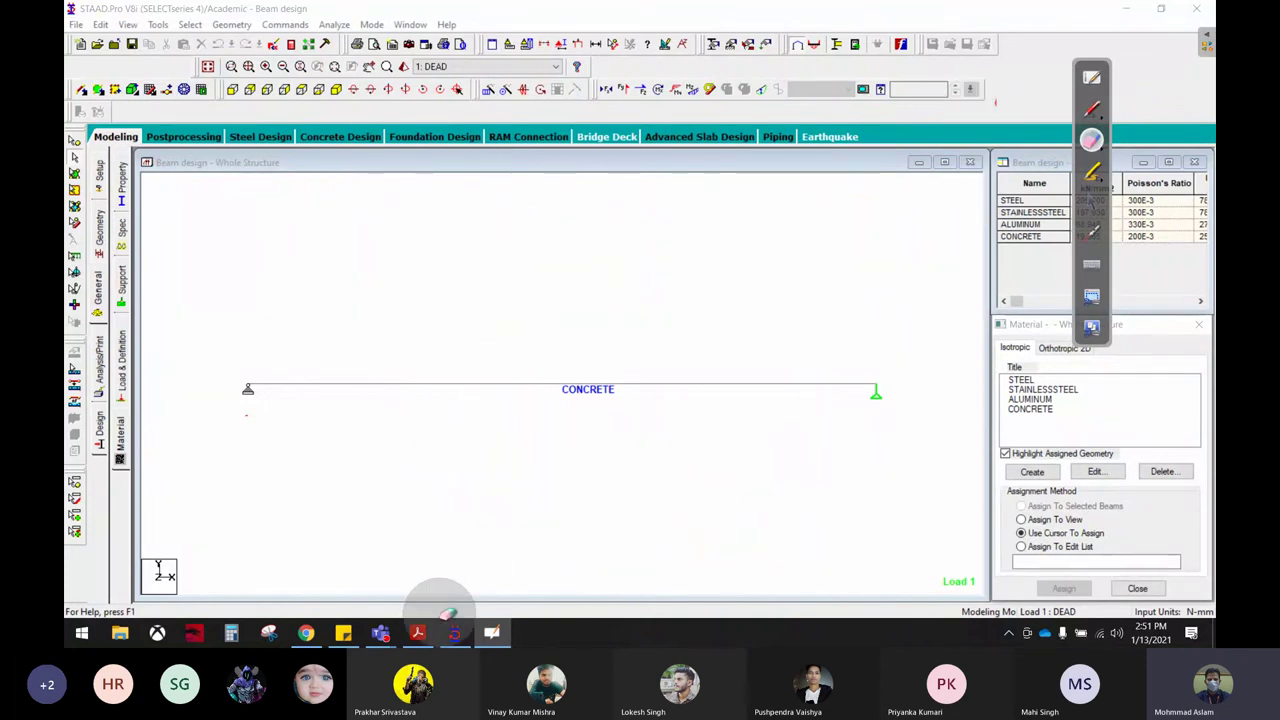
pyautogui.click(1091, 202)
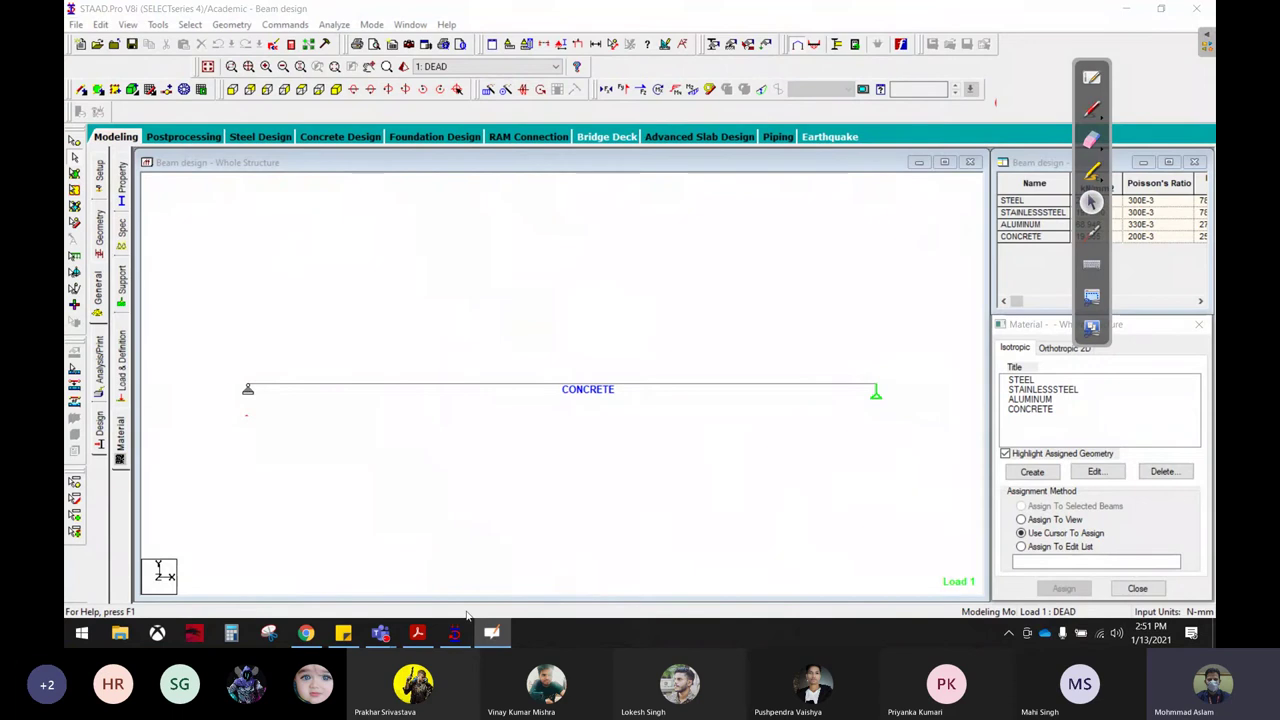
# Step: Switch to the OpenBoard whiteboard, extend the beam sketch lines, then wipe the sketch clean
pyautogui.click(497, 633)
pyautogui.click(1089, 79)
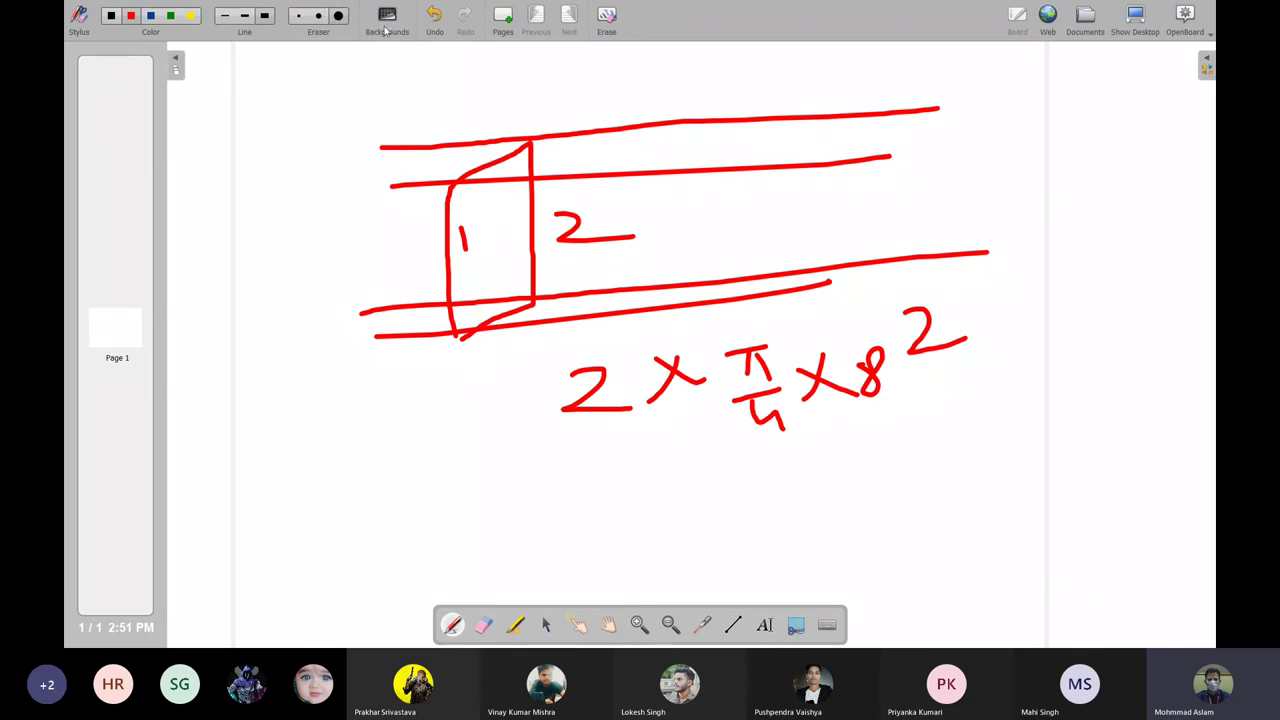
pyautogui.moveTo(591, 88); pyautogui.dragTo(154, 224)
pyautogui.moveTo(504, 150)
pyautogui.mouseDown()
pyautogui.moveTo(234, 184)
pyautogui.moveTo(490, 140)
pyautogui.mouseUp()
pyautogui.click(483, 624)
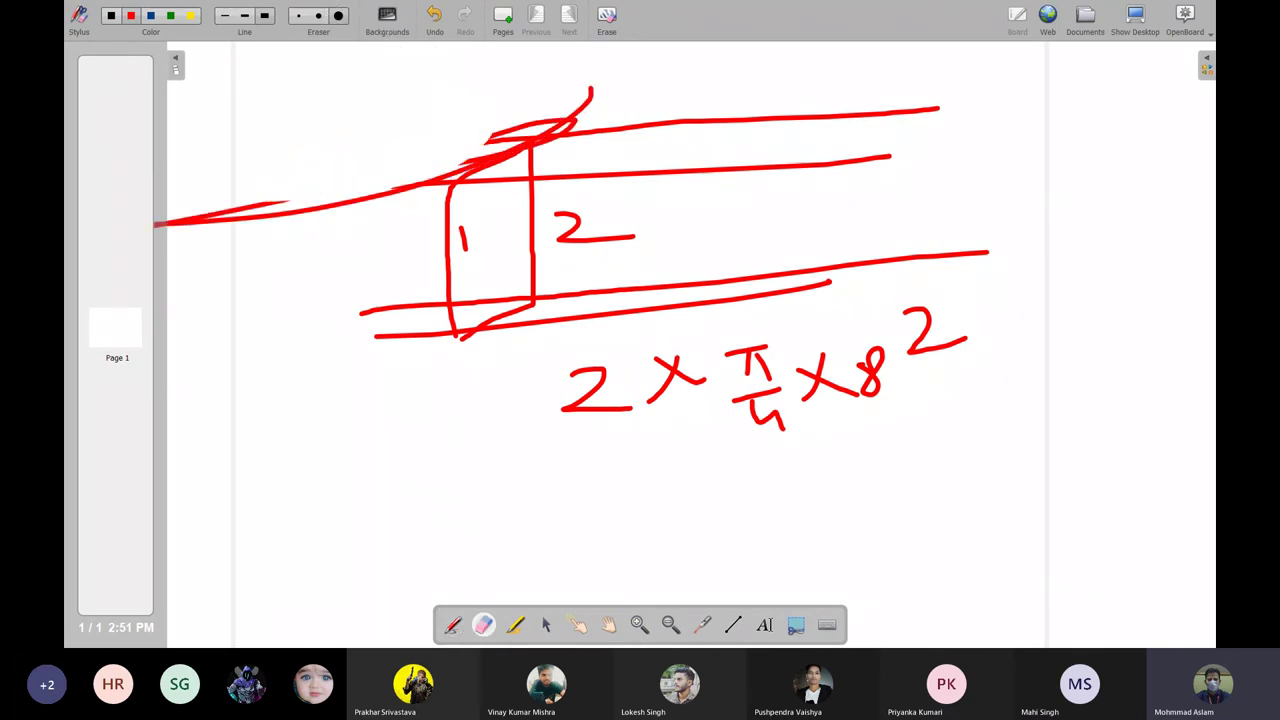
pyautogui.moveTo(160, 222)
pyautogui.mouseDown()
pyautogui.moveTo(374, 203)
pyautogui.moveTo(811, 114)
pyautogui.moveTo(434, 317)
pyautogui.moveTo(963, 262)
pyautogui.moveTo(657, 409)
pyautogui.moveTo(940, 338)
pyautogui.mouseUp()
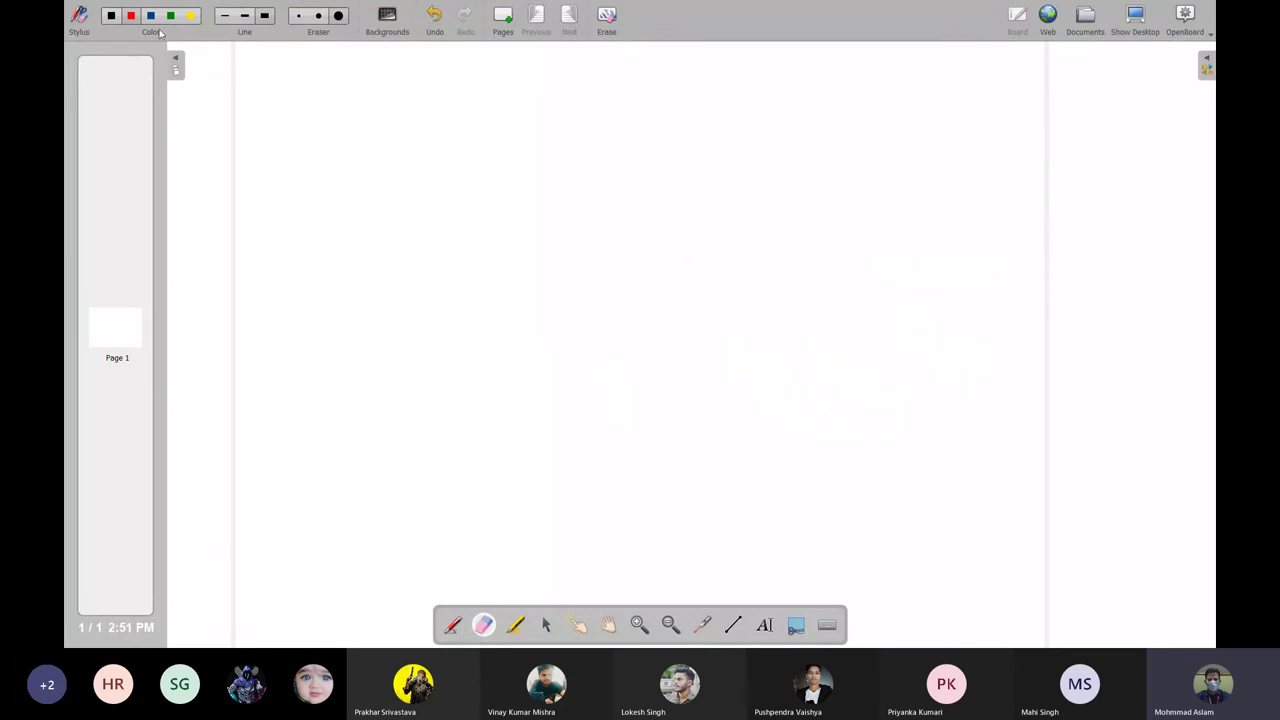
pyautogui.click(246, 19)
pyautogui.click(171, 17)
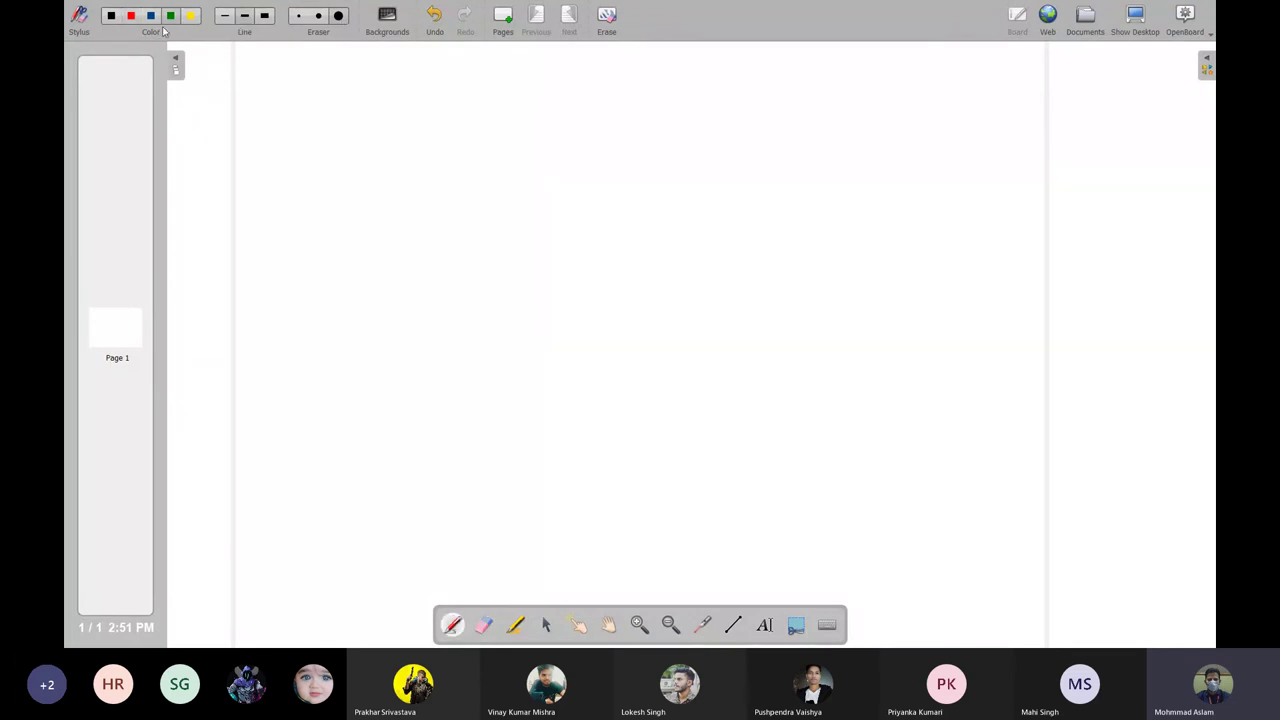
pyautogui.click(130, 19)
pyautogui.moveTo(460, 86)
pyautogui.mouseDown()
pyautogui.moveTo(455, 157)
pyautogui.moveTo(548, 112)
pyautogui.moveTo(646, 137)
pyautogui.moveTo(845, 128)
pyautogui.moveTo(880, 146)
pyautogui.mouseUp()
pyautogui.moveTo(878, 80)
pyautogui.mouseDown()
pyautogui.moveTo(928, 130)
pyautogui.moveTo(996, 130)
pyautogui.moveTo(1030, 68)
pyautogui.moveTo(1148, 114)
pyautogui.mouseUp()
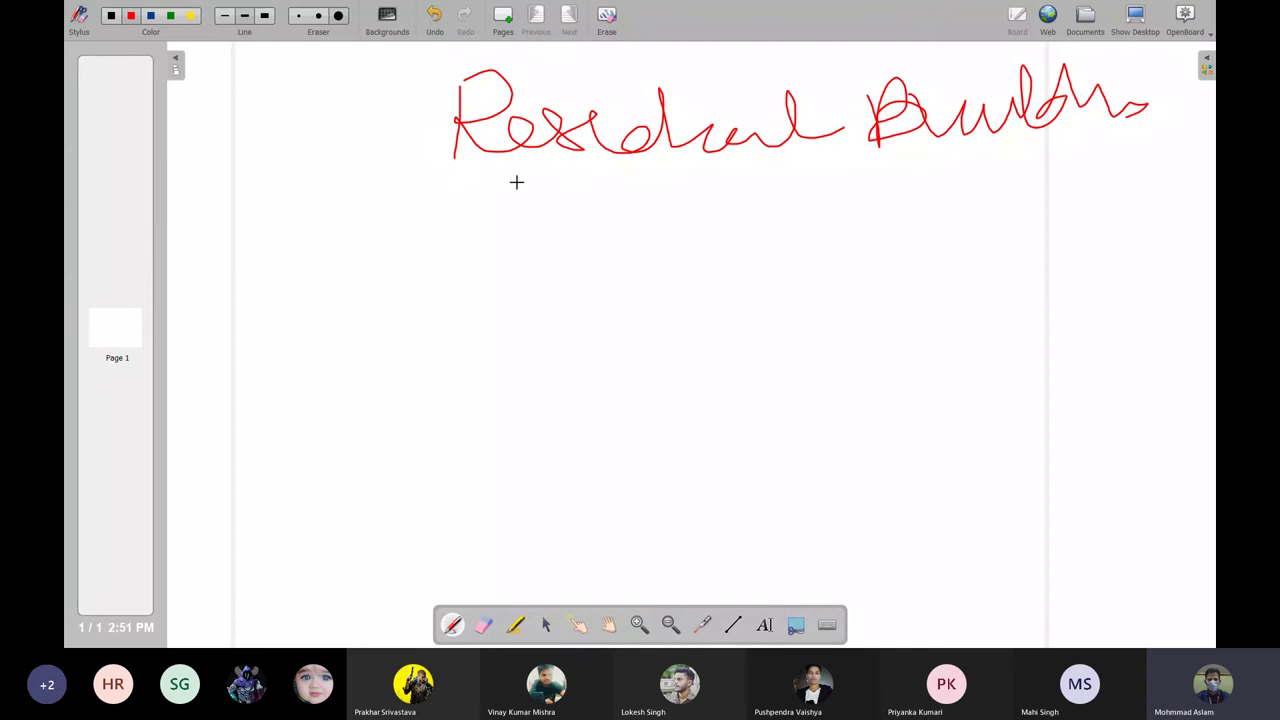
pyautogui.moveTo(444, 186); pyautogui.dragTo(1173, 155)
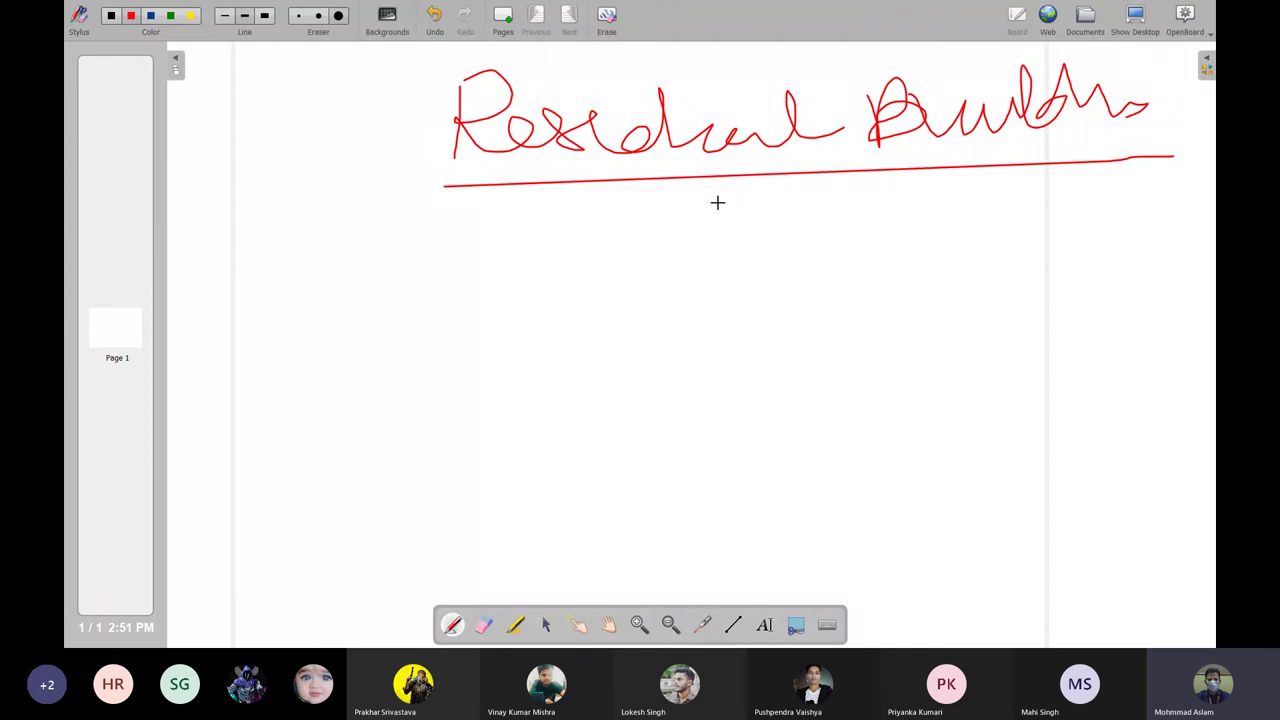
pyautogui.moveTo(470, 214)
pyautogui.mouseDown()
pyautogui.moveTo(522, 238)
pyautogui.moveTo(540, 226)
pyautogui.mouseUp()
pyautogui.moveTo(597, 245)
pyautogui.mouseDown()
pyautogui.moveTo(599, 278)
pyautogui.moveTo(736, 268)
pyautogui.mouseUp()
pyautogui.moveTo(800, 208); pyautogui.dragTo(1033, 274)
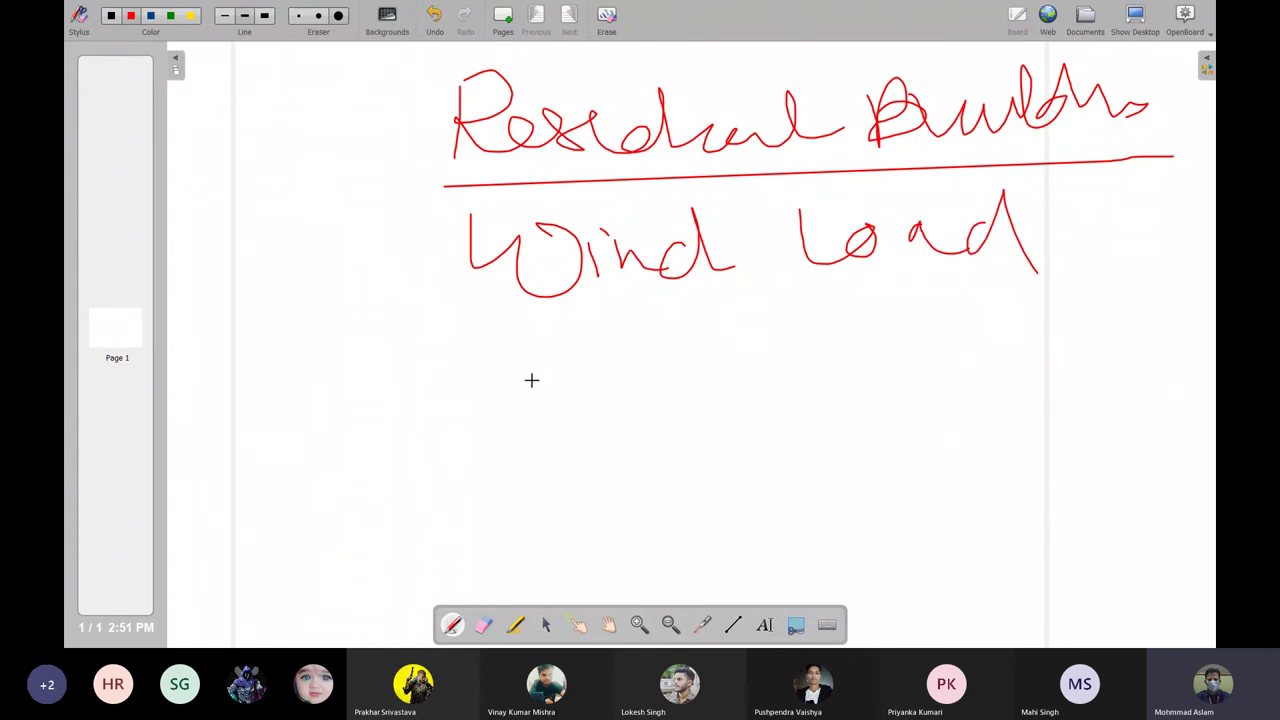
pyautogui.moveTo(489, 347)
pyautogui.mouseDown()
pyautogui.moveTo(486, 388)
pyautogui.moveTo(550, 390)
pyautogui.moveTo(600, 332)
pyautogui.moveTo(636, 368)
pyautogui.moveTo(806, 344)
pyautogui.moveTo(920, 366)
pyautogui.mouseUp()
pyautogui.moveTo(540, 472)
pyautogui.mouseDown()
pyautogui.moveTo(605, 490)
pyautogui.moveTo(772, 460)
pyautogui.moveTo(836, 468)
pyautogui.moveTo(866, 498)
pyautogui.moveTo(884, 460)
pyautogui.moveTo(1128, 450)
pyautogui.mouseUp()
pyautogui.moveTo(287, 153)
pyautogui.mouseDown()
pyautogui.moveTo(432, 163)
pyautogui.moveTo(498, 183)
pyautogui.mouseUp()
pyautogui.moveTo(498, 184); pyautogui.dragTo(390, 209)
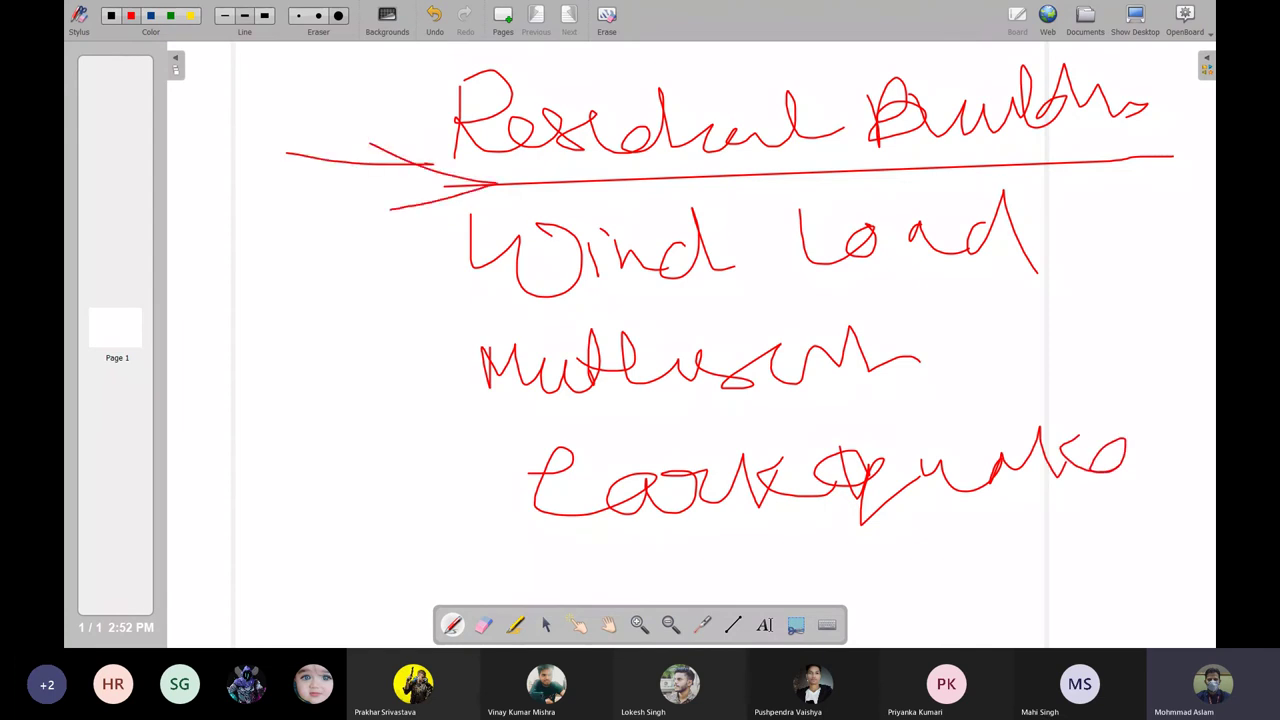
pyautogui.moveTo(305, 282); pyautogui.dragTo(414, 270)
pyautogui.moveTo(350, 246); pyautogui.dragTo(367, 312)
pyautogui.moveTo(328, 386)
pyautogui.mouseDown()
pyautogui.moveTo(438, 378)
pyautogui.moveTo(386, 395)
pyautogui.mouseUp()
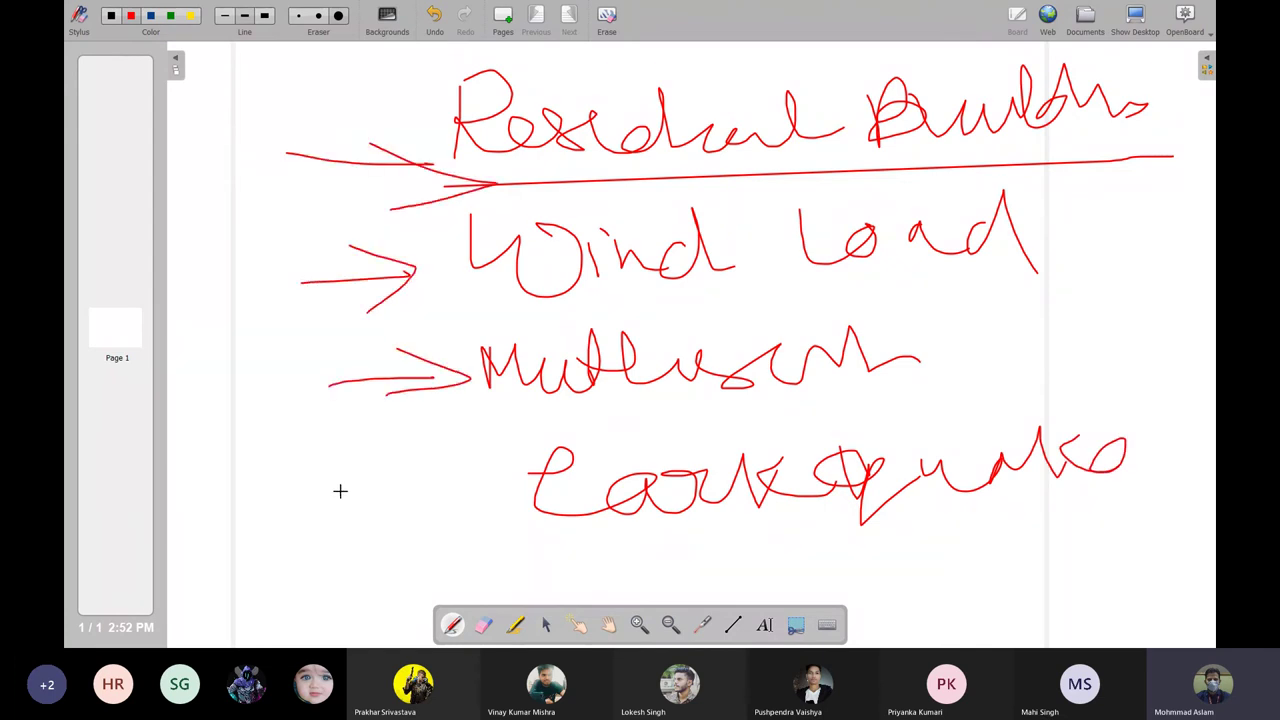
pyautogui.moveTo(340, 492)
pyautogui.mouseDown()
pyautogui.moveTo(455, 484)
pyautogui.moveTo(375, 511)
pyautogui.mouseUp()
pyautogui.moveTo(207, 121); pyautogui.dragTo(325, 189)
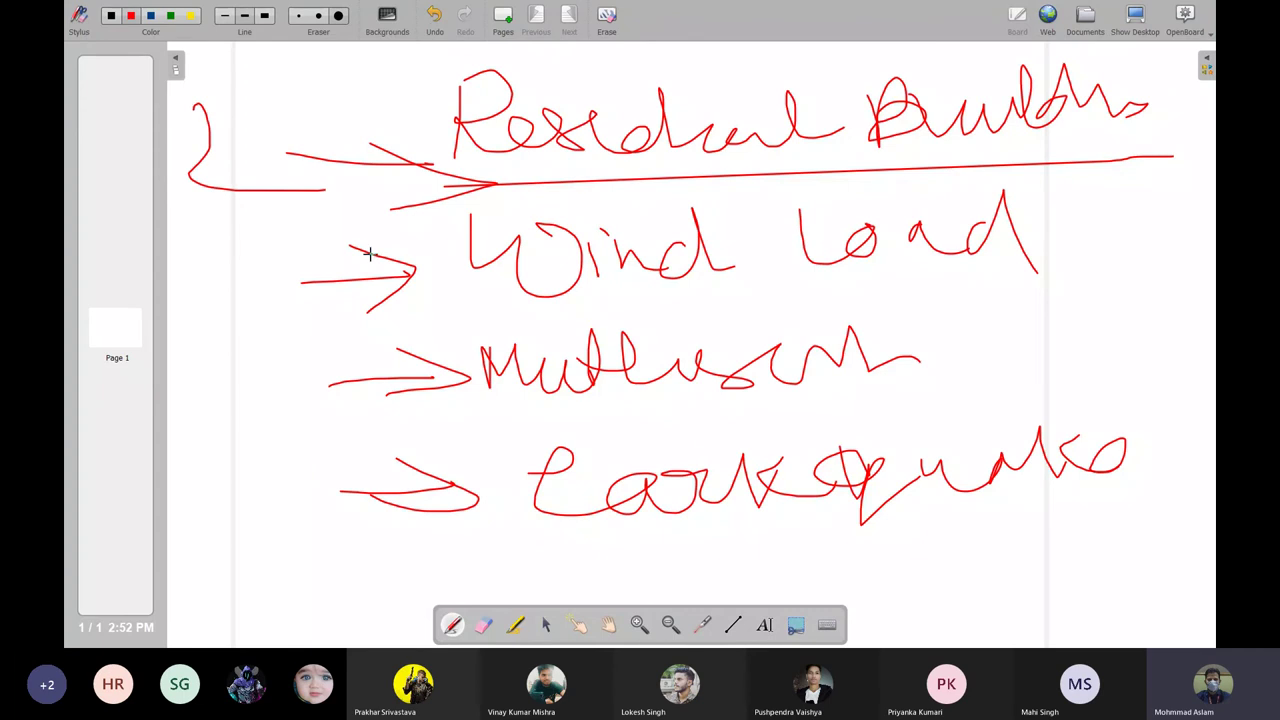
pyautogui.moveTo(218, 243); pyautogui.dragTo(243, 312)
pyautogui.moveTo(221, 508); pyautogui.dragTo(301, 570)
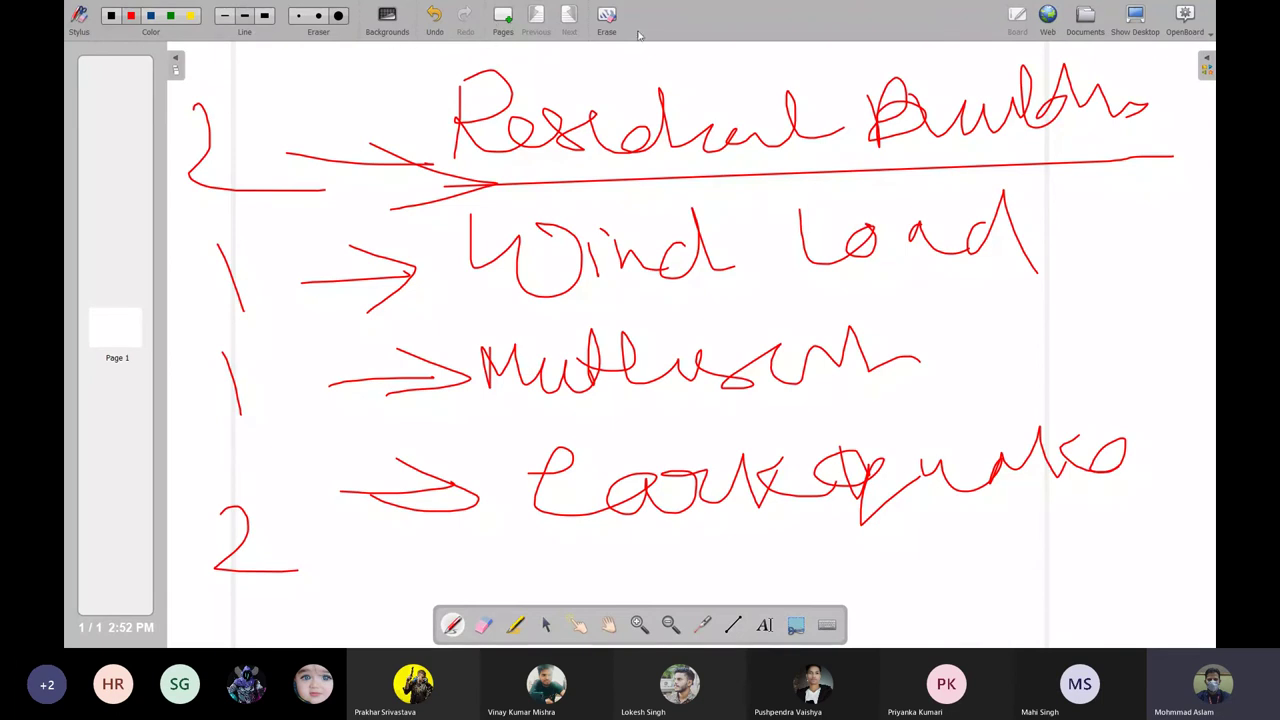
pyautogui.click(601, 20)
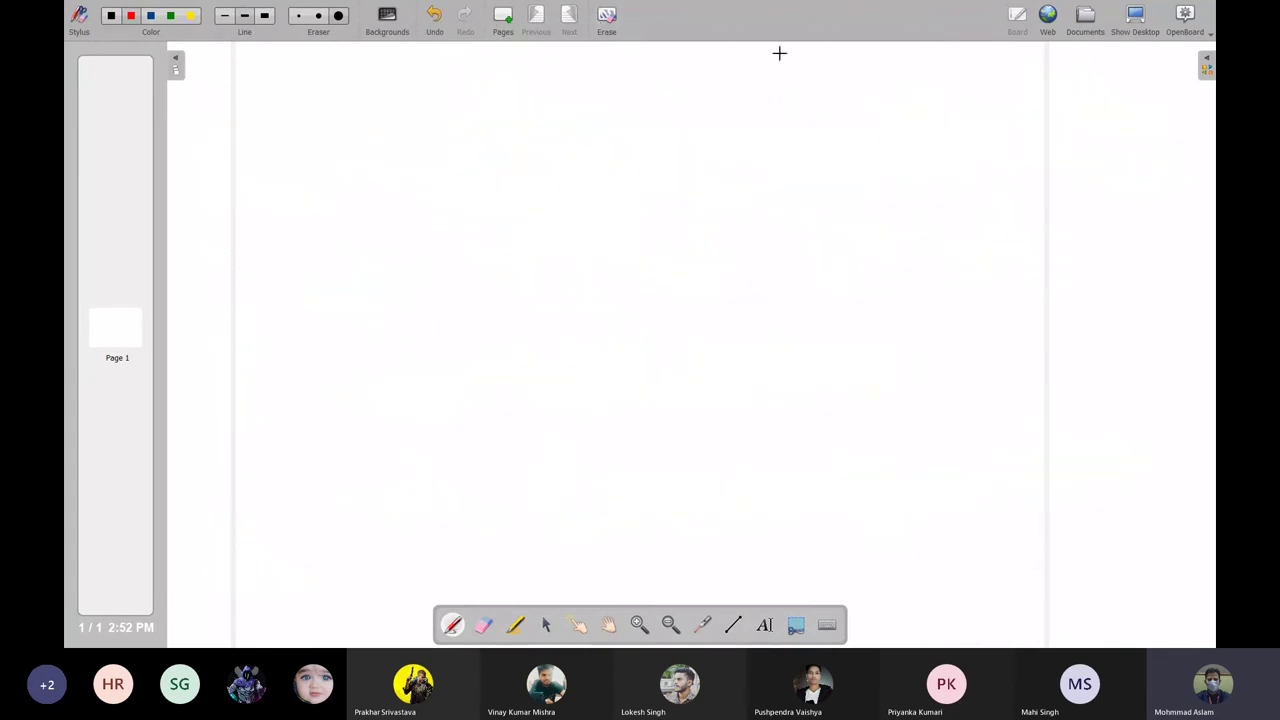
# Step: Open the Teams meeting's participant options, then bring the Etabs workbook PDF to the front
pyautogui.click(1135, 18)
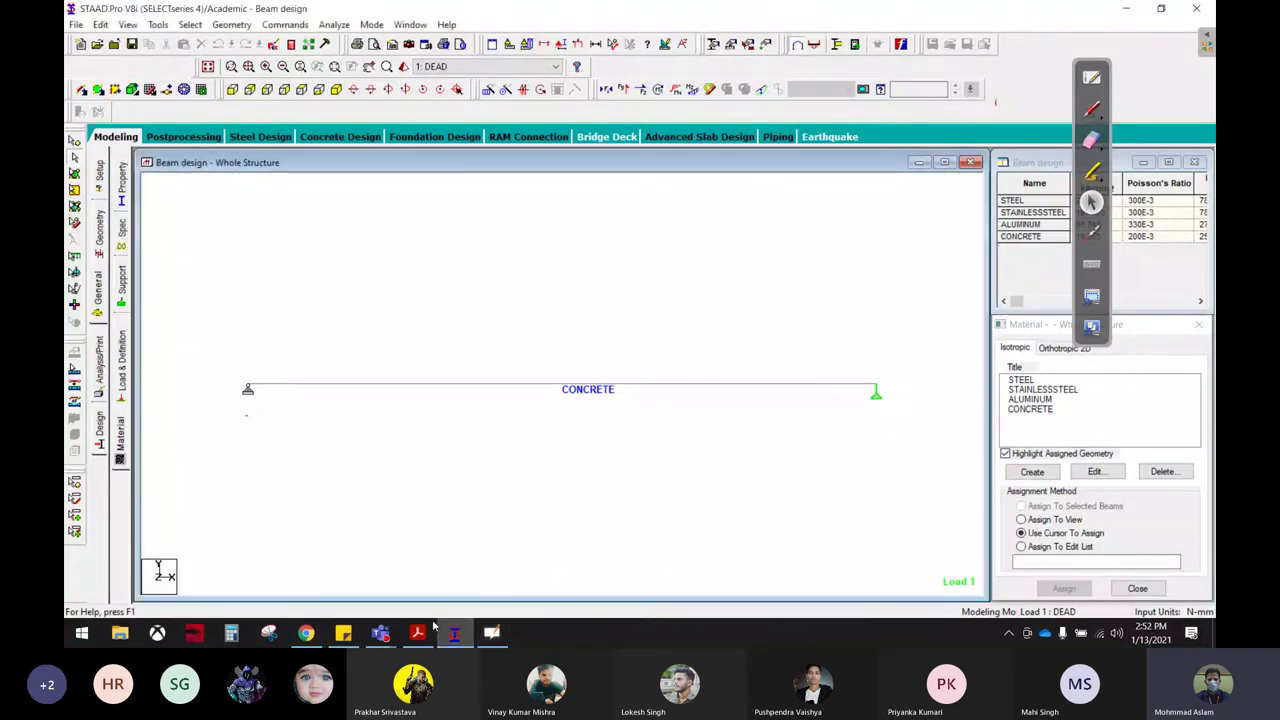
pyautogui.moveTo(380, 632)
pyautogui.click(494, 541)
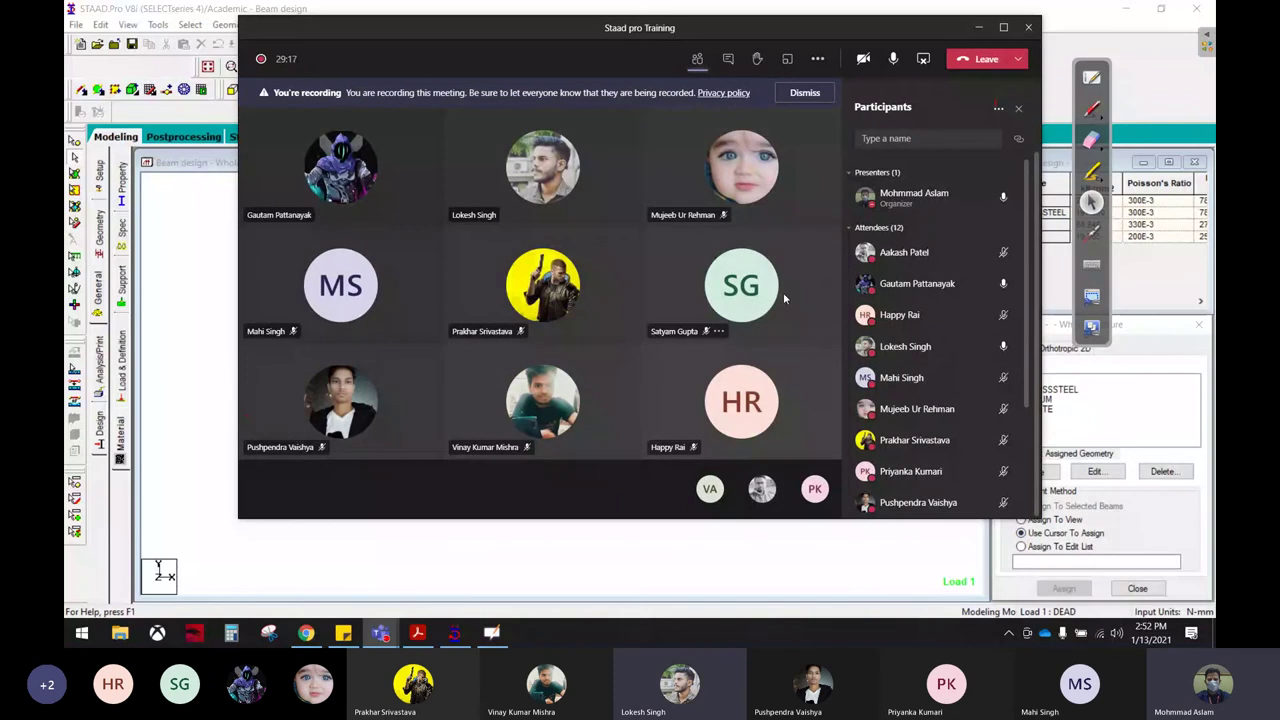
pyautogui.click(998, 107)
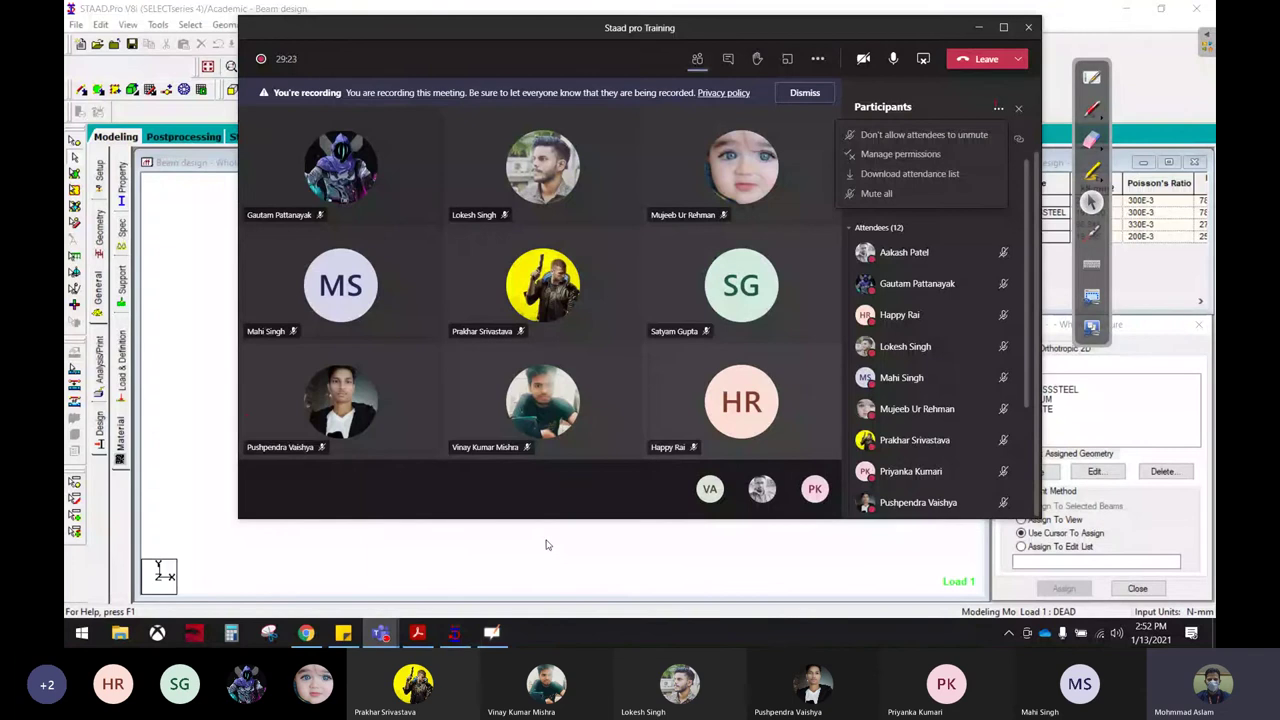
pyautogui.click(418, 632)
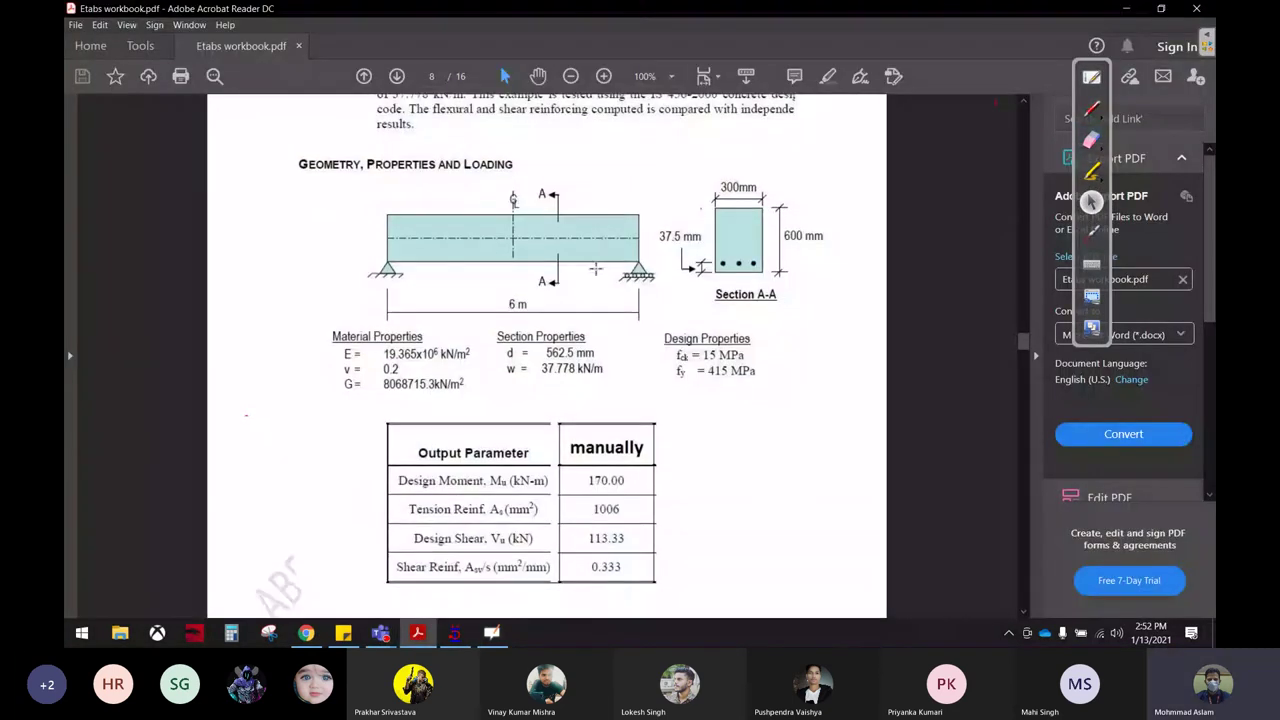
# Step: Snip the beam example area of workbook page 8 with the Snipping Tool
pyautogui.keyDown('ctrl'); pyautogui.scroll(-1, 595, 267); pyautogui.keyUp('ctrl')
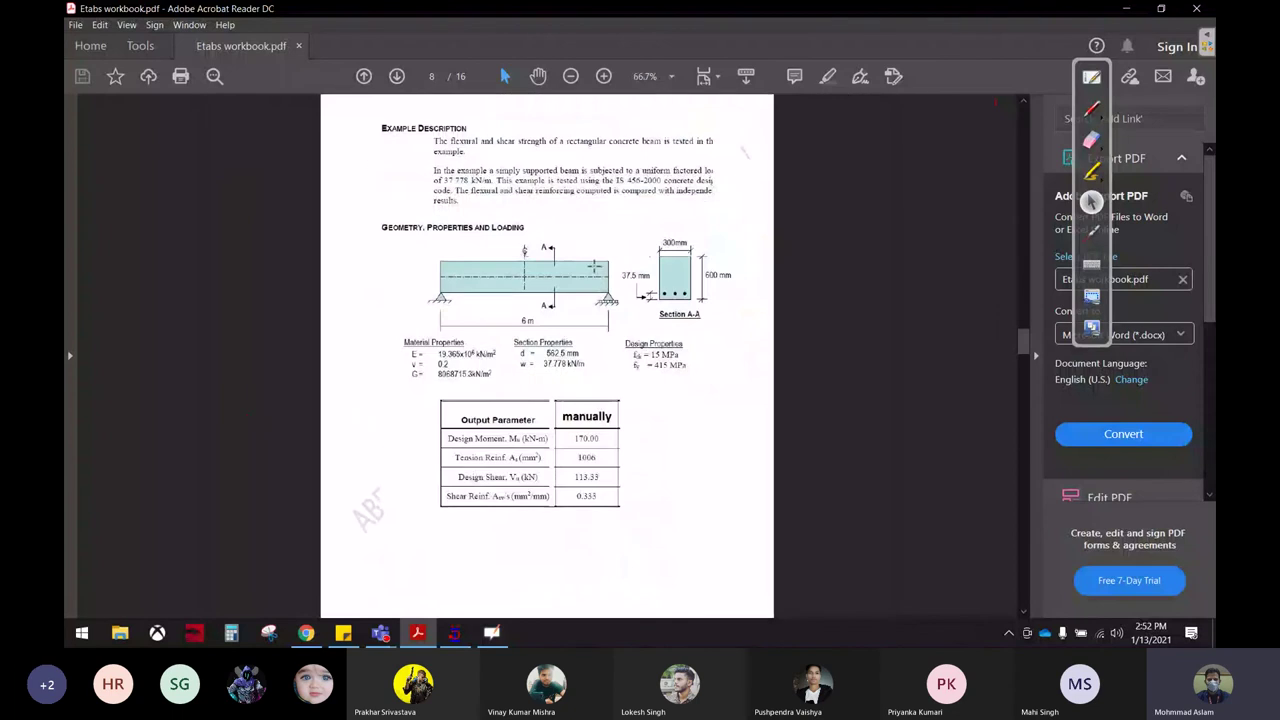
pyautogui.click(270, 633)
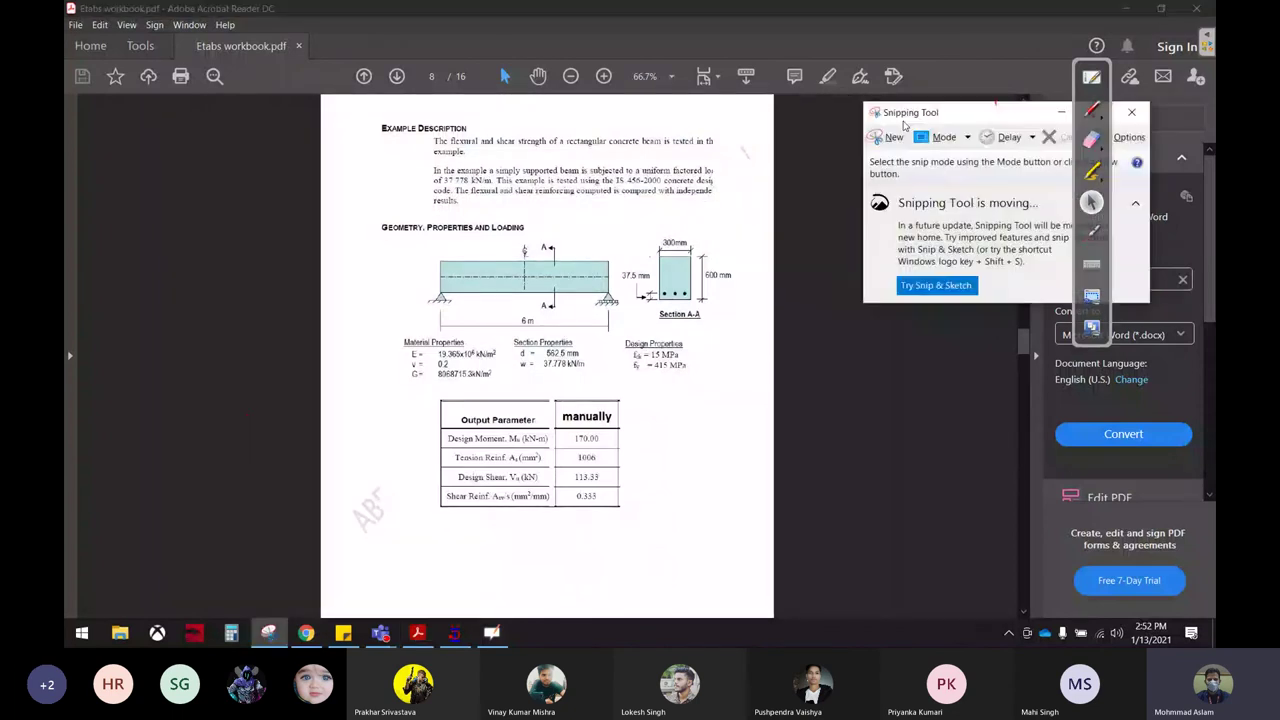
pyautogui.click(352, 114)
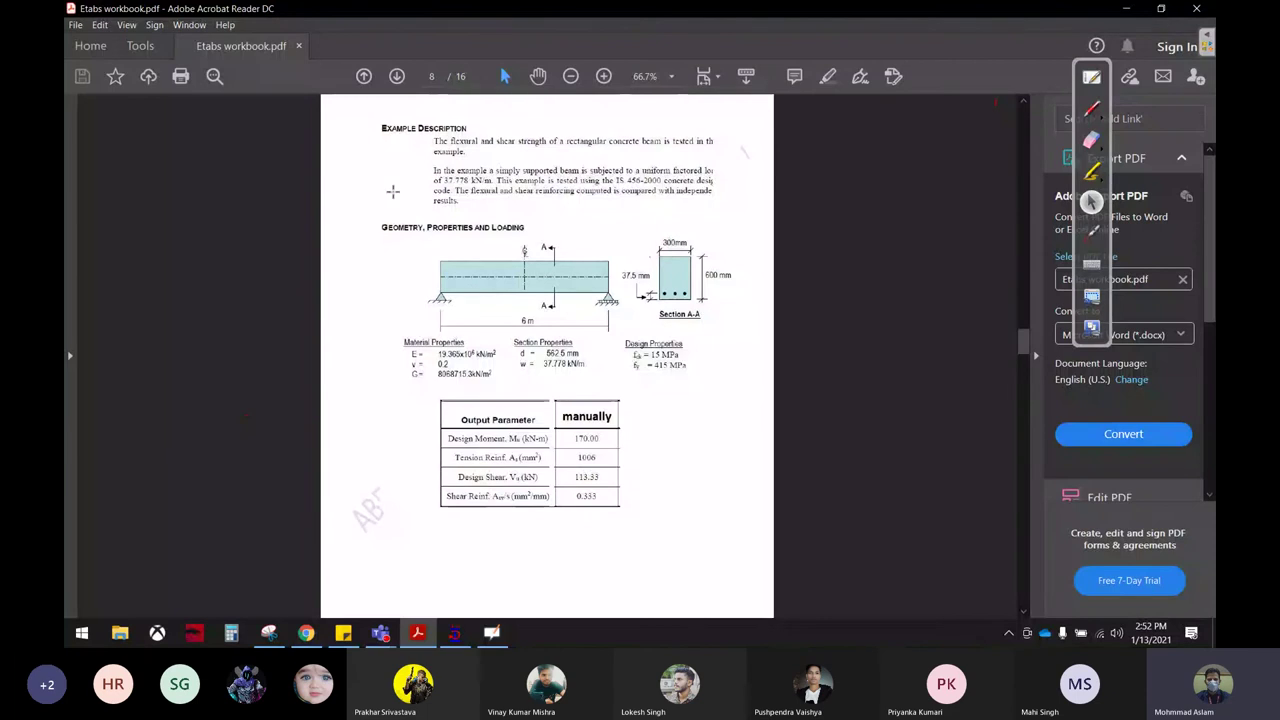
pyautogui.moveTo(372, 120); pyautogui.dragTo(688, 492)
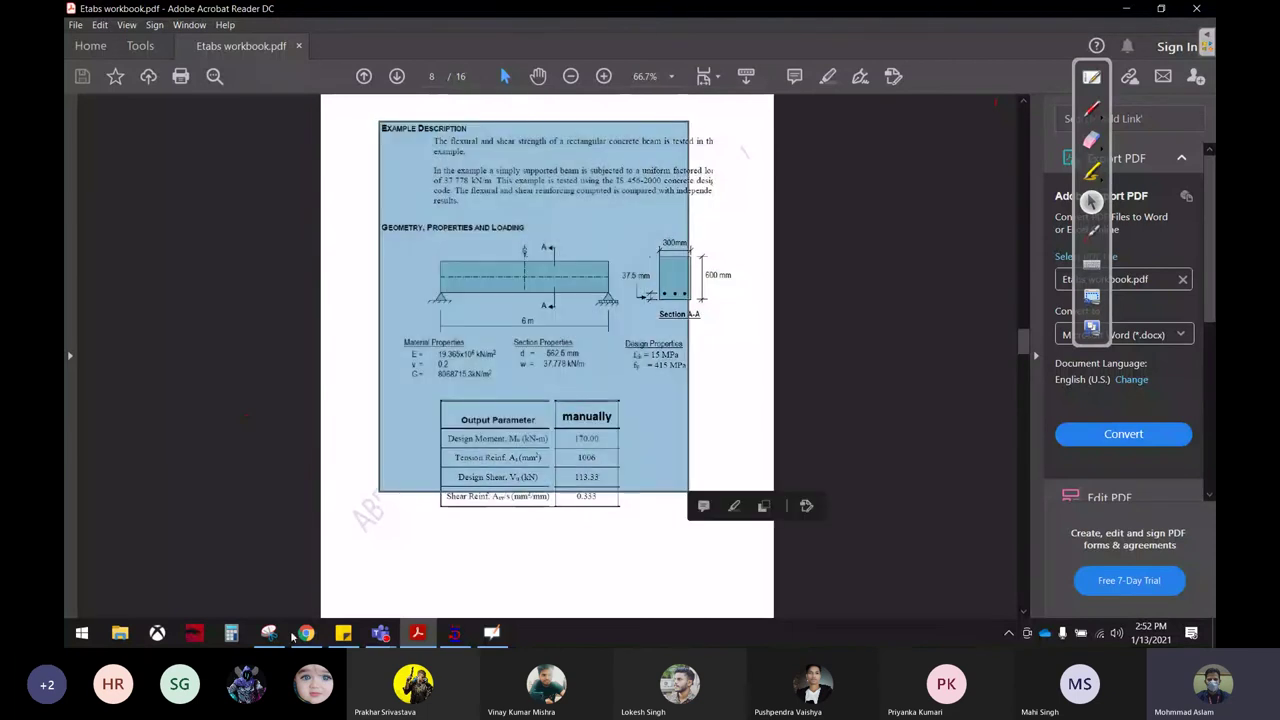
pyautogui.click(270, 633)
pyautogui.click(888, 137)
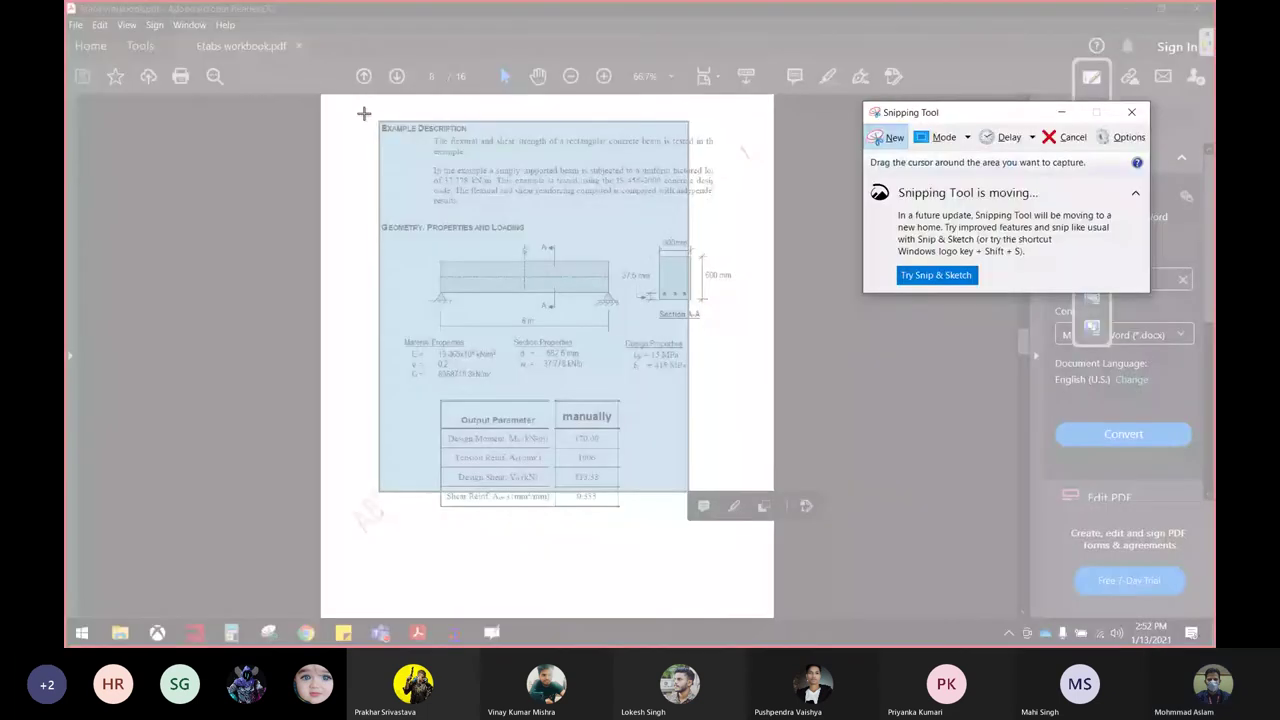
pyautogui.moveTo(364, 114); pyautogui.dragTo(747, 566)
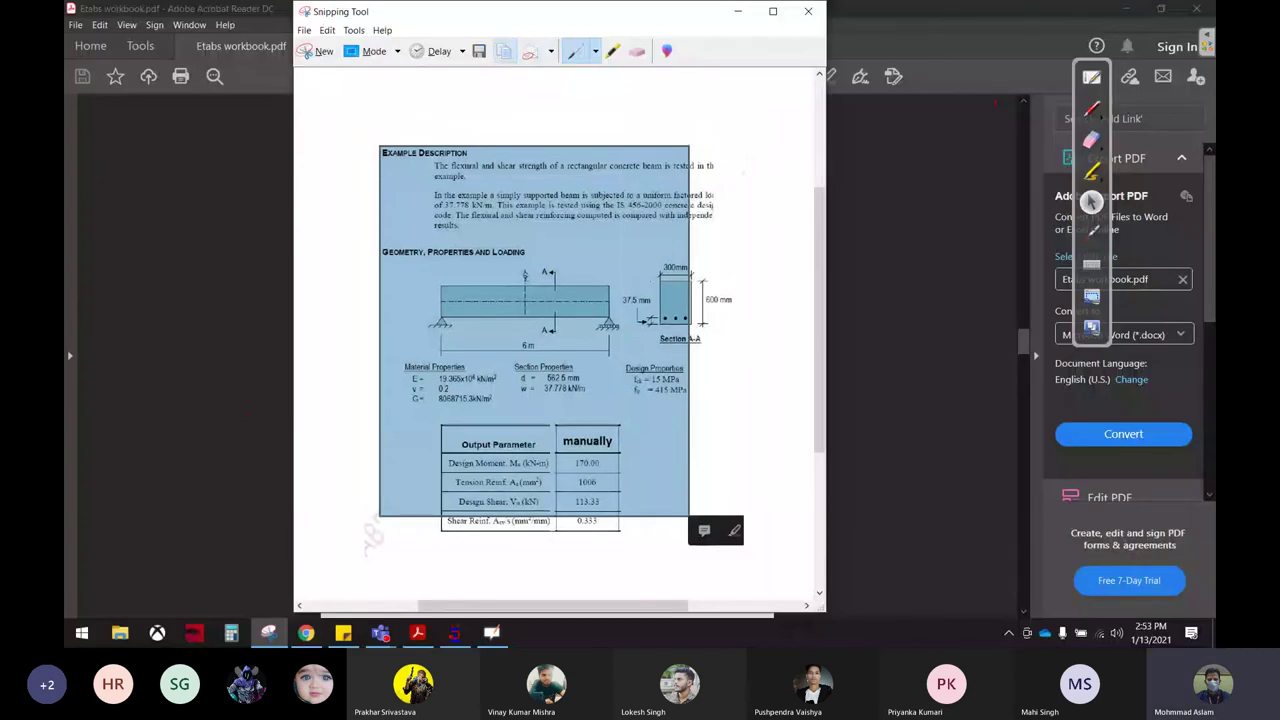
# Step: Save the snip as Capture.jpg on the Desktop and bring up the Teams meeting
pyautogui.click(479, 51)
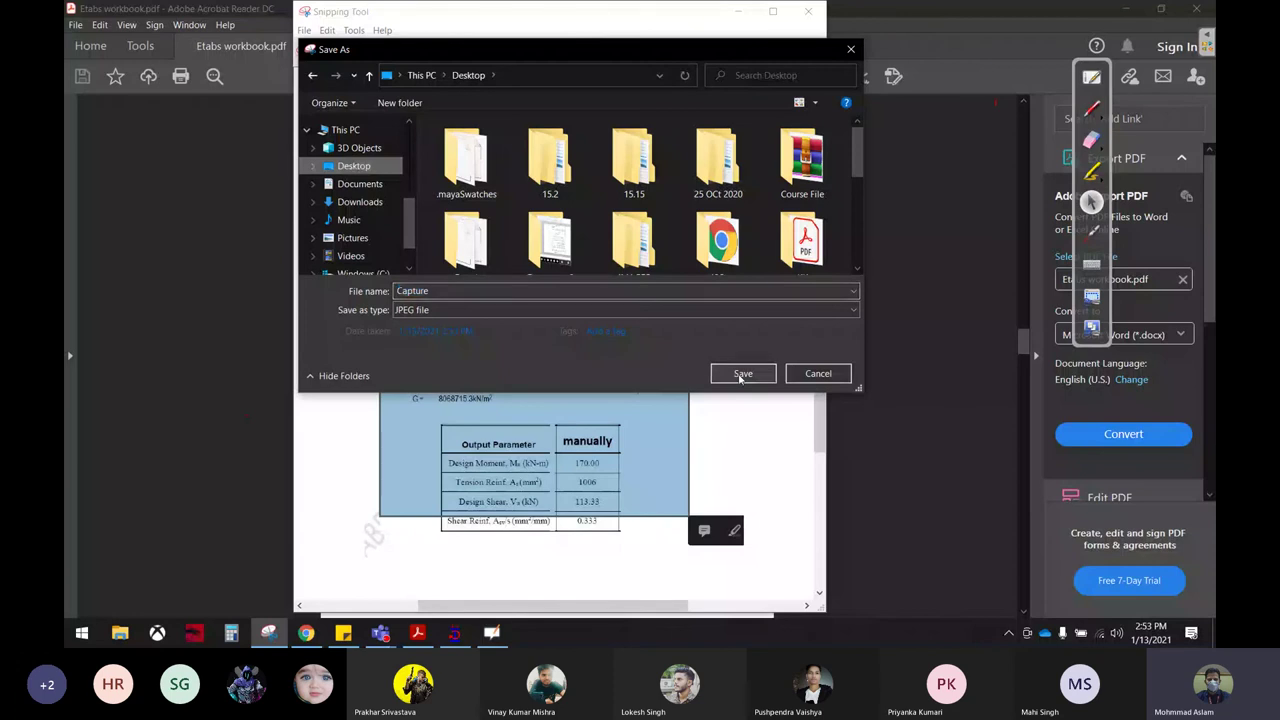
pyautogui.click(741, 375)
pyautogui.moveTo(380, 633)
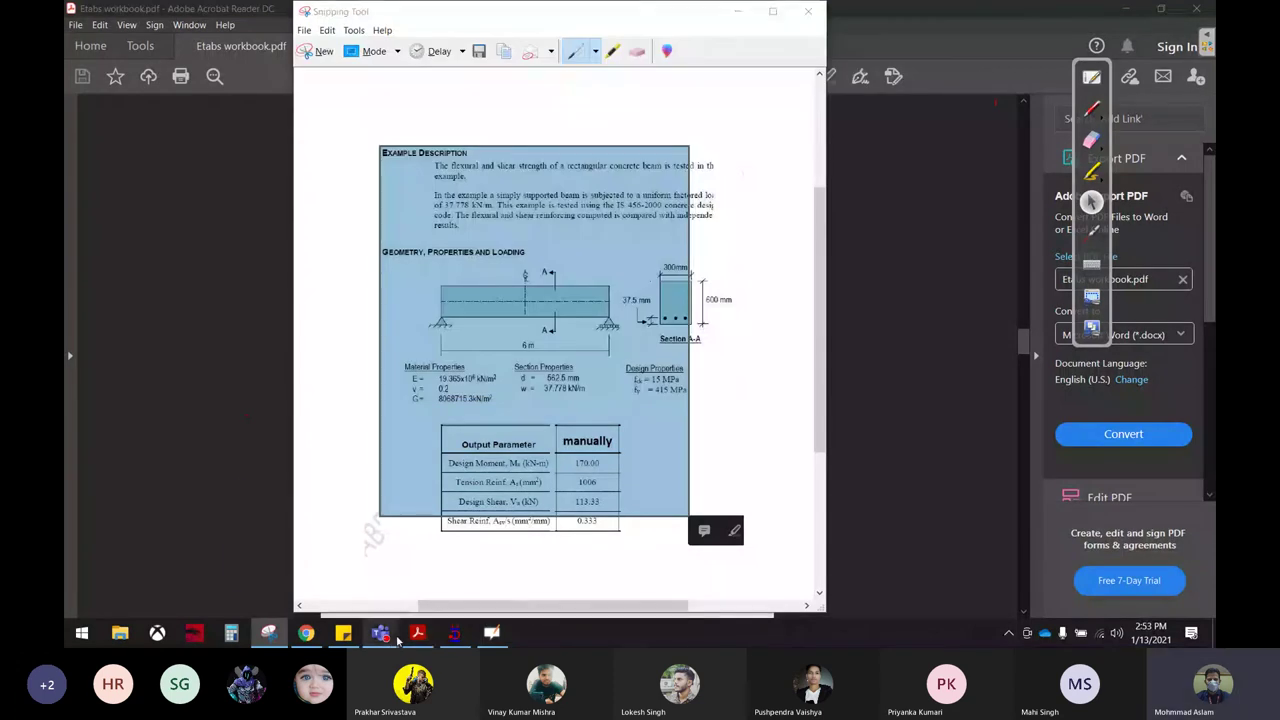
pyautogui.click(460, 540)
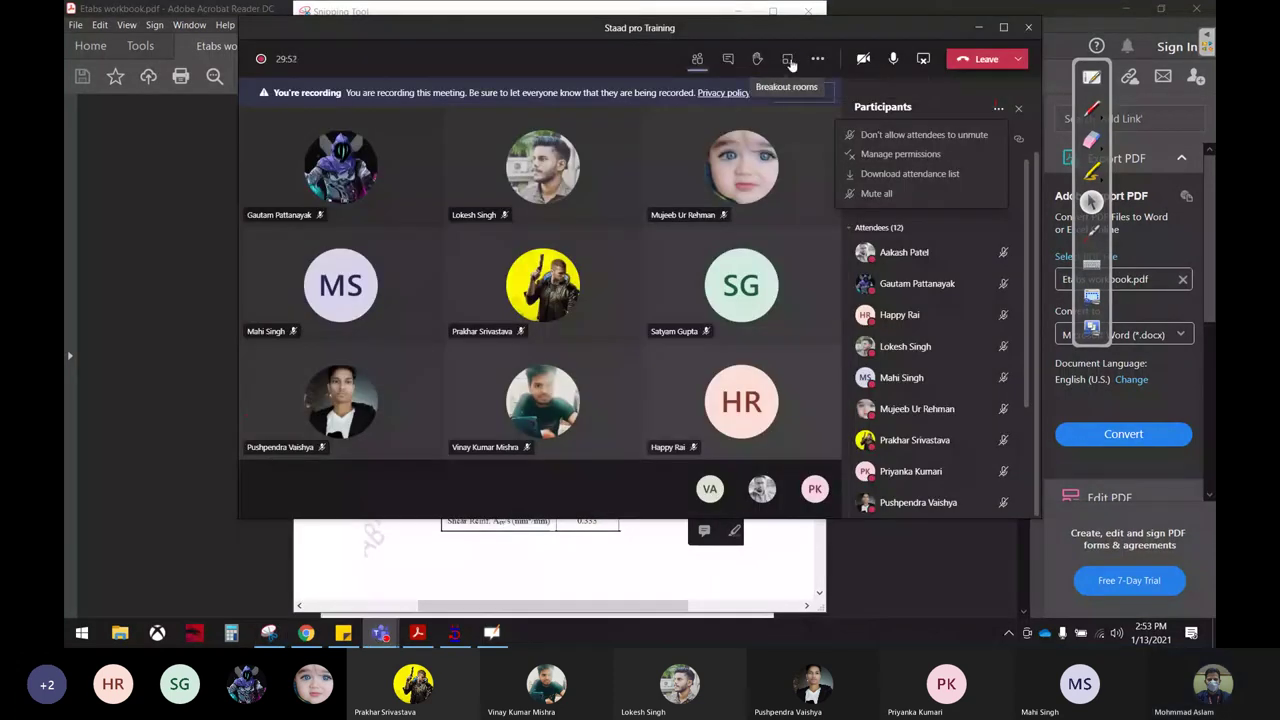
# Step: Attach Capture.JPG from the Desktop to the meeting chat
pyautogui.click(728, 58)
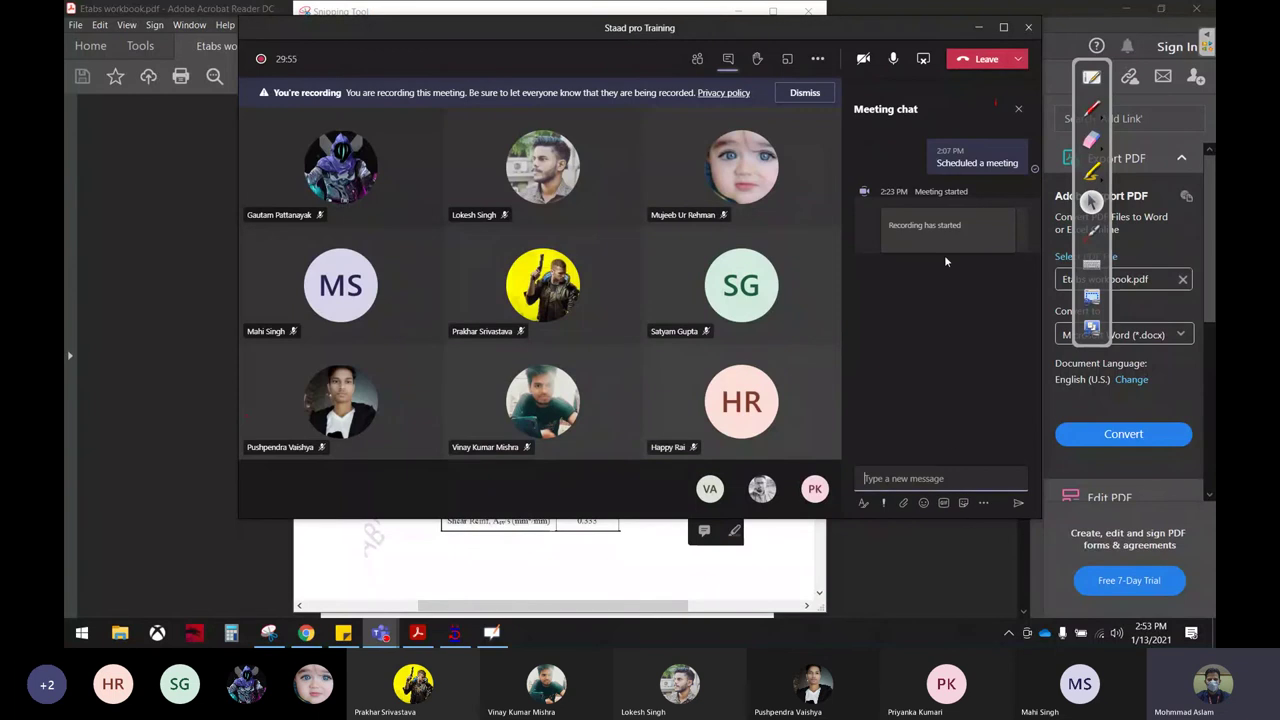
pyautogui.click(903, 502)
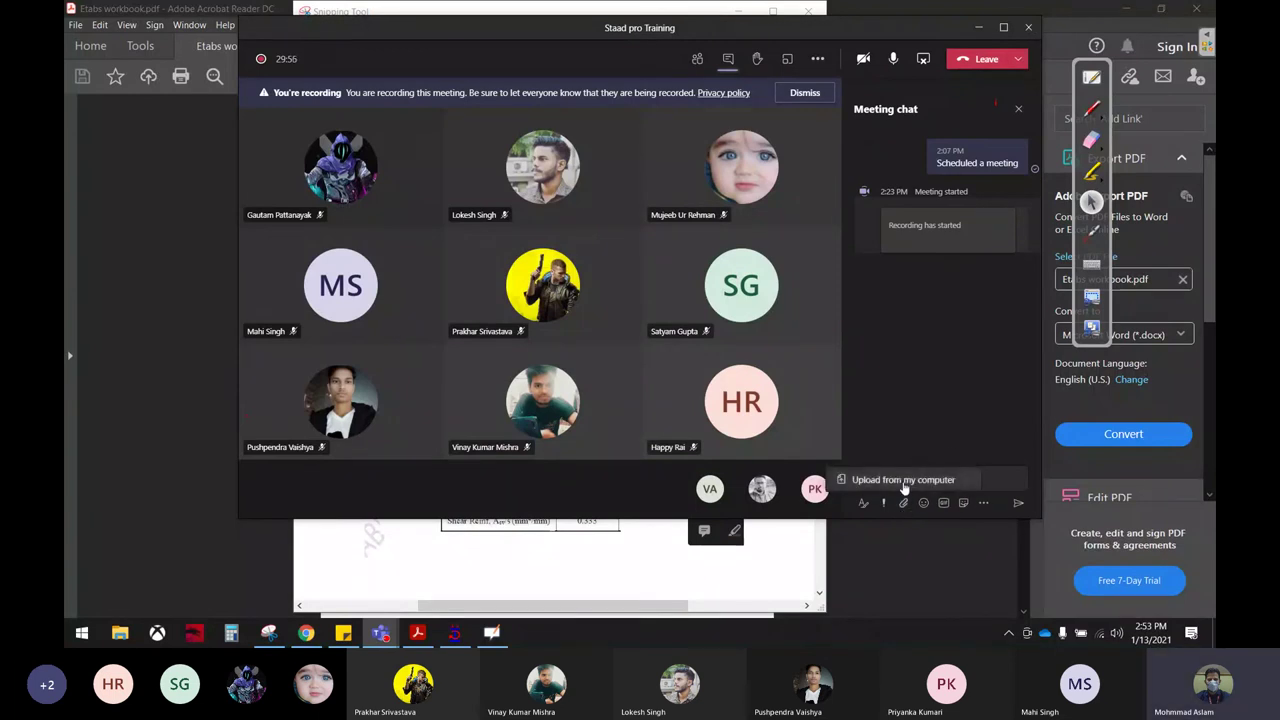
pyautogui.click(900, 479)
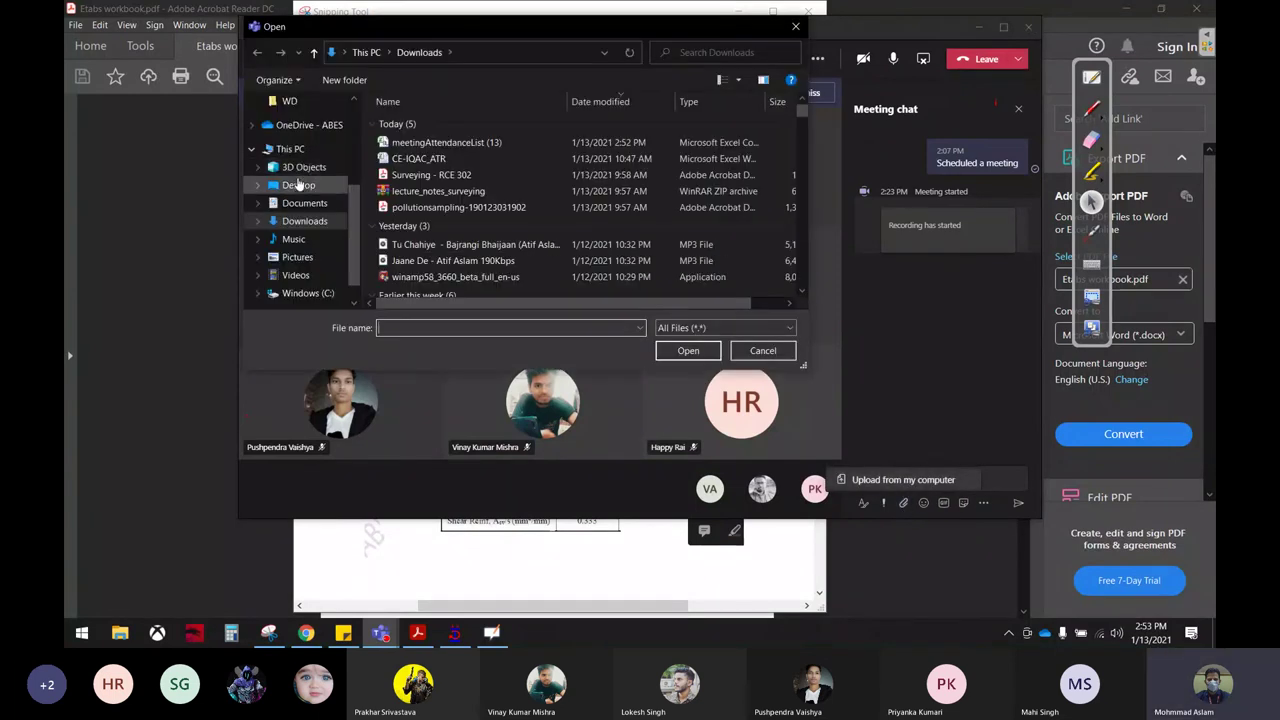
pyautogui.click(298, 185)
pyautogui.scroll(-5, 640, 210)
pyautogui.scroll(-3, 660, 215)
pyautogui.scroll(-2, 680, 220)
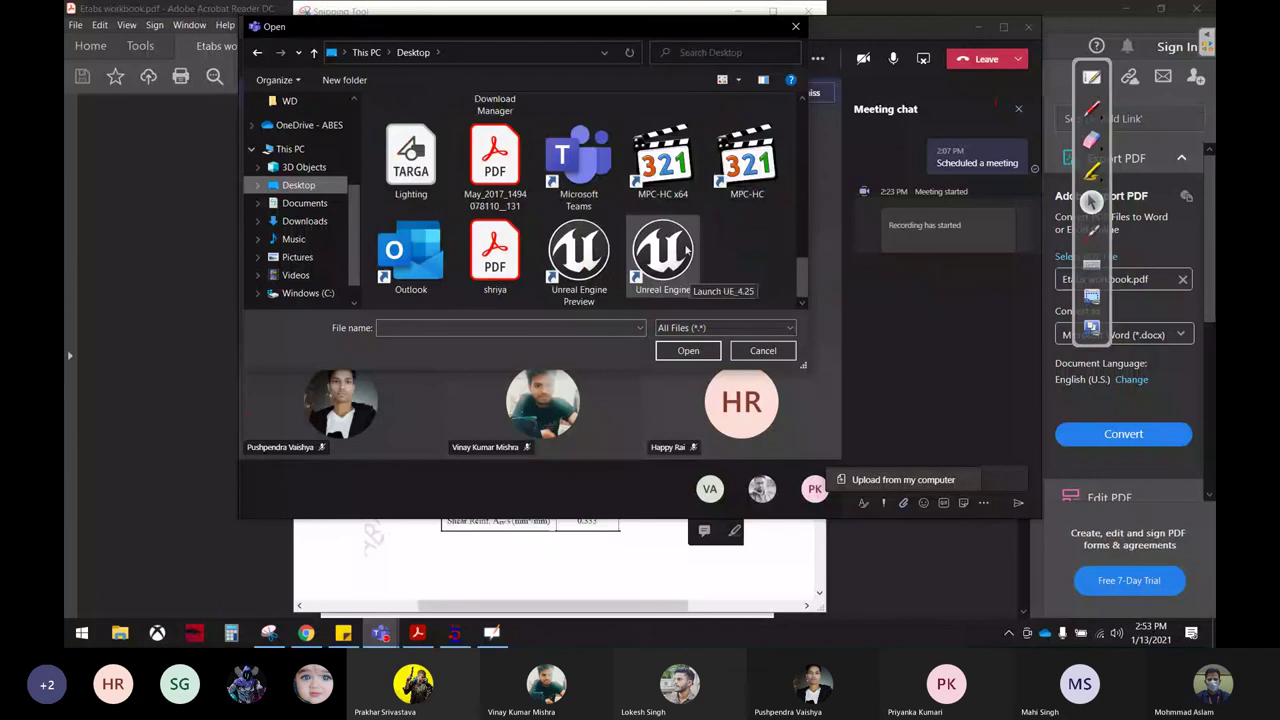
pyautogui.scroll(1, 689, 224)
pyautogui.scroll(1, 689, 224)
pyautogui.doubleClick(665, 130)
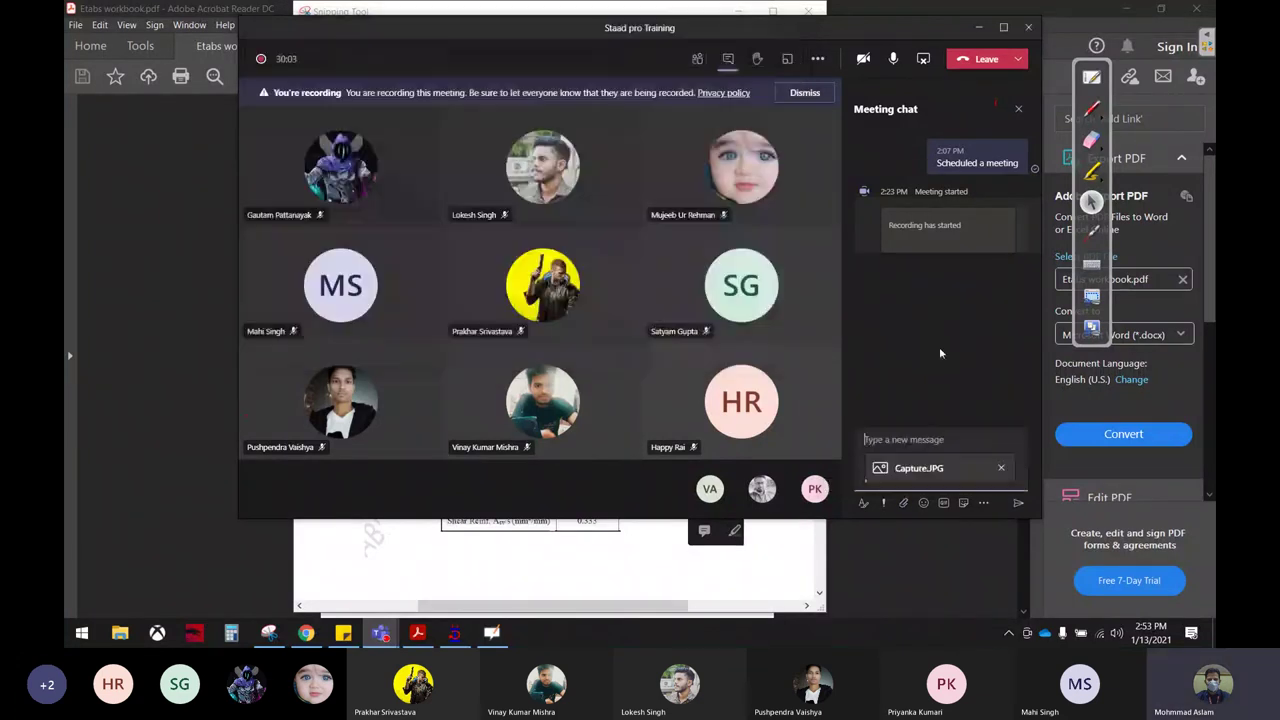
# Step: Send the image with the note 'exe' and switch back to STAAD.Pro
pyautogui.click(1013, 503)
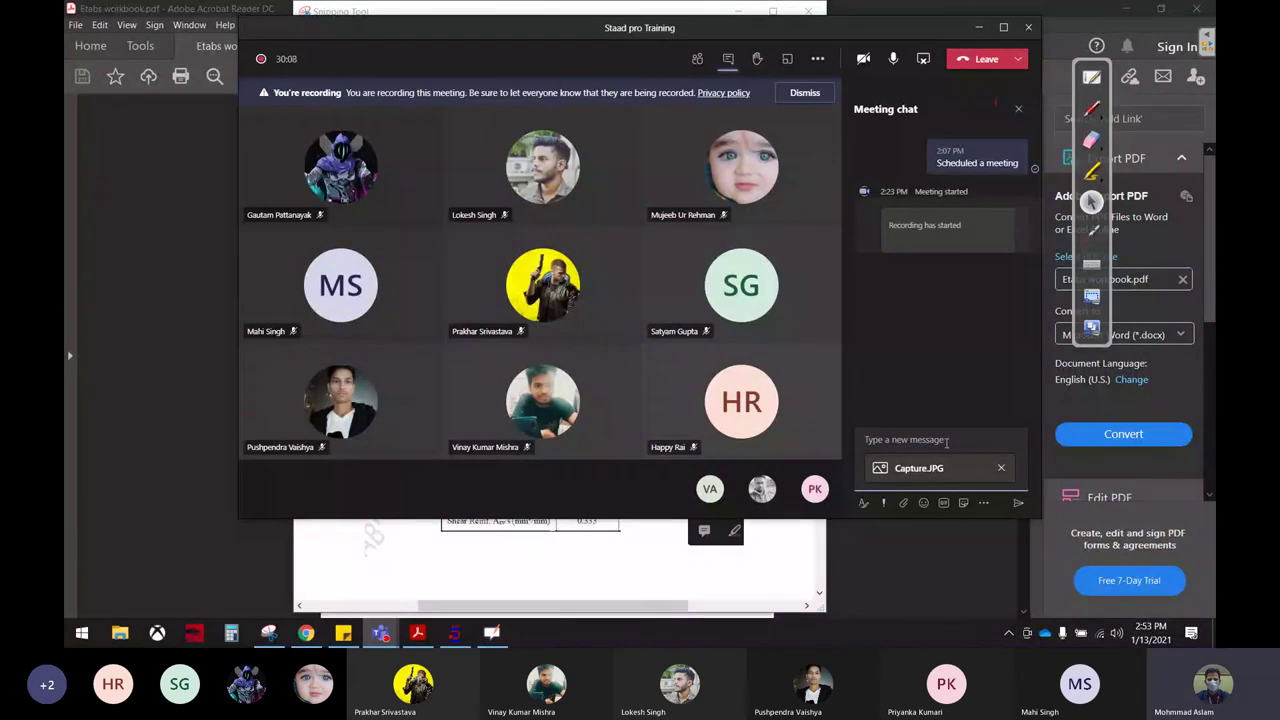
pyautogui.write('exe')
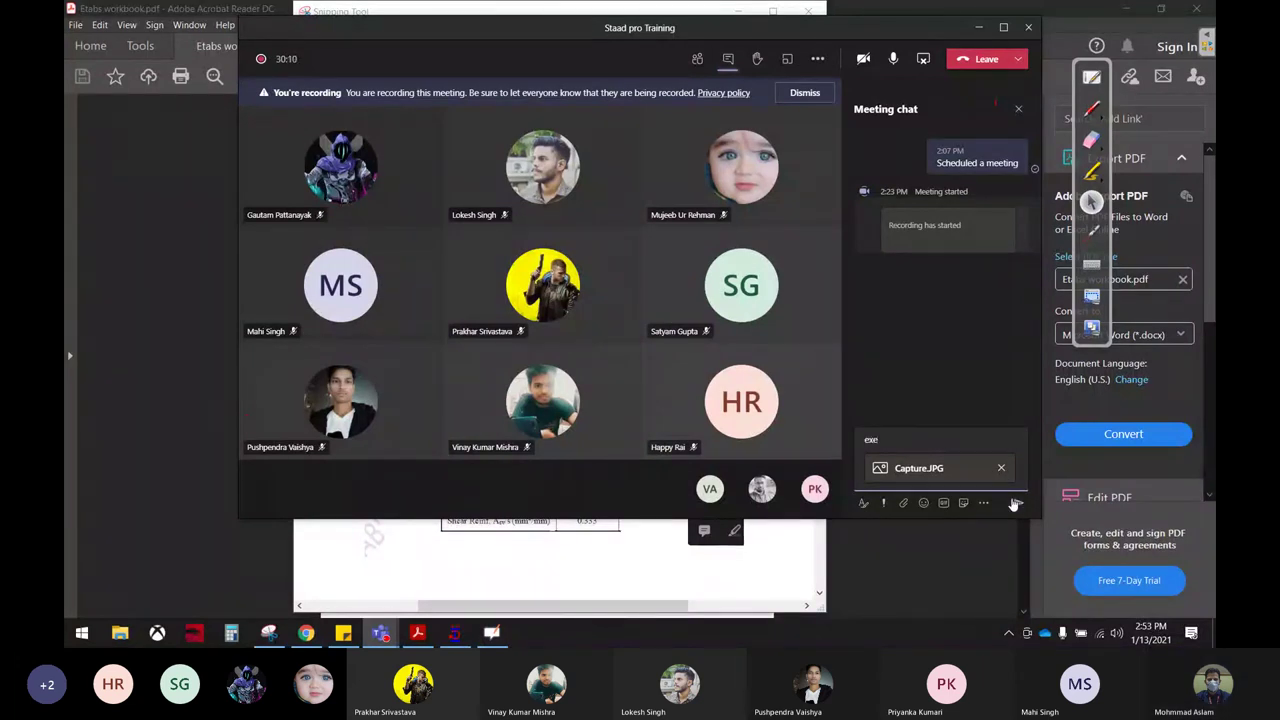
pyautogui.click(1015, 503)
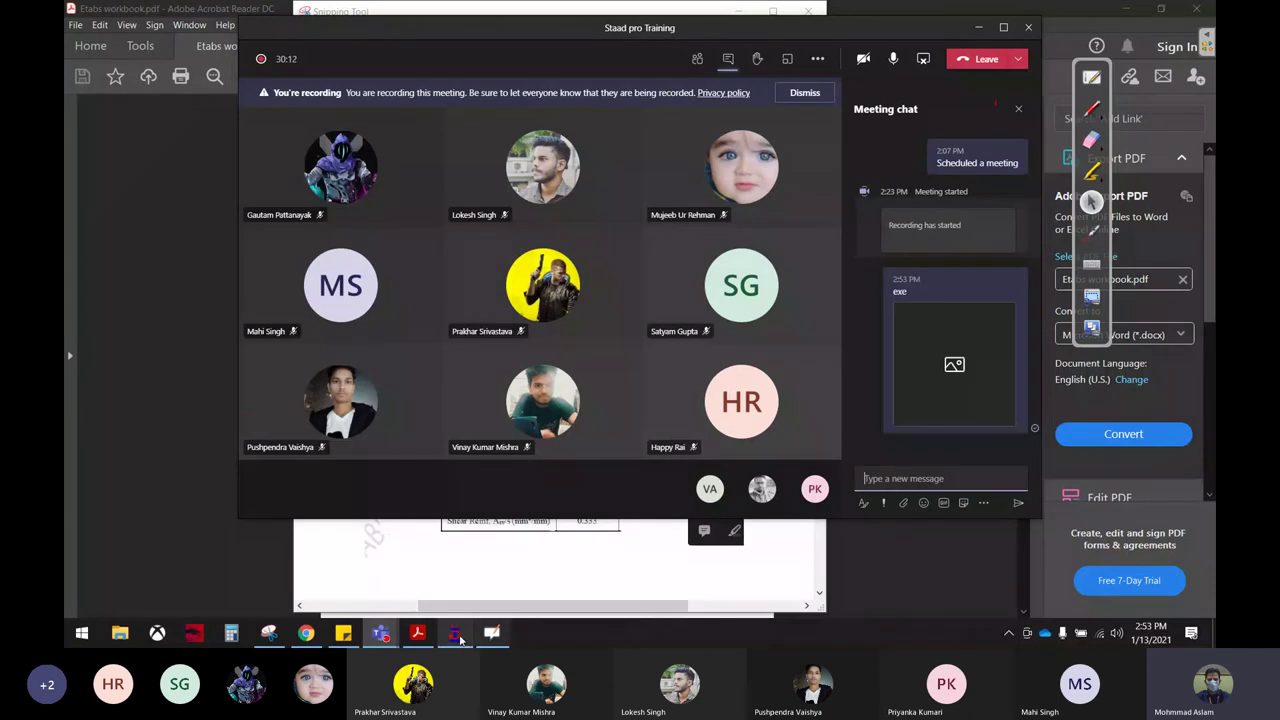
pyautogui.click(458, 636)
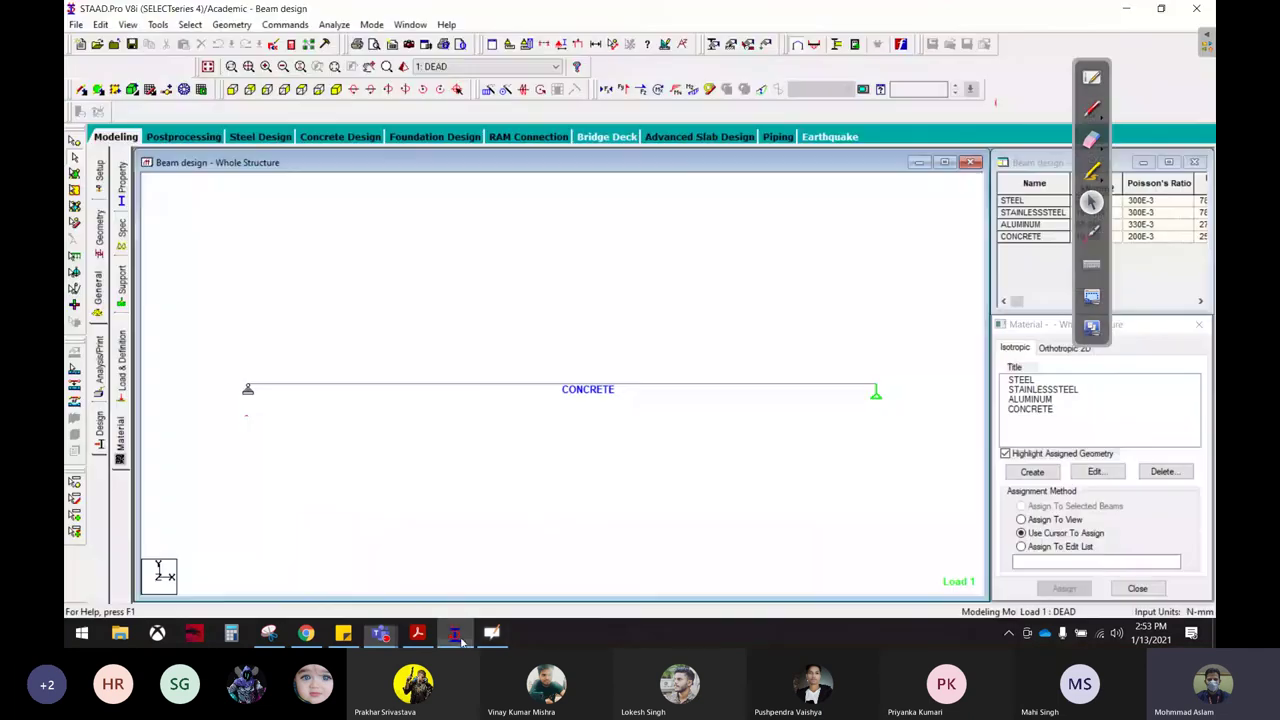
# Step: Show the Mz bending moment diagram and place a 'name' / 'Roll no' text label
pyautogui.click(693, 90)
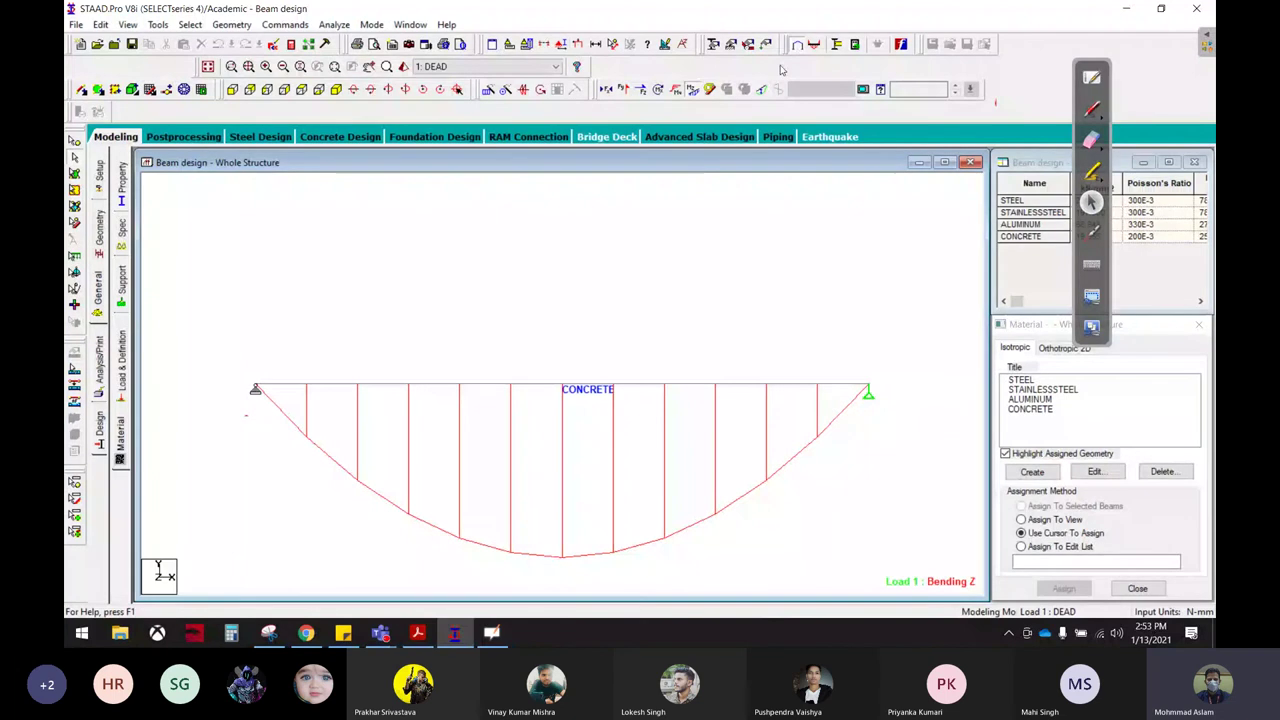
pyautogui.click(726, 89)
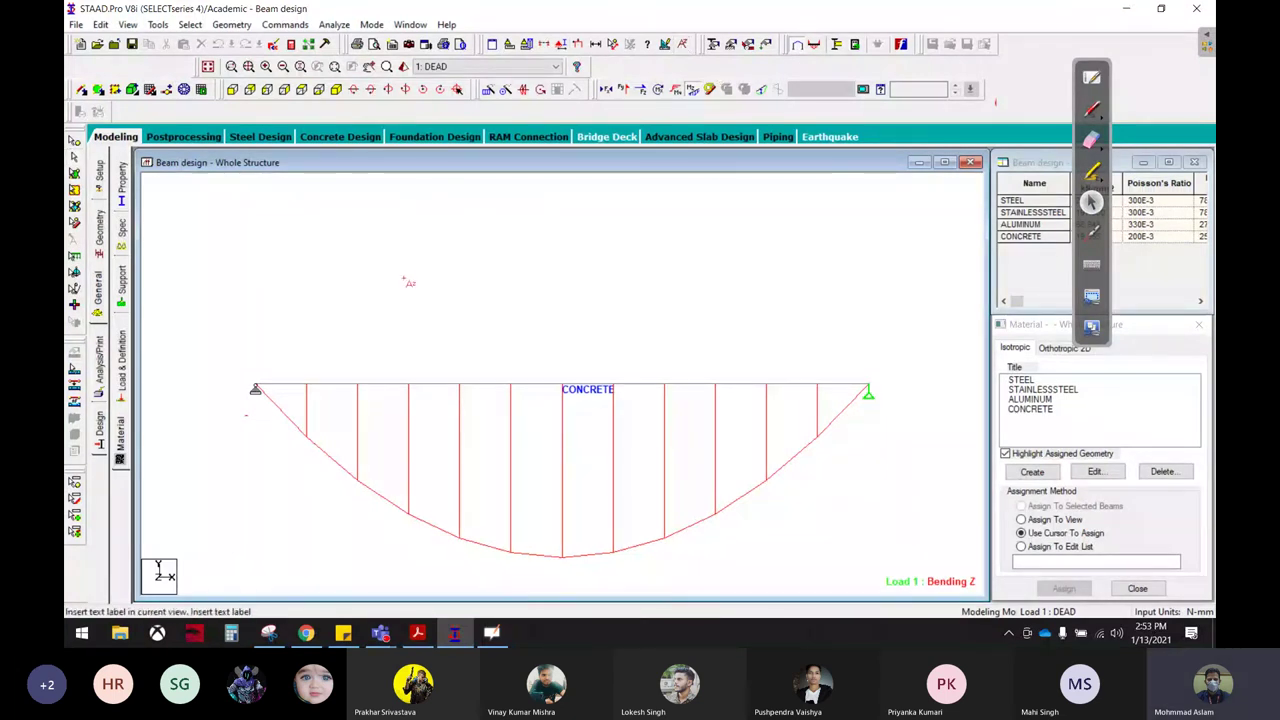
pyautogui.click(406, 280)
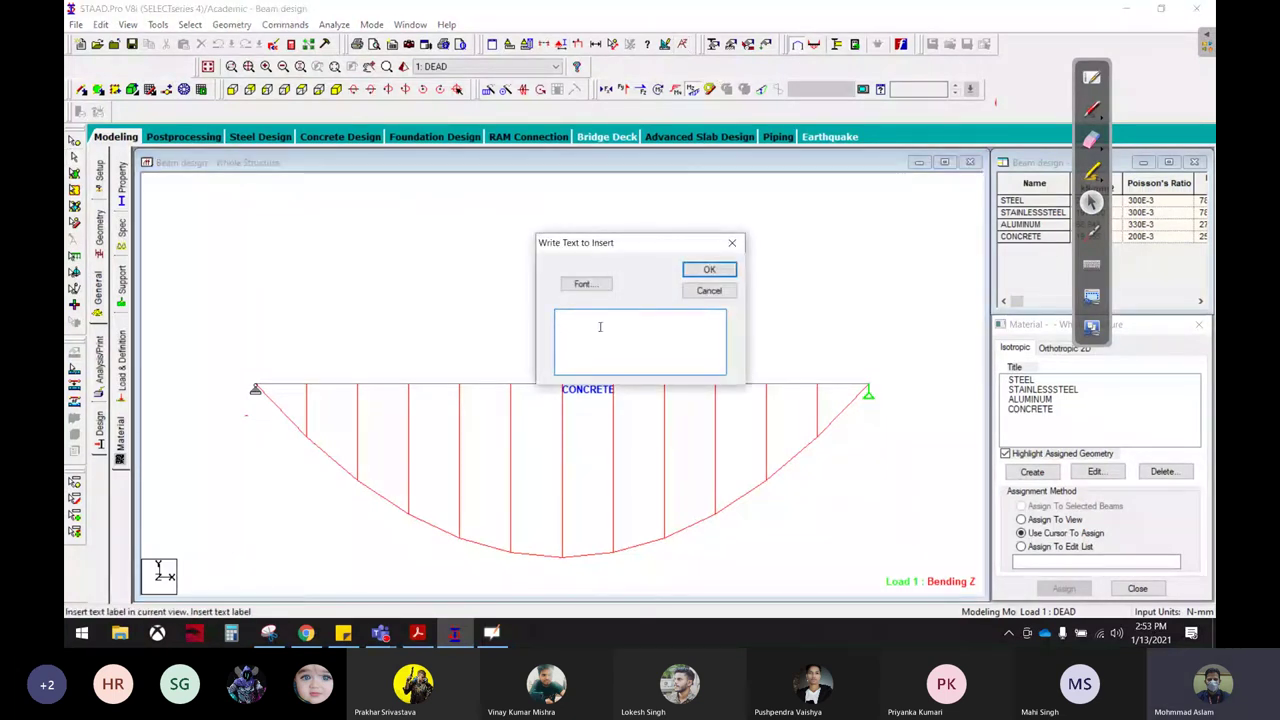
pyautogui.write('name')
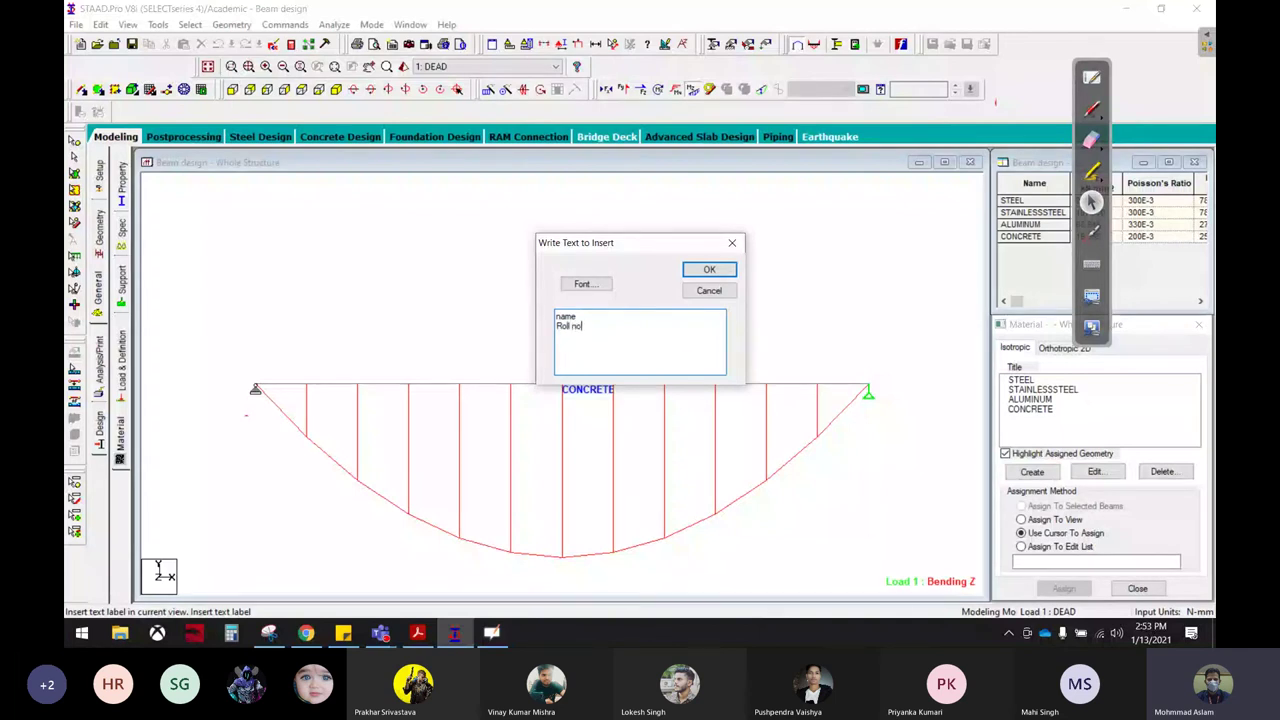
pyautogui.click(726, 273)
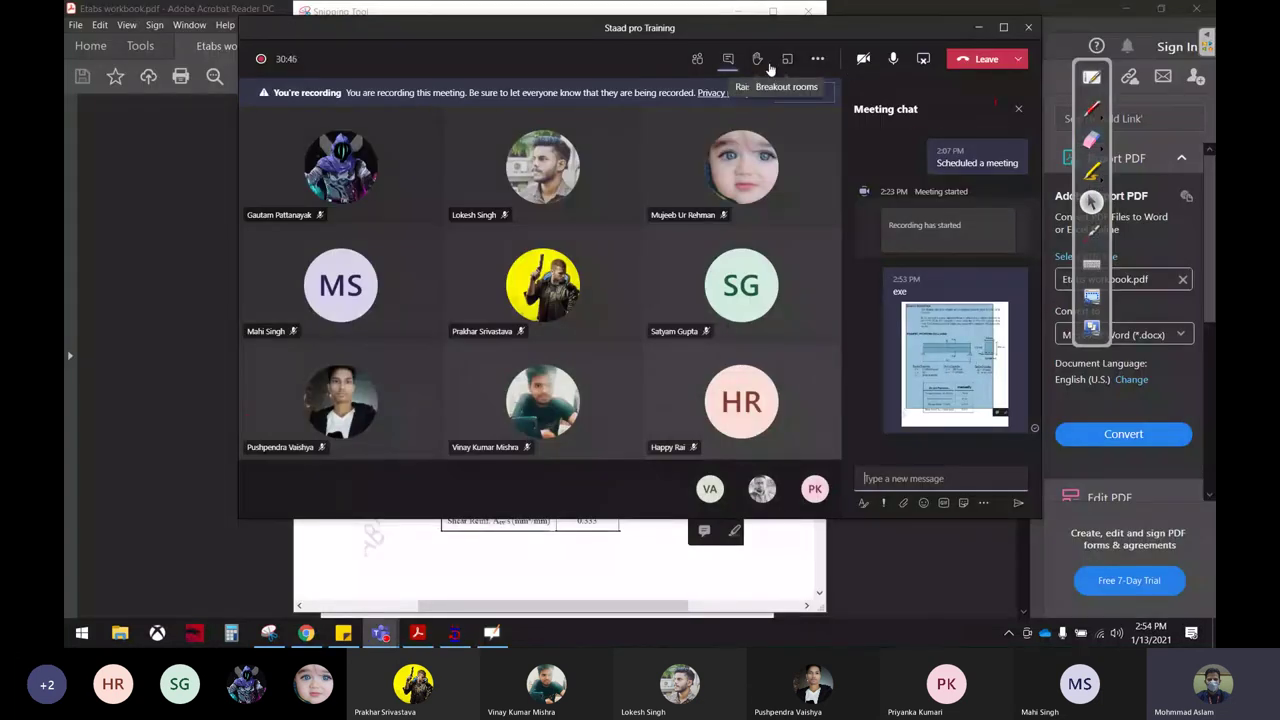
# Step: Show the participant list of one presenter and 12 attendees, with its More options menu
pyautogui.click(697, 58)
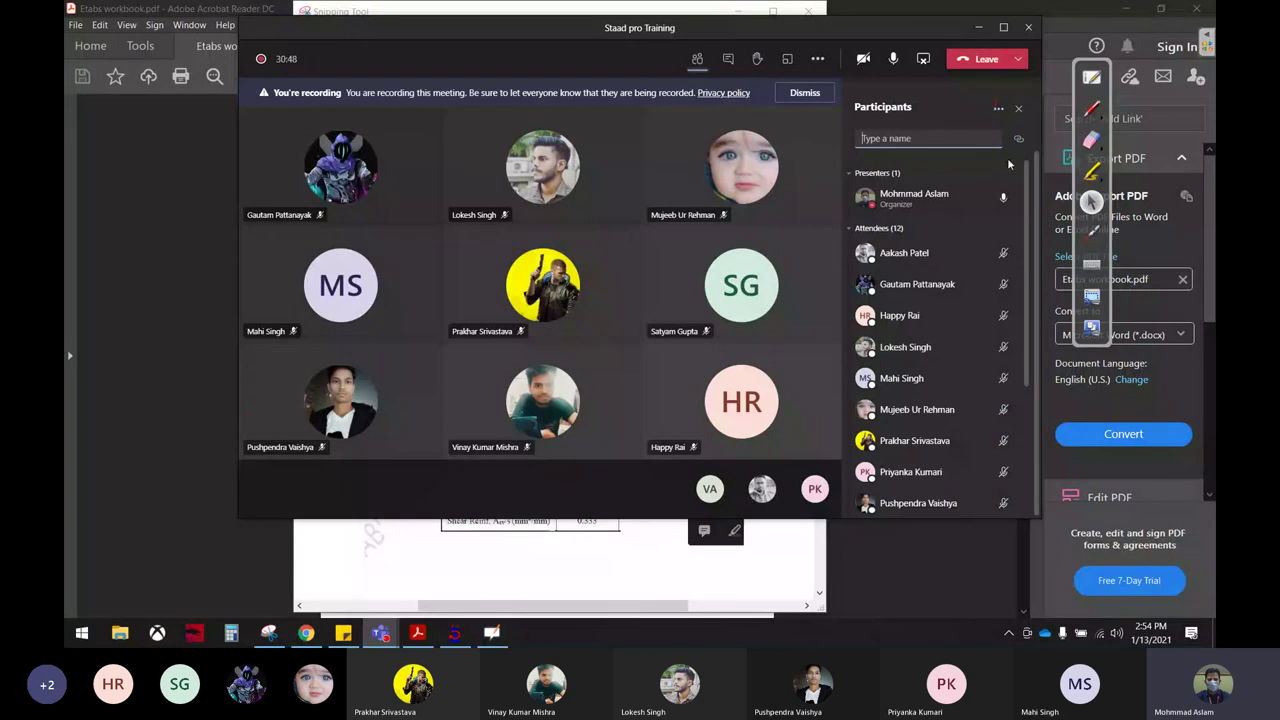
pyautogui.click(999, 110)
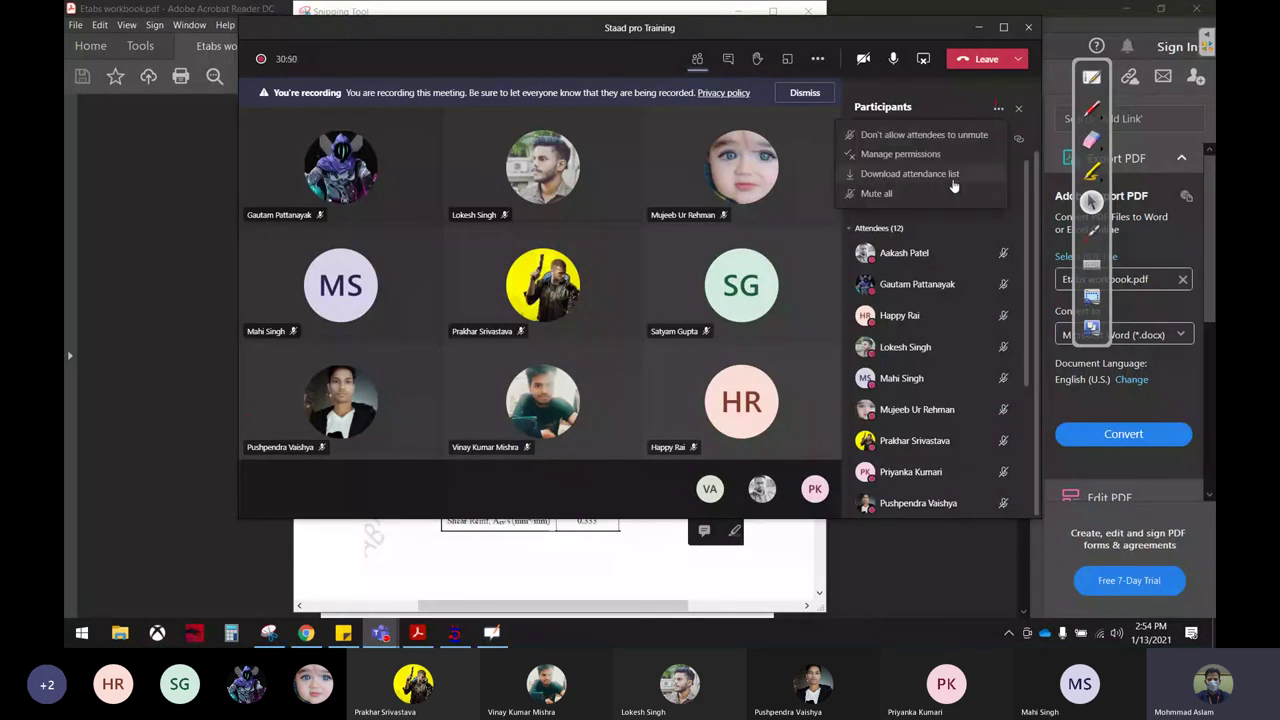